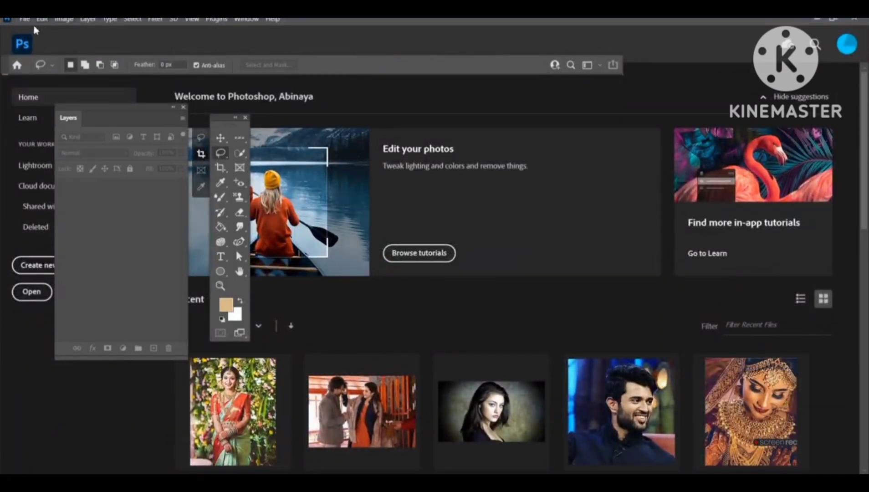
Step: Review the New Document settings for width, height, units, resolution and colour mode
{"action": "left_click", "coordinate": [834, 20]}
{"action": "double_click", "coordinate": [679, 41]}
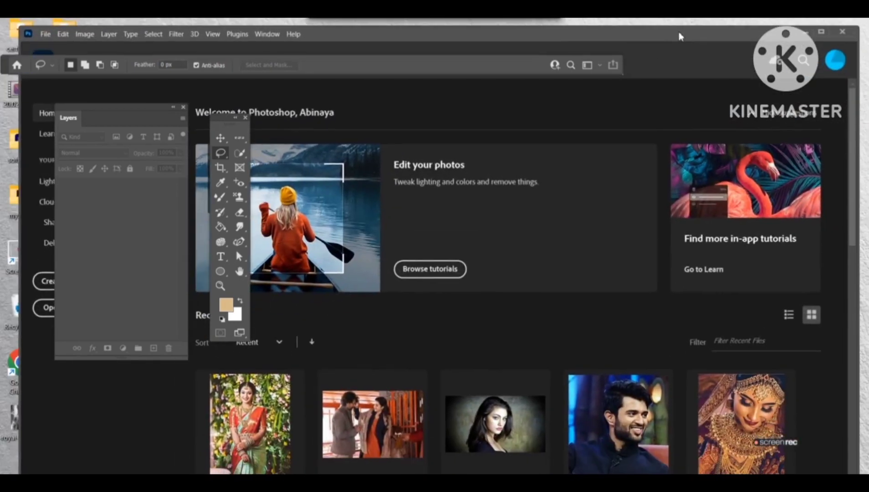
{"action": "left_click", "coordinate": [26, 30]}
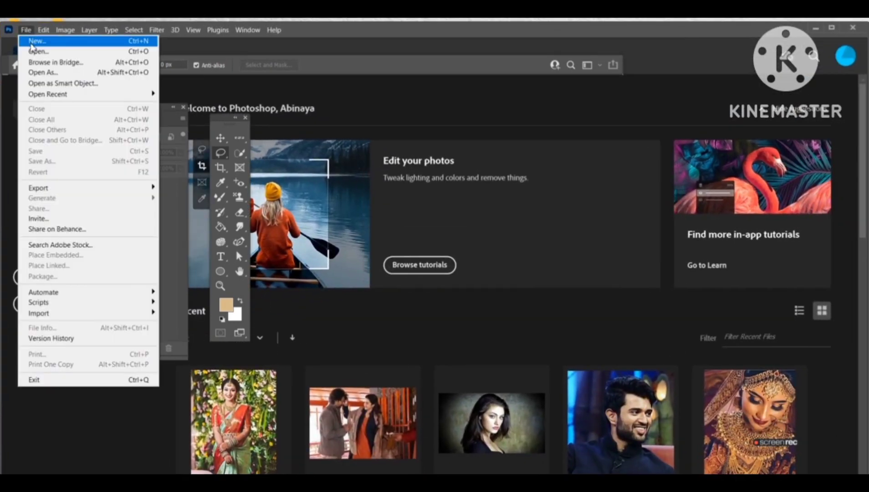
{"action": "left_click", "coordinate": [32, 44]}
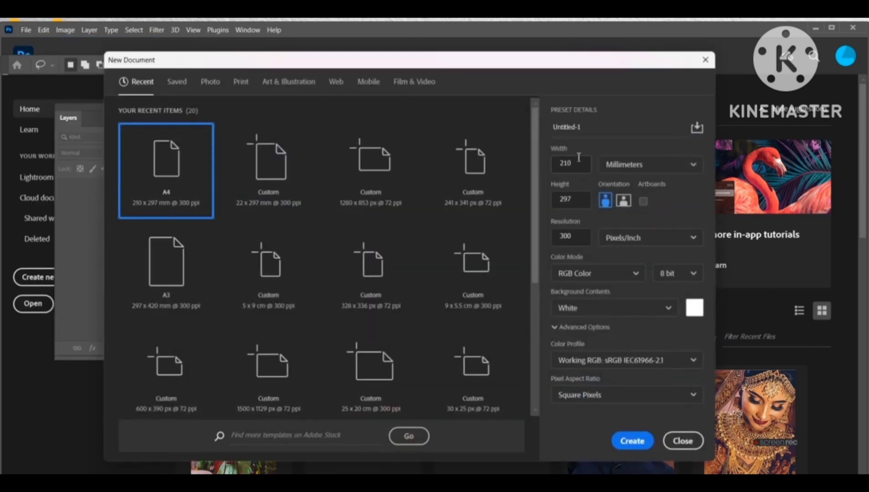
{"action": "left_click", "coordinate": [588, 128]}
{"action": "left_click", "coordinate": [569, 165]}
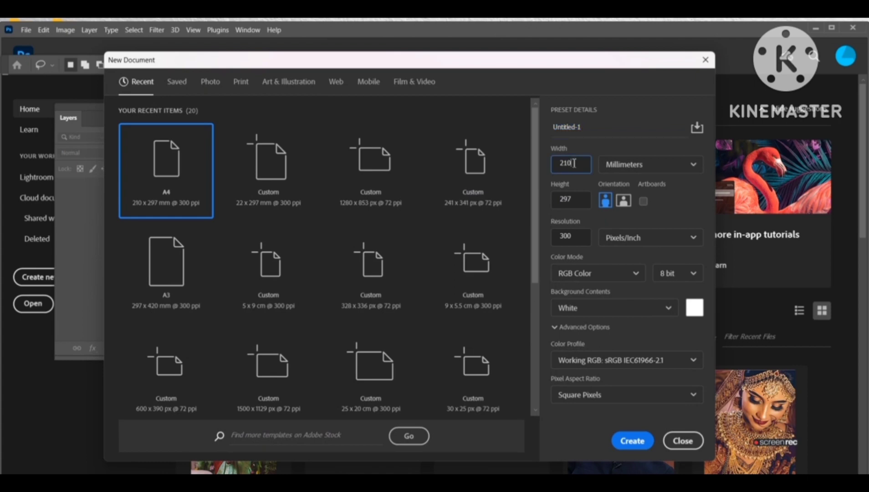
{"action": "left_click_drag", "start_coordinate": [572, 164], "coordinate": [557, 162]}
{"action": "left_click_drag", "start_coordinate": [572, 202], "coordinate": [559, 201]}
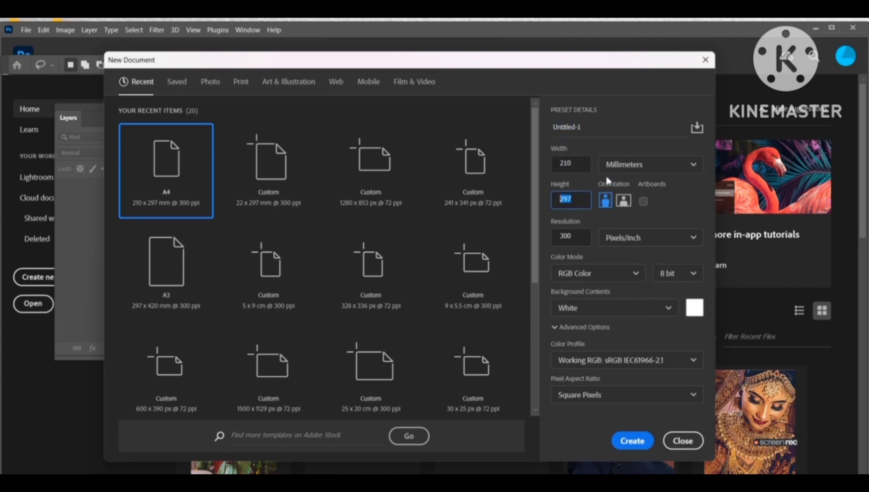
{"action": "left_click", "coordinate": [621, 168]}
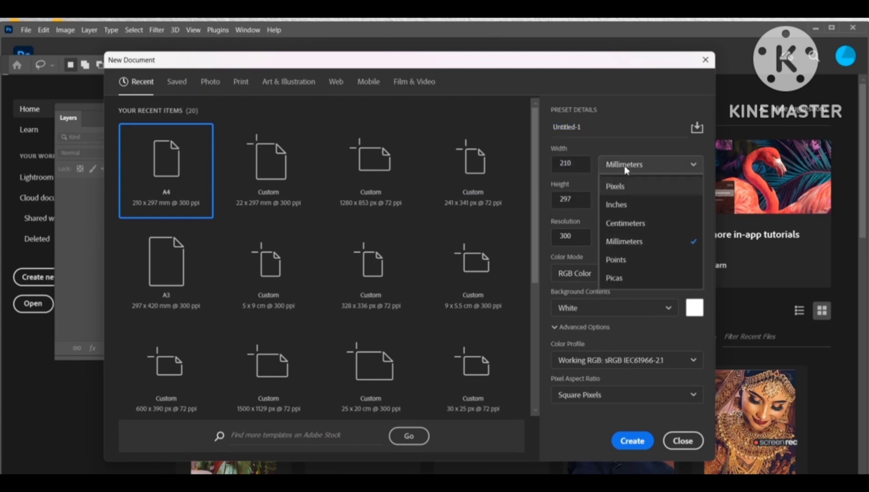
{"action": "left_click", "coordinate": [625, 167]}
{"action": "left_click_drag", "start_coordinate": [579, 233], "coordinate": [560, 236]}
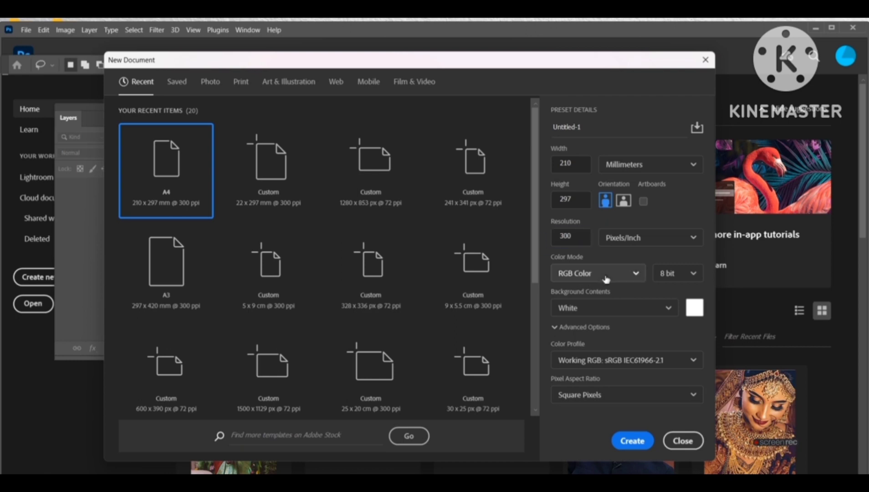
{"action": "left_click", "coordinate": [585, 281]}
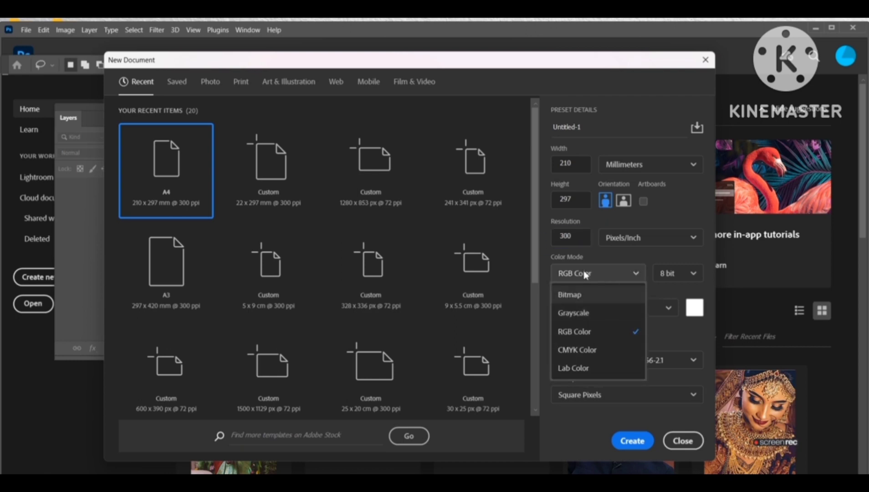
{"action": "left_click", "coordinate": [575, 331]}
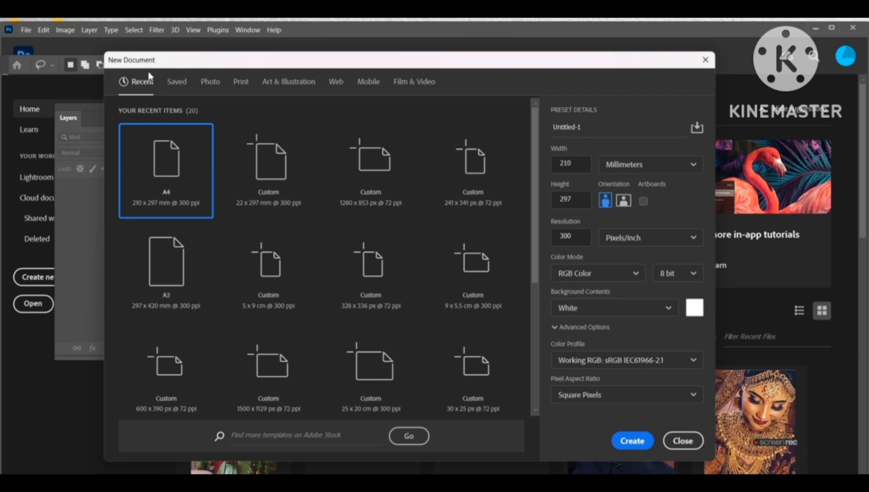
Step: Browse the preset categories and create a new A4 document, 210 x 297 mm at 300 ppi, from the Print presets
{"action": "left_click", "coordinate": [175, 83]}
{"action": "left_click", "coordinate": [210, 83]}
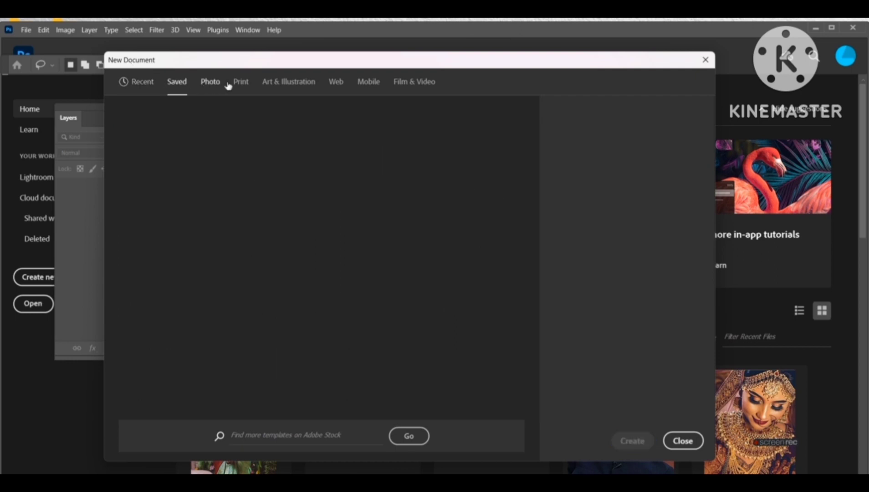
{"action": "left_click", "coordinate": [241, 83]}
{"action": "left_click", "coordinate": [287, 83]}
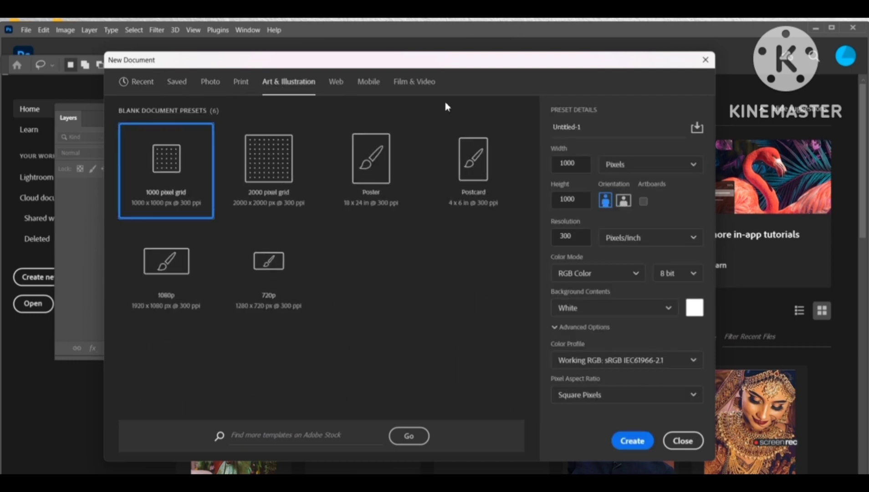
{"action": "left_click", "coordinate": [580, 164]}
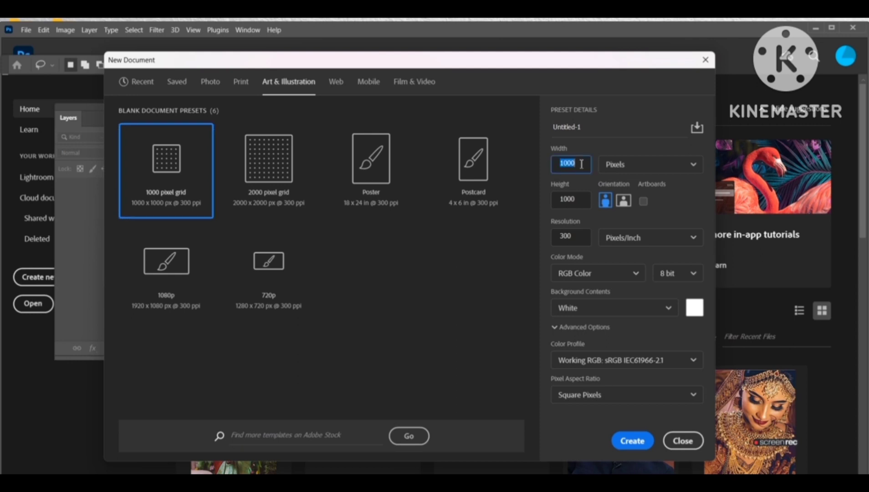
{"action": "left_click", "coordinate": [243, 88]}
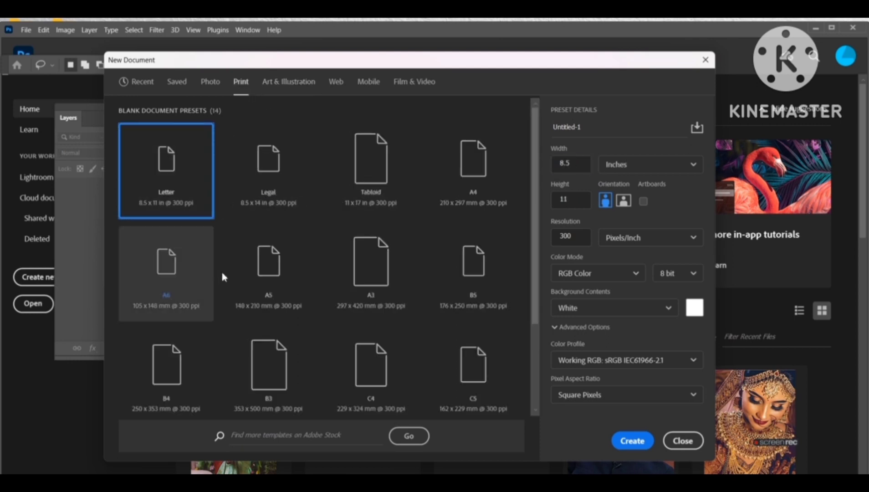
{"action": "double_click", "coordinate": [487, 208]}
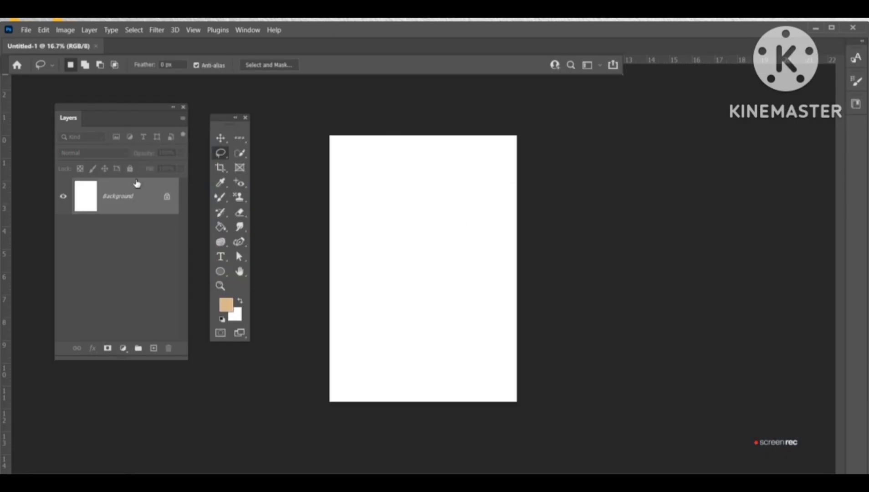
Step: Rearrange the Layers panel and the toolbox around the blank canvas
{"action": "left_click_drag", "start_coordinate": [108, 114], "coordinate": [590, 118]}
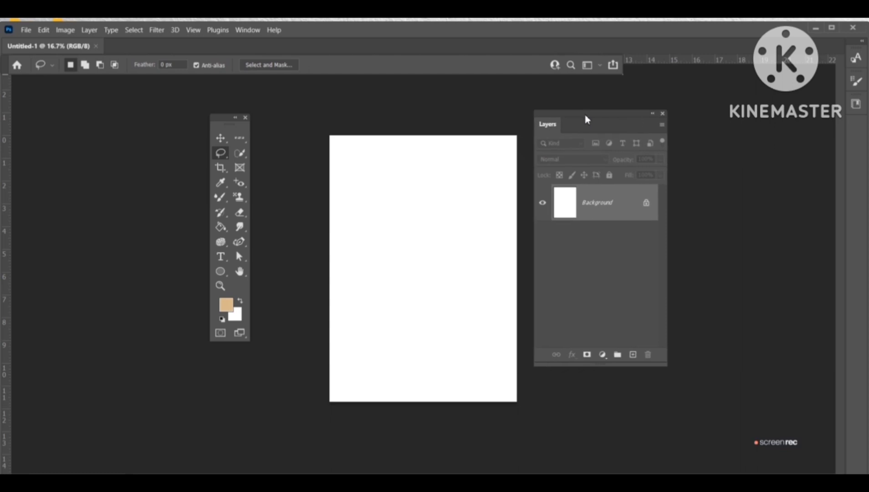
{"action": "left_click_drag", "start_coordinate": [225, 121], "coordinate": [260, 134]}
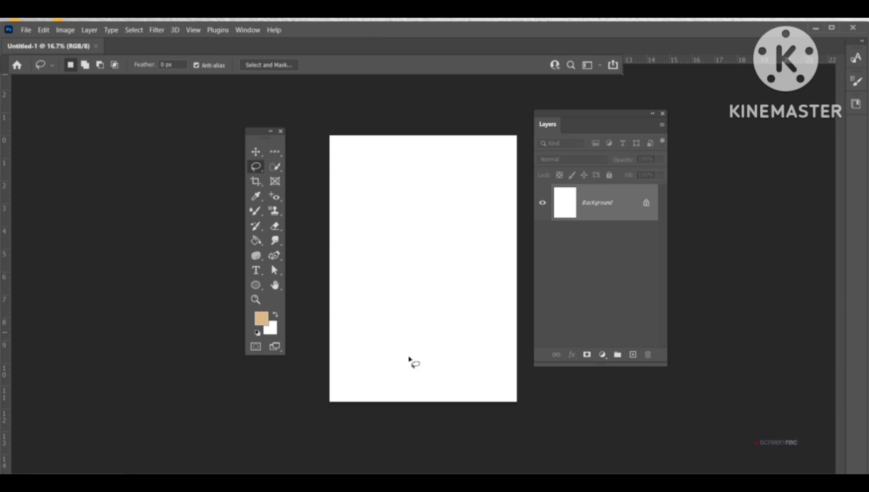
Step: Open the bride photo 4c37127540f2a75698a028399bfedd81.jpg from the Pictures folder
{"action": "left_click", "coordinate": [26, 30]}
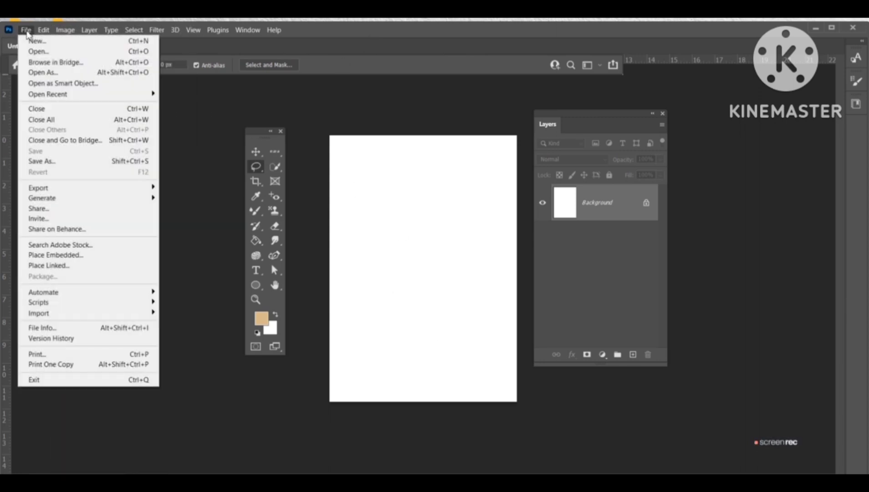
{"action": "left_click", "coordinate": [38, 51]}
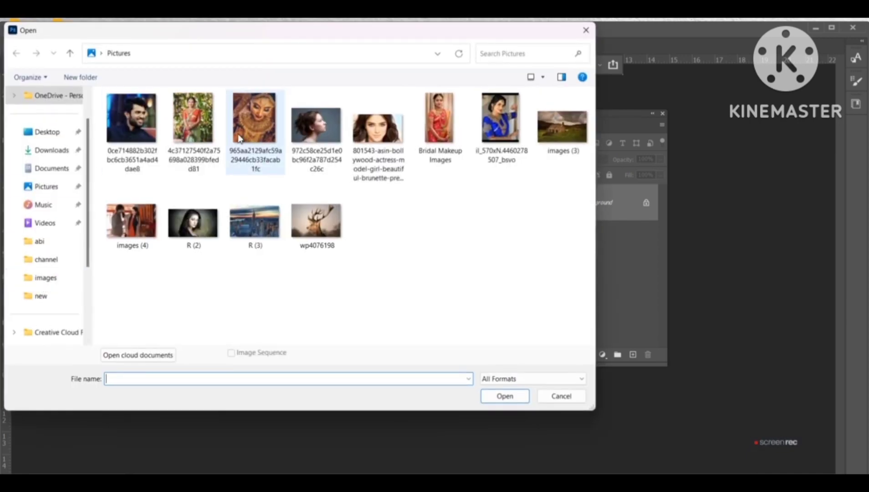
{"action": "double_click", "coordinate": [212, 131]}
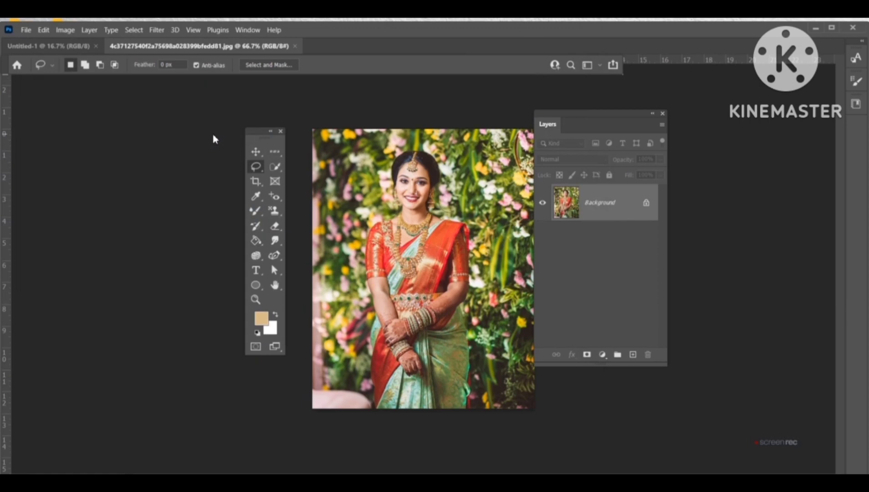
Step: Float the photo's document window beside the A4 canvas and reposition the Layers panel next to it
{"action": "left_click", "coordinate": [89, 53]}
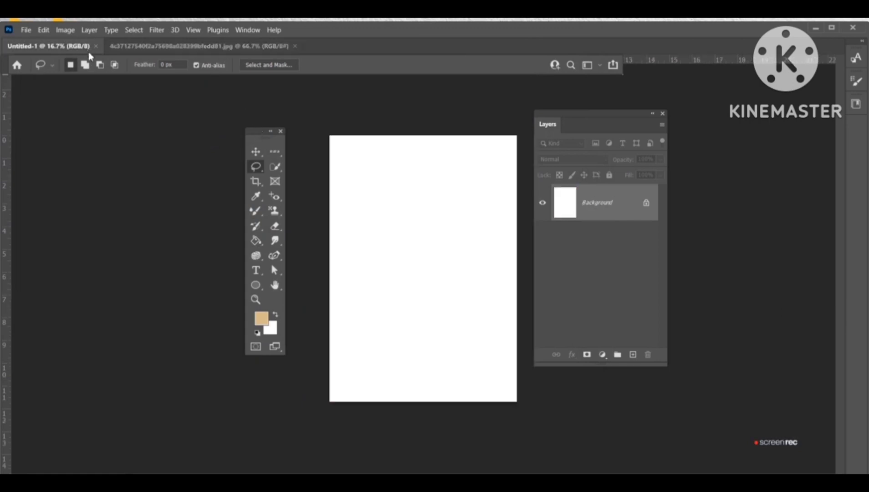
{"action": "left_click", "coordinate": [157, 47]}
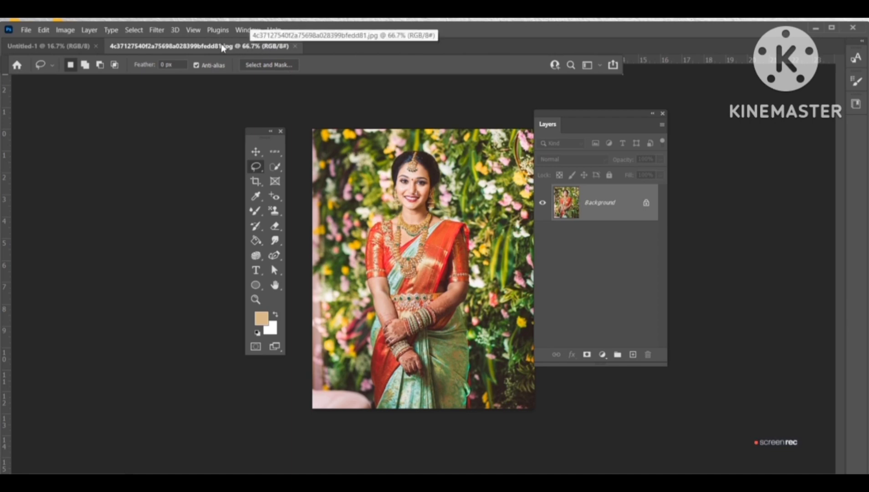
{"action": "left_click_drag", "start_coordinate": [221, 48], "coordinate": [529, 141]}
{"action": "left_click_drag", "start_coordinate": [568, 119], "coordinate": [723, 123]}
{"action": "left_click_drag", "start_coordinate": [580, 146], "coordinate": [626, 132]}
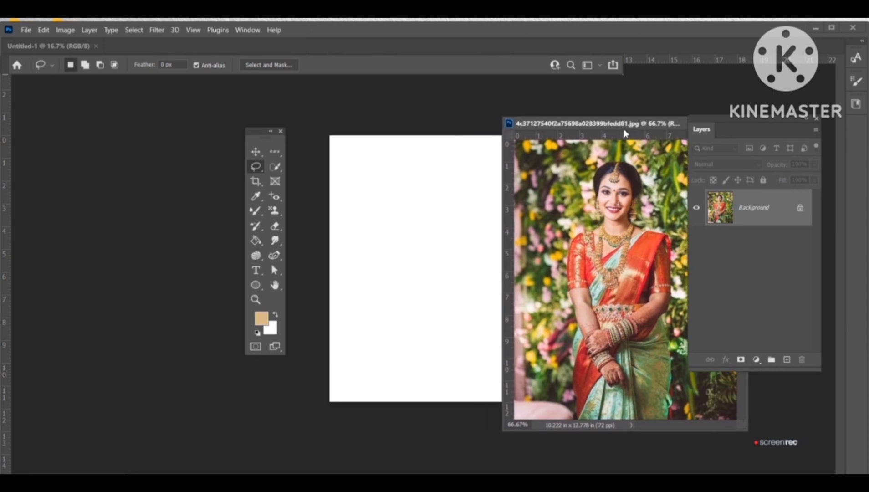
{"action": "left_click_drag", "start_coordinate": [760, 131], "coordinate": [789, 122]}
{"action": "left_click_drag", "start_coordinate": [629, 127], "coordinate": [652, 124]}
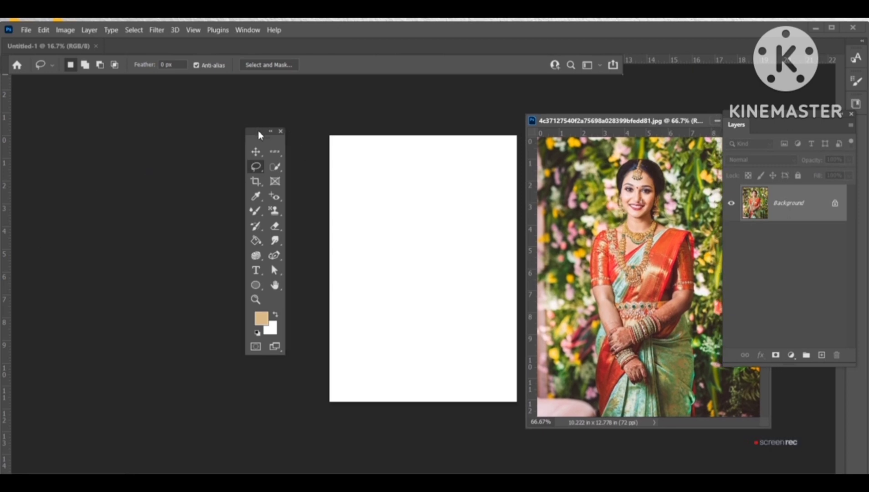
Step: Drag the bride photo onto the A4 document as a new layer with the Move tool
{"action": "left_click_drag", "start_coordinate": [258, 133], "coordinate": [276, 140]}
{"action": "left_click", "coordinate": [274, 158]}
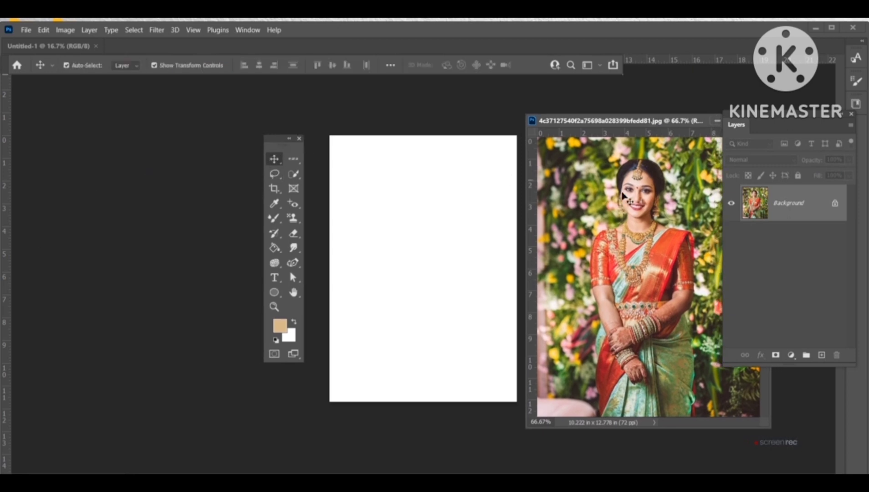
{"action": "left_click_drag", "start_coordinate": [593, 208], "coordinate": [399, 228]}
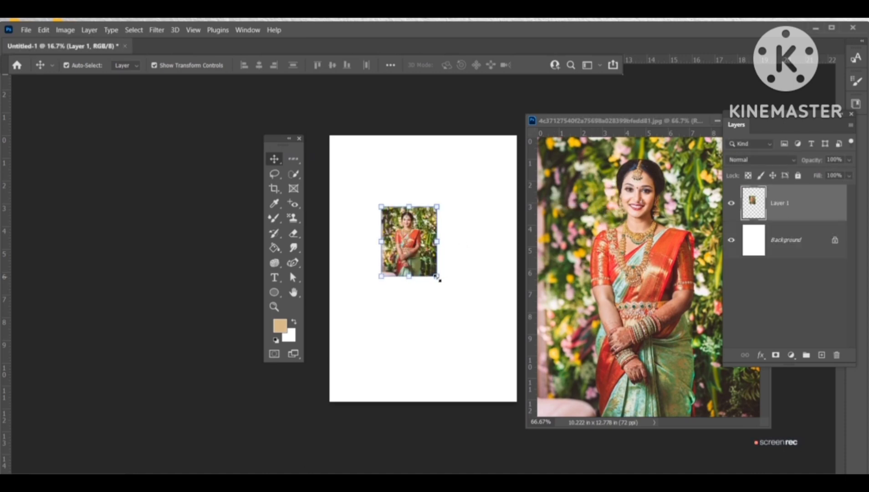
Step: Move the pasted photo to the page's top-left corner and scale it down to about 51% by 54%
{"action": "left_click_drag", "start_coordinate": [437, 278], "coordinate": [488, 343]}
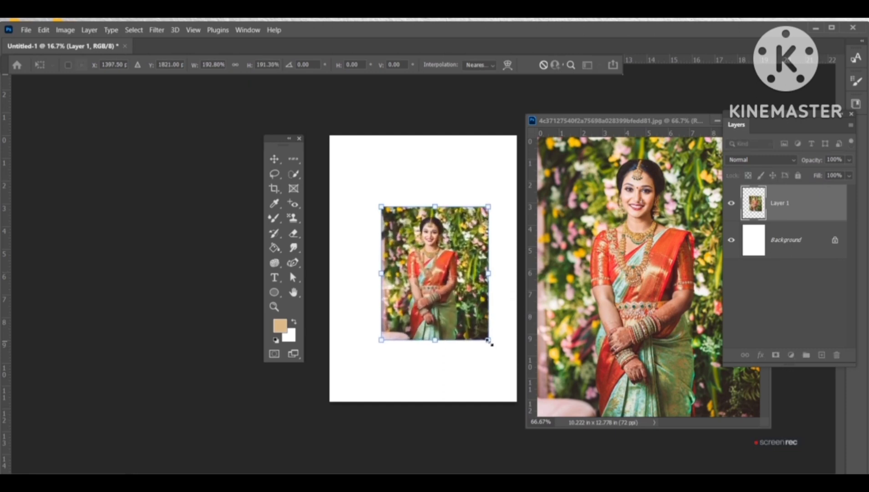
{"action": "key", "text": "Return"}
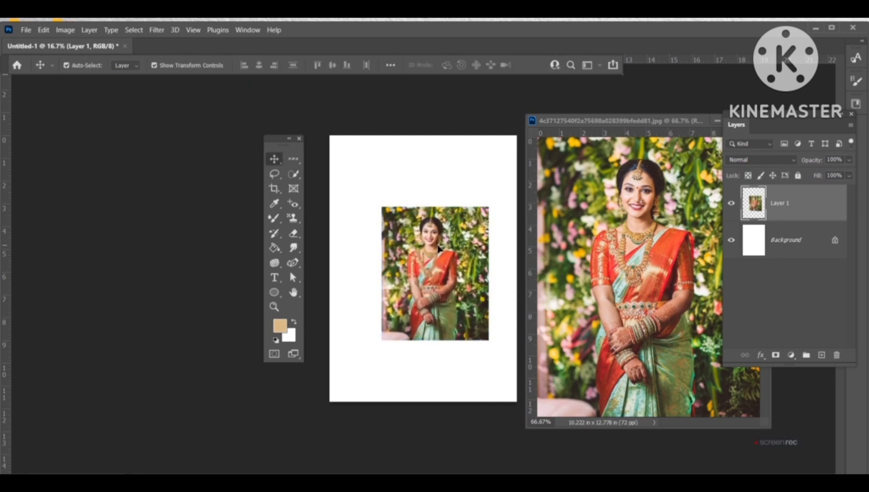
{"action": "left_click_drag", "start_coordinate": [438, 249], "coordinate": [375, 180]}
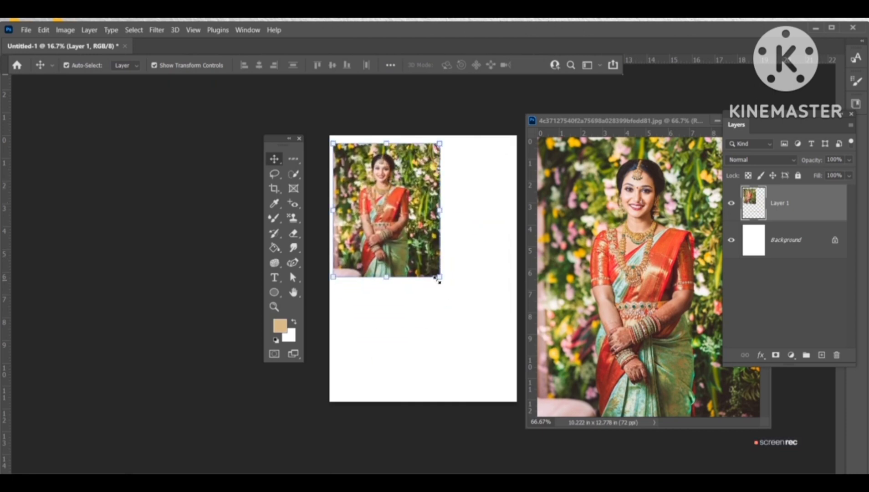
{"action": "left_click_drag", "start_coordinate": [437, 279], "coordinate": [396, 215]}
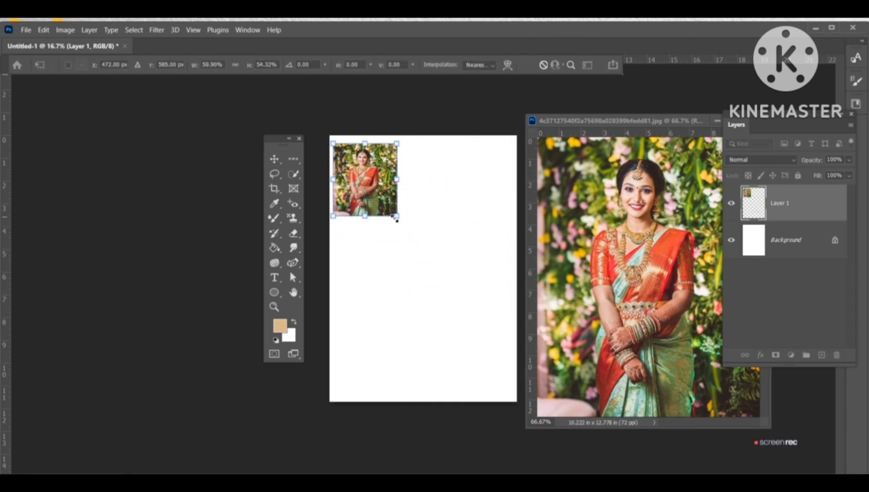
{"action": "key", "text": "Return"}
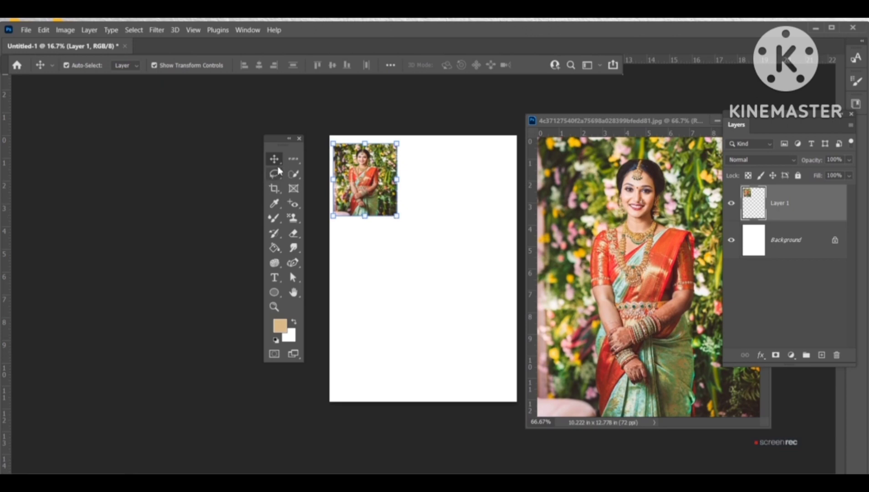
Step: Select the bride's face and upper body in the photo with the Rectangular Marquee Tool
{"action": "left_click", "coordinate": [293, 159]}
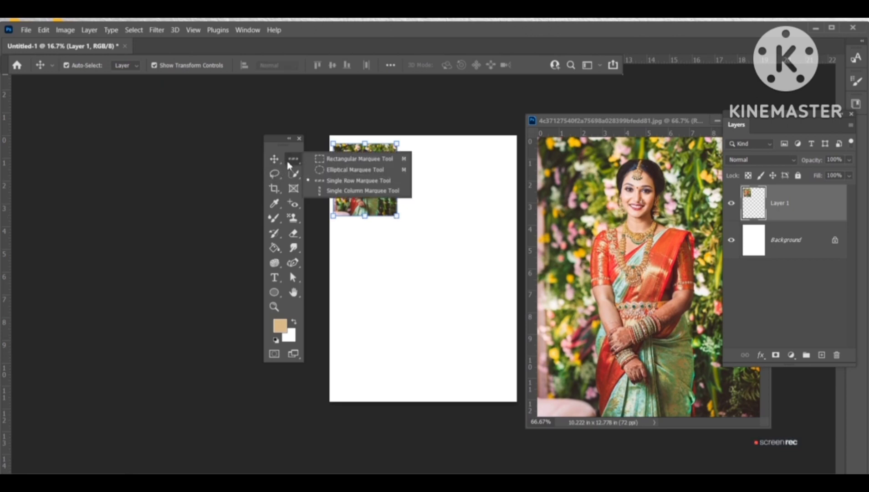
{"action": "left_click", "coordinate": [321, 159]}
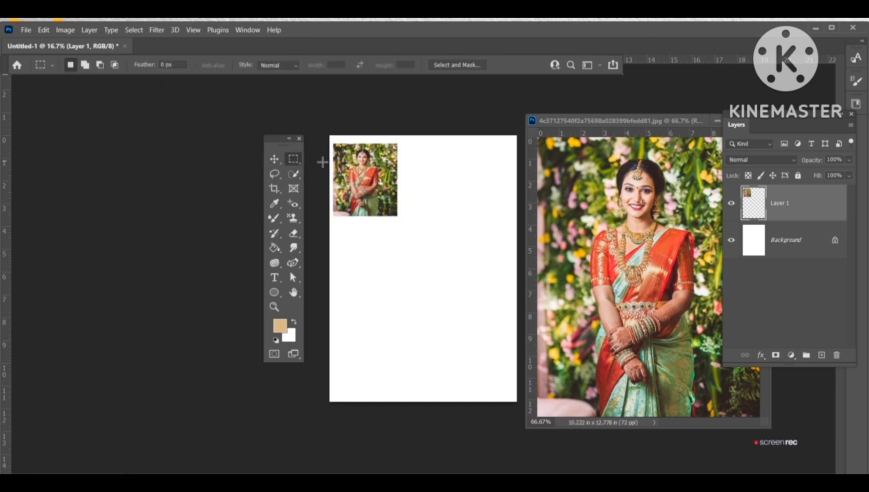
{"action": "left_click", "coordinate": [583, 164]}
{"action": "left_click_drag", "start_coordinate": [586, 157], "coordinate": [702, 276]}
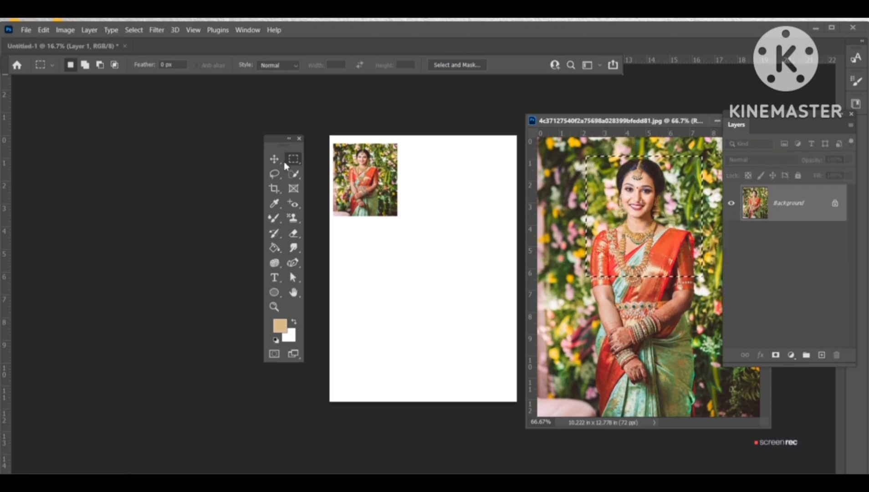
Step: Drag the selected portrait onto the page's top-right area as a new layer and commit its placement
{"action": "key", "text": "v"}
{"action": "left_click_drag", "start_coordinate": [642, 235], "coordinate": [548, 272]}
{"action": "left_click_drag", "start_coordinate": [499, 230], "coordinate": [469, 196]}
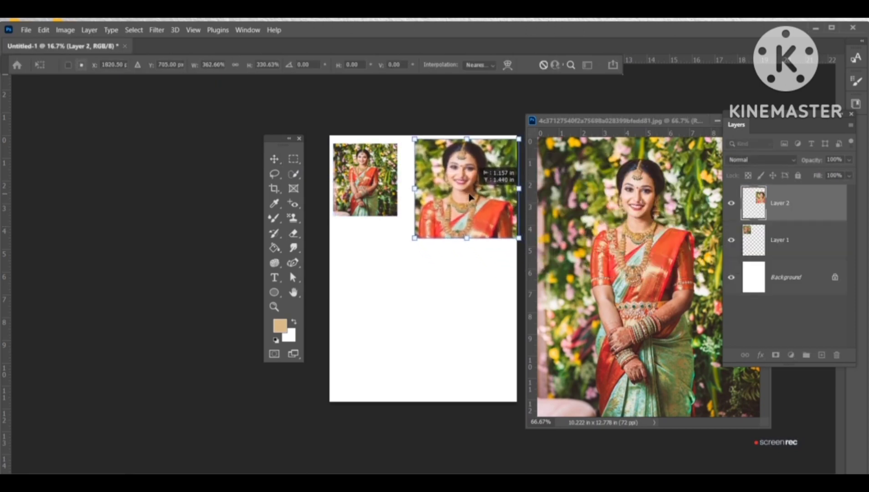
{"action": "key", "text": "Return"}
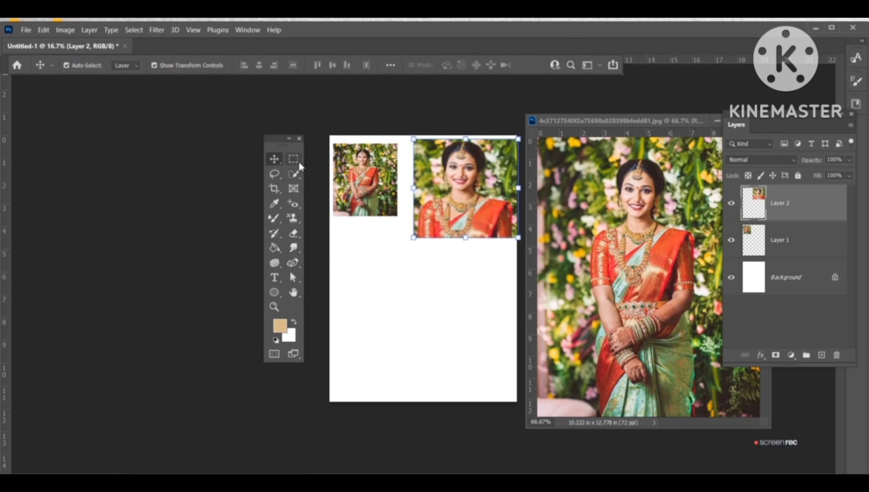
Step: Draw an elliptical marquee selection around the bride's face in the photo
{"action": "left_click_drag", "start_coordinate": [293, 159], "coordinate": [314, 171]}
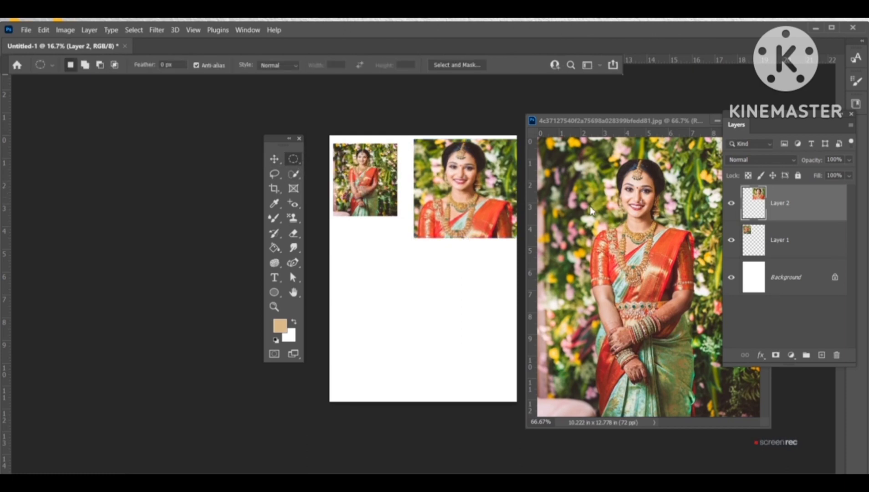
{"action": "left_click", "coordinate": [600, 176]}
{"action": "left_click_drag", "start_coordinate": [601, 151], "coordinate": [690, 249]}
Step: Drag the circular face selection onto the page below the first photo and commit its placement
{"action": "left_click", "coordinate": [274, 158]}
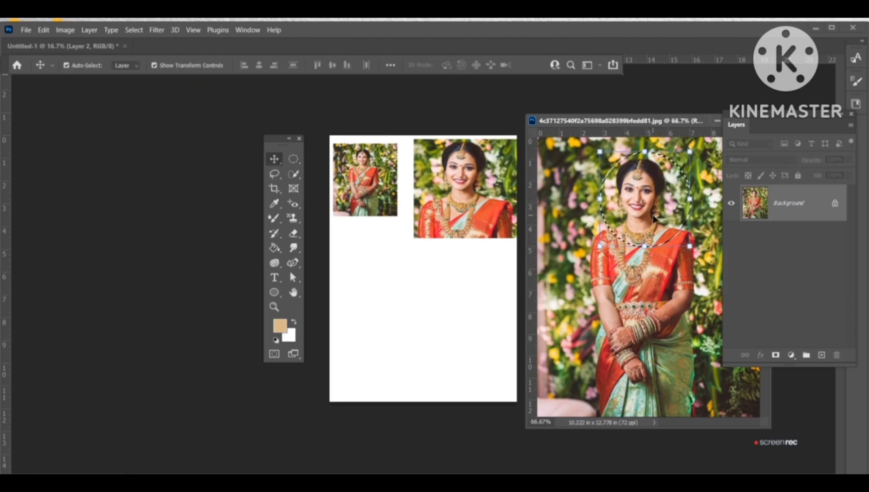
{"action": "left_click_drag", "start_coordinate": [612, 175], "coordinate": [431, 328]}
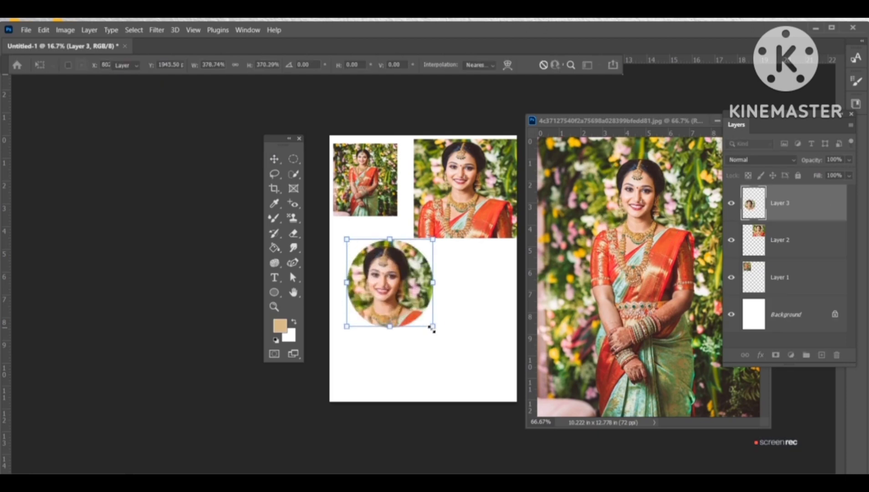
{"action": "key", "text": "Return"}
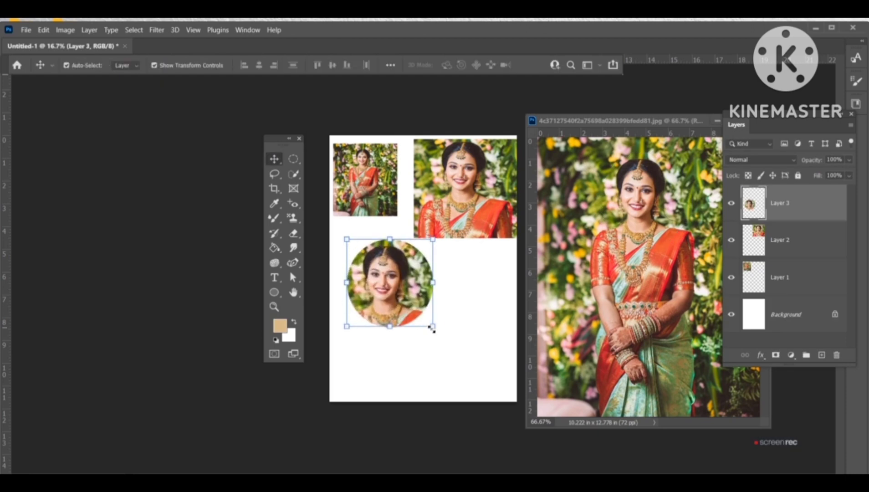
Step: Try stretching a single-row marquee strip above the bride's head upward with Free Transform, then undo it
{"action": "left_click", "coordinate": [302, 162]}
{"action": "left_click", "coordinate": [359, 180]}
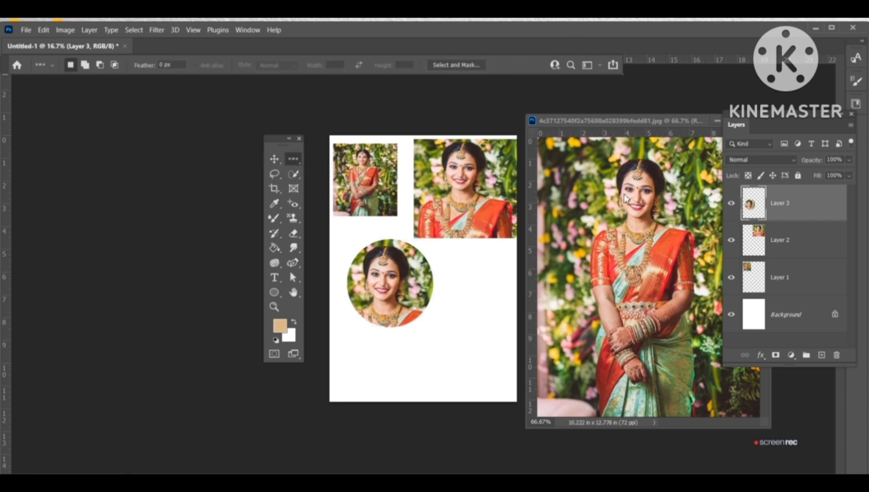
{"action": "left_click", "coordinate": [625, 197]}
{"action": "left_click", "coordinate": [610, 167]}
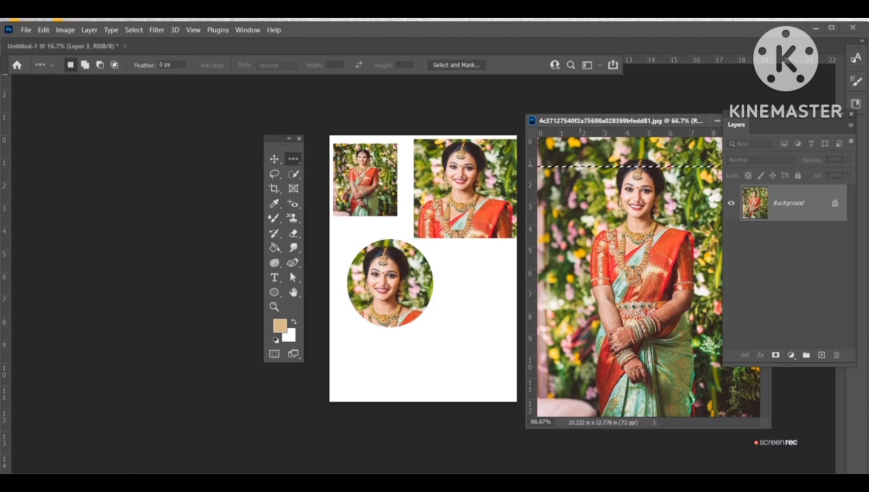
{"action": "left_click", "coordinate": [274, 159]}
{"action": "key", "text": "ctrl+t"}
{"action": "left_click_drag", "start_coordinate": [648, 167], "coordinate": [653, 130]}
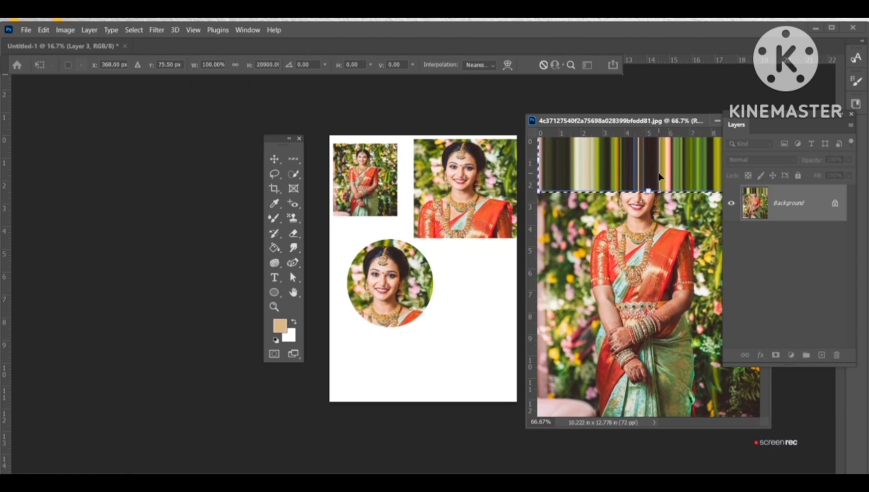
{"action": "key", "text": "Return"}
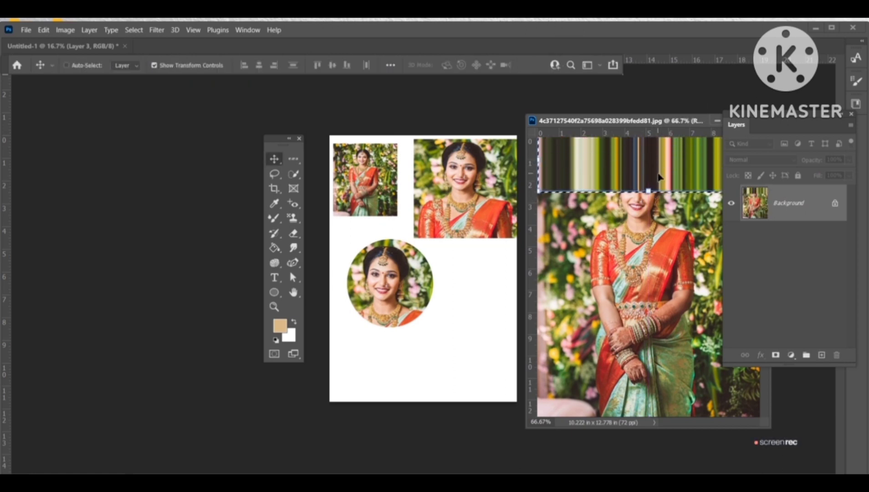
{"action": "key", "text": "ctrl+z"}
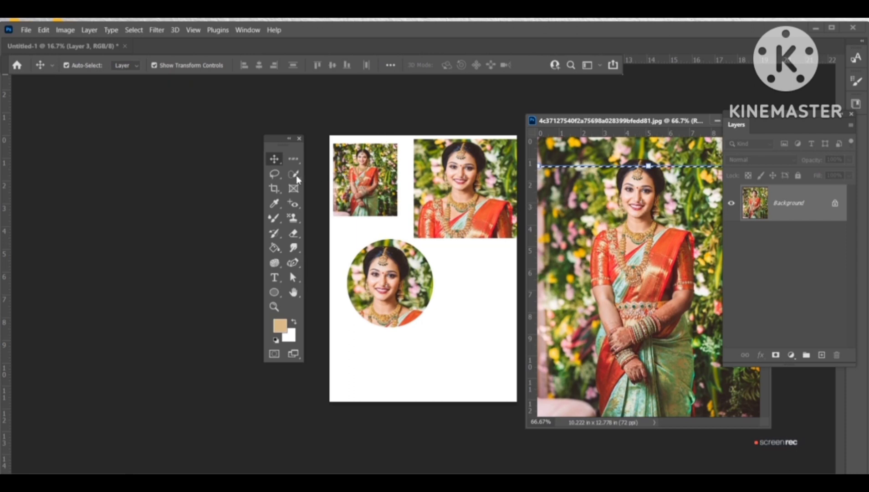
Step: Draw a freehand Lasso Tool selection around the bride's full figure in the photo
{"action": "left_click_drag", "start_coordinate": [293, 159], "coordinate": [324, 194]}
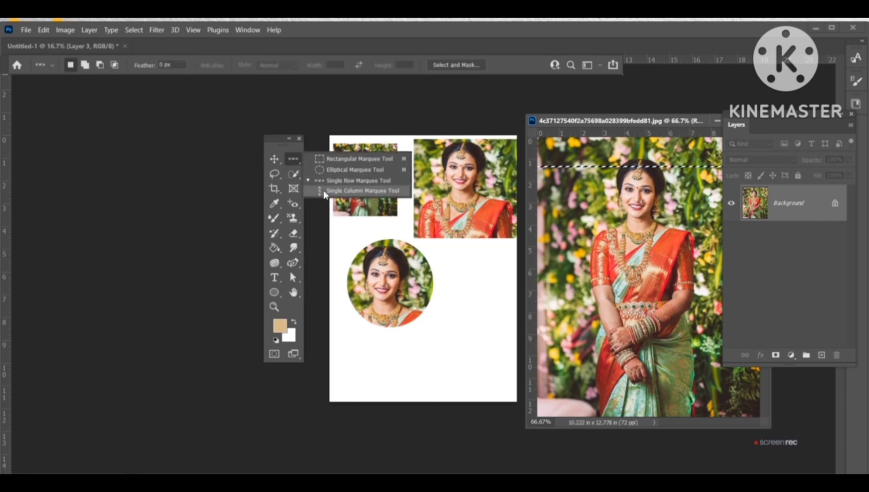
{"action": "left_click_drag", "start_coordinate": [273, 174], "coordinate": [270, 179]}
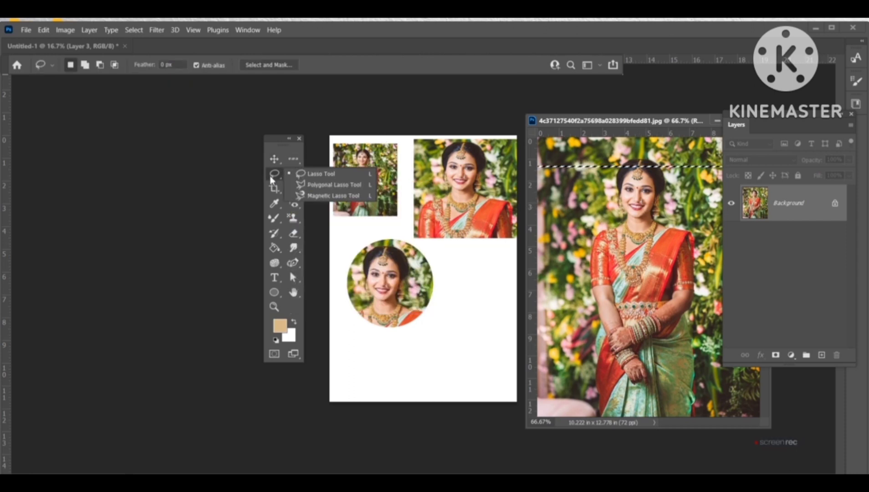
{"action": "left_click", "coordinate": [298, 176]}
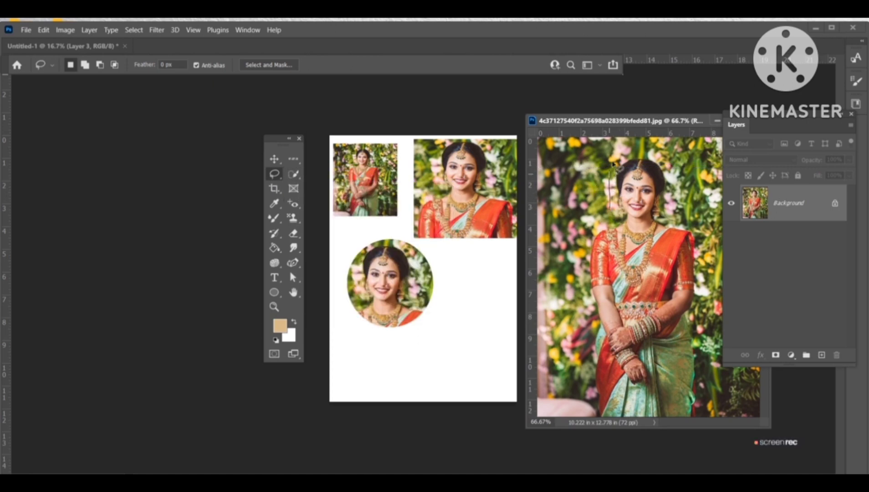
{"action": "mouse_move", "coordinate": [643, 152]}
{"action": "left_mouse_down"}
{"action": "mouse_move", "coordinate": [665, 156]}
{"action": "mouse_move", "coordinate": [681, 204]}
{"action": "mouse_move", "coordinate": [673, 211]}
{"action": "left_mouse_up"}
{"action": "mouse_move", "coordinate": [713, 290]}
{"action": "left_mouse_down"}
{"action": "mouse_move", "coordinate": [711, 388]}
{"action": "mouse_move", "coordinate": [704, 414]}
{"action": "left_mouse_up"}
{"action": "mouse_move", "coordinate": [715, 446]}
{"action": "left_mouse_down"}
{"action": "mouse_move", "coordinate": [596, 424]}
{"action": "mouse_move", "coordinate": [597, 381]}
{"action": "left_mouse_up"}
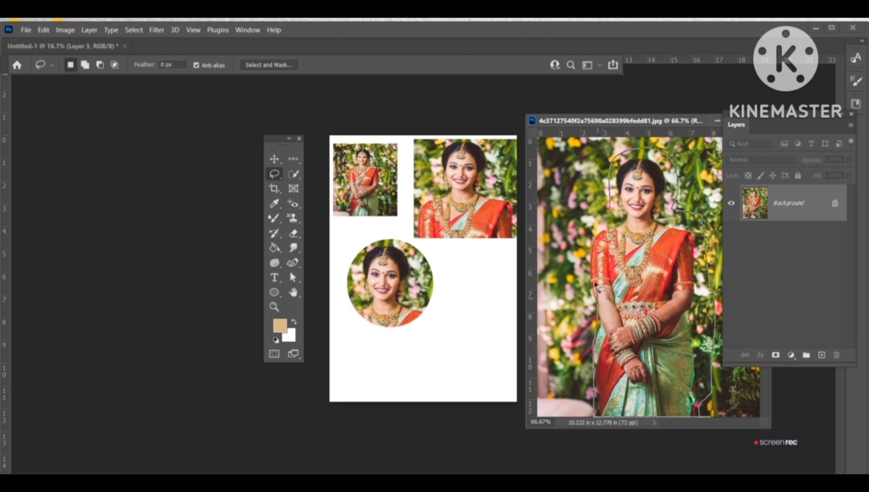
{"action": "left_click_drag", "start_coordinate": [591, 233], "coordinate": [611, 207]}
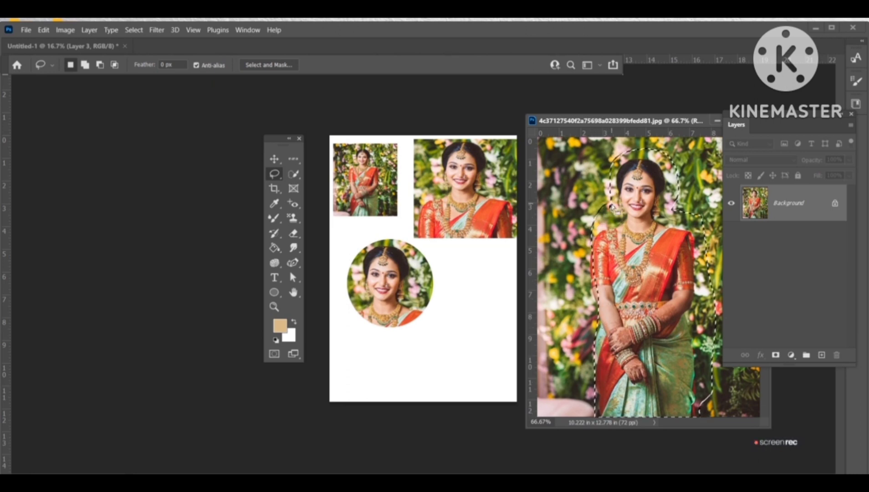
Step: Drag the lasso cutout onto the page, scale it to about 220% by 188%, and position it beside the circle
{"action": "left_click", "coordinate": [275, 158]}
{"action": "mouse_move", "coordinate": [657, 222]}
{"action": "left_mouse_down"}
{"action": "mouse_move", "coordinate": [501, 314]}
{"action": "mouse_move", "coordinate": [473, 299]}
{"action": "left_mouse_up"}
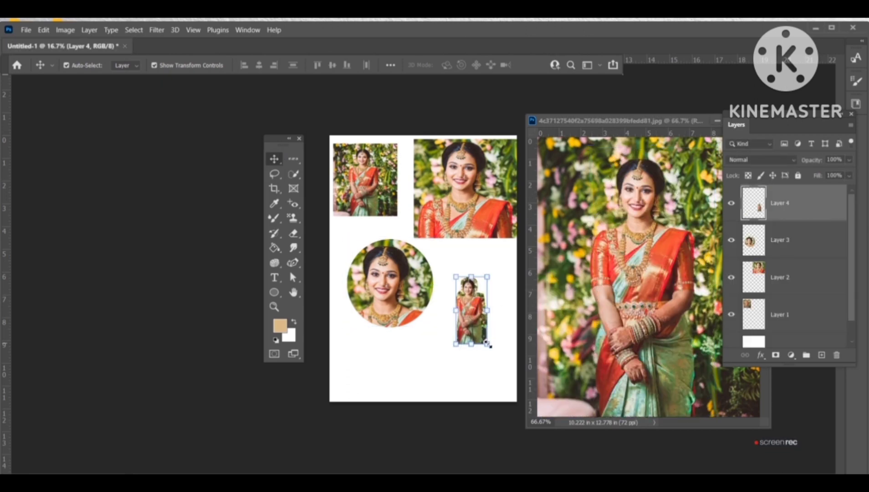
{"action": "left_click_drag", "start_coordinate": [488, 344], "coordinate": [525, 404]}
{"action": "left_click_drag", "start_coordinate": [504, 362], "coordinate": [501, 341]}
{"action": "key", "text": "ctrl+plus"}
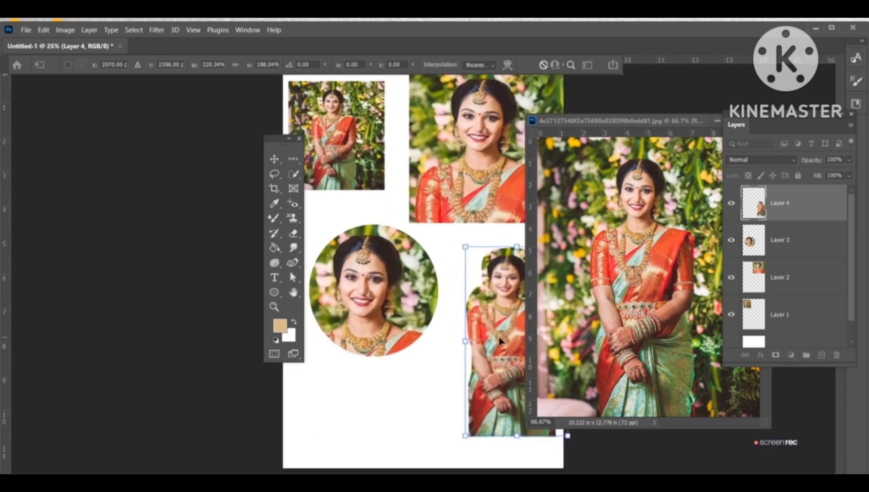
{"action": "key", "text": "Return"}
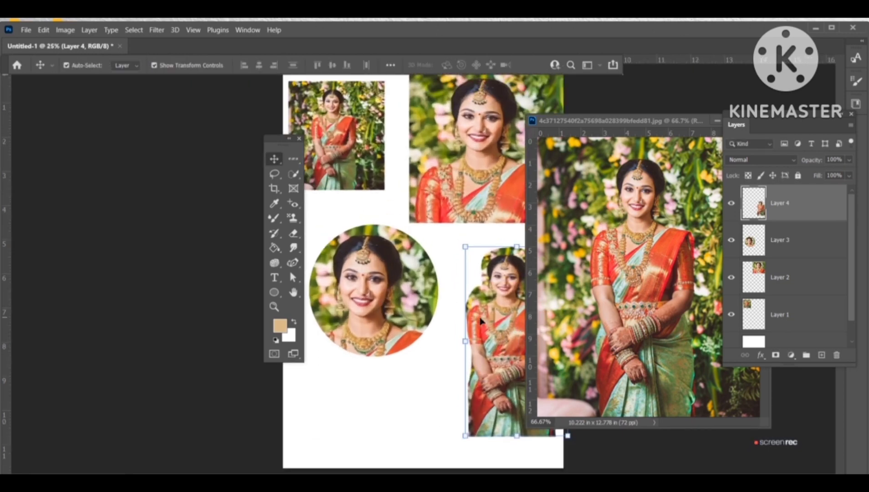
{"action": "left_click_drag", "start_coordinate": [482, 310], "coordinate": [459, 276]}
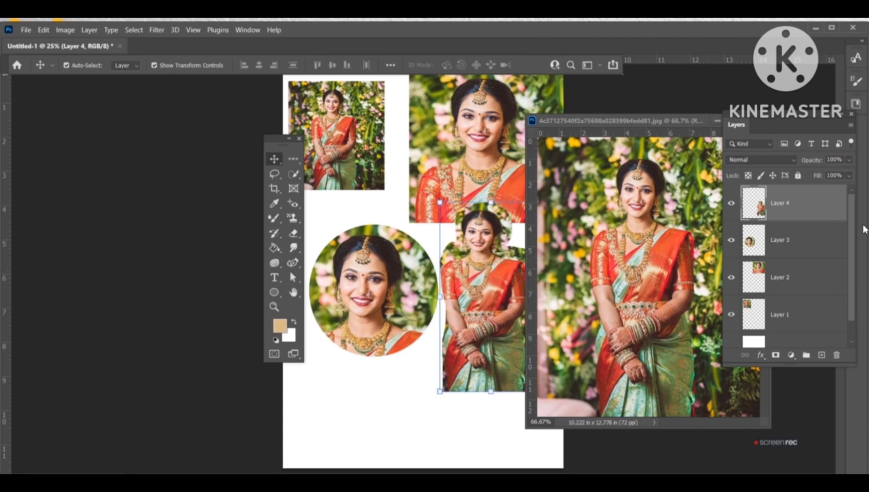
Step: Delete all the placed photo layers from the page
{"action": "key", "text": "Delete"}
{"action": "key", "text": "Delete"}
{"action": "key", "text": "Delete"}
{"action": "key", "text": "Delete"}
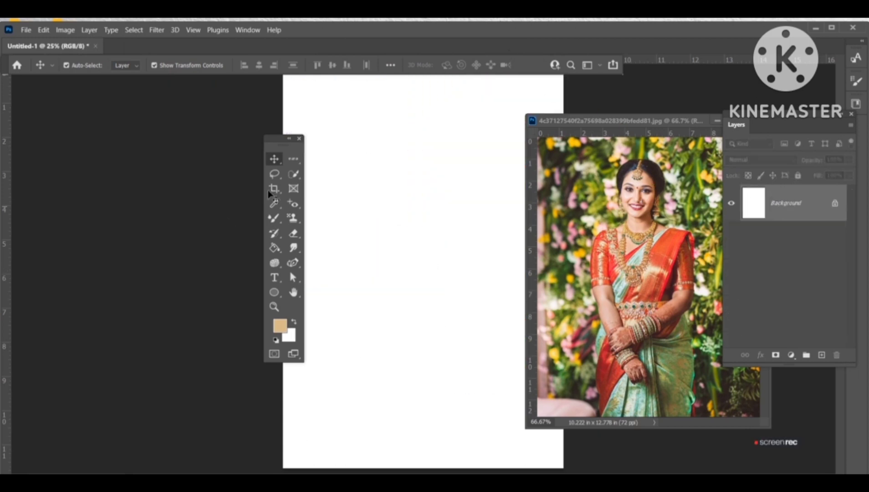
Step: Draw a Polygonal Lasso Tool selection around the bride's figure in the photo
{"action": "left_click", "coordinate": [273, 173]}
{"action": "left_click", "coordinate": [332, 185]}
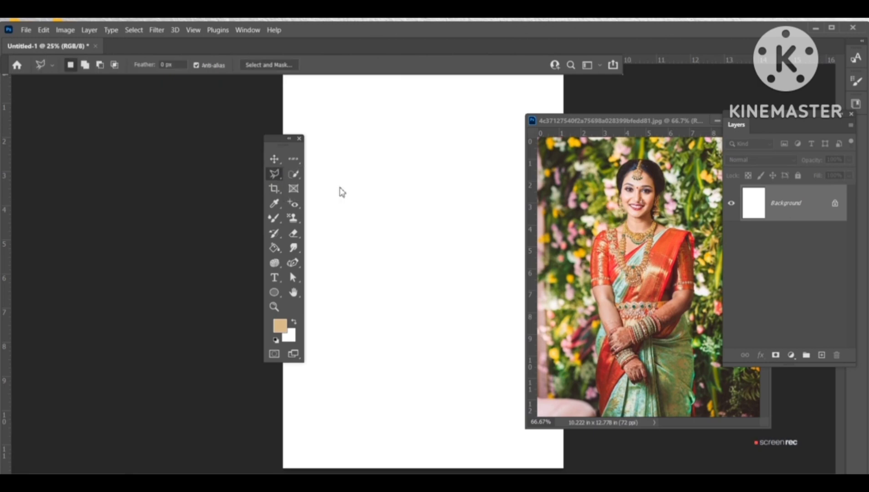
{"action": "left_click", "coordinate": [596, 182]}
{"action": "left_click", "coordinate": [665, 153]}
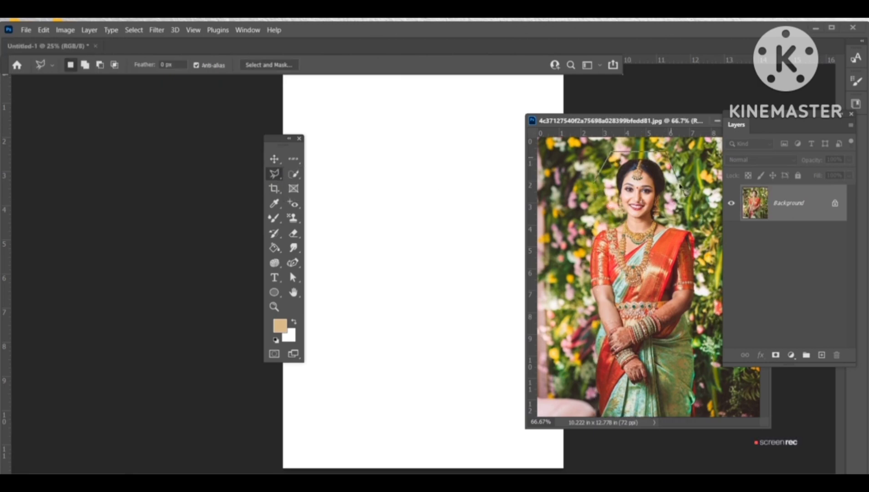
{"action": "left_click", "coordinate": [710, 237]}
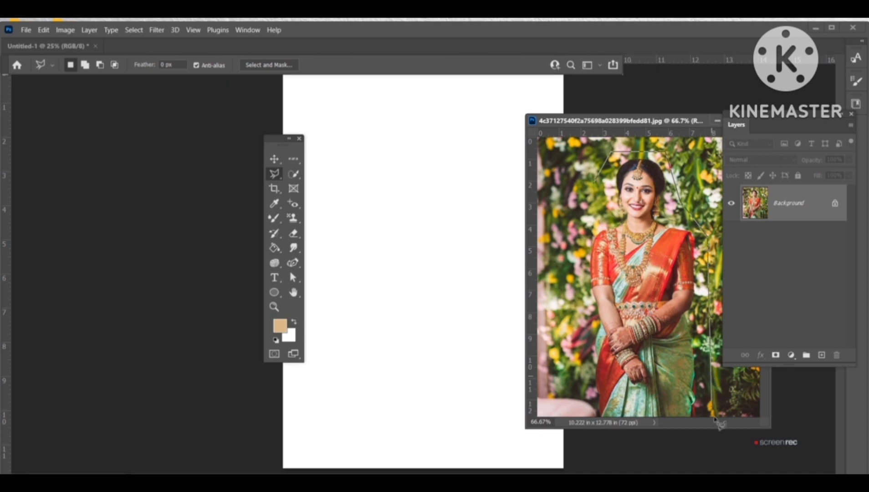
{"action": "left_click", "coordinate": [713, 416]}
{"action": "left_click", "coordinate": [587, 402]}
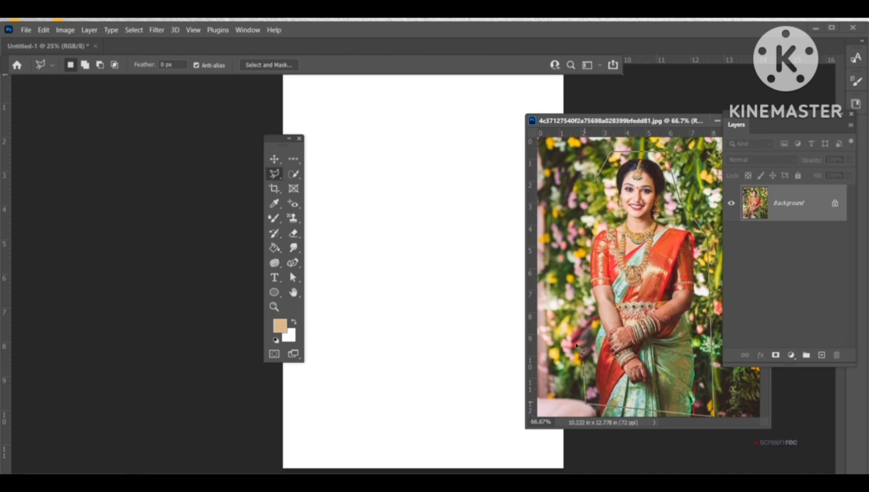
{"action": "left_click", "coordinate": [571, 296]}
{"action": "left_click", "coordinate": [585, 207]}
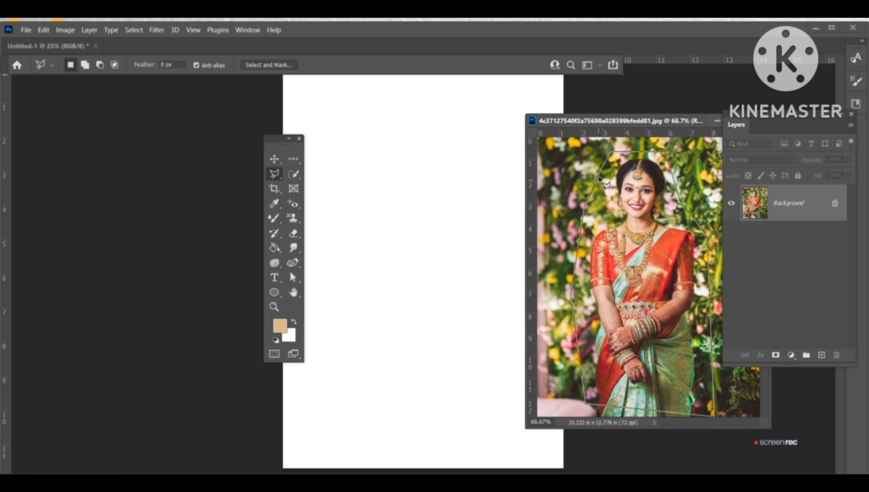
{"action": "left_click", "coordinate": [610, 153]}
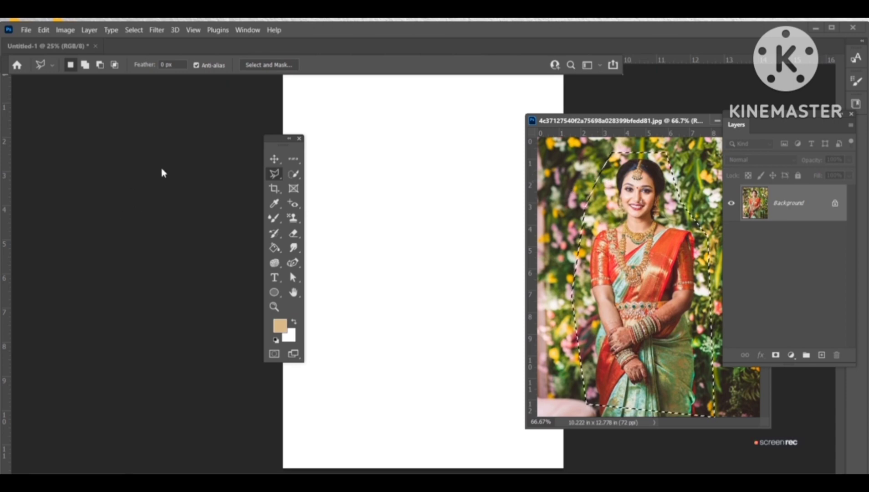
Step: Drag the polygonal cutout onto the page's top-left area, scale it to about 188% by 157%, and commit
{"action": "left_click", "coordinate": [279, 159]}
{"action": "left_click_drag", "start_coordinate": [610, 209], "coordinate": [355, 145]}
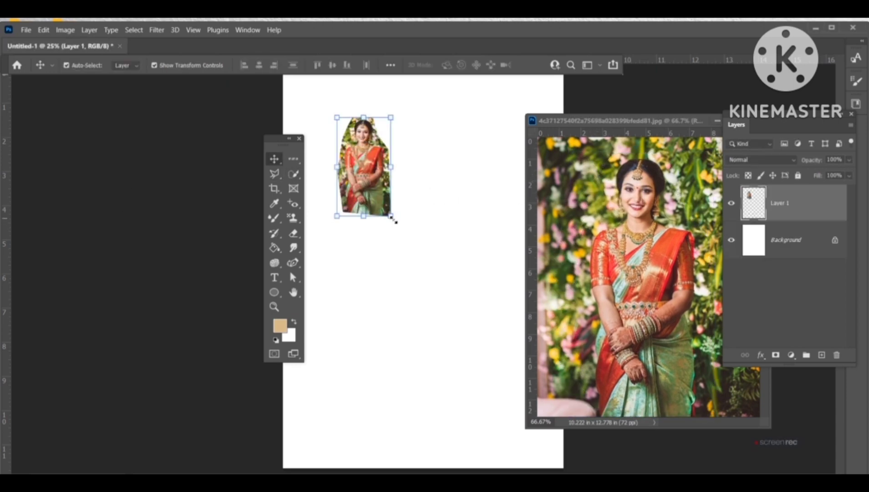
{"action": "left_click_drag", "start_coordinate": [393, 218], "coordinate": [371, 191]}
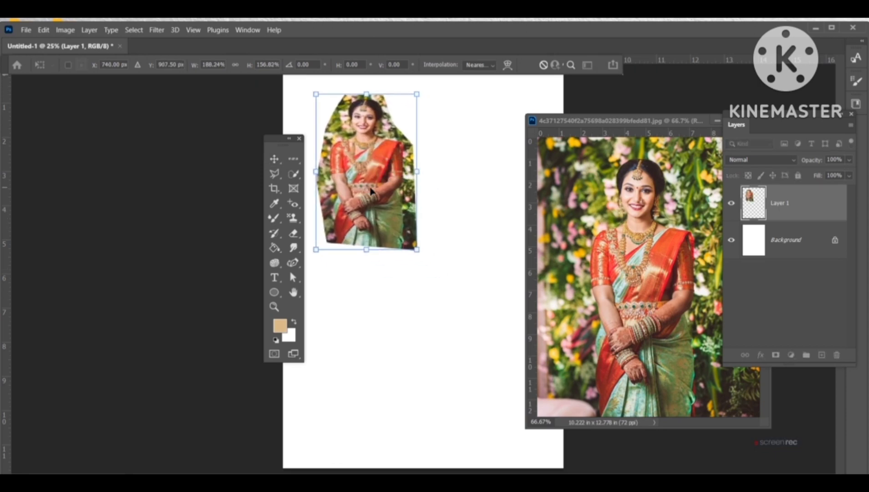
{"action": "key", "text": "Return"}
Step: Trace a selection around the bride in the photo with the Magnetic Lasso Tool
{"action": "left_click", "coordinate": [273, 174]}
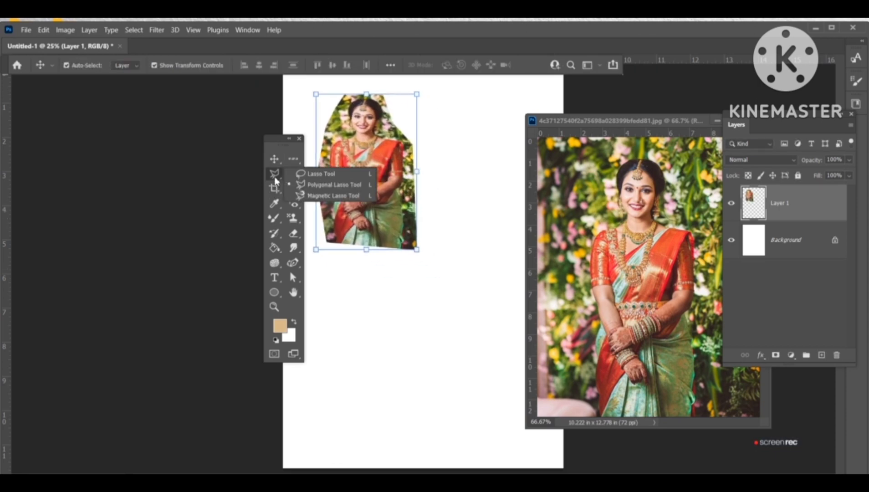
{"action": "left_click", "coordinate": [315, 195]}
{"action": "left_click", "coordinate": [572, 189]}
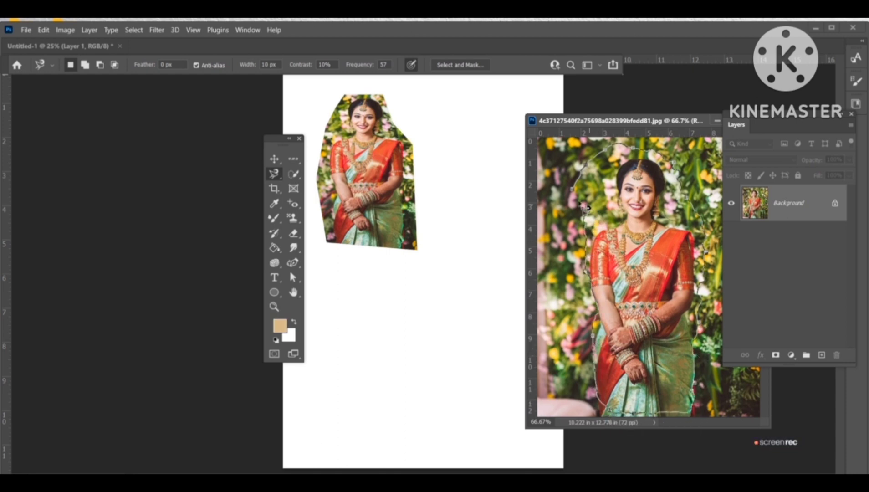
{"action": "left_click", "coordinate": [575, 191]}
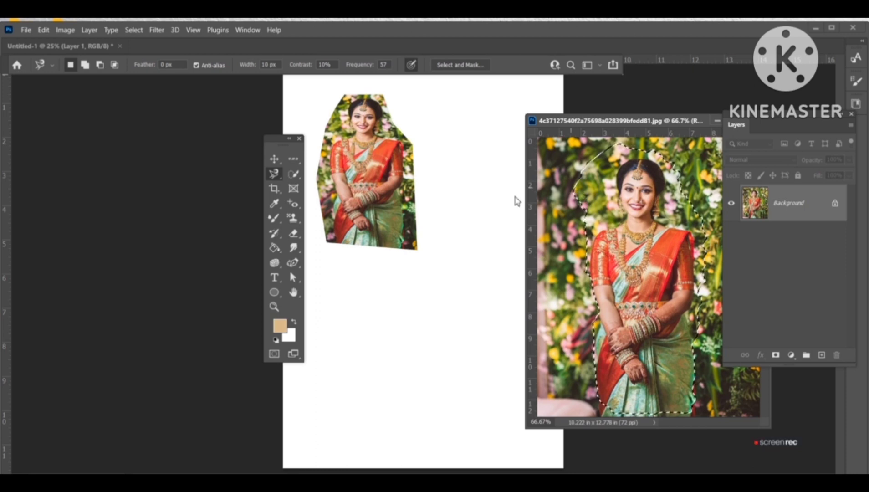
Step: Drag the magnetic-lasso cutout to the page's top-right area, enlarge it, and commit its placement
{"action": "left_click", "coordinate": [275, 159]}
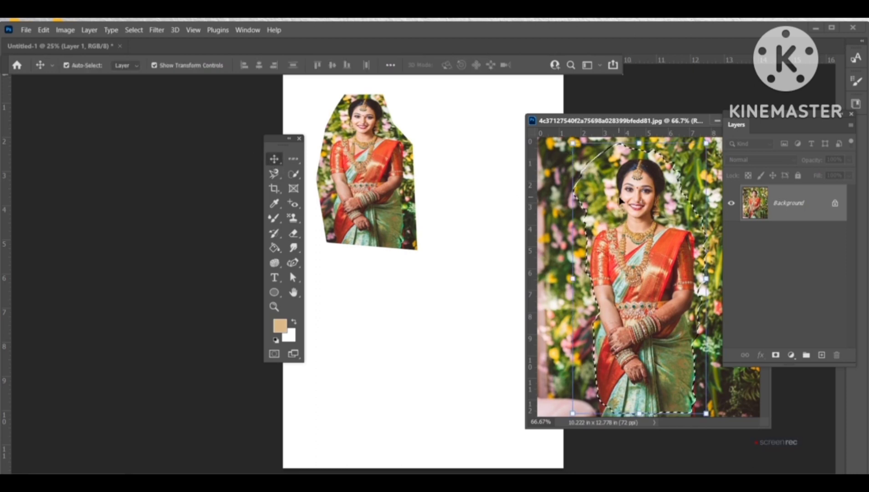
{"action": "left_click_drag", "start_coordinate": [621, 200], "coordinate": [454, 142]}
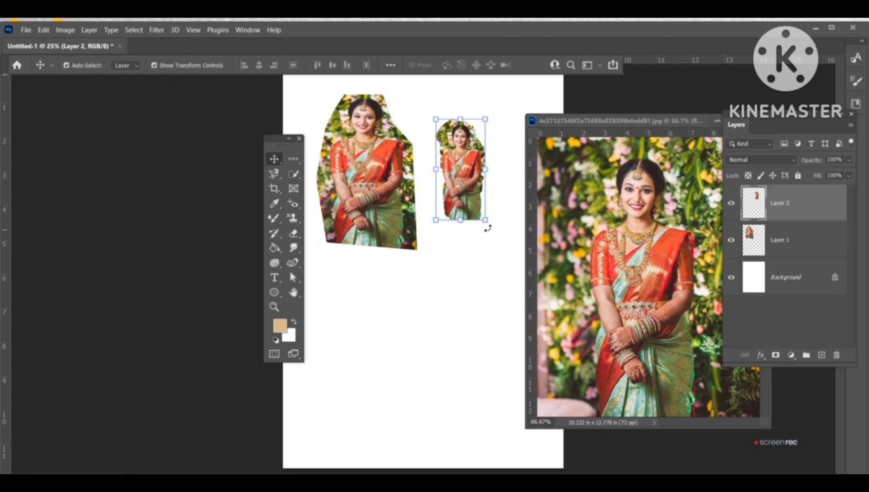
{"action": "left_click_drag", "start_coordinate": [487, 221], "coordinate": [553, 311]}
{"action": "left_click_drag", "start_coordinate": [474, 225], "coordinate": [460, 200]}
{"action": "key", "text": "Return"}
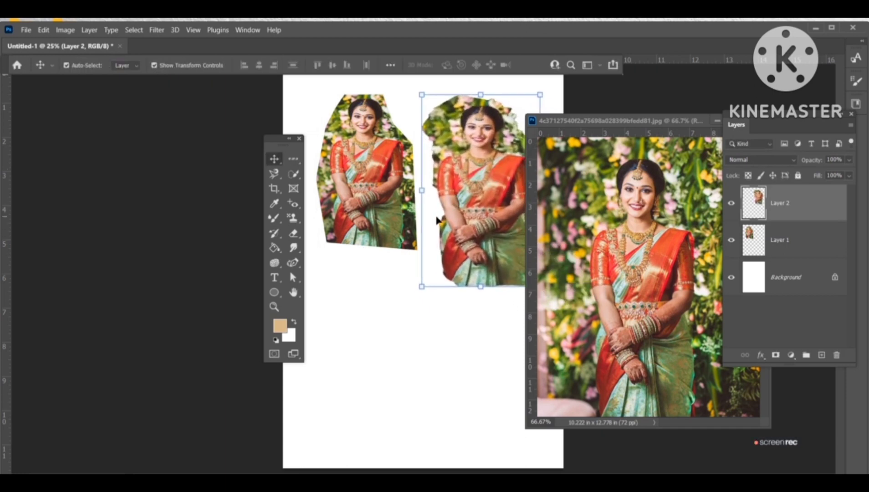
Step: Select the bride in the photo with the Object Selection Tool by boxing her figure
{"action": "left_click", "coordinate": [294, 175]}
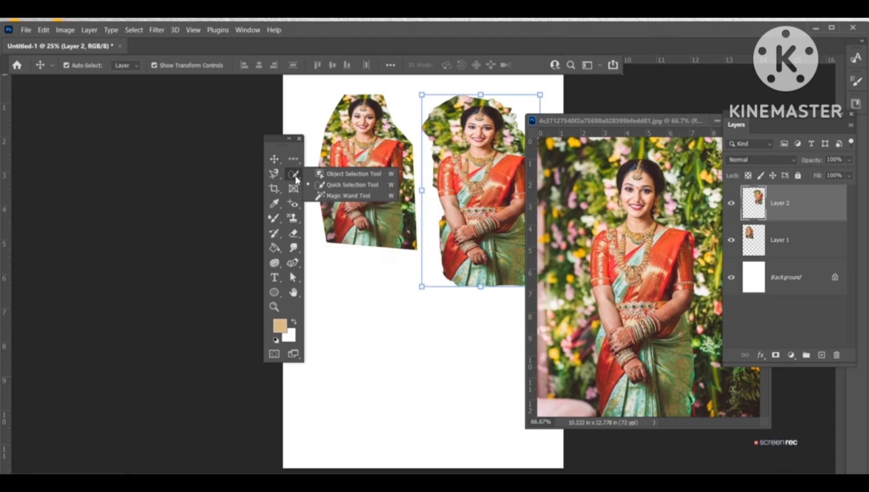
{"action": "left_click", "coordinate": [362, 176]}
{"action": "left_click", "coordinate": [572, 151]}
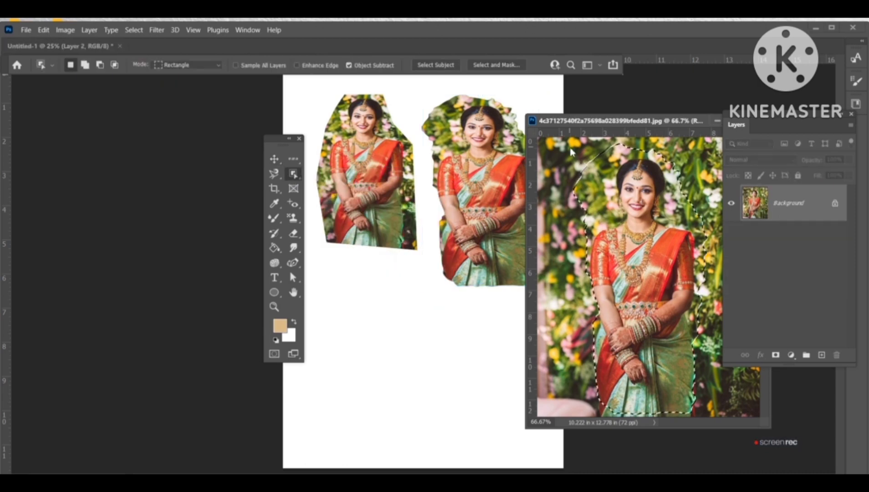
{"action": "left_click_drag", "start_coordinate": [573, 149], "coordinate": [723, 416]}
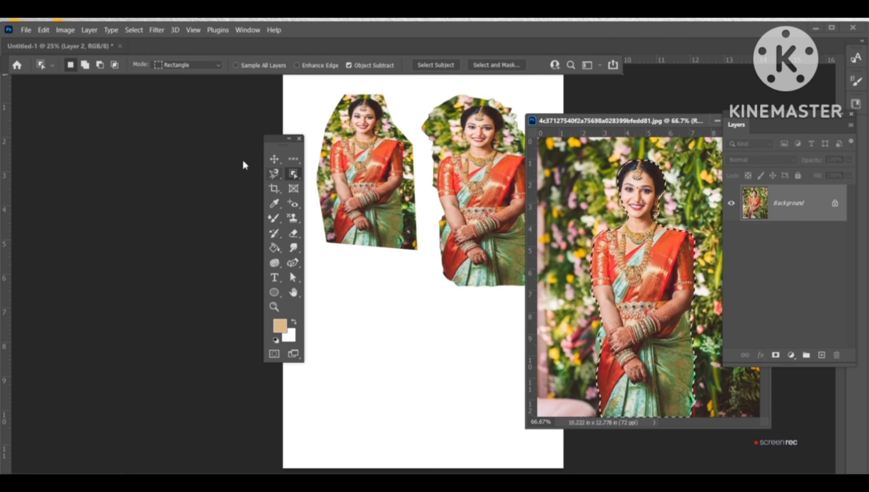
Step: Drag the object-selection cutout onto the page's lower-left, enlarge it to about 178%, commit, and reposition it
{"action": "left_click", "coordinate": [275, 159]}
{"action": "left_click_drag", "start_coordinate": [583, 304], "coordinate": [346, 356]}
{"action": "left_click_drag", "start_coordinate": [386, 438], "coordinate": [310, 308]}
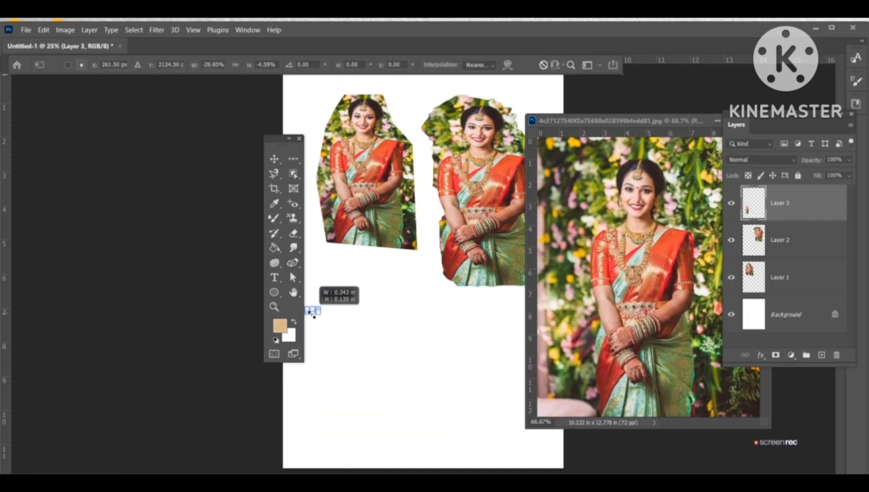
{"action": "key", "text": "ctrl+z"}
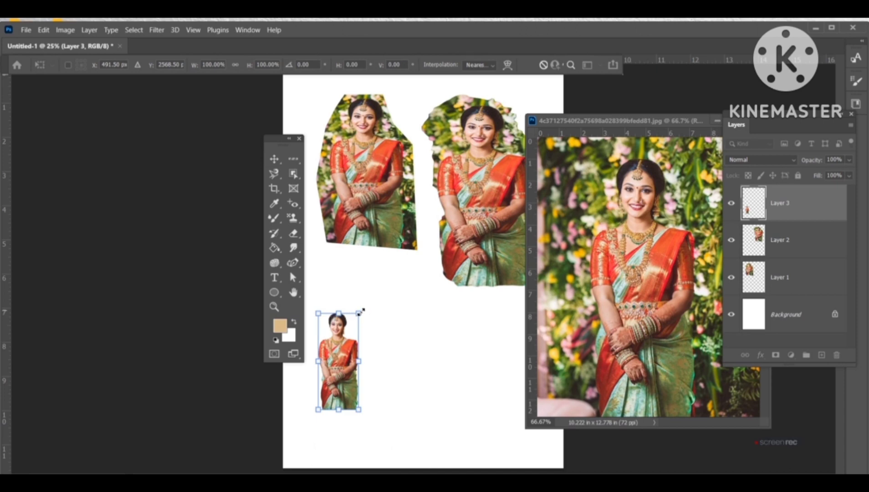
{"action": "left_click_drag", "start_coordinate": [359, 313], "coordinate": [365, 346]}
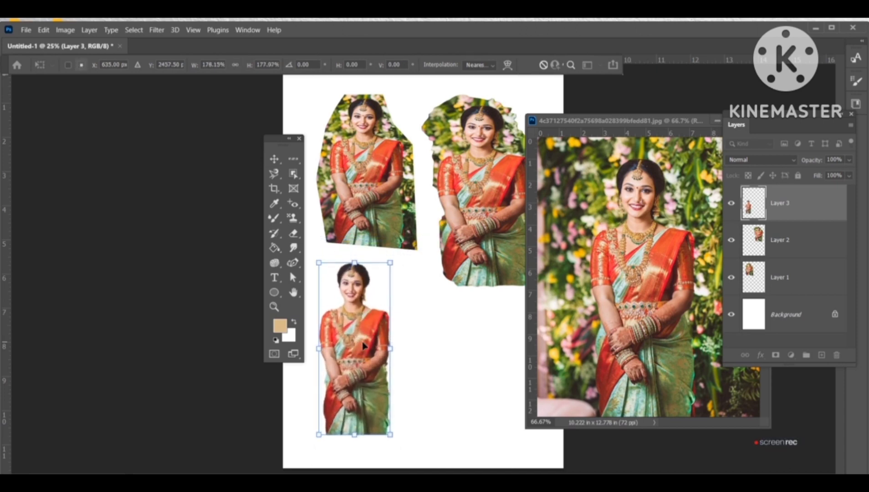
{"action": "key", "text": "Return"}
{"action": "left_click", "coordinate": [418, 396]}
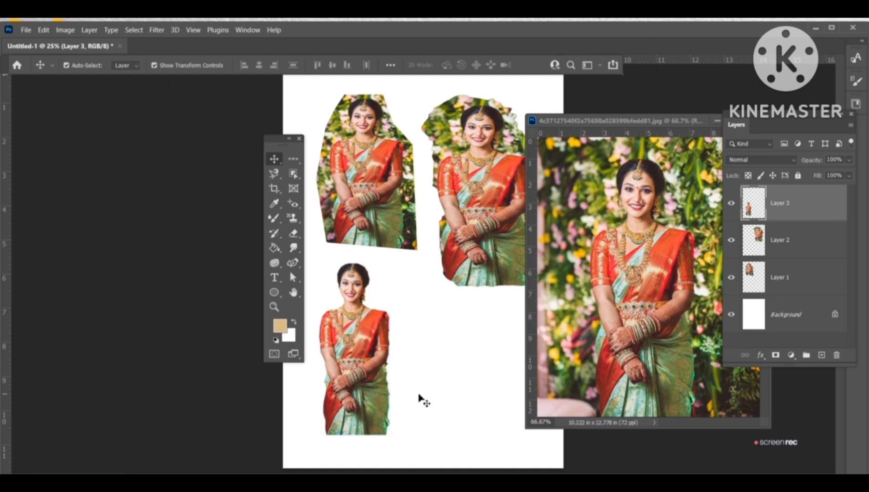
{"action": "left_click_drag", "start_coordinate": [380, 371], "coordinate": [369, 390]}
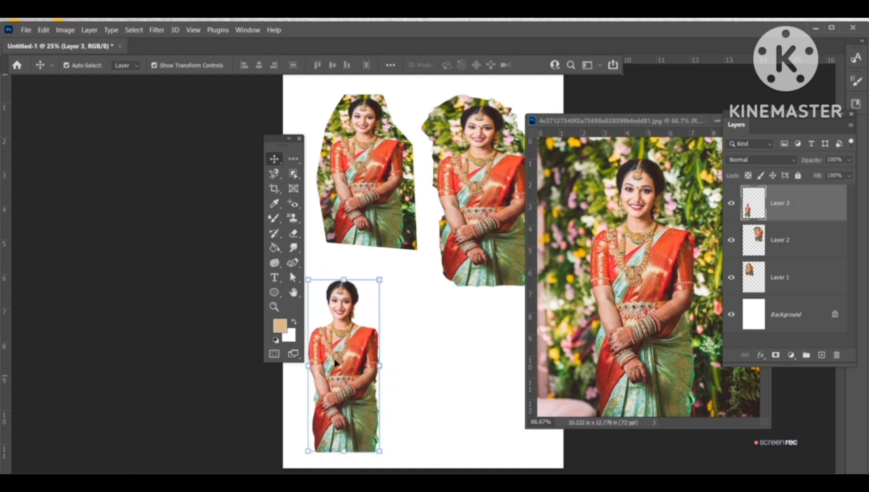
Step: Paint a Quick Selection Tool selection over the bride's upper body in the photo
{"action": "left_click", "coordinate": [293, 173]}
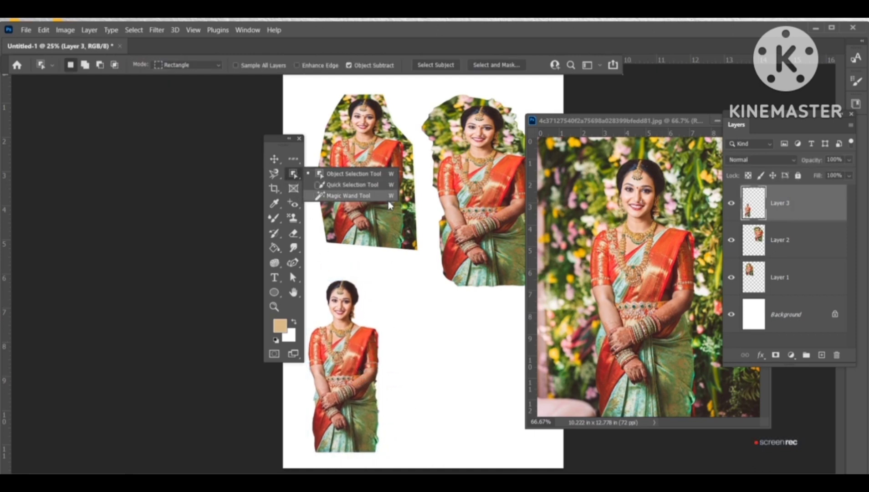
{"action": "left_click", "coordinate": [371, 185]}
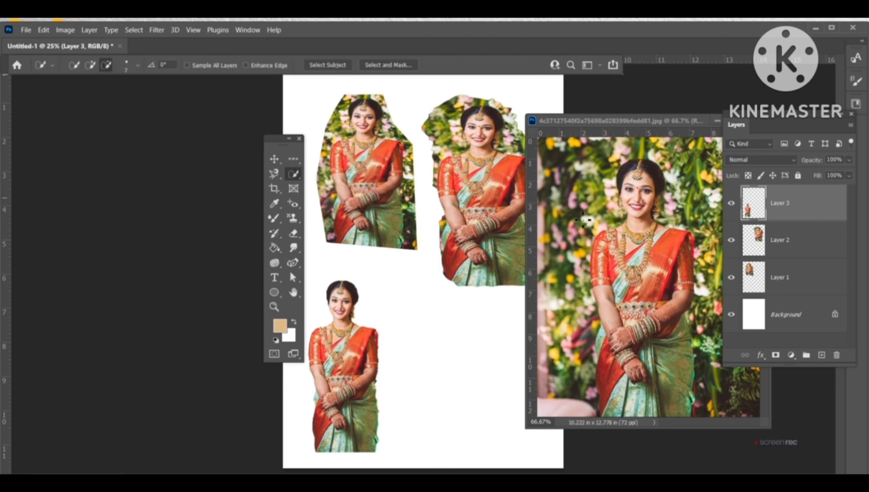
{"action": "left_click", "coordinate": [648, 223]}
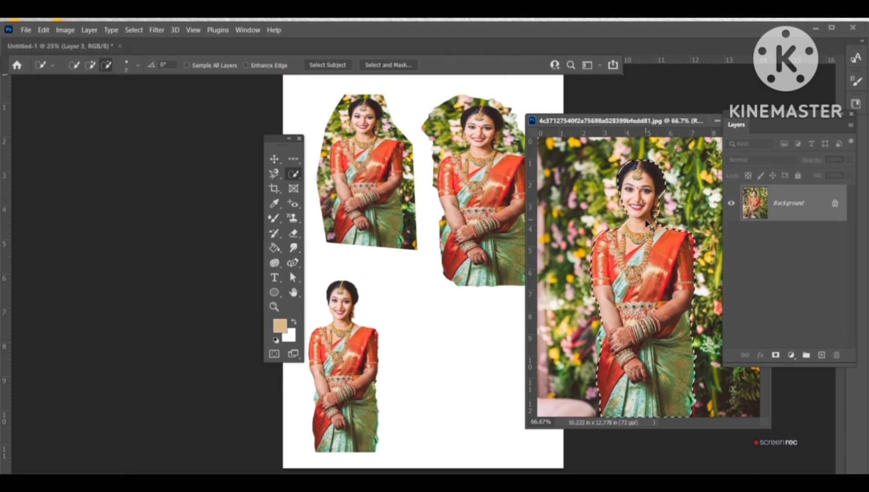
{"action": "mouse_move", "coordinate": [648, 223]}
{"action": "left_mouse_down"}
{"action": "mouse_move", "coordinate": [638, 174]}
{"action": "mouse_move", "coordinate": [643, 228]}
{"action": "mouse_move", "coordinate": [658, 178]}
{"action": "mouse_move", "coordinate": [643, 297]}
{"action": "mouse_move", "coordinate": [640, 235]}
{"action": "mouse_move", "coordinate": [612, 248]}
{"action": "mouse_move", "coordinate": [604, 295]}
{"action": "mouse_move", "coordinate": [607, 277]}
{"action": "mouse_move", "coordinate": [680, 261]}
{"action": "mouse_move", "coordinate": [684, 287]}
{"action": "mouse_move", "coordinate": [689, 266]}
{"action": "mouse_move", "coordinate": [686, 308]}
{"action": "left_mouse_up"}
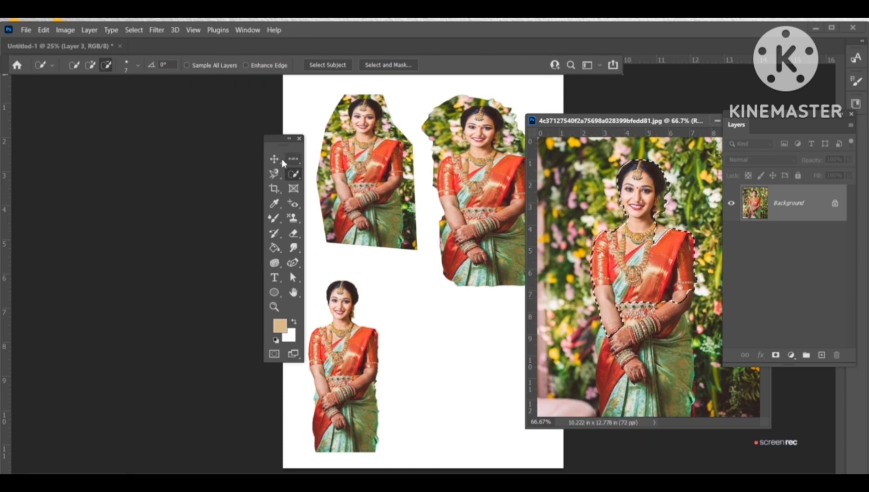
Step: Drag the quick-selection cutout onto the page's lower-right, enlarge it, and commit the transform
{"action": "key", "text": "v"}
{"action": "left_click_drag", "start_coordinate": [638, 255], "coordinate": [423, 327]}
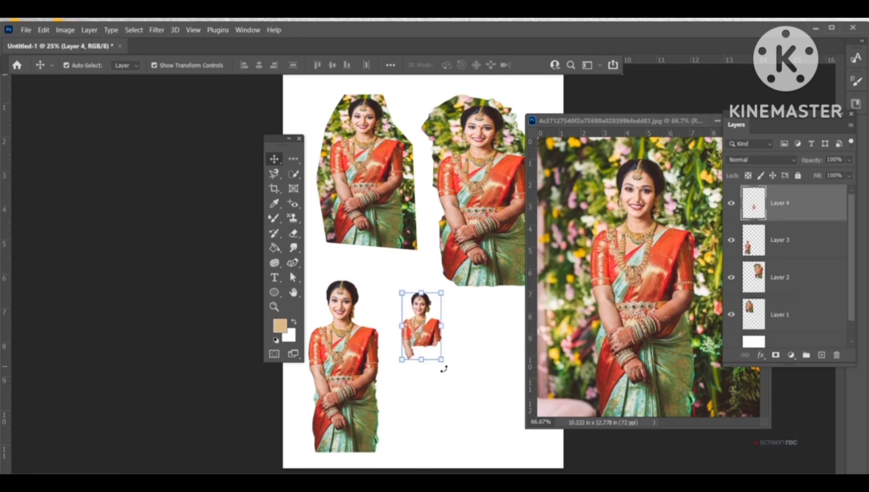
{"action": "left_click_drag", "start_coordinate": [441, 360], "coordinate": [503, 420]}
{"action": "key", "text": "Return"}
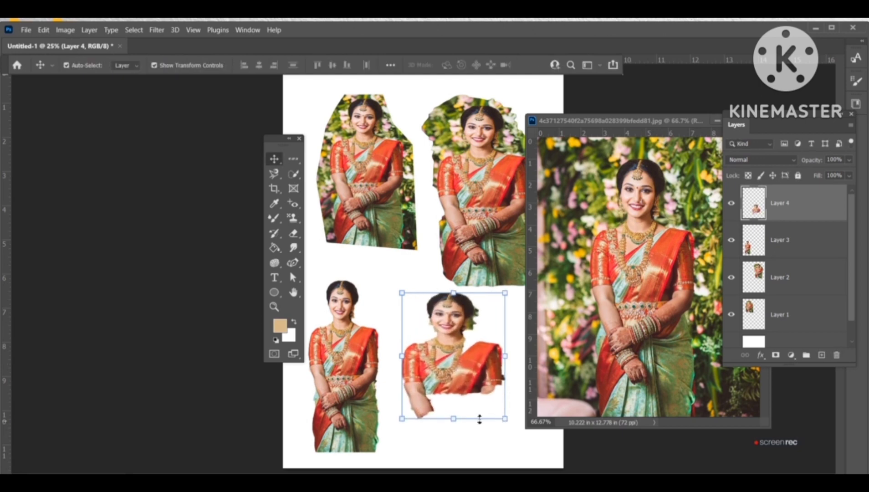
Step: Delete all the cutout layers from the collage page
{"action": "key", "text": "Delete"}
{"action": "key", "text": "Delete"}
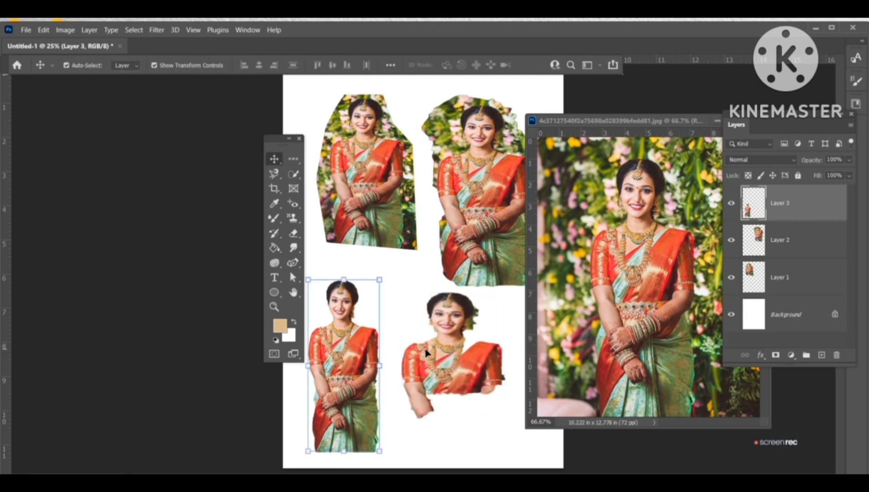
{"action": "key", "text": "Delete"}
{"action": "key", "text": "Delete"}
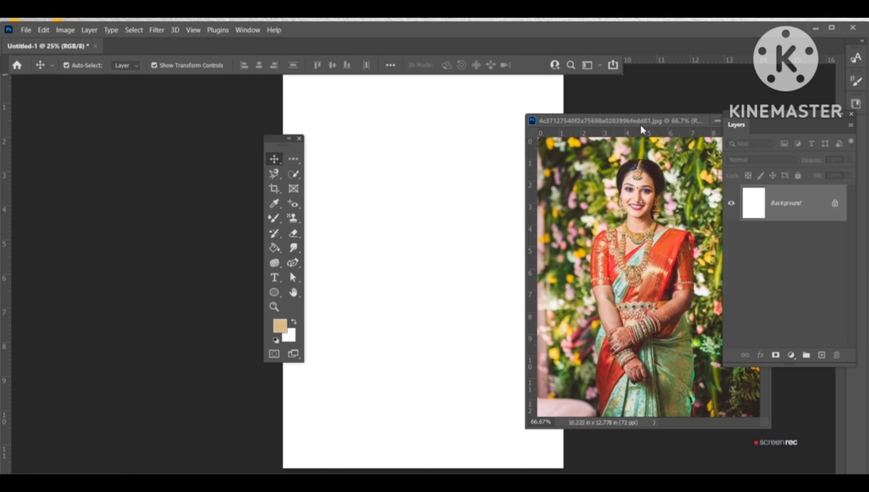
Step: Close the bride photo and open the woman's profile portrait from the Pictures folder
{"action": "left_click_drag", "start_coordinate": [641, 125], "coordinate": [598, 125]}
{"action": "left_click", "coordinate": [709, 122]}
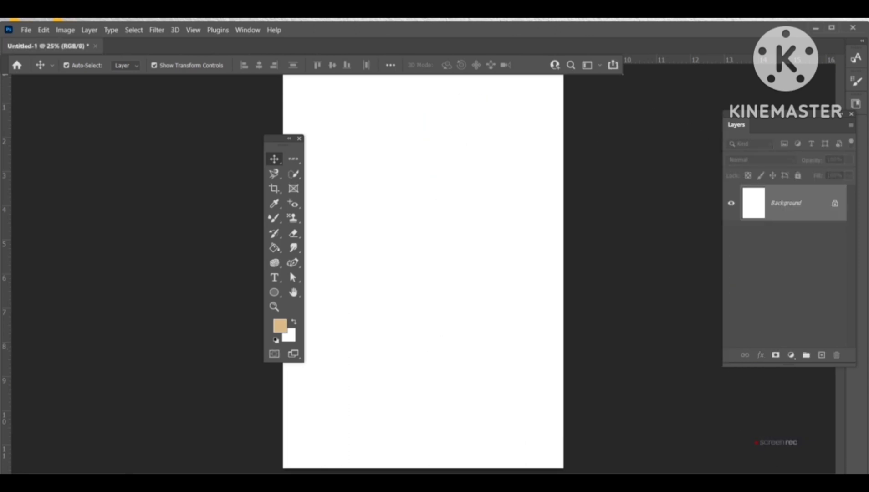
{"action": "left_click", "coordinate": [25, 30]}
{"action": "left_click", "coordinate": [36, 49]}
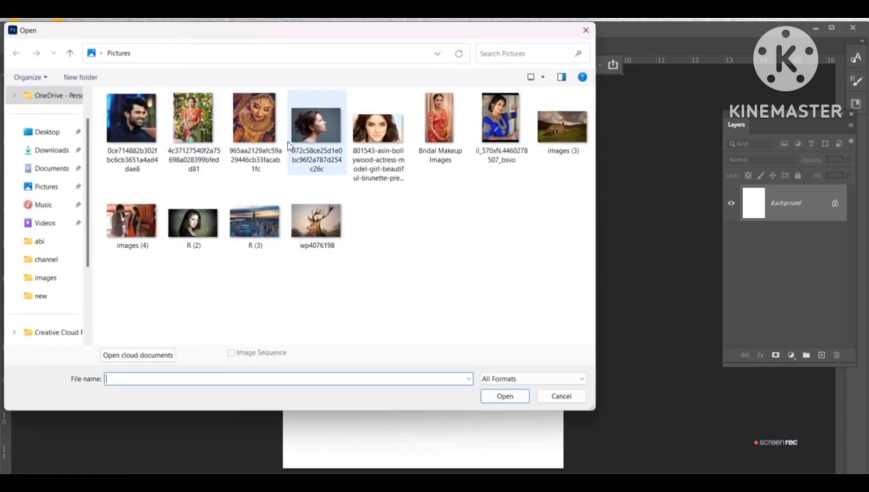
{"action": "left_click", "coordinate": [284, 145]}
{"action": "double_click", "coordinate": [301, 136]}
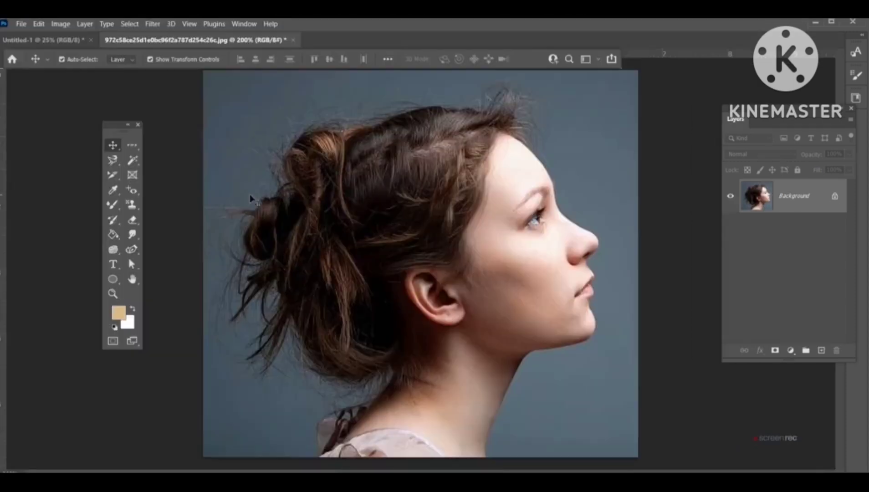
Step: Select the woman's head and neck with the Quick Selection Tool, adding strokes to the selection
{"action": "left_click", "coordinate": [132, 160]}
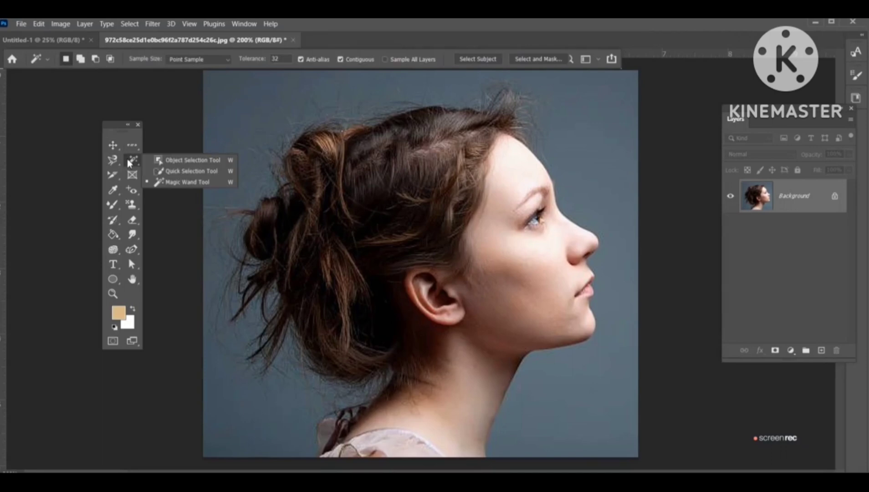
{"action": "left_click", "coordinate": [175, 174]}
{"action": "mouse_move", "coordinate": [372, 182]}
{"action": "left_mouse_down"}
{"action": "mouse_move", "coordinate": [519, 182]}
{"action": "mouse_move", "coordinate": [502, 225]}
{"action": "mouse_move", "coordinate": [447, 160]}
{"action": "mouse_move", "coordinate": [406, 169]}
{"action": "mouse_move", "coordinate": [348, 224]}
{"action": "left_mouse_up"}
{"action": "left_click", "coordinate": [86, 60]}
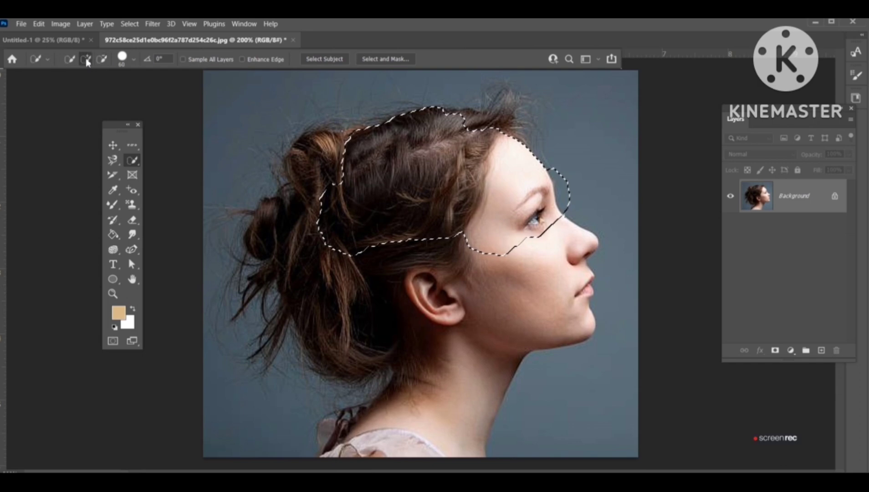
{"action": "mouse_move", "coordinate": [337, 182]}
{"action": "left_mouse_down"}
{"action": "mouse_move", "coordinate": [298, 211]}
{"action": "mouse_move", "coordinate": [316, 258]}
{"action": "mouse_move", "coordinate": [462, 233]}
{"action": "left_mouse_up"}
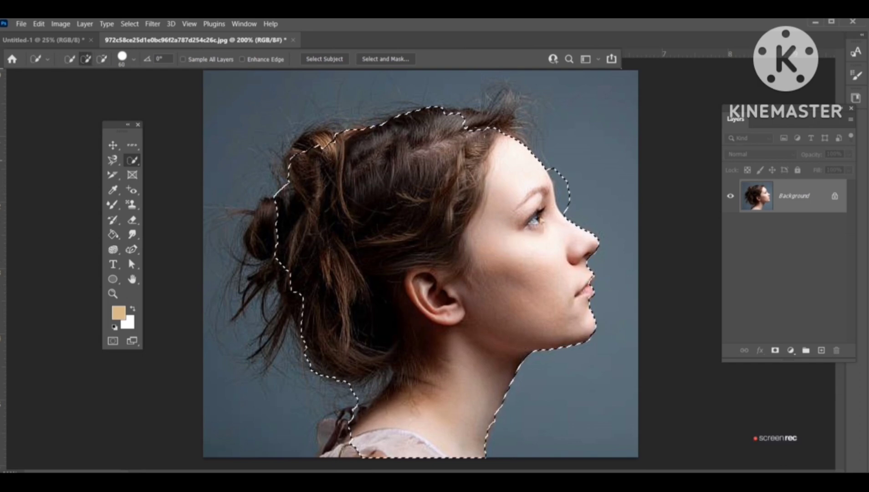
{"action": "left_click_drag", "start_coordinate": [469, 130], "coordinate": [499, 126]}
{"action": "left_click_drag", "start_coordinate": [344, 433], "coordinate": [351, 406]}
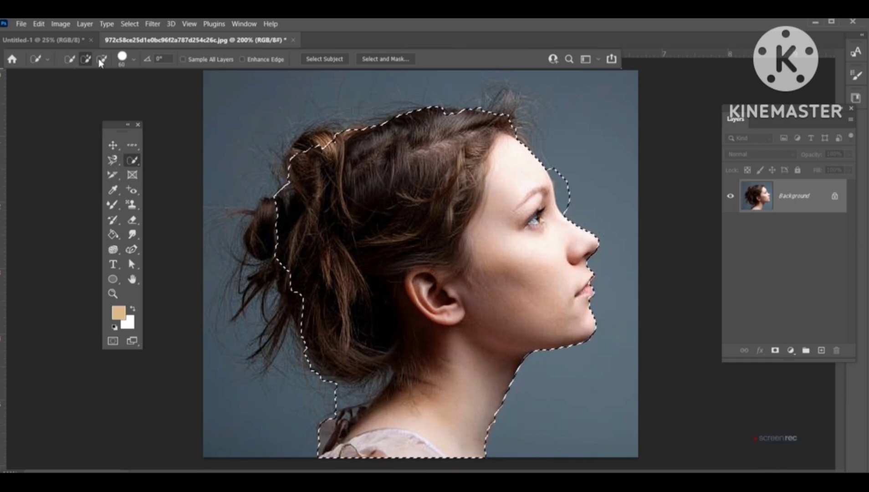
Step: Drag the head cutout onto the page's lower half, scale it to about 359% by 311%, and commit
{"action": "left_click", "coordinate": [113, 145]}
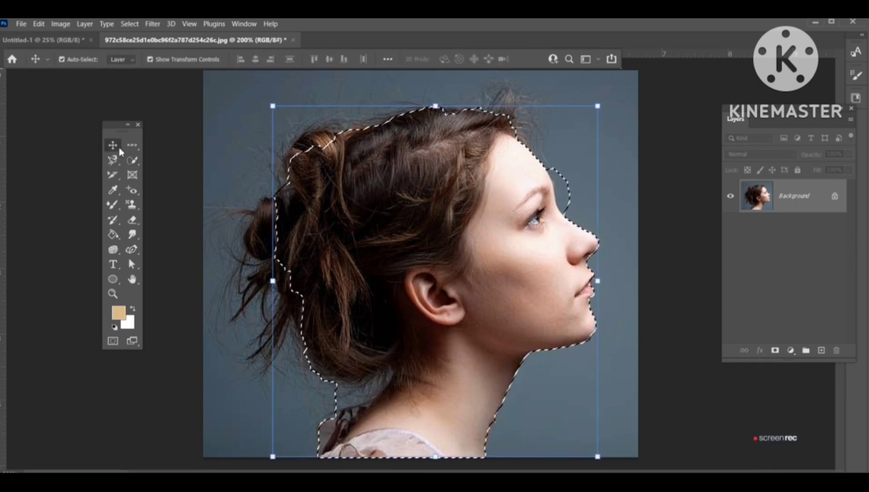
{"action": "left_click_drag", "start_coordinate": [309, 177], "coordinate": [377, 335]}
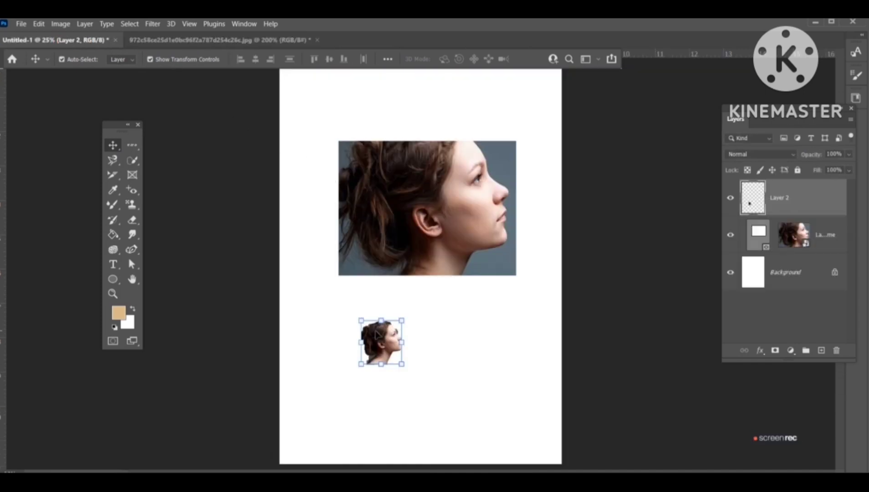
{"action": "left_click_drag", "start_coordinate": [403, 365], "coordinate": [508, 460]}
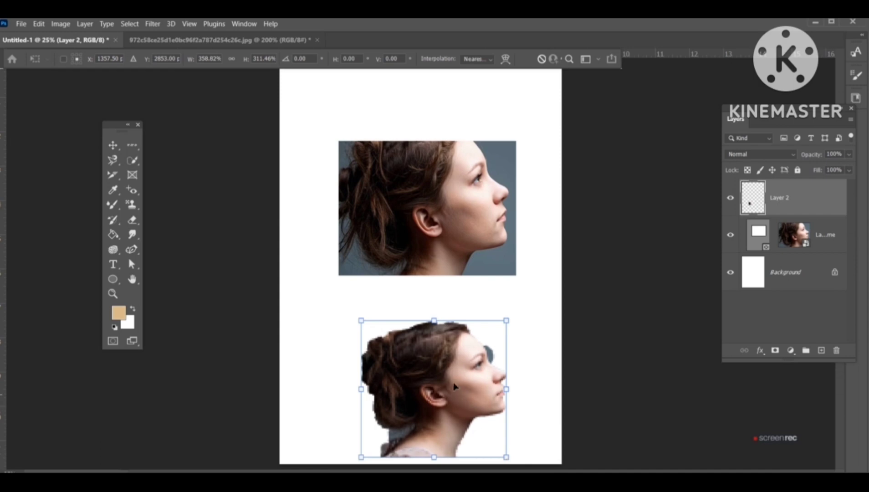
{"action": "left_click_drag", "start_coordinate": [458, 402], "coordinate": [443, 369]}
{"action": "key", "text": "Return"}
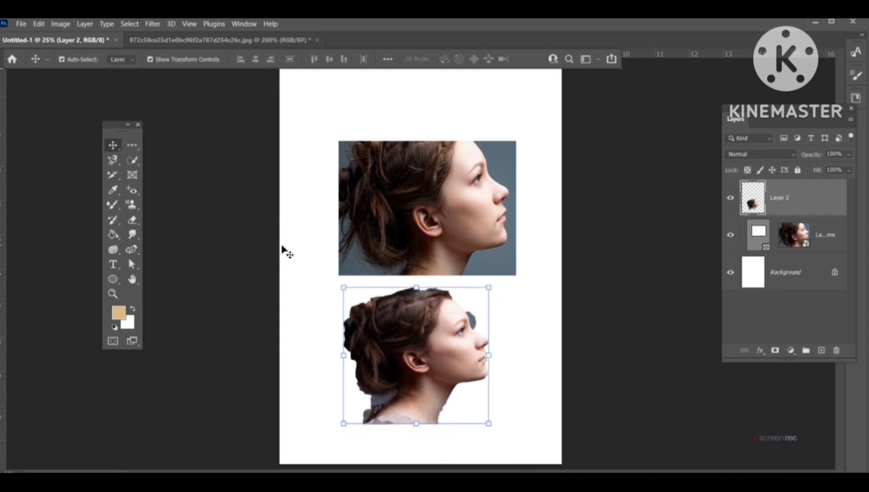
Step: Deselect and select the portrait's gray background with the Magic Wand Tool
{"action": "right_click", "coordinate": [132, 160]}
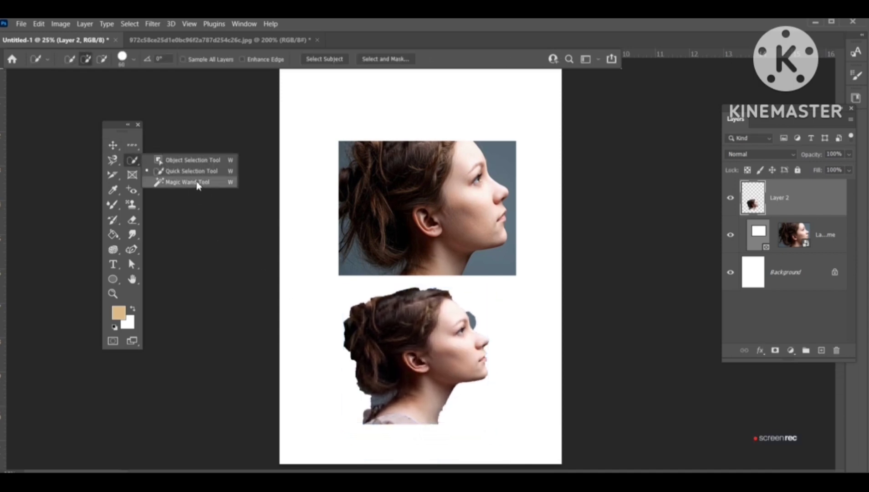
{"action": "left_click", "coordinate": [178, 182]}
{"action": "left_click", "coordinate": [233, 41]}
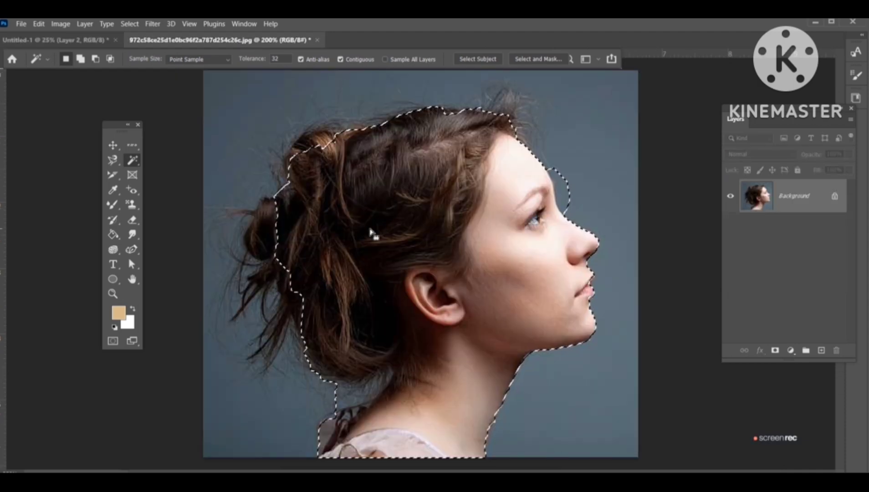
{"action": "key", "text": "ctrl+d"}
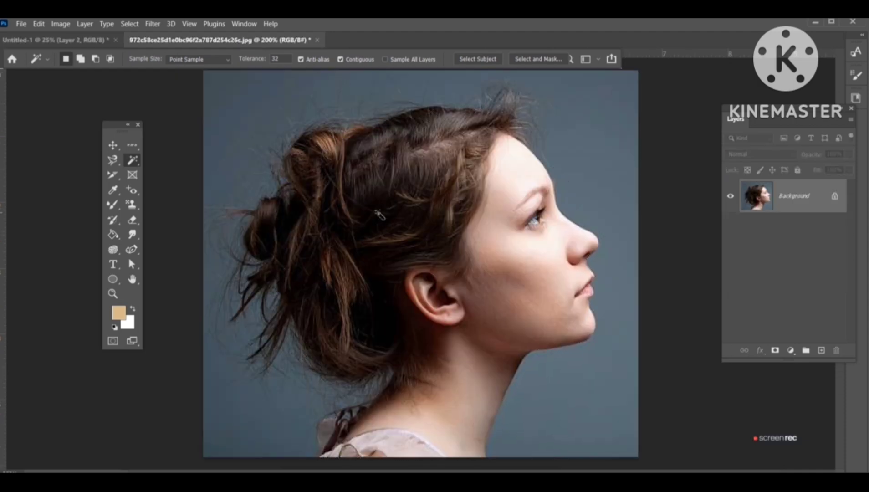
{"action": "left_click", "coordinate": [563, 126]}
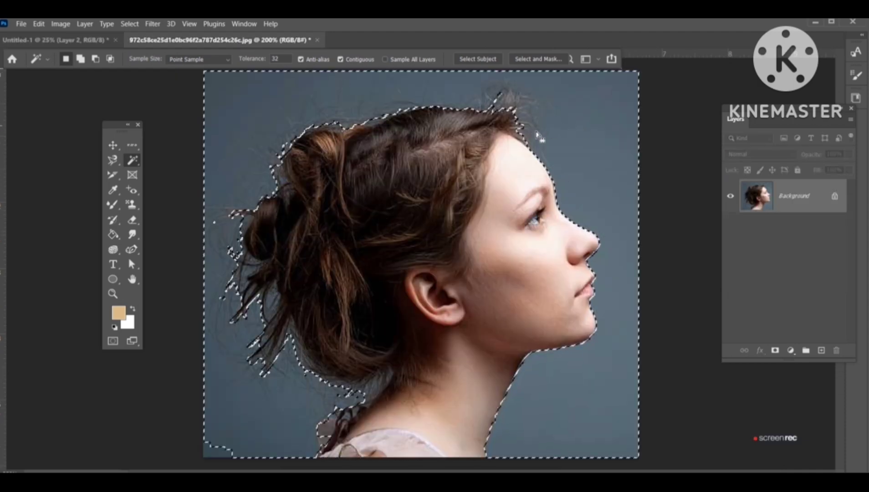
Step: Drag the background cutout onto the page's top and delete the framed portrait layer
{"action": "left_click", "coordinate": [113, 145]}
{"action": "left_click_drag", "start_coordinate": [611, 118], "coordinate": [351, 155]}
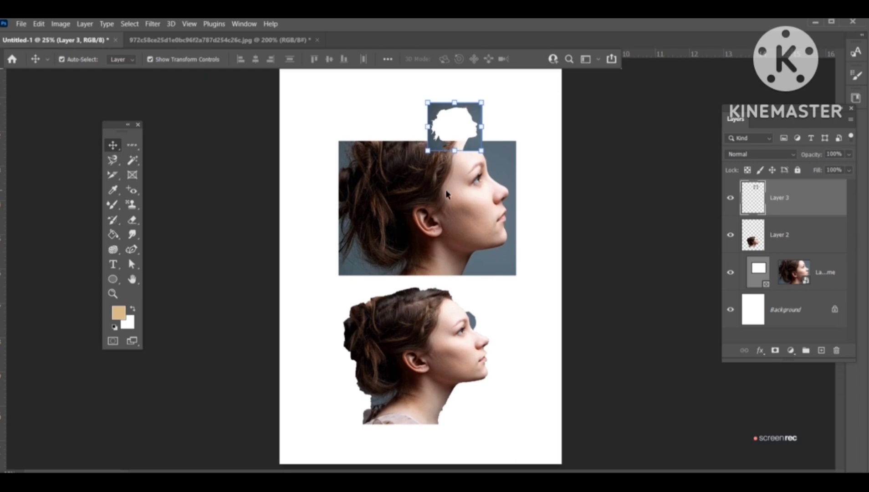
{"action": "left_click", "coordinate": [446, 195]}
{"action": "key", "text": "Delete"}
Step: Enlarge the background cutout across the page's upper area, commit, and nudge it upward
{"action": "left_click", "coordinate": [456, 141]}
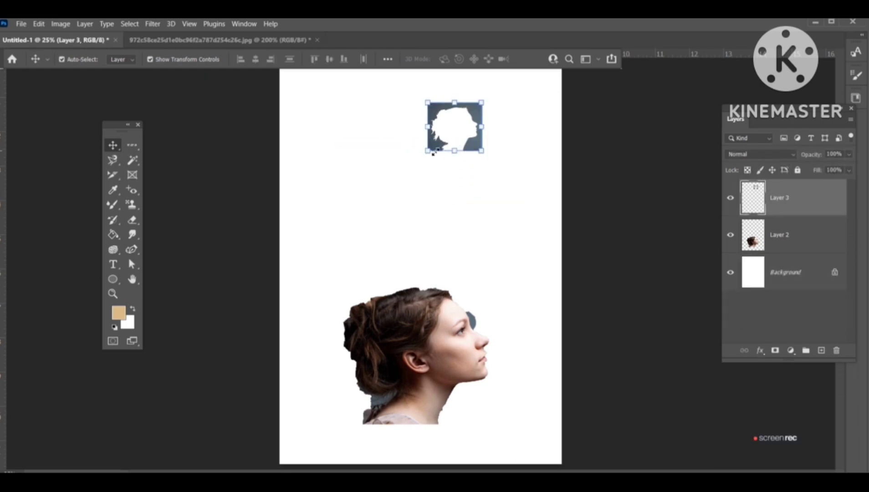
{"action": "left_click_drag", "start_coordinate": [432, 153], "coordinate": [286, 258]}
{"action": "key", "text": "Return"}
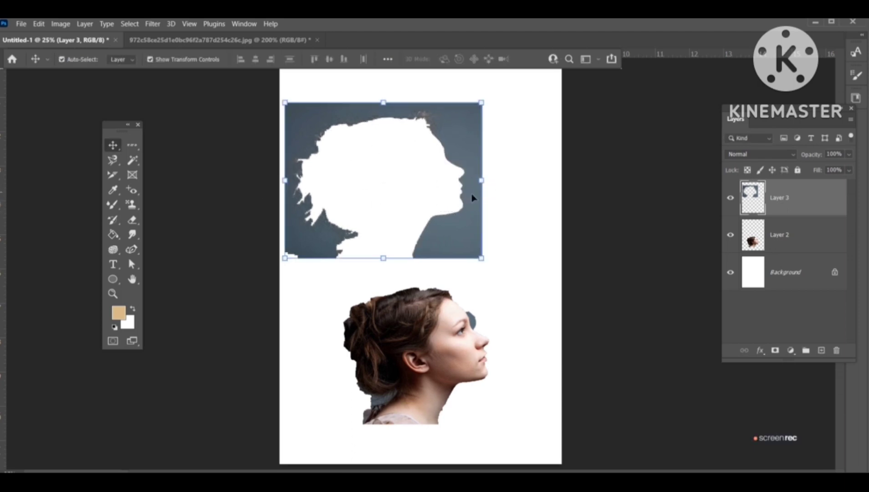
{"action": "left_click_drag", "start_coordinate": [471, 196], "coordinate": [471, 179]}
{"action": "left_click", "coordinate": [223, 40]}
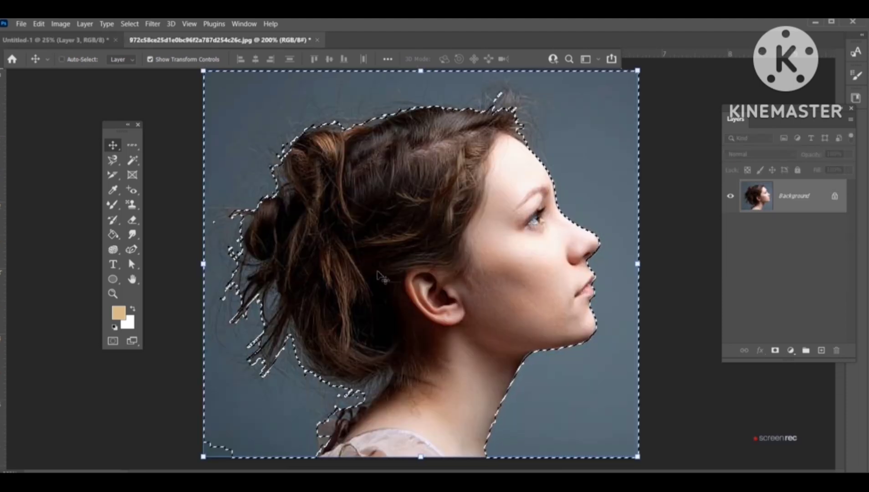
Step: Deselect, then crop the portrait photo by trimming its left and right sides with the Crop Tool
{"action": "key", "text": "ctrl+d"}
{"action": "left_click", "coordinate": [112, 174]}
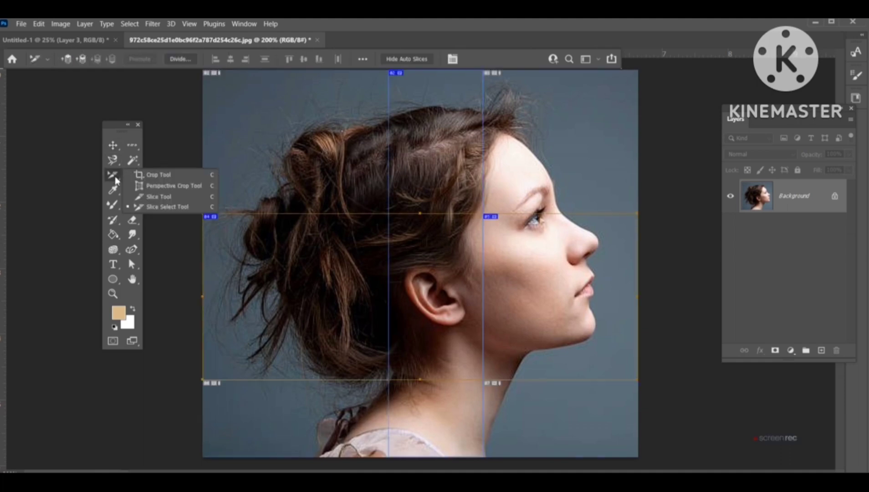
{"action": "left_click", "coordinate": [149, 173]}
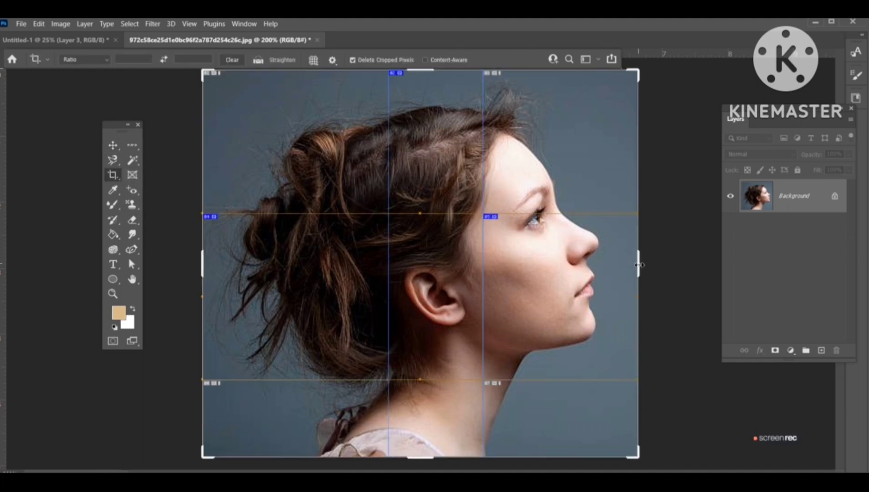
{"action": "left_click_drag", "start_coordinate": [636, 264], "coordinate": [625, 268]}
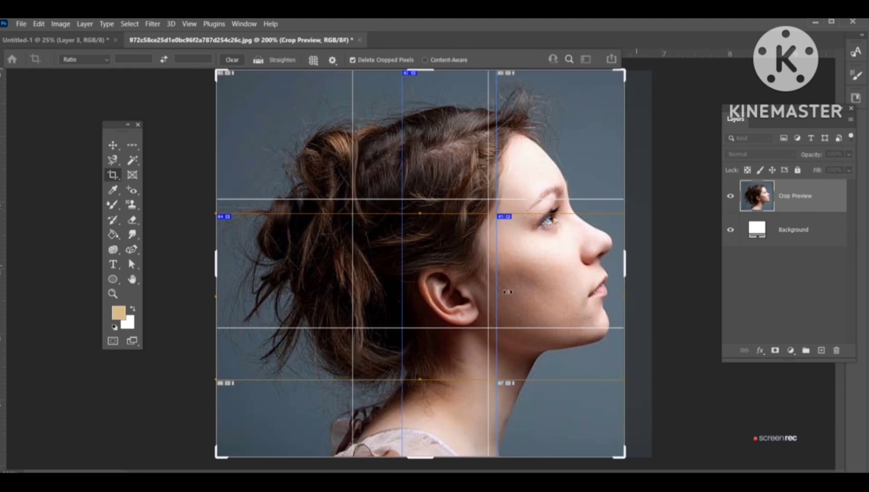
{"action": "left_click_drag", "start_coordinate": [220, 261], "coordinate": [251, 261]}
{"action": "key", "text": "Return"}
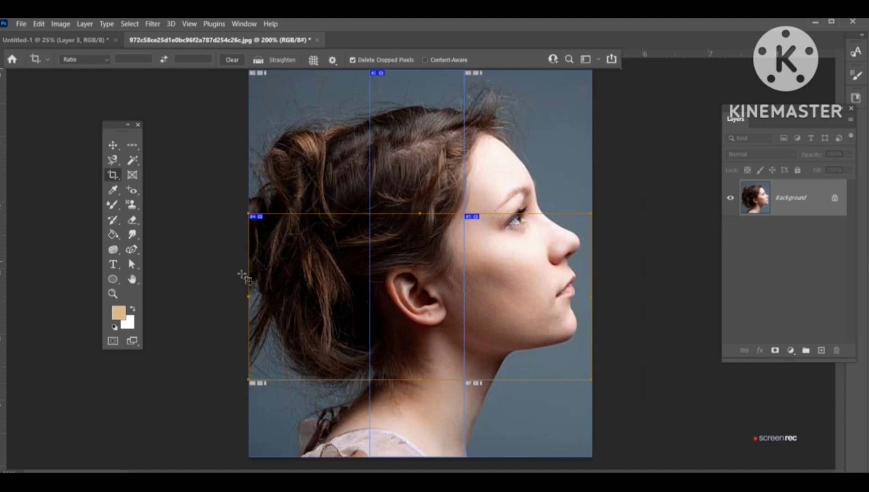
Step: Switch to the Perspective Crop Tool and turn off the display of slices
{"action": "key", "text": "ctrl"}
{"action": "right_click", "coordinate": [113, 175]}
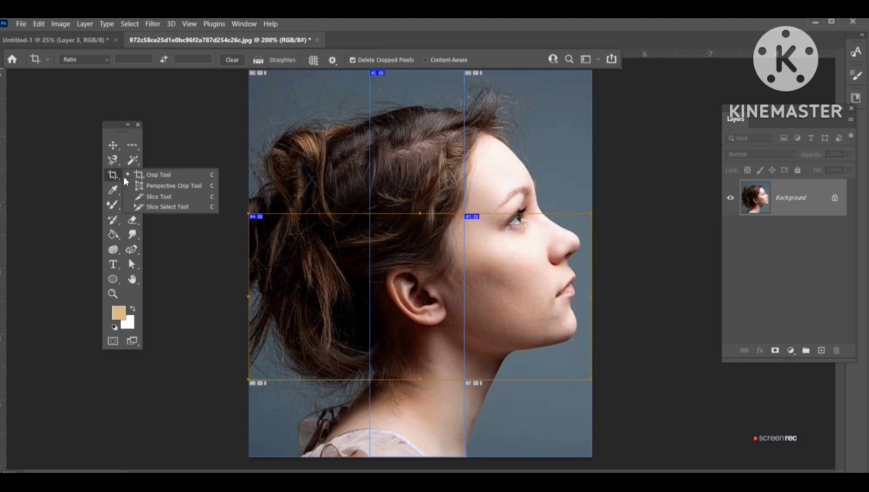
{"action": "left_click", "coordinate": [159, 189]}
{"action": "left_click", "coordinate": [190, 24]}
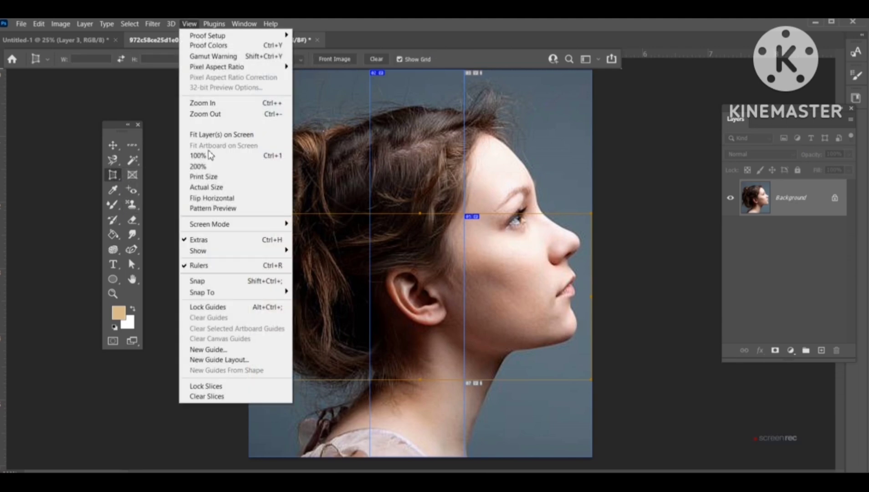
{"action": "mouse_move", "coordinate": [225, 255]}
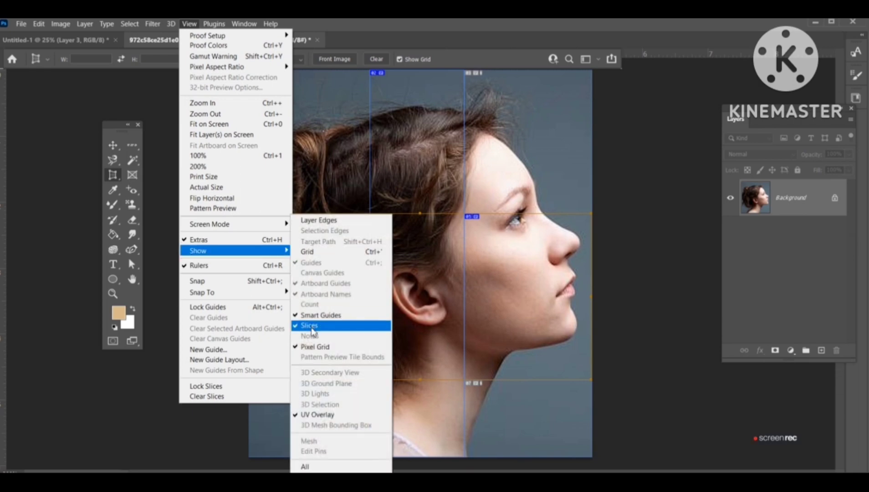
{"action": "left_click", "coordinate": [315, 326]}
Step: Apply a perspective crop with the bottom corners pulled inward, then undo it
{"action": "left_click_drag", "start_coordinate": [261, 396], "coordinate": [575, 94]}
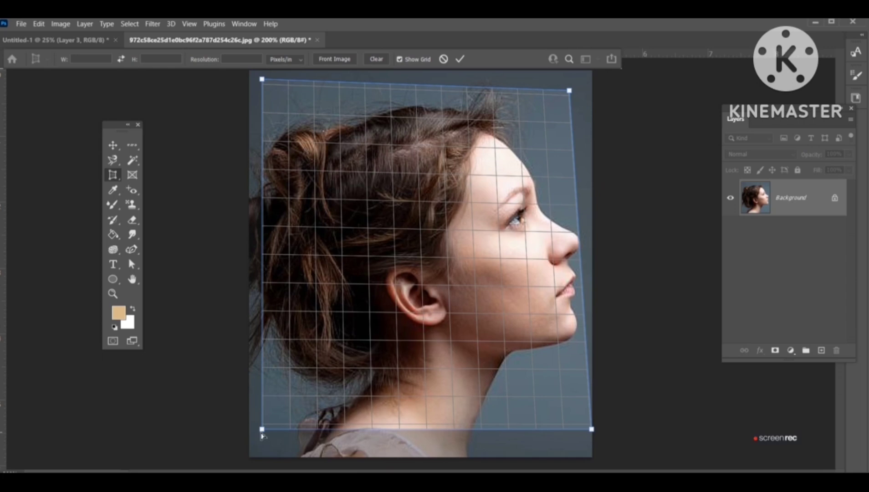
{"action": "left_click_drag", "start_coordinate": [259, 432], "coordinate": [375, 427]}
{"action": "key", "text": "Return"}
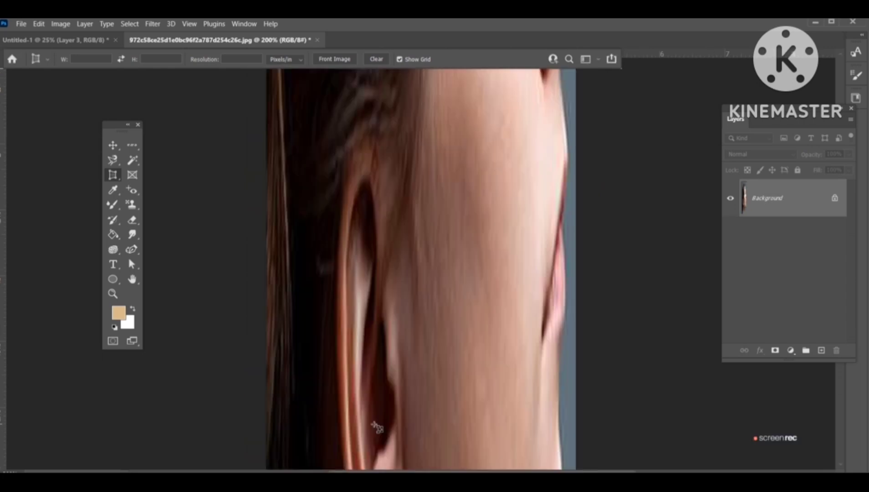
{"action": "key", "text": "ctrl+minus"}
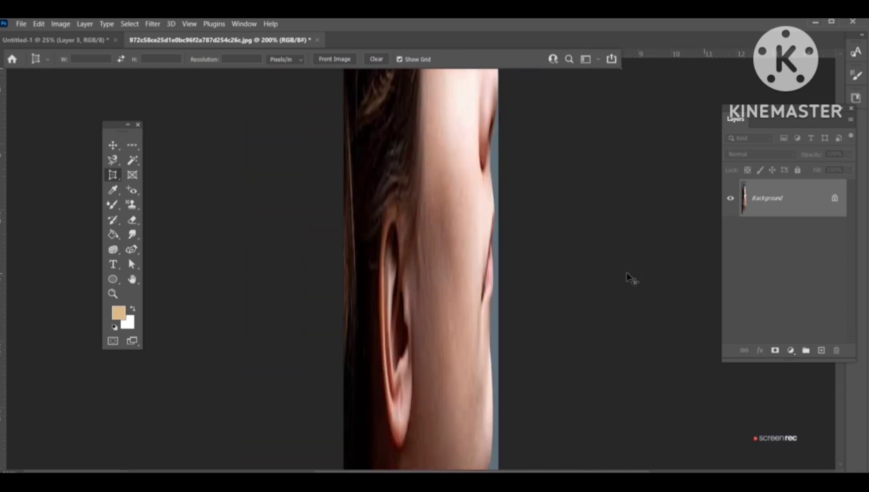
{"action": "key", "text": "ctrl+z"}
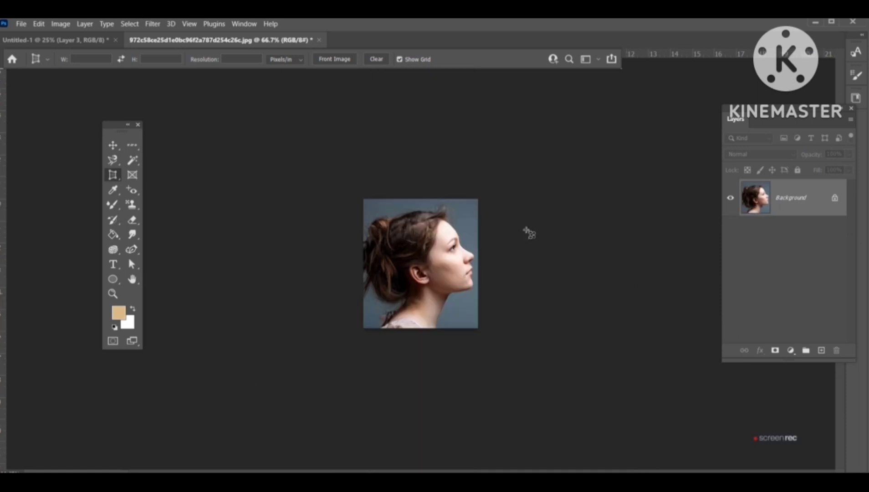
Step: Draw two full-width slices across the portrait's middle and top with the Slice Tool
{"action": "key", "text": "ctrl+plus"}
{"action": "key", "text": "ctrl+plus"}
{"action": "key", "text": "ctrl+plus"}
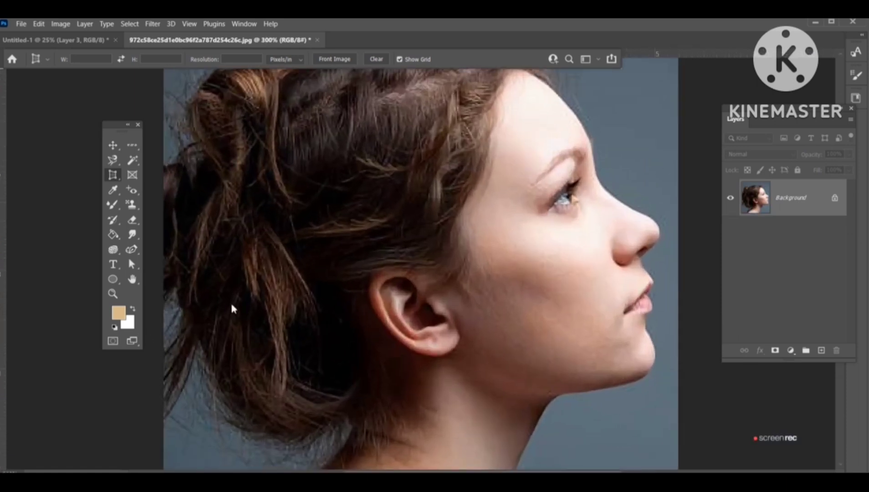
{"action": "right_click", "coordinate": [112, 175]}
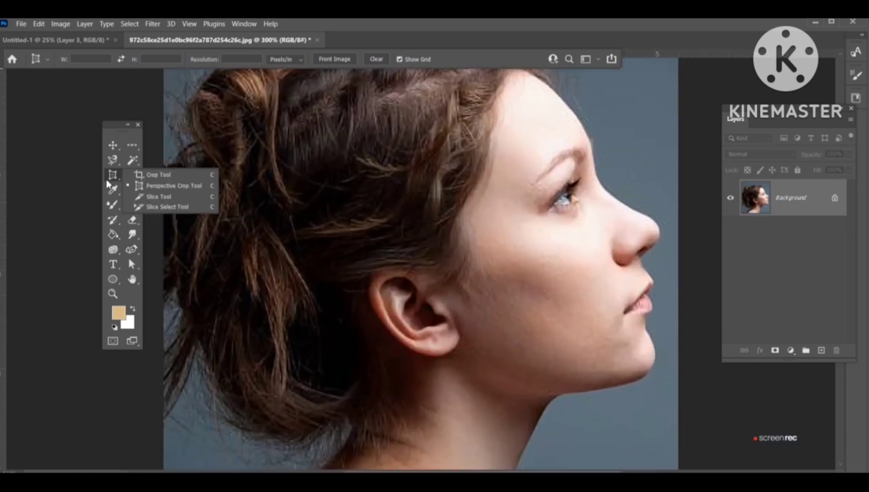
{"action": "left_click", "coordinate": [159, 200]}
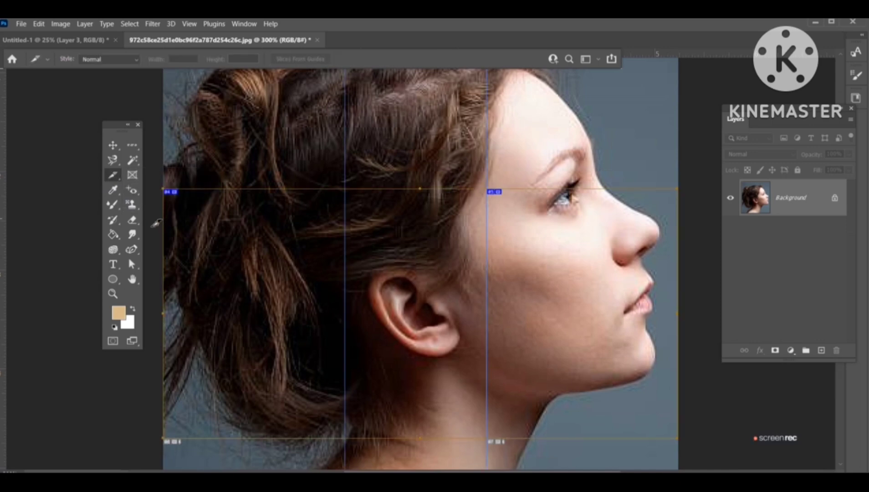
{"action": "left_click_drag", "start_coordinate": [152, 227], "coordinate": [728, 361]}
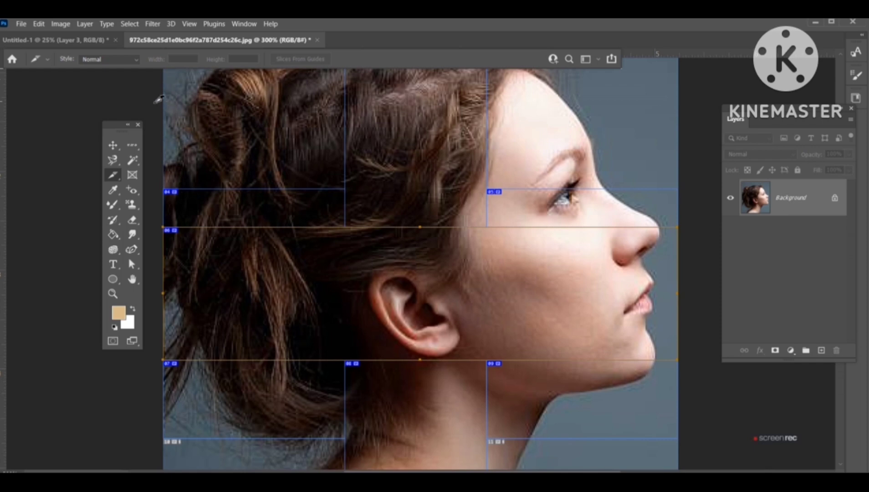
{"action": "mouse_move", "coordinate": [162, 101]}
{"action": "left_mouse_down"}
{"action": "mouse_move", "coordinate": [526, 137]}
{"action": "mouse_move", "coordinate": [695, 171]}
{"action": "left_mouse_up"}
{"action": "scroll", "coordinate": [317, 208], "scroll_direction": "up", "scroll_amount": 3}
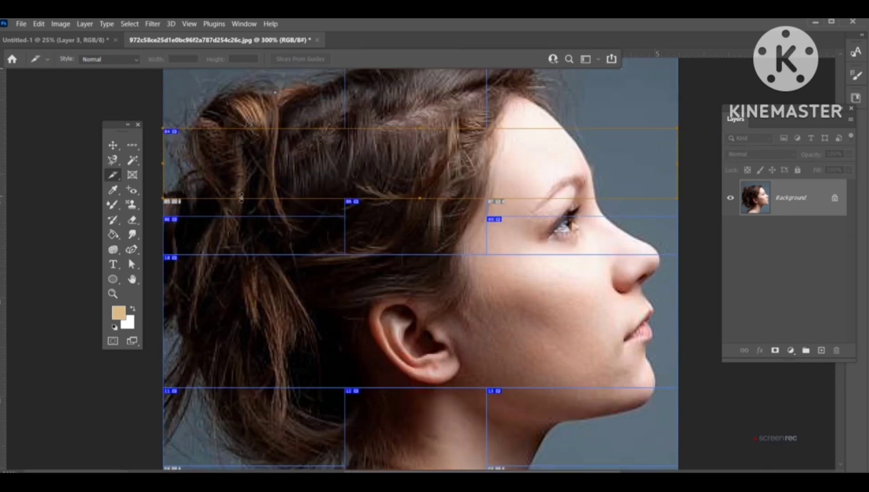
Step: Extend the top slice upward with the Slice Select Tool
{"action": "right_click", "coordinate": [114, 175]}
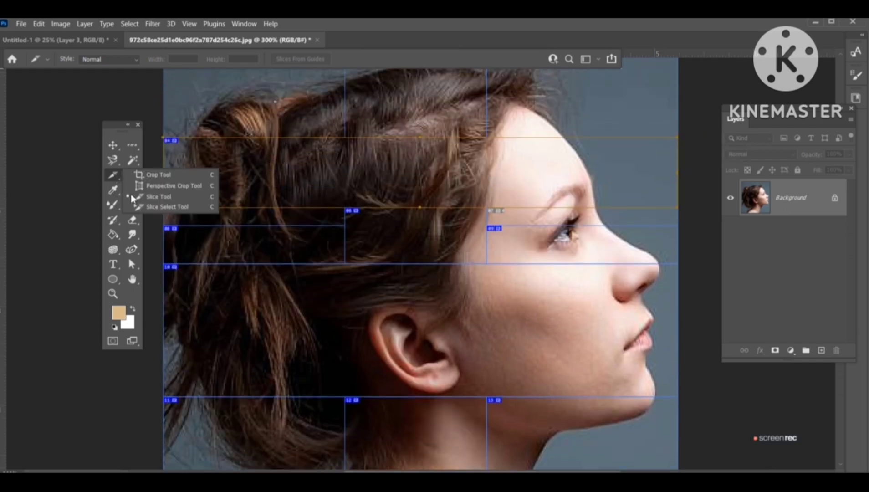
{"action": "left_click", "coordinate": [151, 207]}
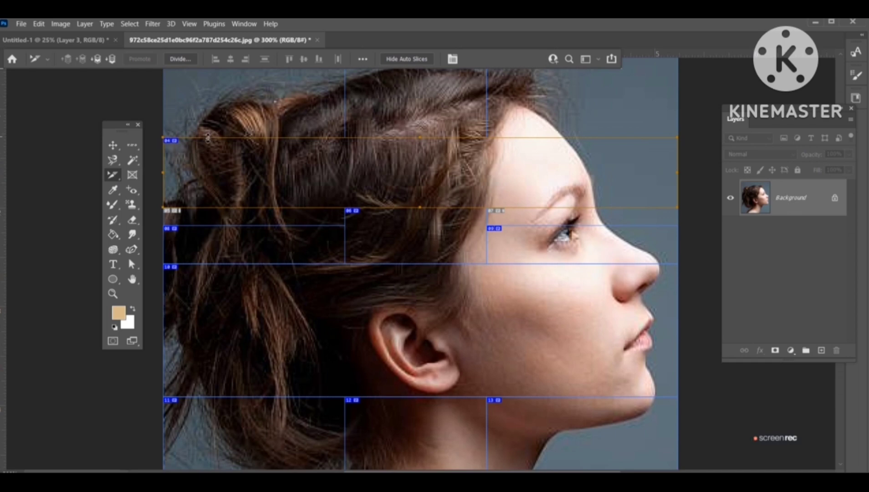
{"action": "left_click_drag", "start_coordinate": [208, 137], "coordinate": [221, 99]}
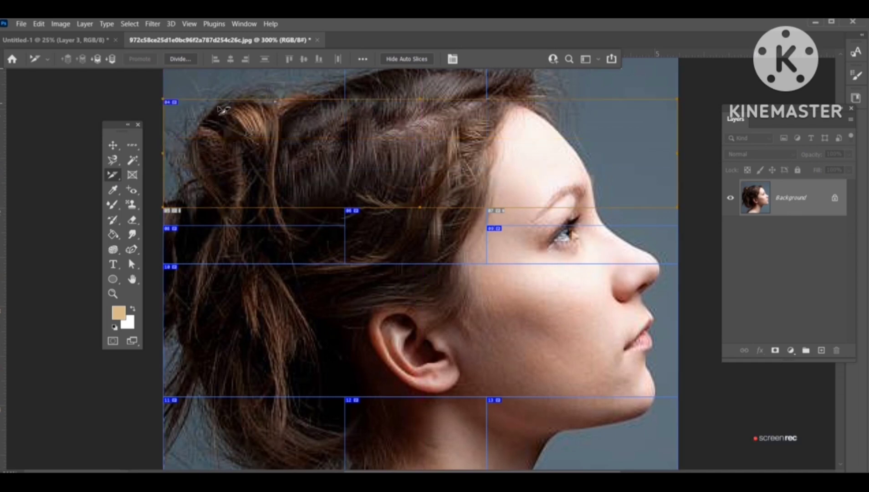
{"action": "scroll", "coordinate": [475, 239], "scroll_direction": "up", "scroll_amount": 5}
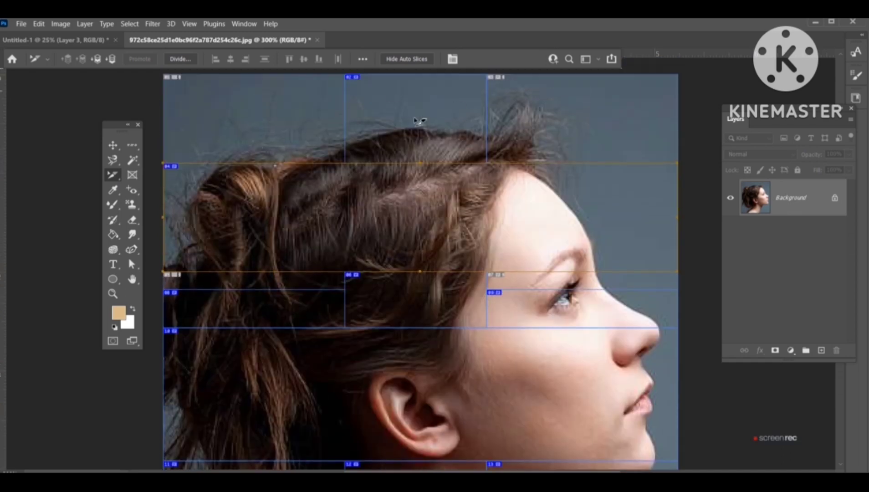
Step: Switch to the collage document and delete both cutout layers
{"action": "left_click", "coordinate": [89, 40]}
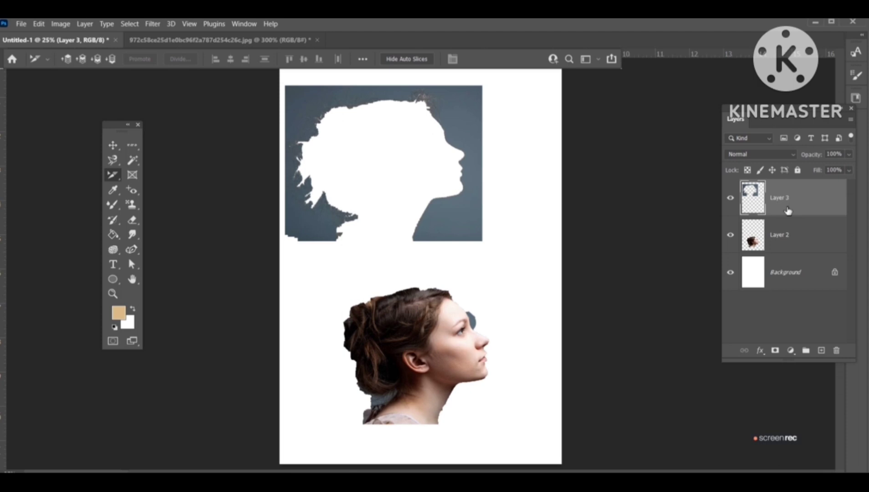
{"action": "left_click", "coordinate": [836, 350]}
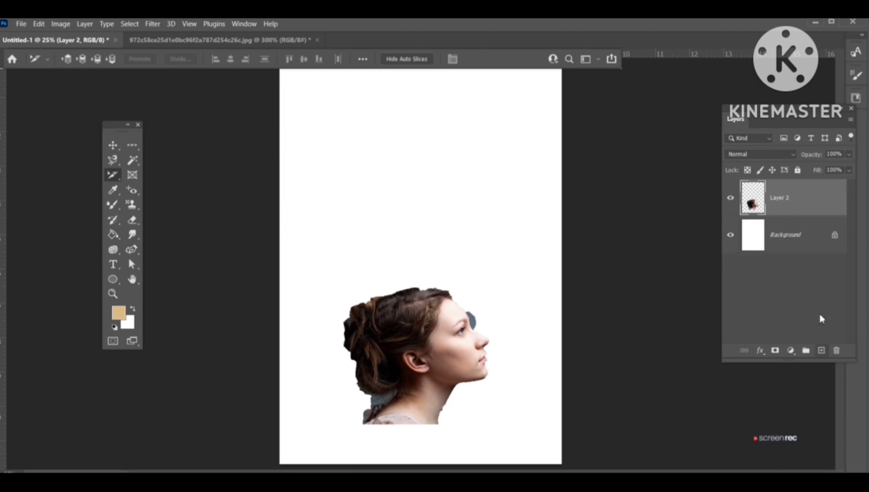
{"action": "left_click", "coordinate": [837, 350]}
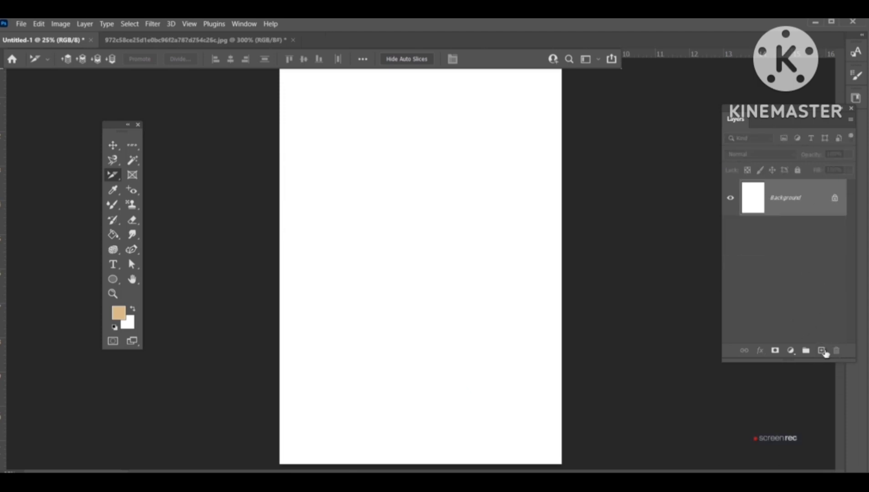
Step: Draw a square frame in the middle of the page with the Frame Tool
{"action": "left_click", "coordinate": [128, 175]}
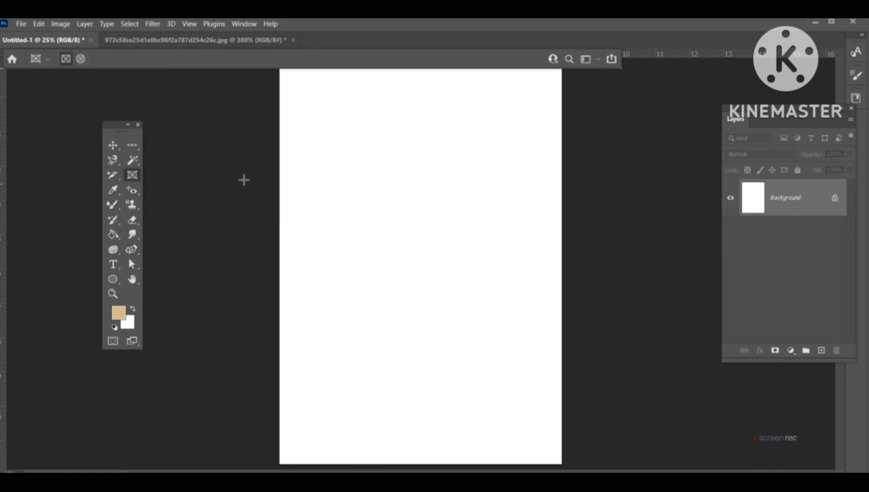
{"action": "left_click_drag", "start_coordinate": [330, 170], "coordinate": [496, 338]}
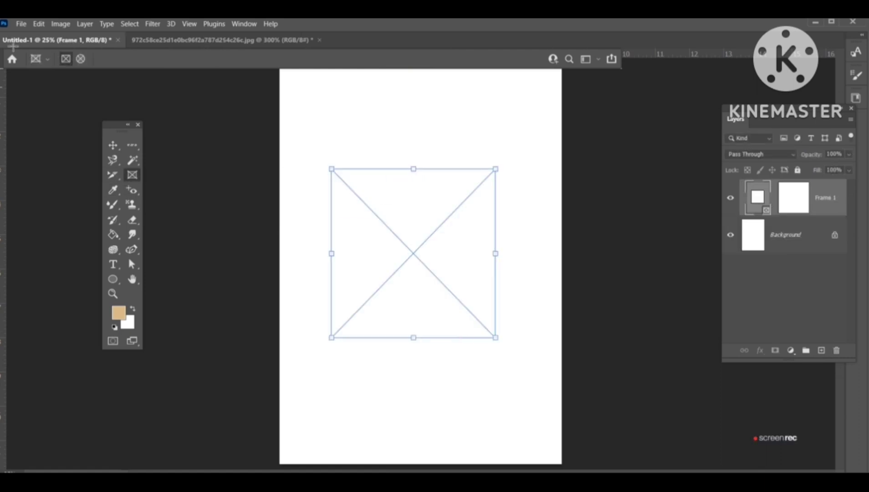
Step: Drag the portrait photo into the frame, enlarge it within the frame, shift it left, and commit
{"action": "left_click", "coordinate": [116, 148]}
{"action": "left_click", "coordinate": [164, 40]}
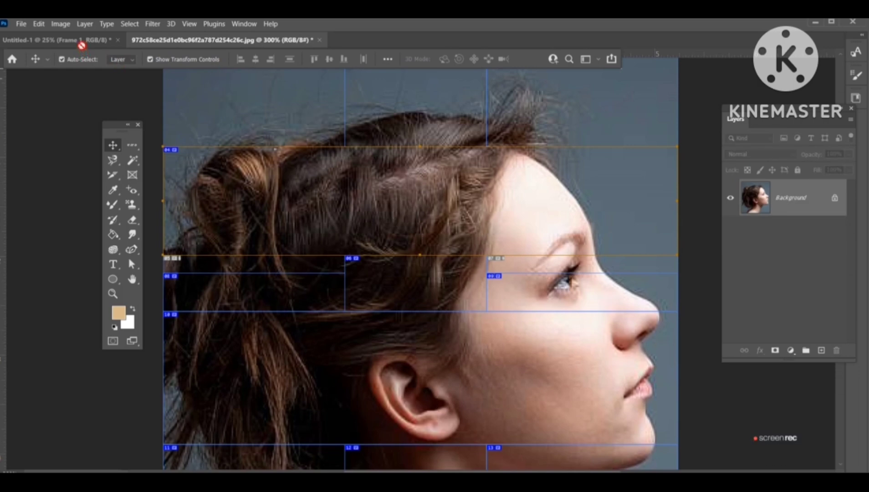
{"action": "left_click_drag", "start_coordinate": [81, 45], "coordinate": [422, 237]}
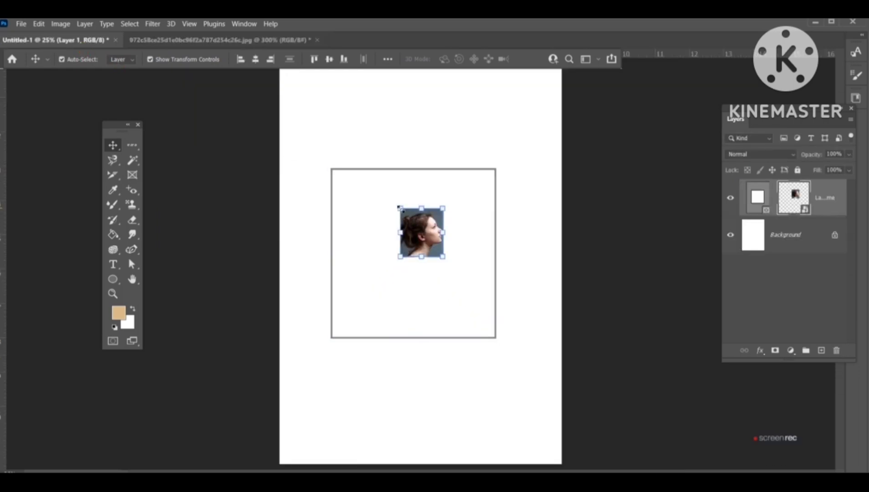
{"action": "left_click_drag", "start_coordinate": [399, 207], "coordinate": [315, 145]}
{"action": "left_click_drag", "start_coordinate": [448, 260], "coordinate": [539, 364]}
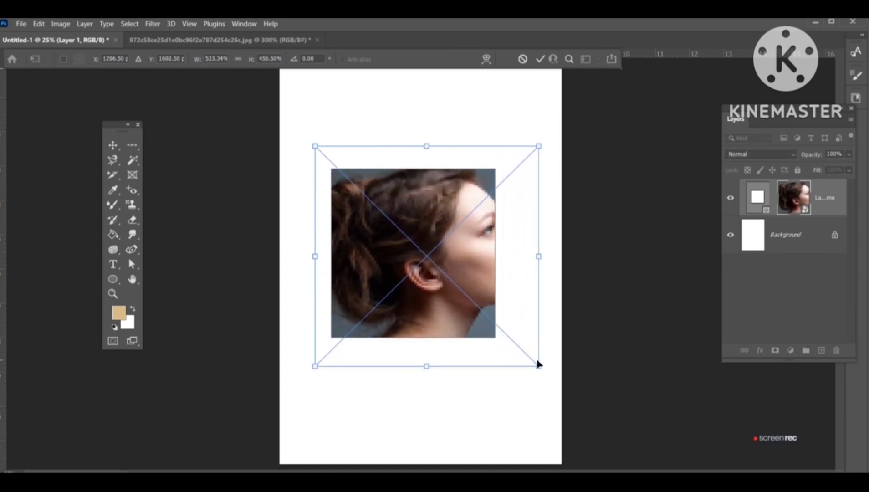
{"action": "left_click_drag", "start_coordinate": [454, 245], "coordinate": [410, 244]}
{"action": "key", "text": "Return"}
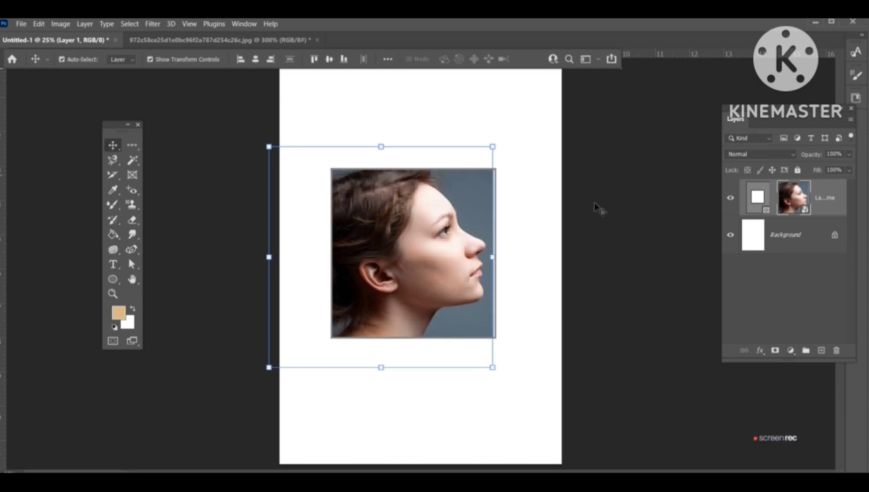
Step: Widen the framed photo slightly, commit, and delete the frame layer
{"action": "left_click_drag", "start_coordinate": [496, 258], "coordinate": [504, 256]}
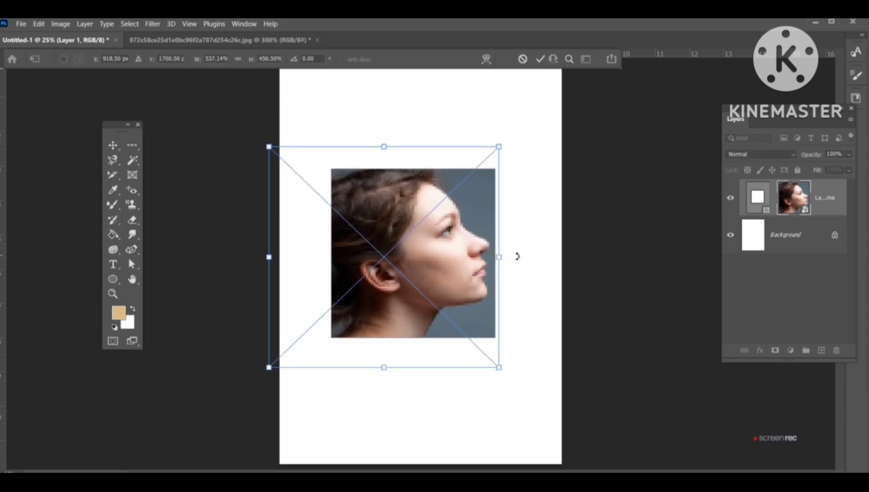
{"action": "key", "text": "Return"}
{"action": "key", "text": "ctrl+t"}
{"action": "left_click", "coordinate": [836, 205]}
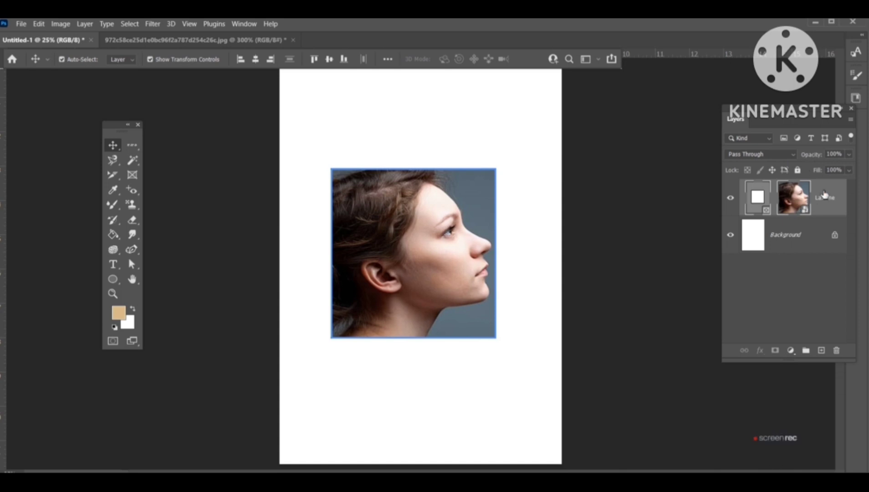
{"action": "key", "text": "Delete"}
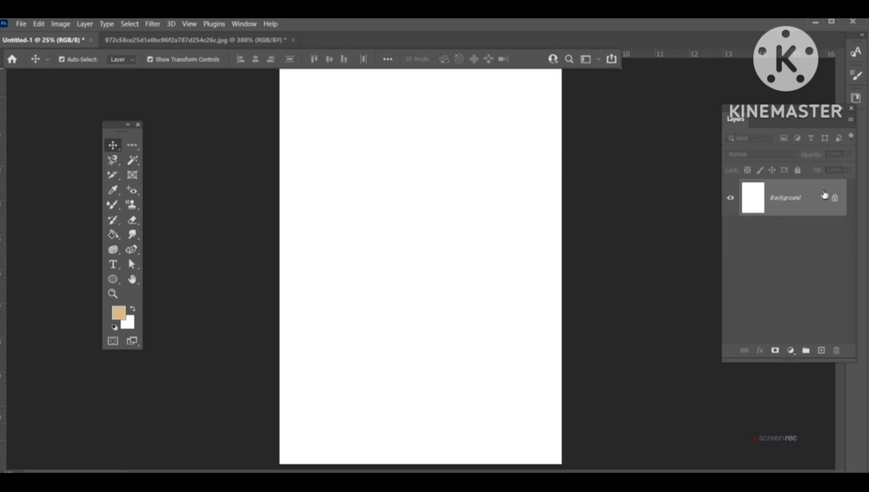
Step: Close the portrait photo's document without saving
{"action": "left_click", "coordinate": [240, 42]}
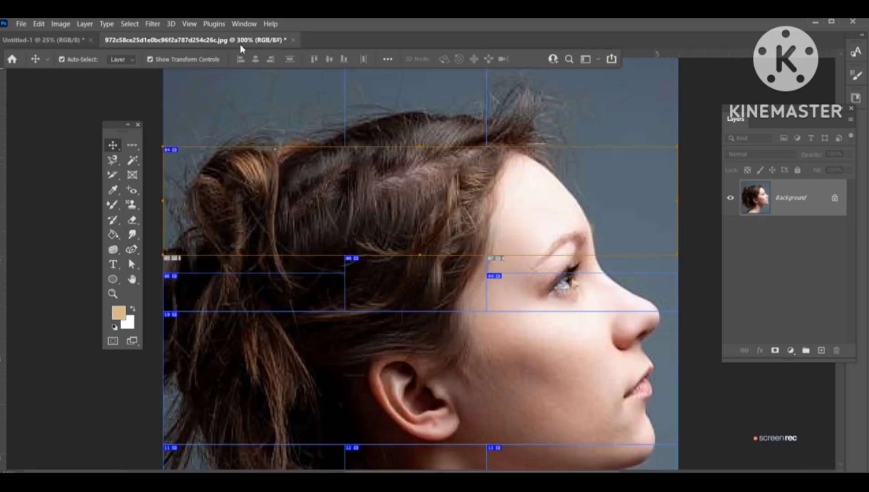
{"action": "left_click", "coordinate": [293, 40]}
{"action": "left_click", "coordinate": [448, 201]}
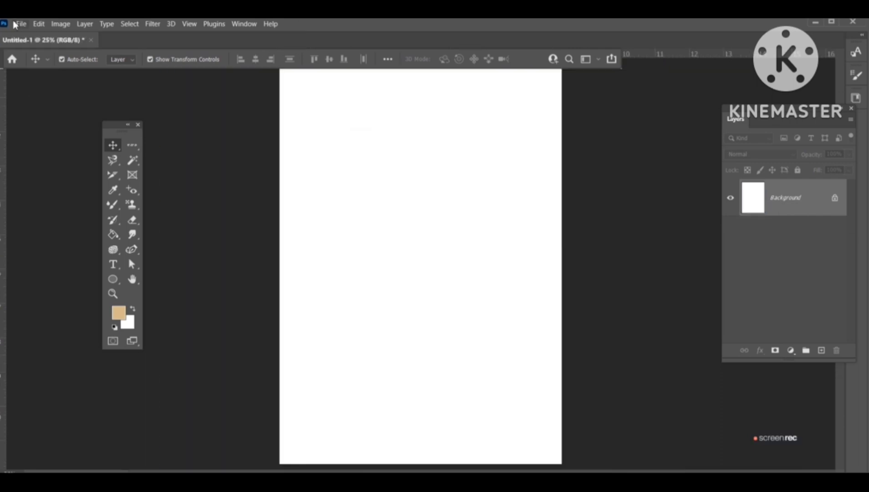
Step: Open the Bridal Makeup Images.jpg photo
{"action": "left_click", "coordinate": [18, 25]}
{"action": "left_click", "coordinate": [61, 47]}
{"action": "double_click", "coordinate": [436, 121]}
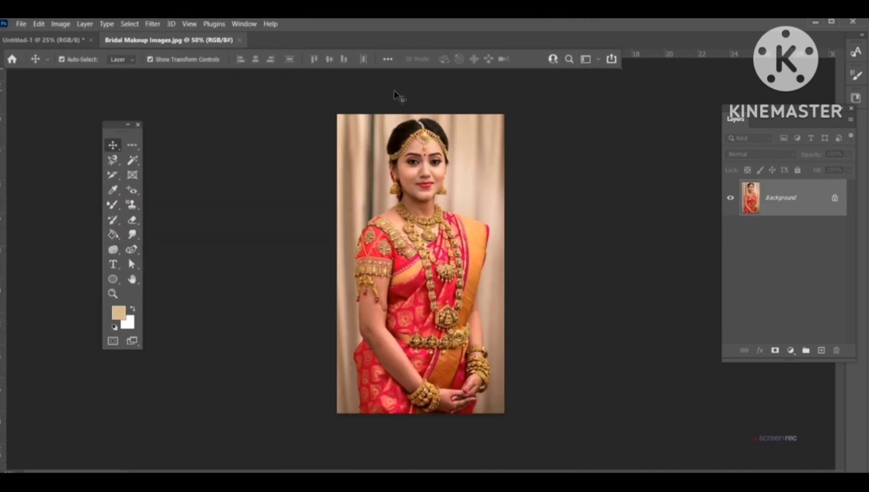
Step: Float the Untitled-1 A4 document window so it sits beside the bridal photo
{"action": "key", "text": "ctrl+plus"}
{"action": "key", "text": "ctrl+plus"}
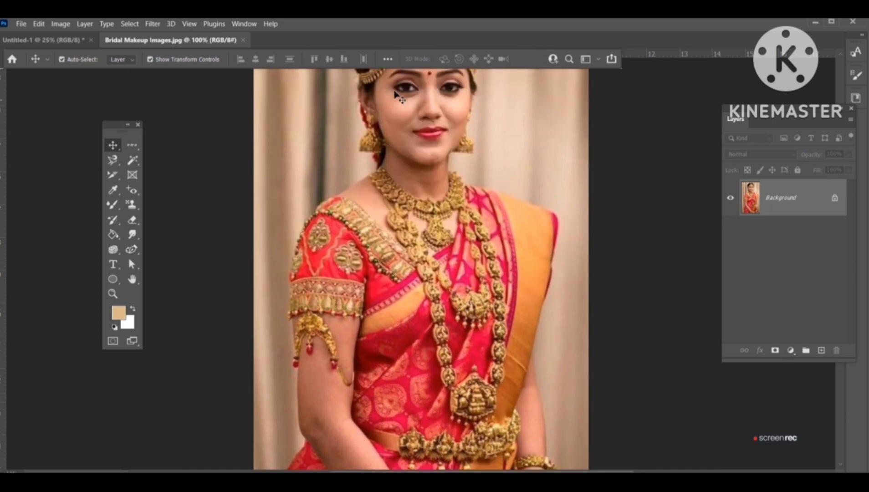
{"action": "scroll", "coordinate": [395, 94], "scroll_direction": "up", "scroll_amount": 3}
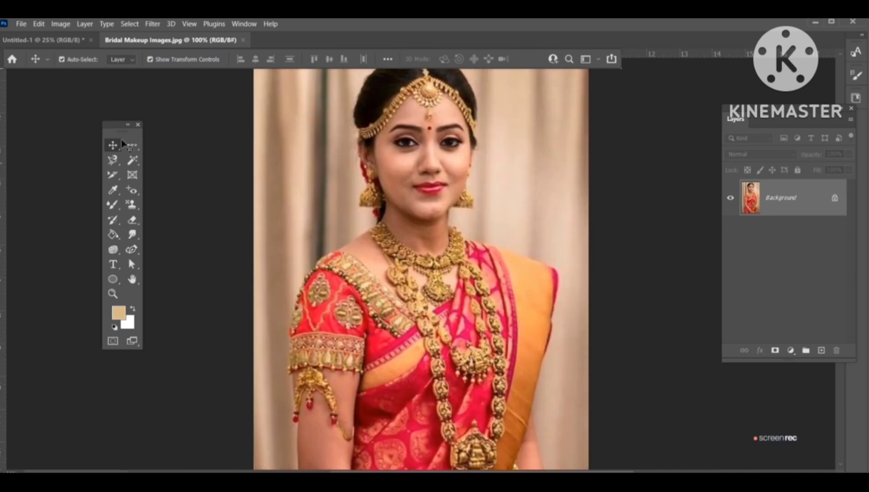
{"action": "left_click", "coordinate": [77, 44]}
{"action": "left_click_drag", "start_coordinate": [83, 45], "coordinate": [572, 76]}
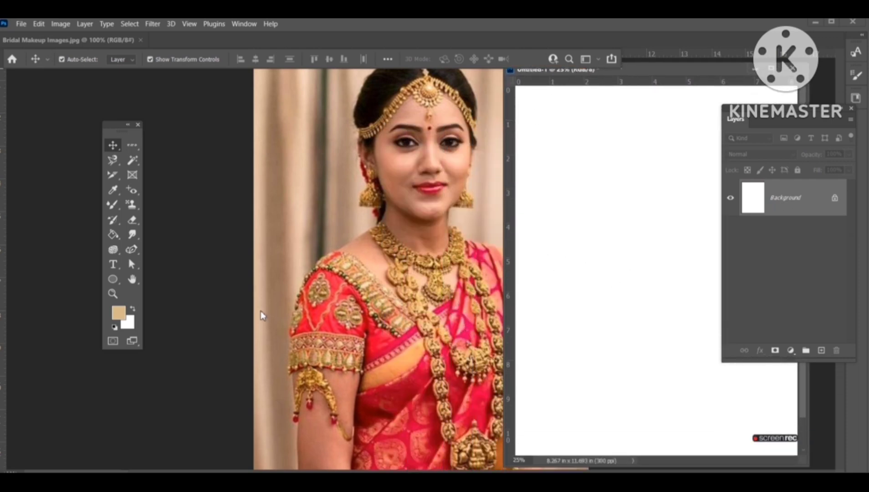
Step: Pick the Eyedropper tool and sample colours from the saree, the face and the necklace
{"action": "left_click_drag", "start_coordinate": [117, 187], "coordinate": [149, 189]}
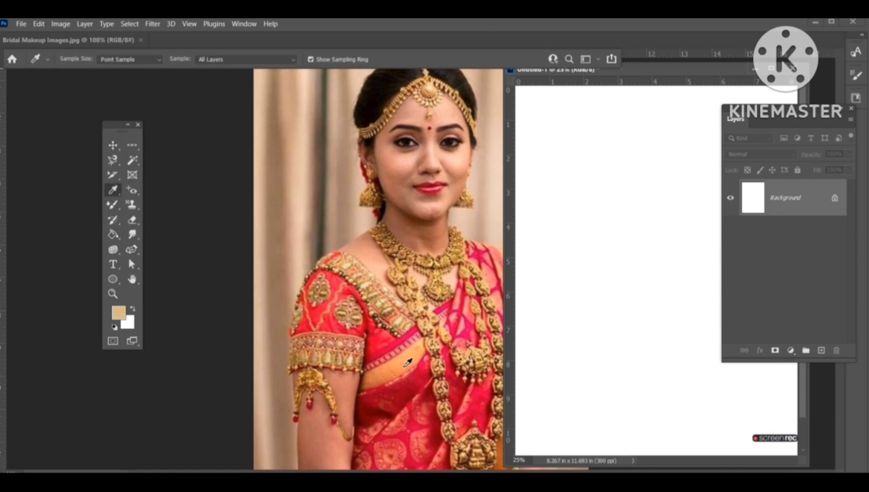
{"action": "left_click", "coordinate": [417, 386]}
{"action": "left_click", "coordinate": [411, 158]}
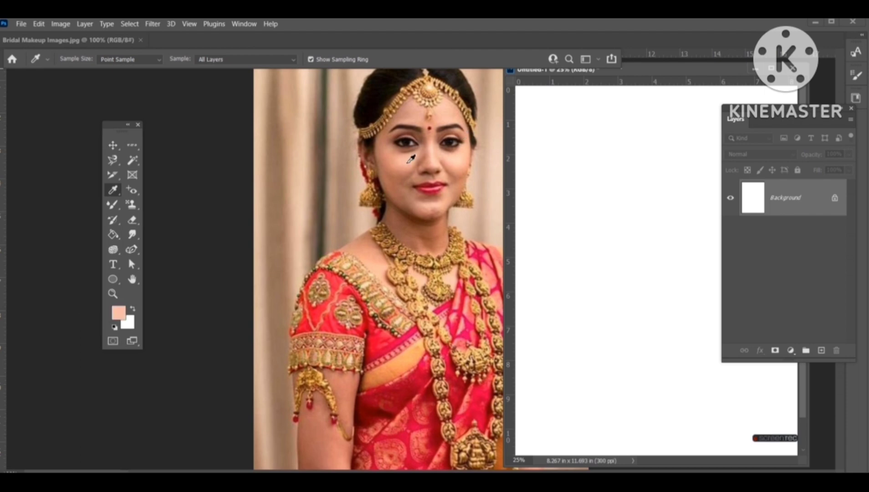
{"action": "left_click", "coordinate": [388, 245]}
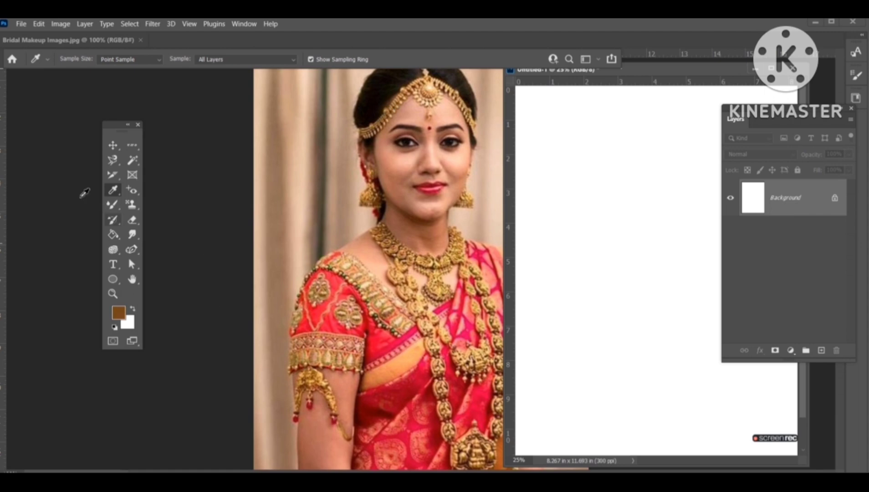
Step: Set the foreground colour to red d91818 and the background colour to brown using the eyedropper and Color Picker
{"action": "right_click", "coordinate": [114, 193]}
{"action": "left_click", "coordinate": [155, 189]}
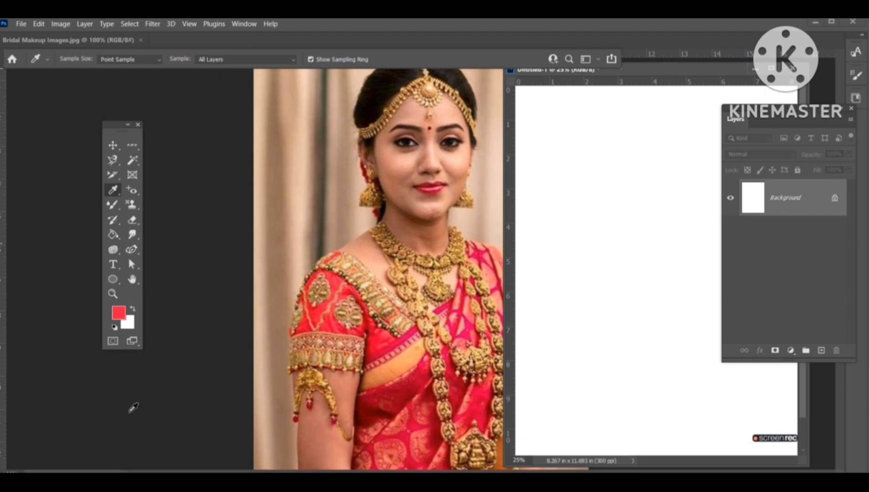
{"action": "left_click", "coordinate": [128, 327]}
{"action": "left_click", "coordinate": [195, 234]}
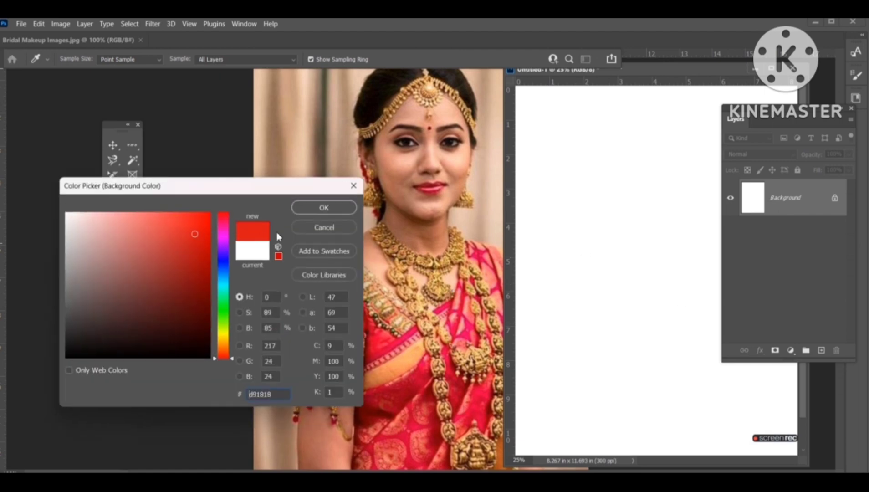
{"action": "left_click", "coordinate": [327, 209]}
{"action": "left_click", "coordinate": [410, 260]}
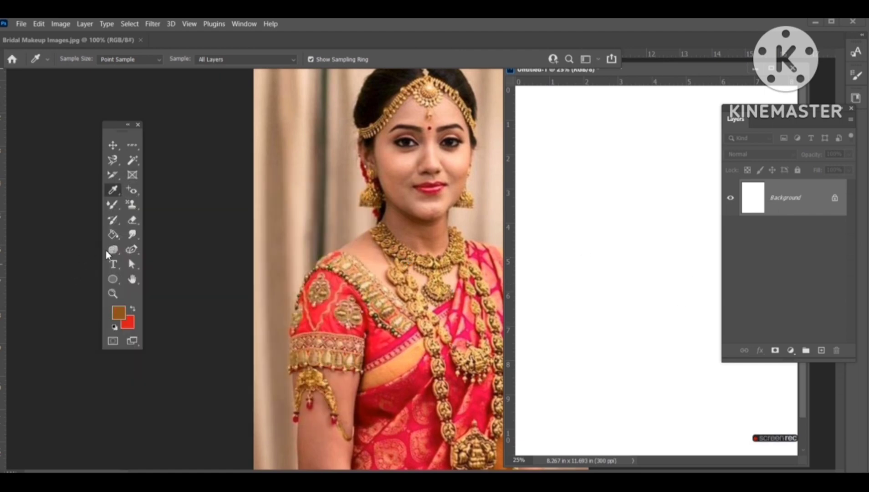
Step: Fill the A4 document with the red foreground colour, then refill it with the brown background colour
{"action": "left_click", "coordinate": [118, 313]}
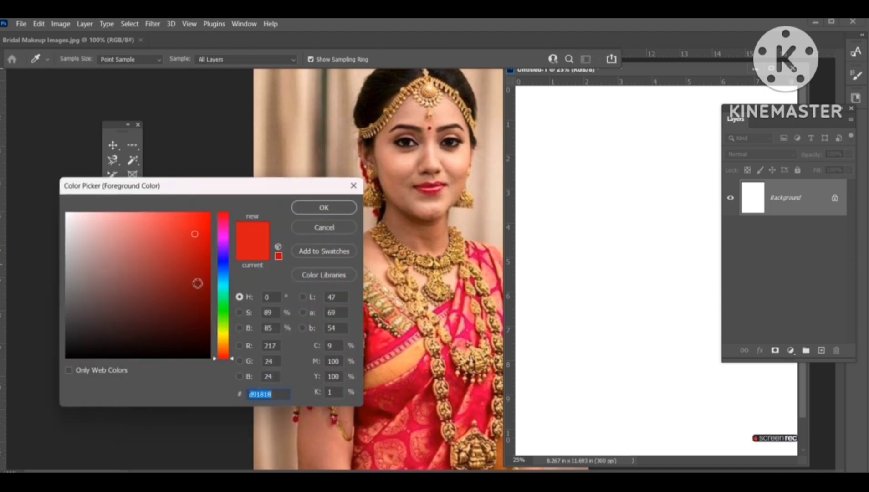
{"action": "left_click", "coordinate": [355, 190]}
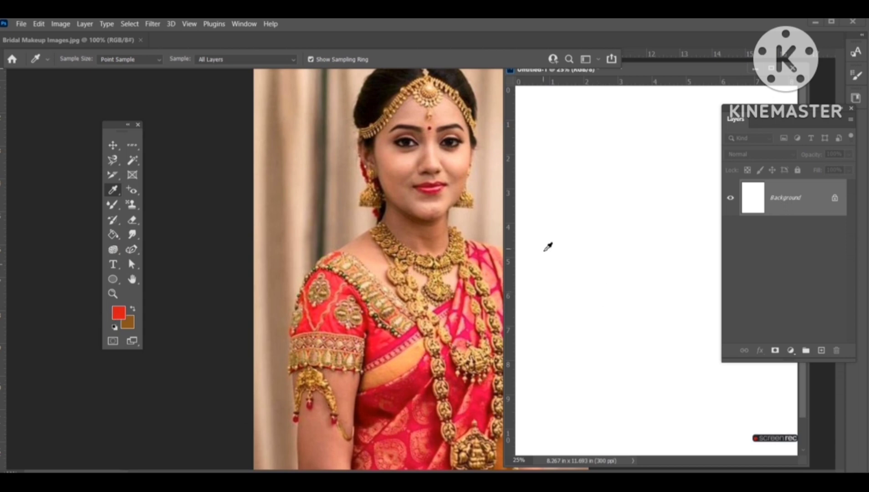
{"action": "key", "text": "alt+BackSpace"}
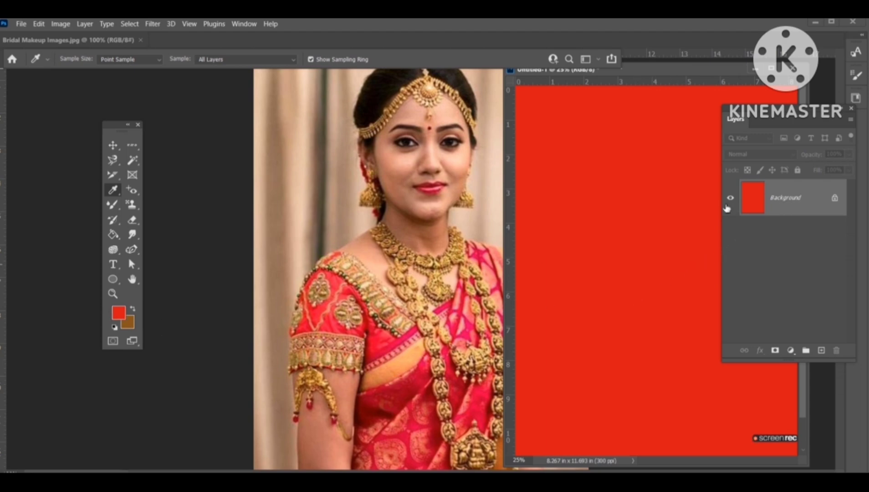
{"action": "key", "text": "ctrl+BackSpace"}
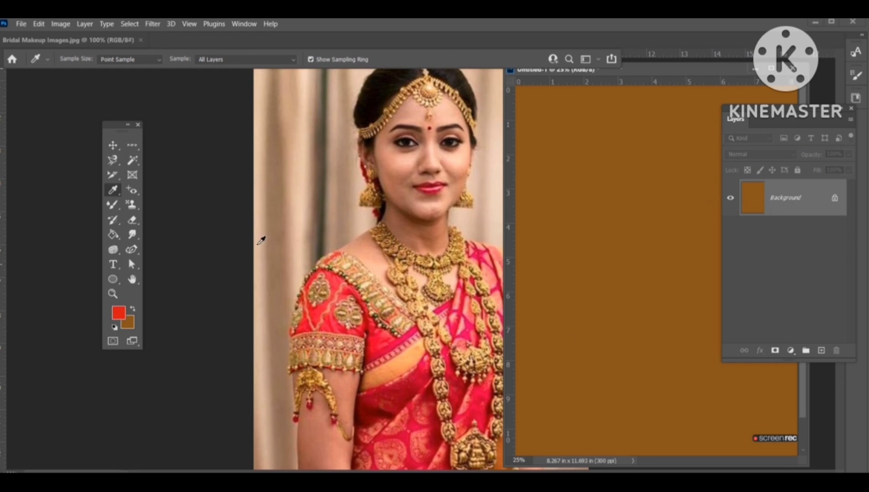
Step: Place colour samplers on the headpiece and the face with the Color Sampler tool
{"action": "right_click", "coordinate": [113, 189]}
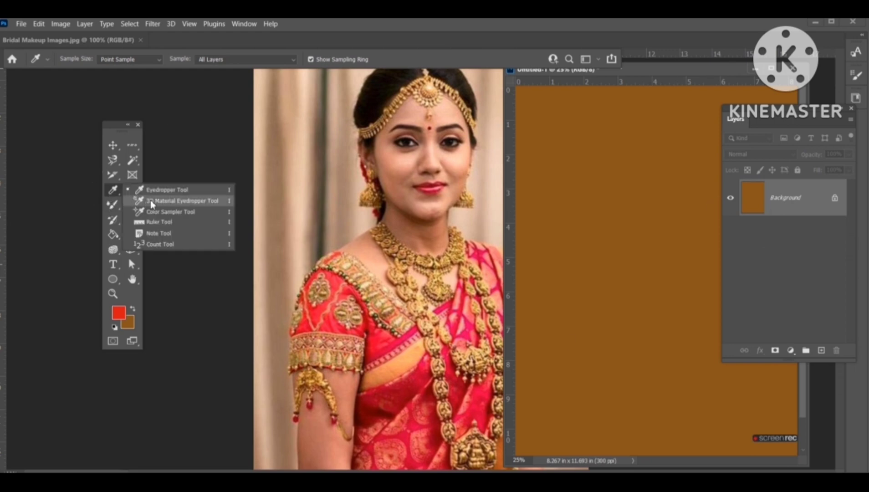
{"action": "left_click", "coordinate": [159, 212]}
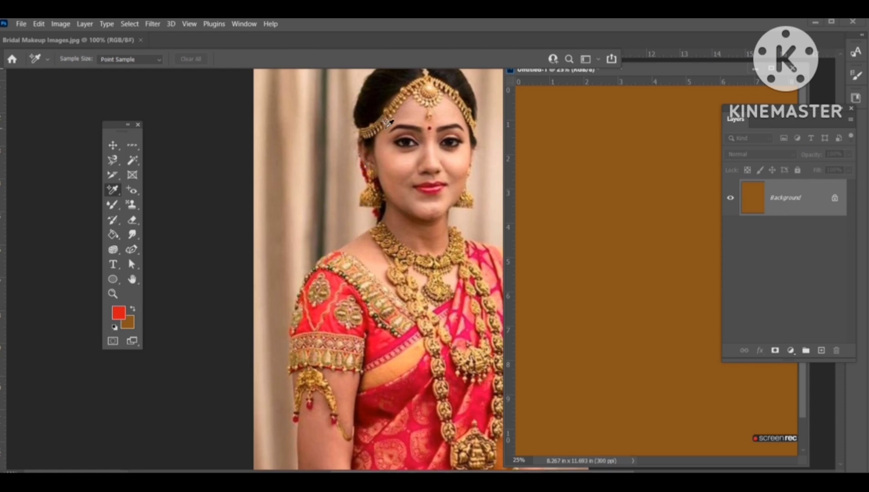
{"action": "left_click", "coordinate": [390, 122]}
{"action": "left_click", "coordinate": [453, 179]}
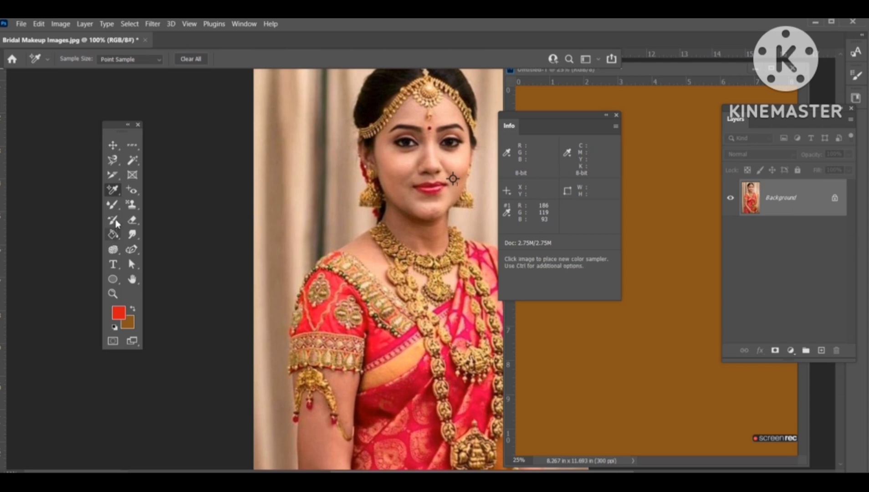
Step: Measure a vertical line from the top of the headpiece down the photo with the Ruler tool
{"action": "right_click", "coordinate": [113, 190]}
{"action": "left_click", "coordinate": [155, 223]}
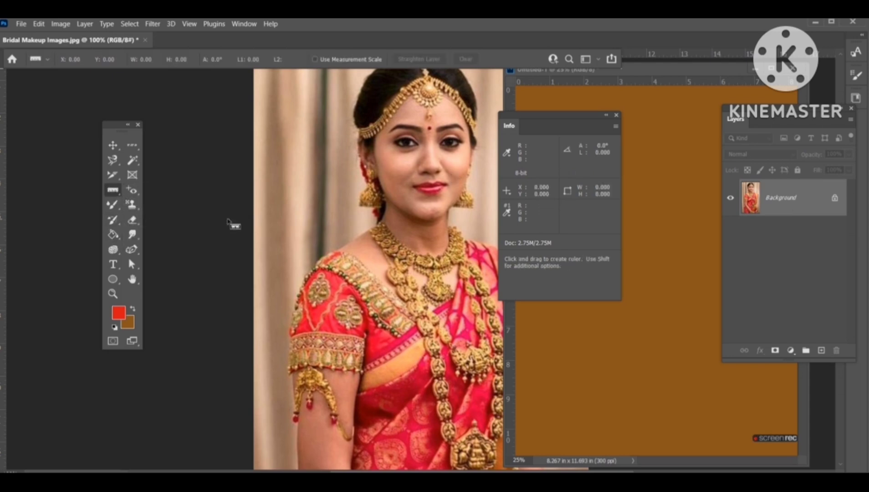
{"action": "scroll", "coordinate": [429, 104], "scroll_direction": "up", "scroll_amount": 2}
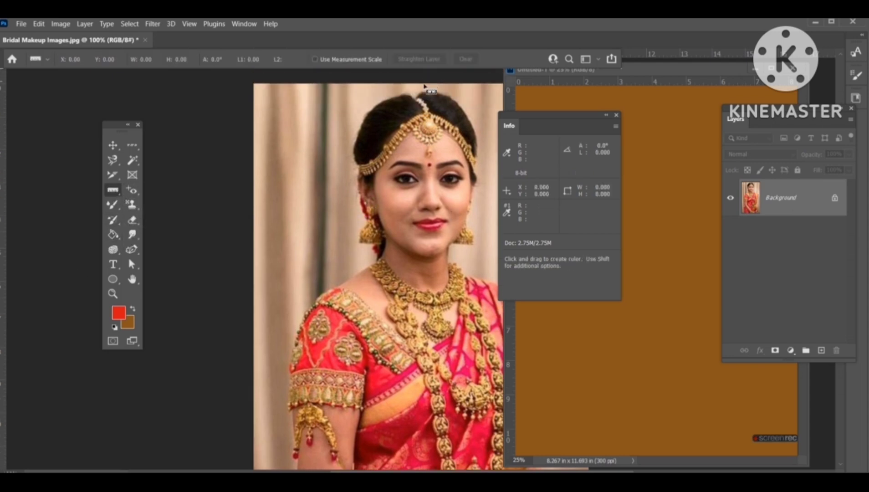
{"action": "left_click_drag", "start_coordinate": [423, 85], "coordinate": [423, 449]}
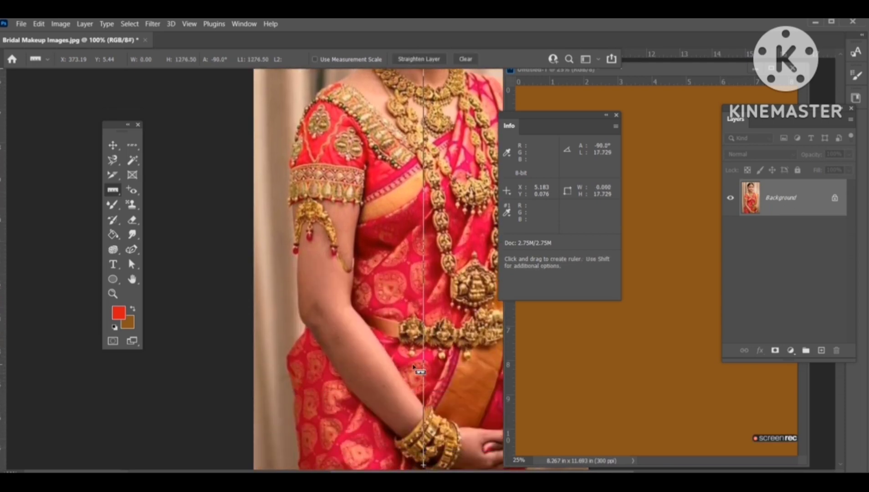
Step: Add a note beside the face with the Note tool containing the text sfasdfsgfsagad
{"action": "scroll", "coordinate": [417, 369], "scroll_direction": "up", "scroll_amount": 5}
{"action": "scroll", "coordinate": [415, 365], "scroll_direction": "up", "scroll_amount": 2}
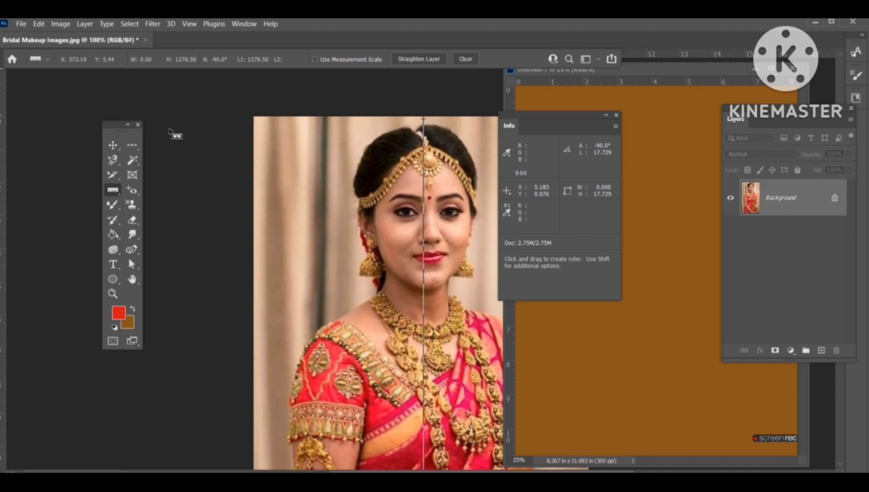
{"action": "left_click", "coordinate": [111, 146]}
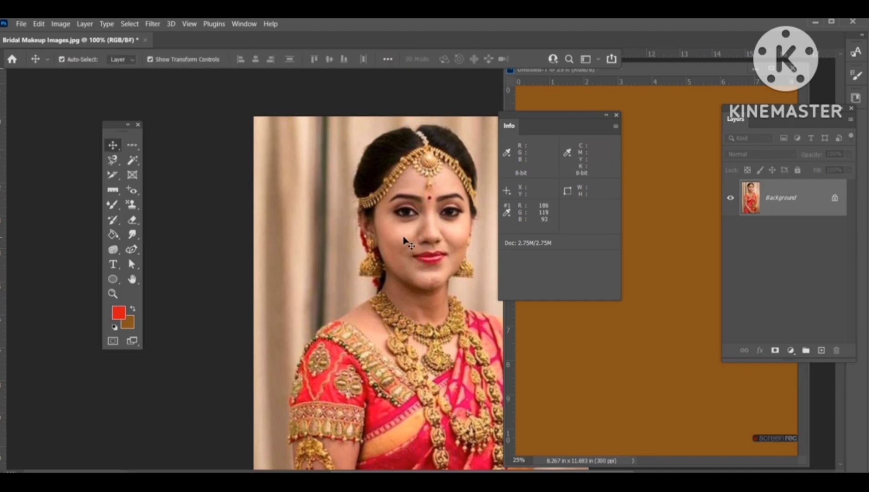
{"action": "left_click", "coordinate": [119, 195]}
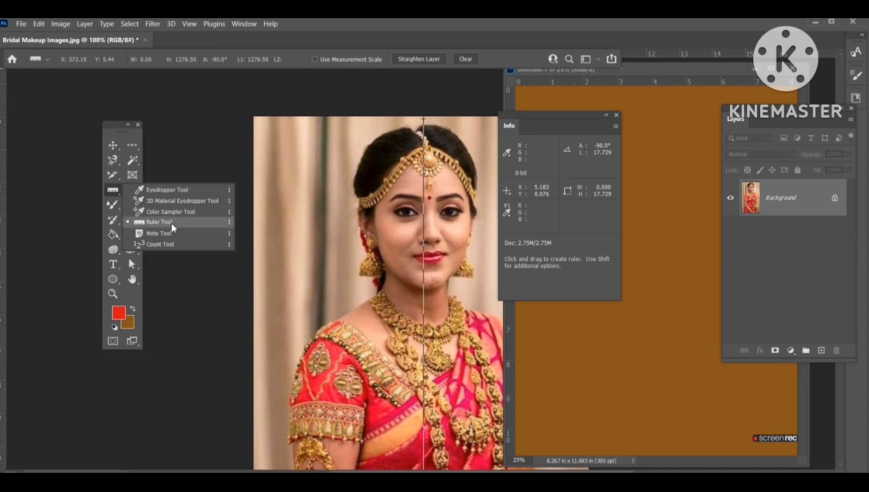
{"action": "left_click", "coordinate": [160, 233]}
{"action": "left_click", "coordinate": [296, 201]}
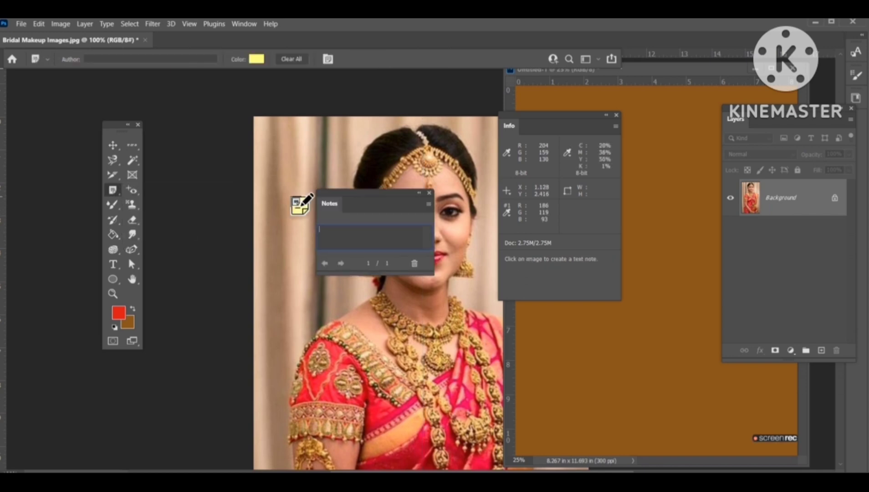
{"action": "type", "text": "sfasdfsgfsagad"}
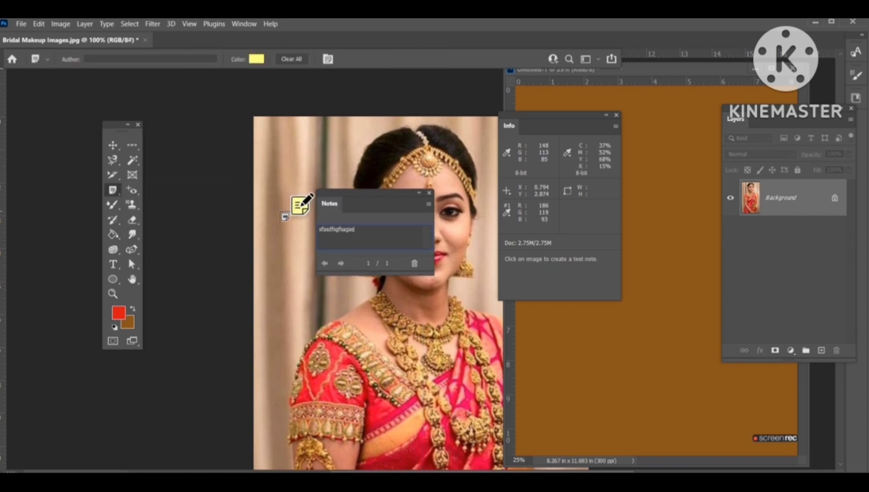
Step: Add a second note above the headpiece containing the text fsafasfasfasf
{"action": "left_click", "coordinate": [344, 148]}
{"action": "type", "text": "fsa"}
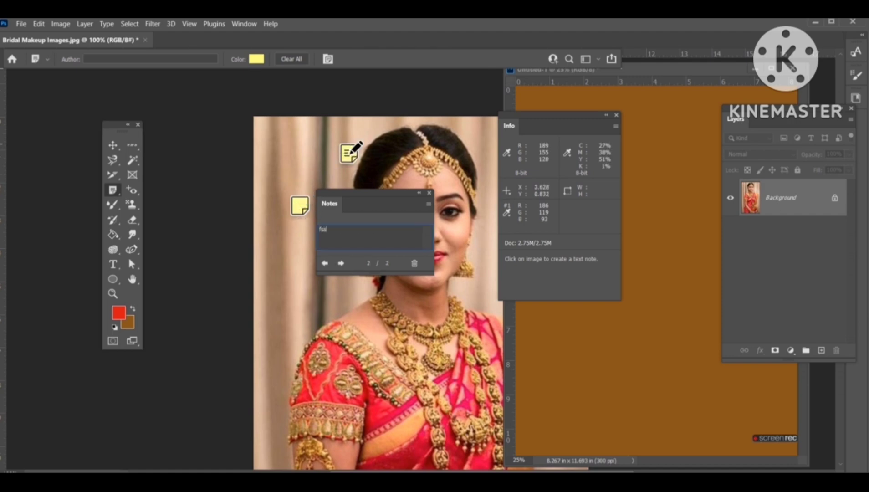
{"action": "type", "text": "fasfasfasf"}
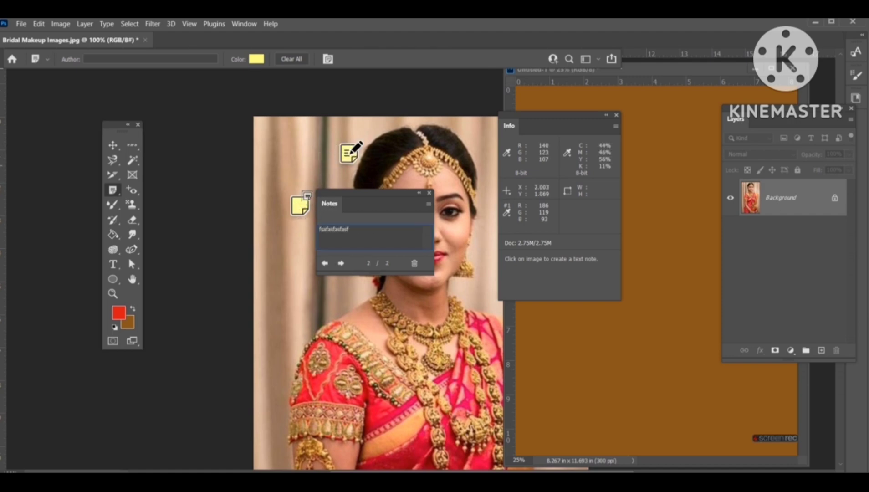
Step: Open the first note, then delete all notes and close the Notes panel
{"action": "right_click", "coordinate": [295, 208]}
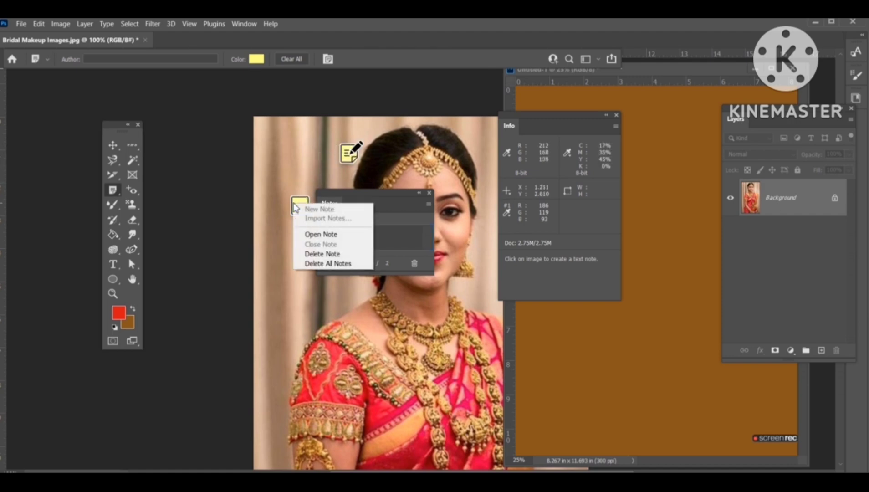
{"action": "left_click", "coordinate": [314, 234]}
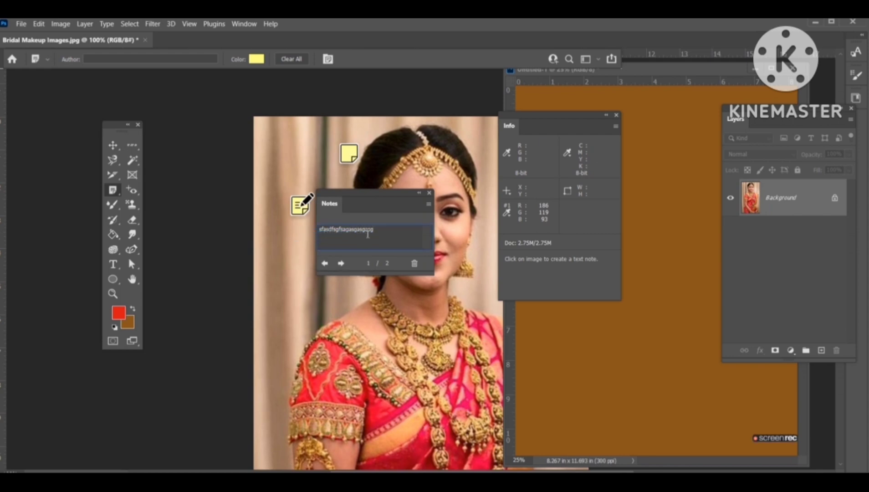
{"action": "right_click", "coordinate": [349, 156]}
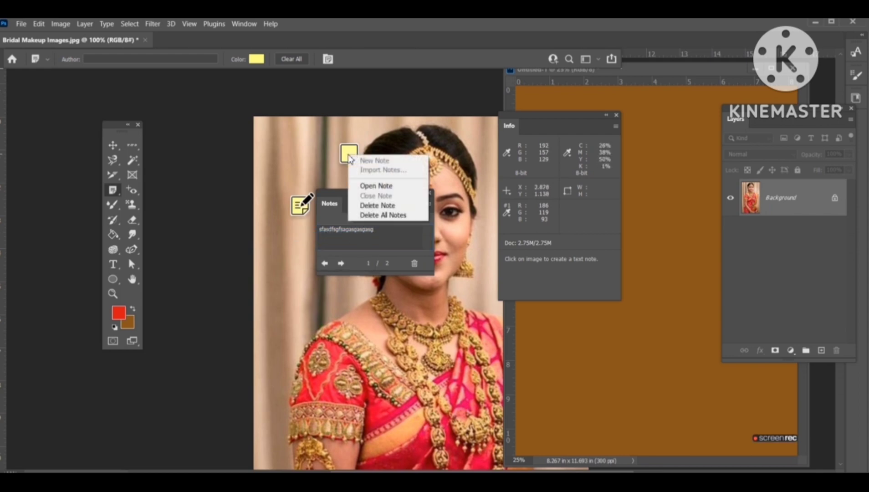
{"action": "left_click", "coordinate": [382, 215]}
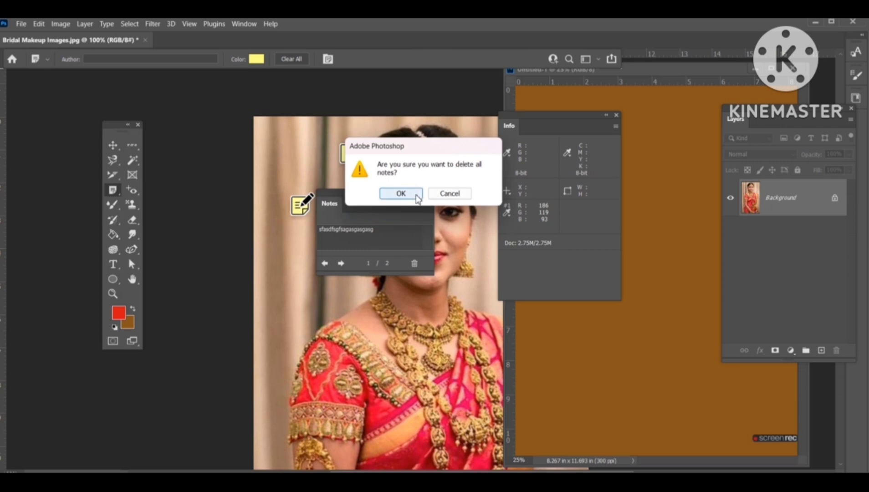
{"action": "left_click", "coordinate": [401, 194]}
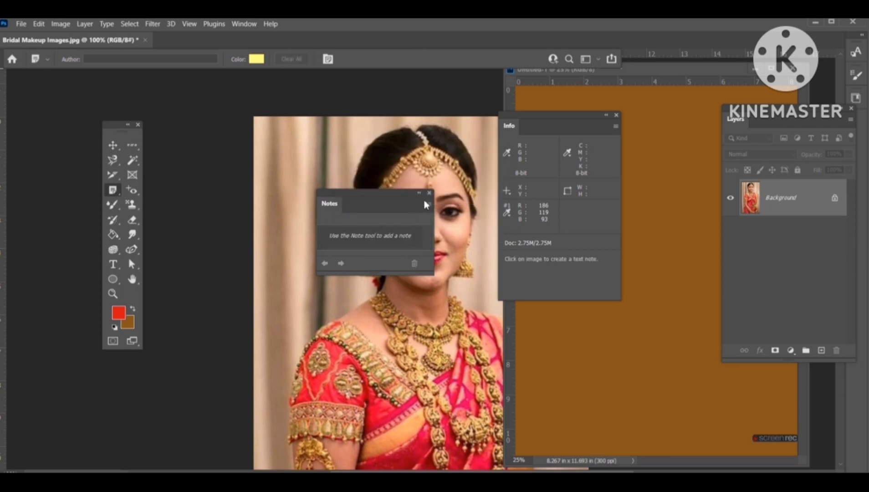
{"action": "left_click", "coordinate": [431, 195]}
Step: Mark two count points beside the headpiece with the Count tool
{"action": "right_click", "coordinate": [114, 194]}
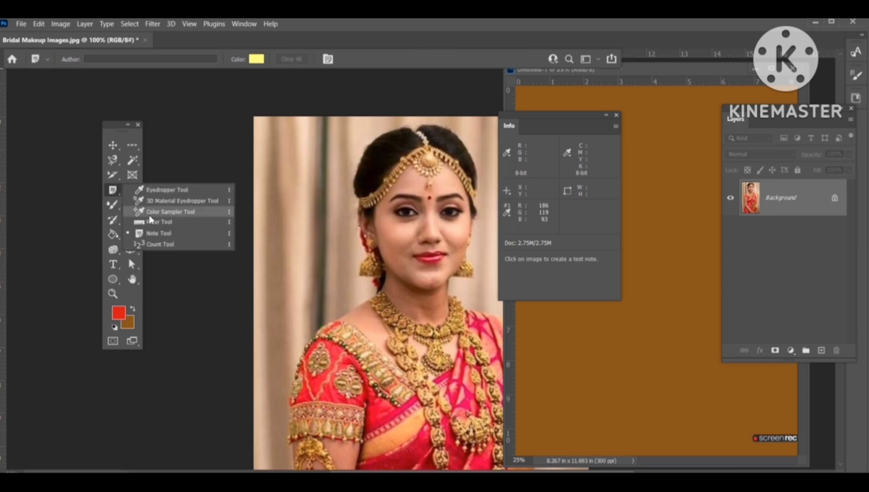
{"action": "left_click", "coordinate": [162, 245]}
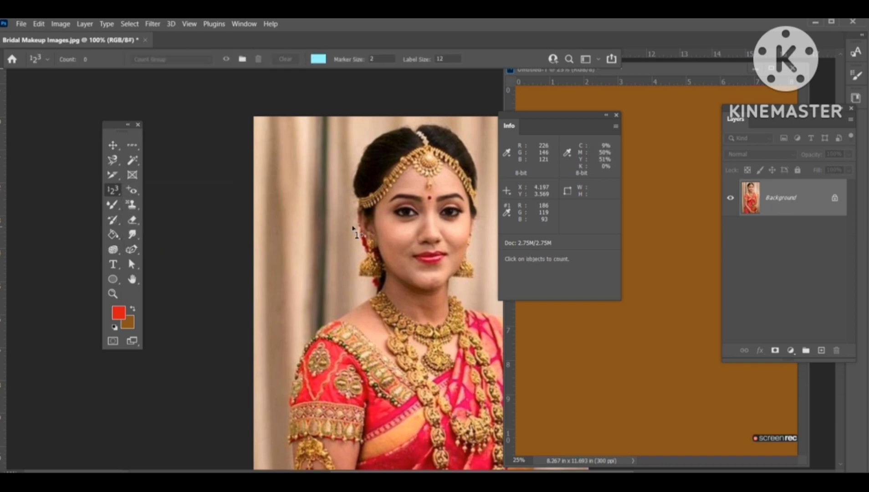
{"action": "left_click", "coordinate": [354, 221]}
{"action": "left_click", "coordinate": [346, 189]}
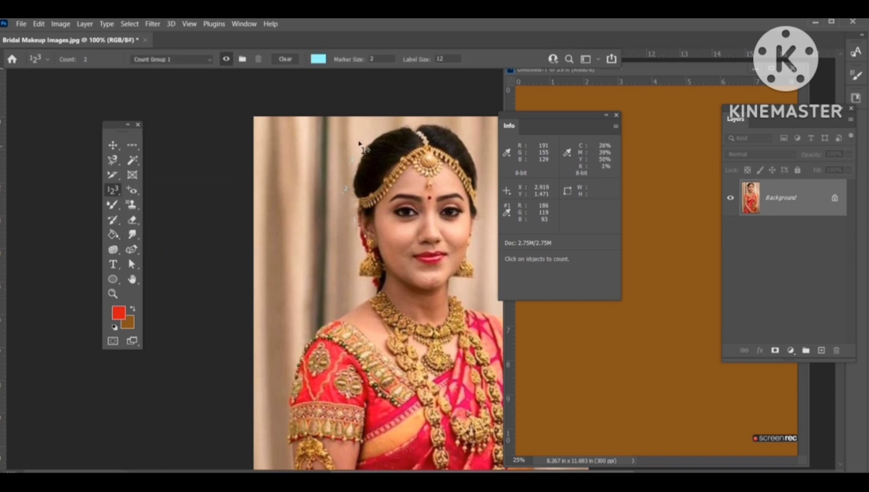
Step: Set the Count tool marker colour to dark maroon 340b0e
{"action": "left_click", "coordinate": [318, 58]}
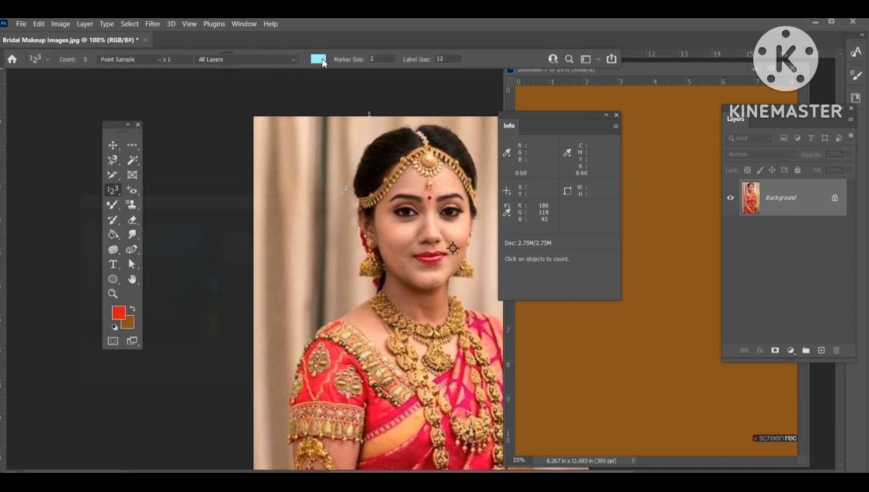
{"action": "type", "text": "0fd1d5340b0d"}
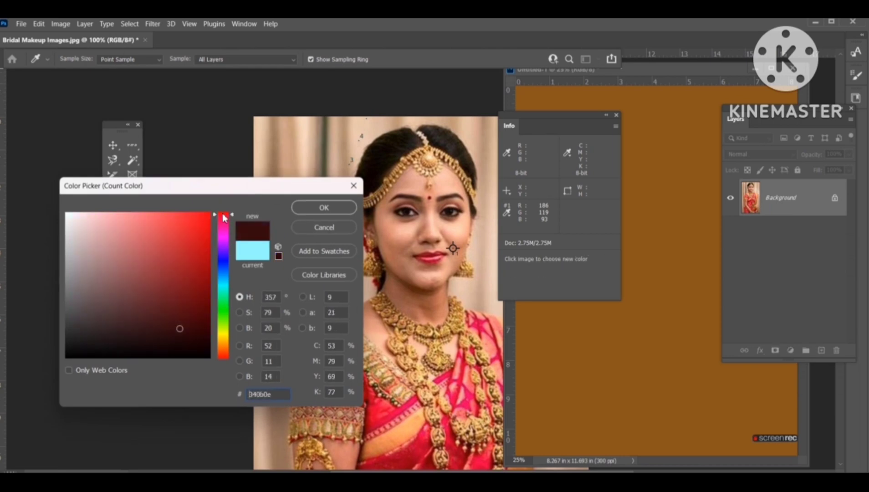
{"action": "left_click", "coordinate": [325, 209]}
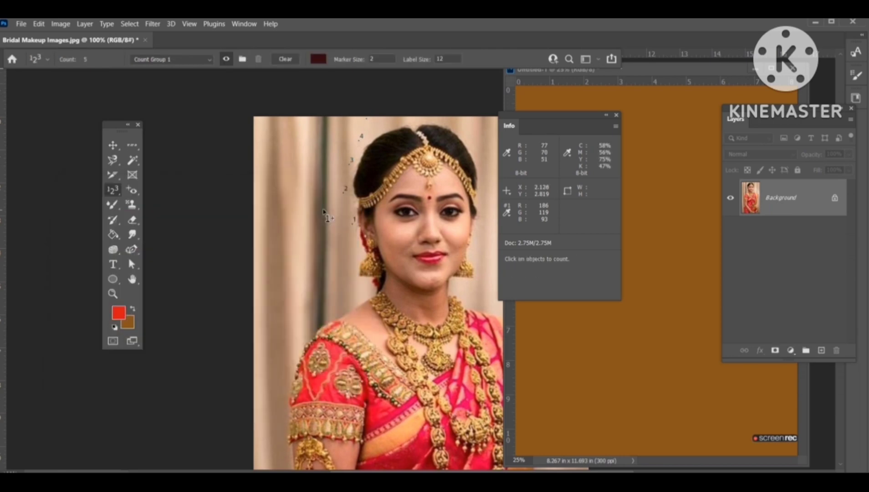
Step: Fill the photo with the background colour and undo the fill
{"action": "key", "text": "ctrl+BackSpace"}
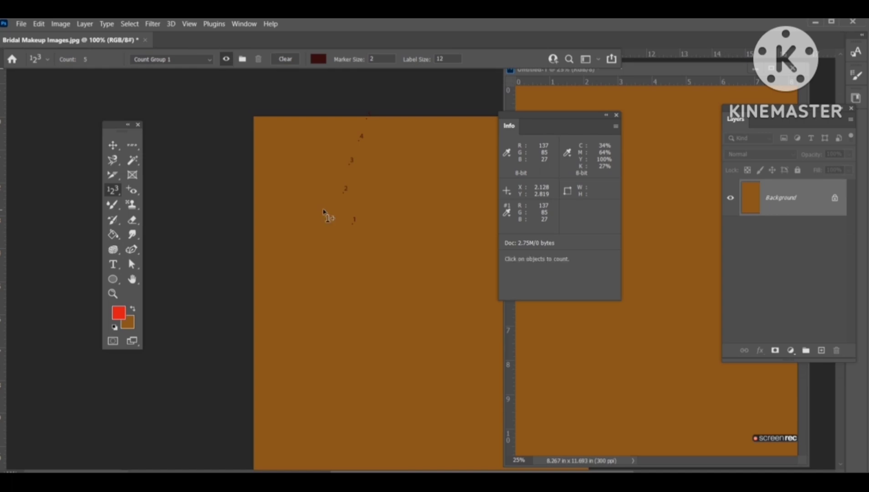
{"action": "key", "text": "ctrl+z"}
Step: Add five count points in the background beside the headpiece
{"action": "key", "text": "ctrl+plus"}
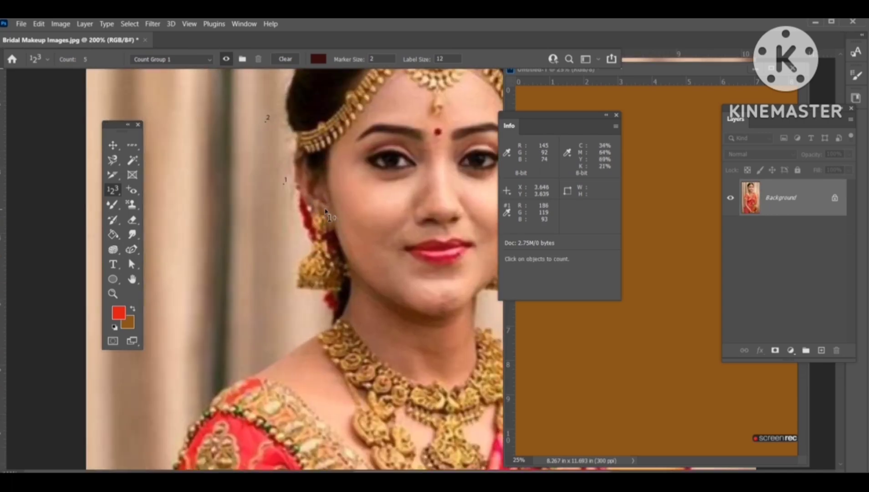
{"action": "scroll", "coordinate": [325, 210], "scroll_direction": "up", "scroll_amount": 5}
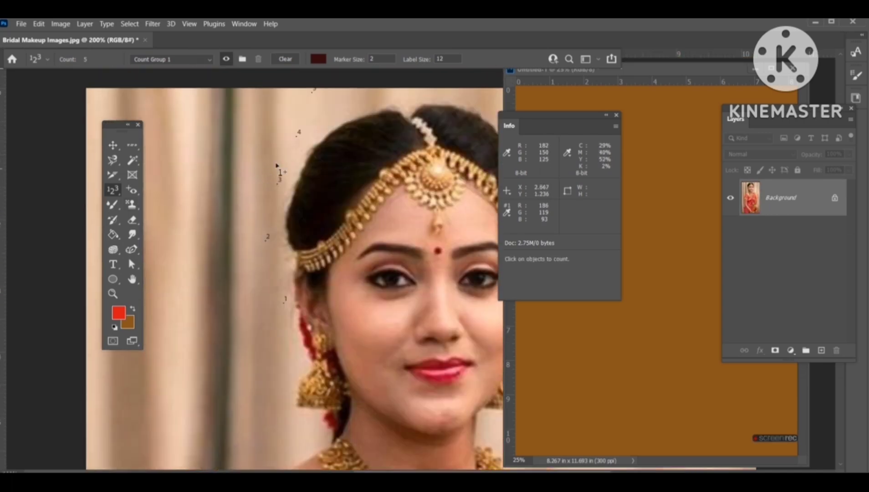
{"action": "left_click", "coordinate": [315, 117]}
{"action": "left_click", "coordinate": [341, 105]}
{"action": "left_click", "coordinate": [357, 91]}
{"action": "left_click", "coordinate": [390, 97]}
{"action": "left_click", "coordinate": [412, 97]}
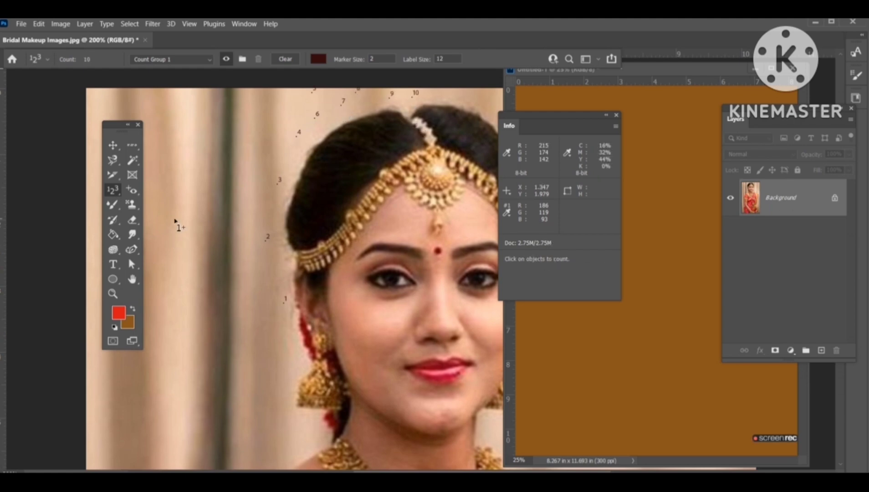
Step: Add five more count points on the forehead above the headpiece
{"action": "key", "text": "ctrl+plus"}
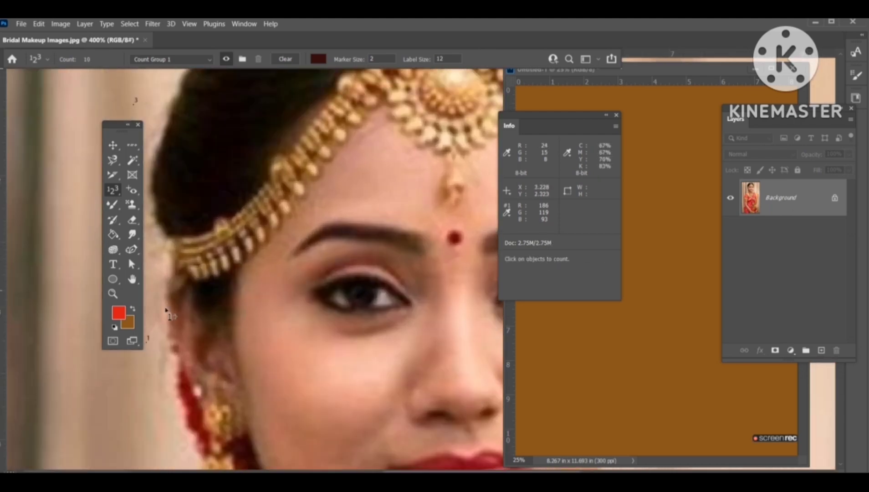
{"action": "left_click", "coordinate": [354, 189]}
{"action": "left_click", "coordinate": [372, 180]}
{"action": "left_click", "coordinate": [395, 181]}
{"action": "left_click", "coordinate": [400, 199]}
{"action": "left_click", "coordinate": [404, 213]}
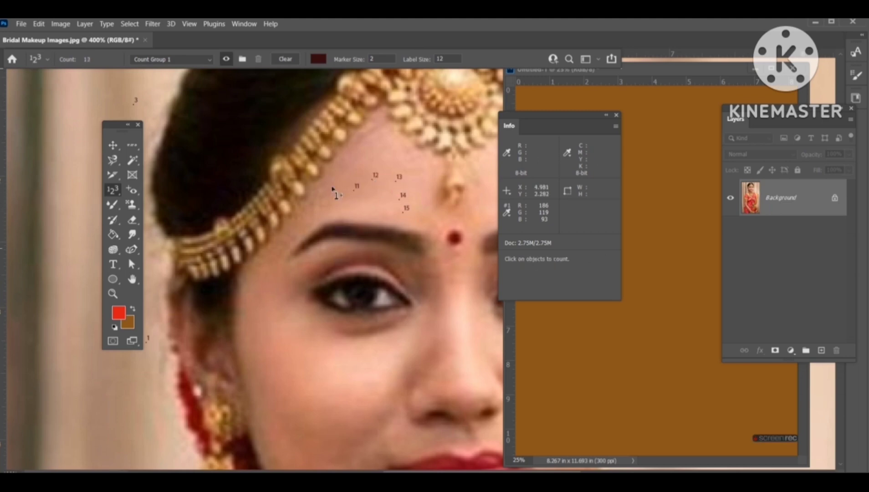
Step: Close the bridal photo and the untitled A4 document without saving changes
{"action": "left_click", "coordinate": [145, 40]}
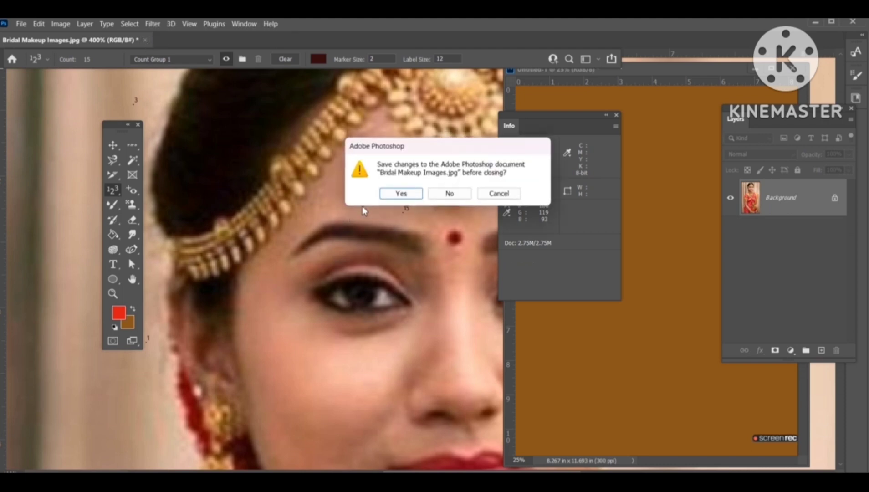
{"action": "left_click", "coordinate": [439, 197]}
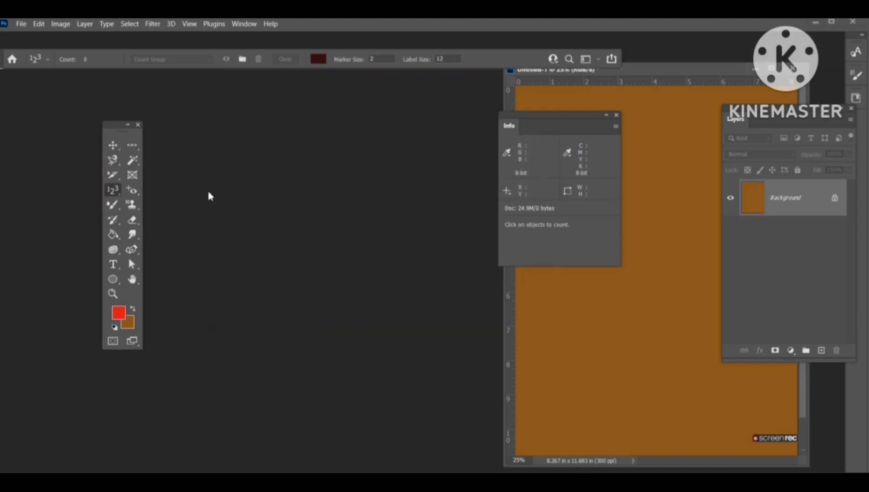
{"action": "left_click", "coordinate": [793, 69]}
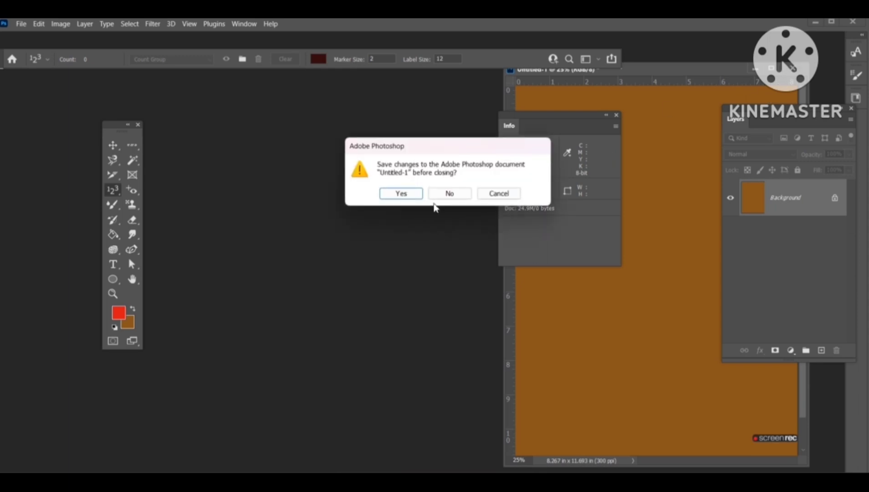
{"action": "left_click", "coordinate": [440, 198]}
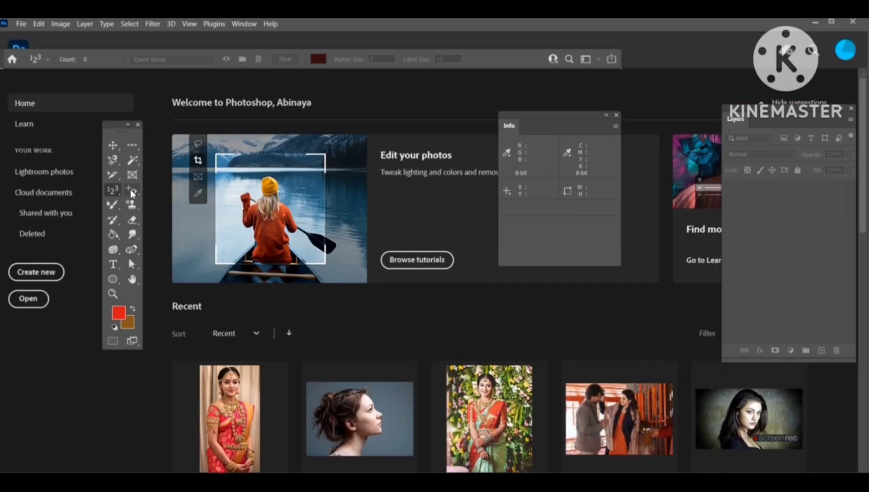
Step: Close the Info panel over the skin-type collage
{"action": "left_click", "coordinate": [130, 191]}
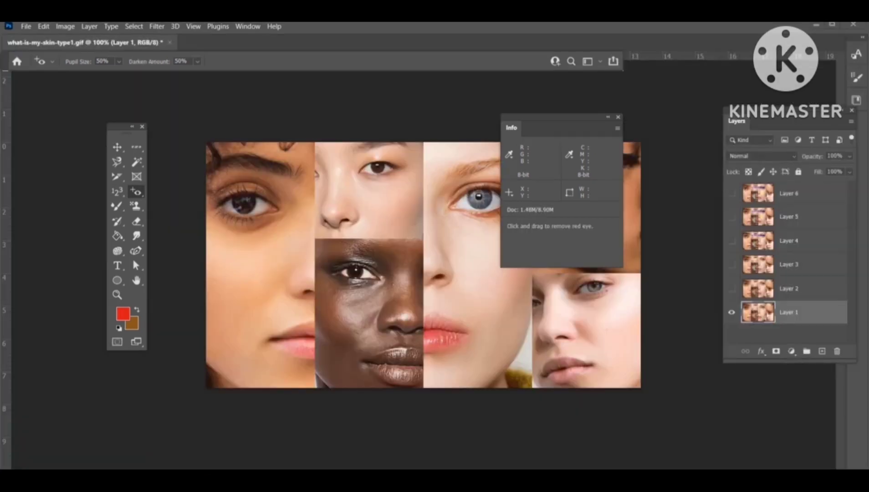
{"action": "key", "text": "XF86AudioRaiseVolume"}
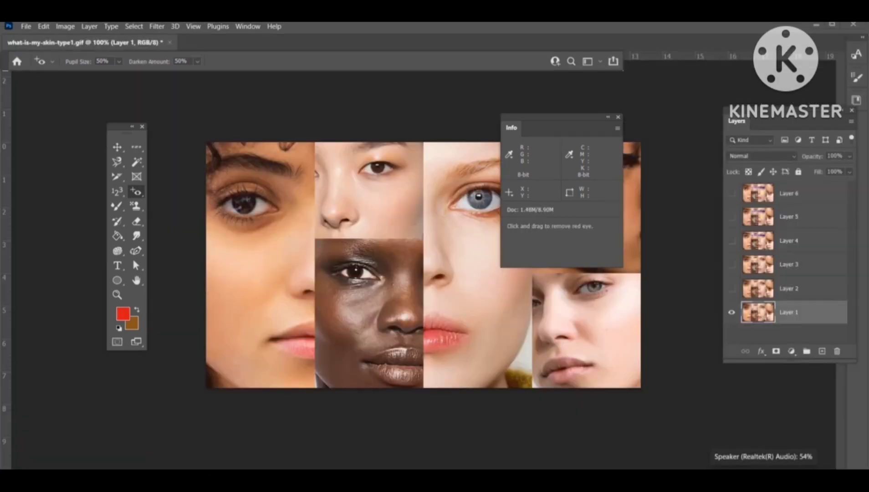
{"action": "left_click", "coordinate": [618, 119]}
Step: Try removing the mole on the cheek with the Spot Healing Brush and undo it
{"action": "right_click", "coordinate": [136, 192]}
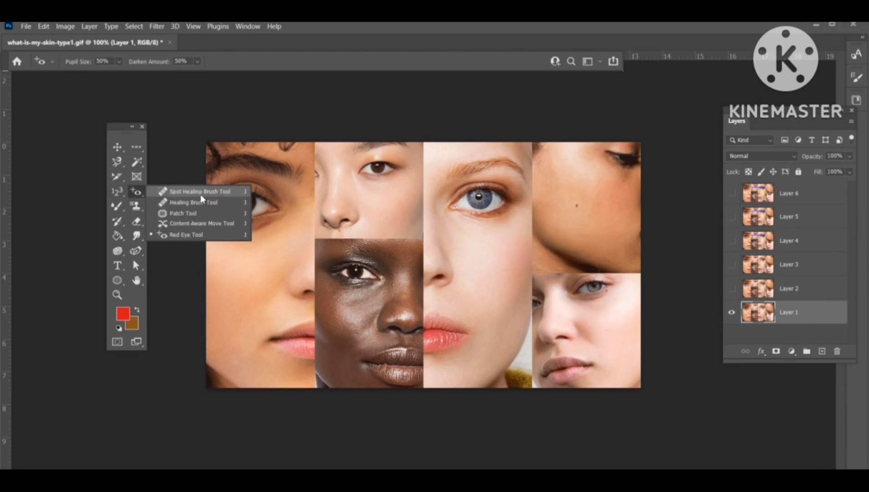
{"action": "left_click", "coordinate": [201, 193]}
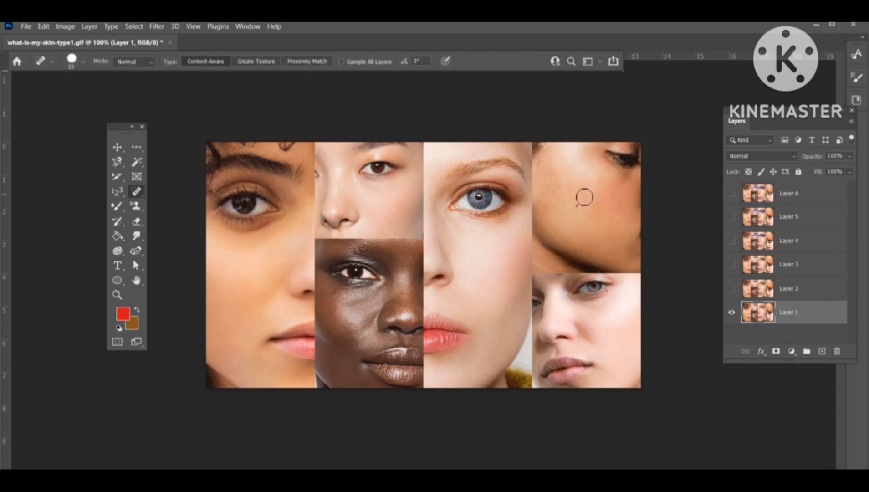
{"action": "key", "text": "ctrl+plus"}
{"action": "key", "text": "ctrl+plus"}
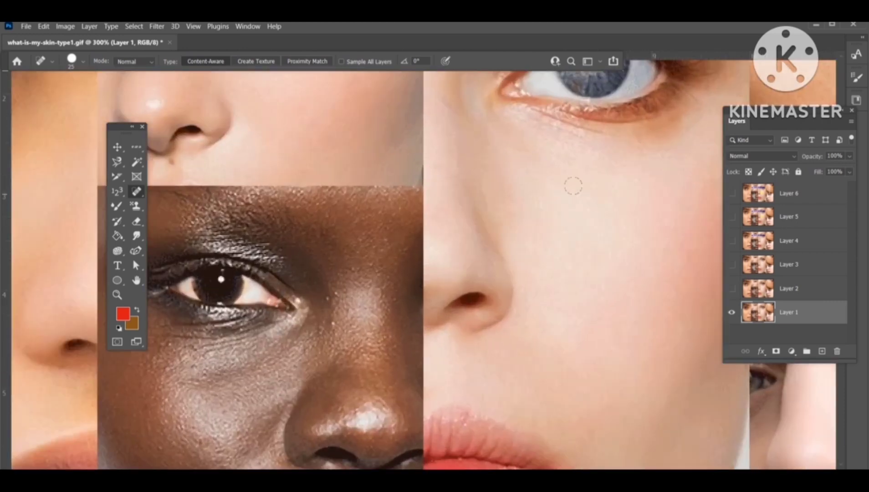
{"action": "left_click_drag", "start_coordinate": [581, 196], "coordinate": [300, 305]}
{"action": "left_click_drag", "start_coordinate": [564, 215], "coordinate": [489, 243]}
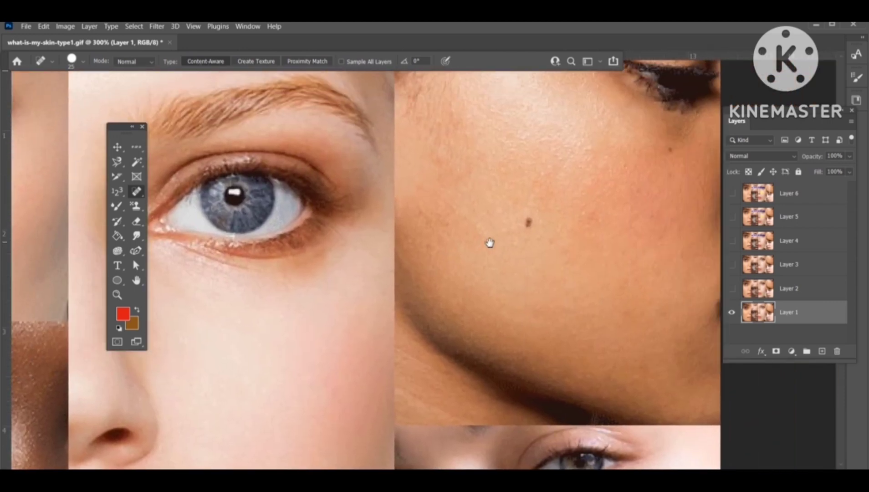
{"action": "key", "text": "ctrl+plus"}
{"action": "key", "text": "ctrl+plus"}
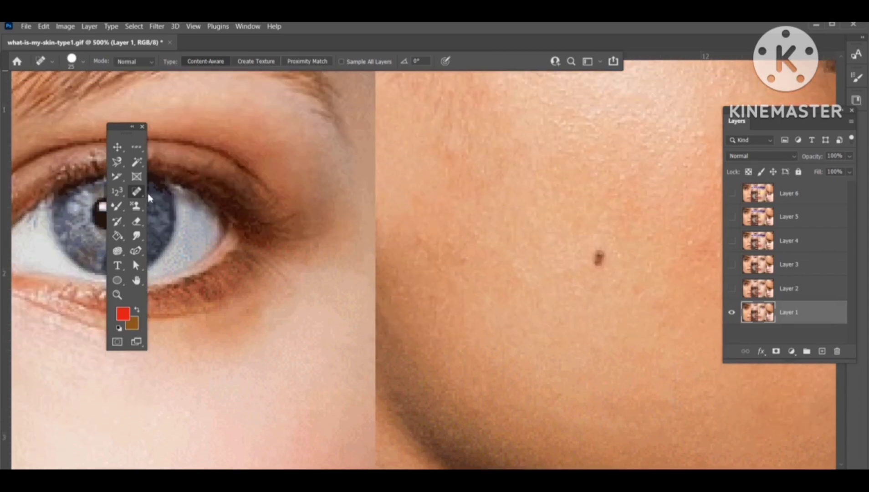
{"action": "right_click", "coordinate": [136, 191]}
{"action": "left_click", "coordinate": [183, 191]}
{"action": "left_click", "coordinate": [599, 258]}
{"action": "key", "text": "ctrl+z"}
Step: Enlarge the Healing Brush, stamp three mole copies on the cheek, and undo all three
{"action": "right_click", "coordinate": [136, 191]}
{"action": "left_click", "coordinate": [209, 206]}
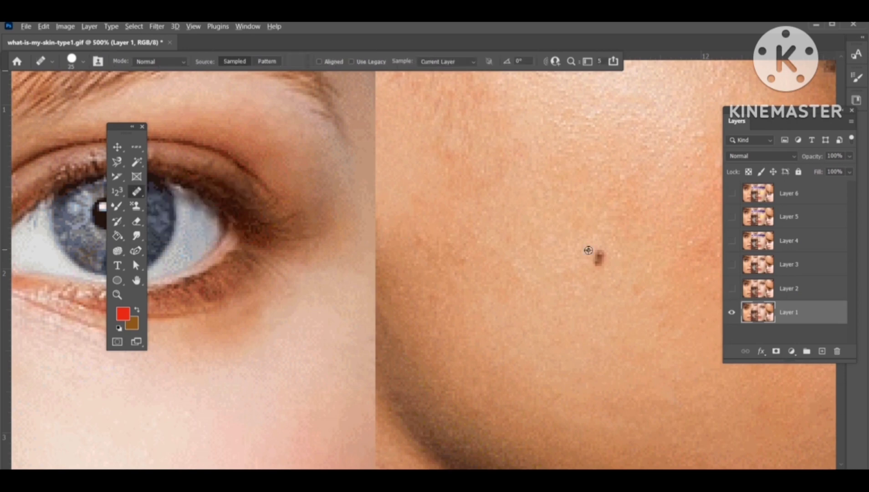
{"action": "key", "text": "bracketright"}
{"action": "left_click", "coordinate": [533, 192]}
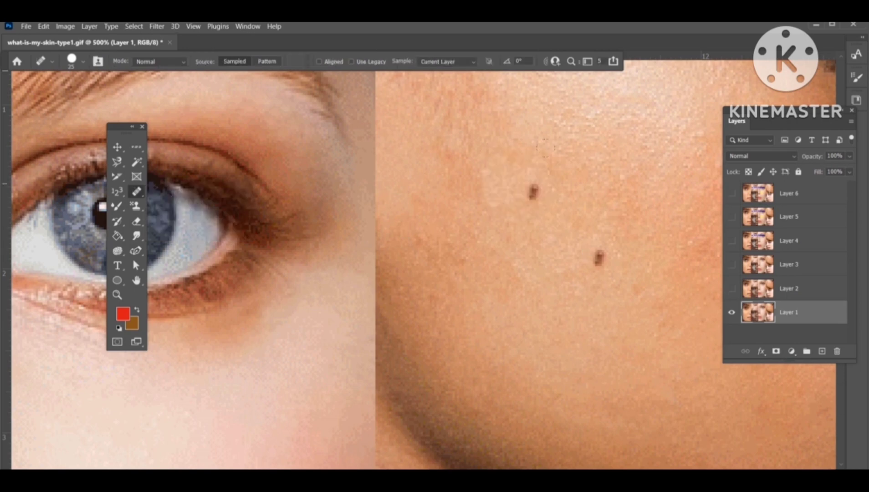
{"action": "left_click", "coordinate": [623, 167]}
{"action": "left_click", "coordinate": [546, 314]}
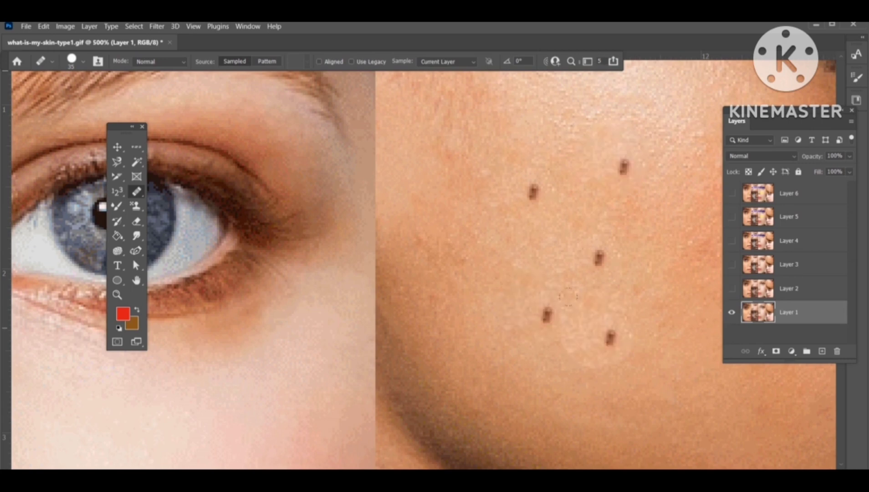
{"action": "key", "text": "ctrl+z"}
{"action": "key", "text": "ctrl+z"}
{"action": "key", "text": "ctrl+z"}
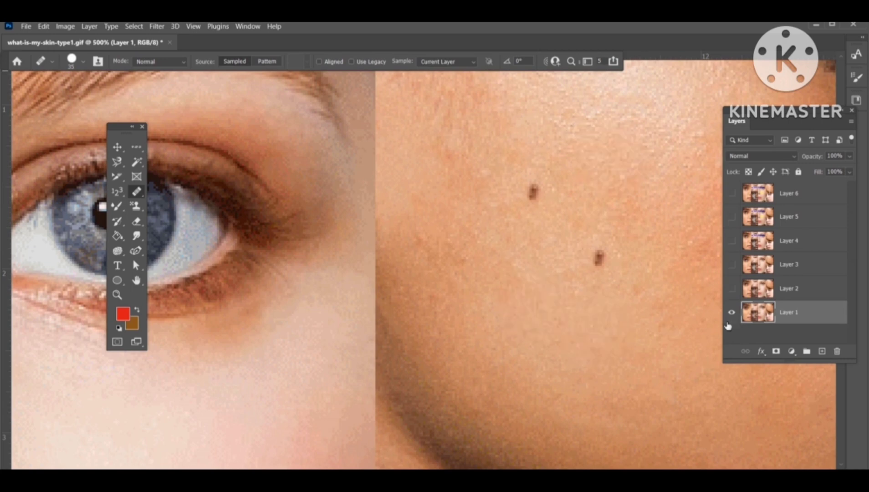
Step: Sample clear skin with the Healing Brush, paint over the mole, and undo the repair
{"action": "right_click", "coordinate": [137, 195]}
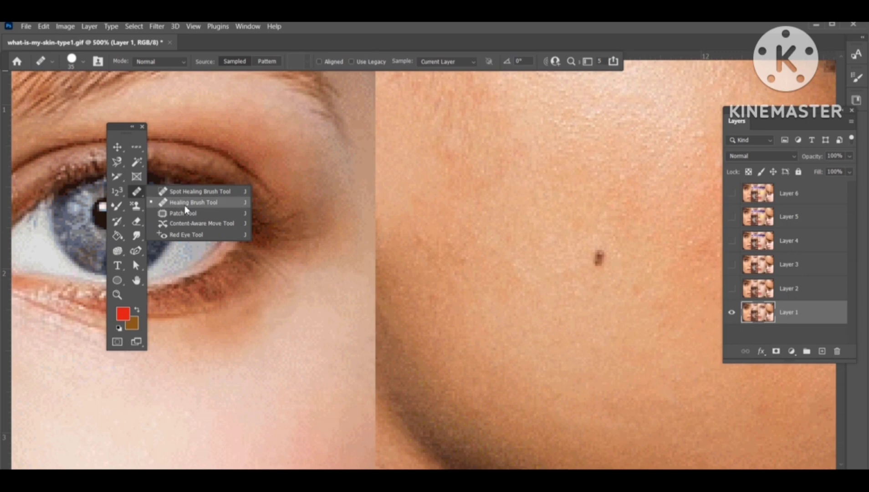
{"action": "left_click", "coordinate": [182, 206]}
{"action": "left_click", "coordinate": [550, 251]}
{"action": "key", "text": "ctrl+z"}
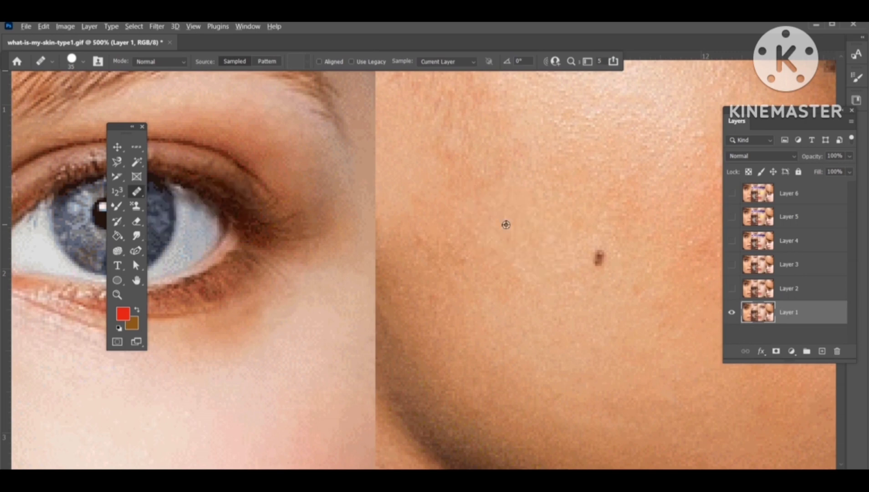
{"action": "left_click", "coordinate": [514, 212], "text": "alt"}
{"action": "left_click", "coordinate": [598, 258]}
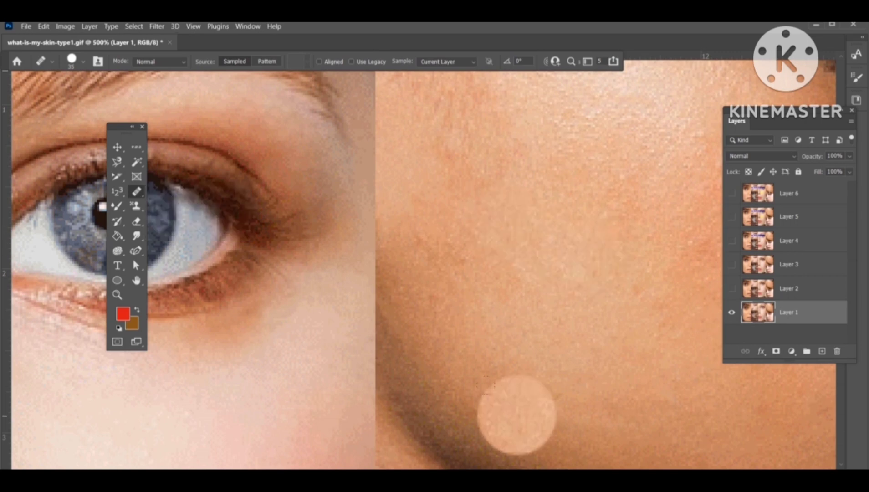
{"action": "key", "text": "ctrl+z"}
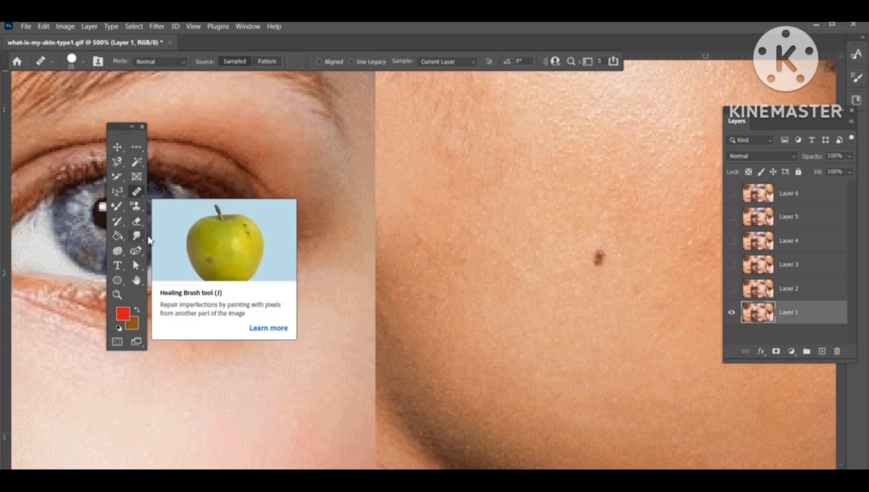
Step: Try patching the blue eye onto the cheek with the Patch tool and undo it
{"action": "key", "text": "ctrl+0"}
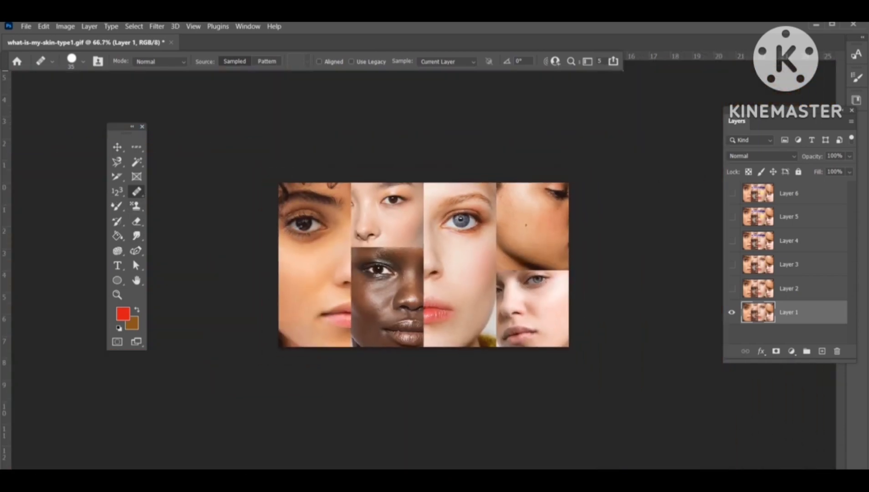
{"action": "key", "text": "ctrl+plus"}
{"action": "key", "text": "ctrl+plus"}
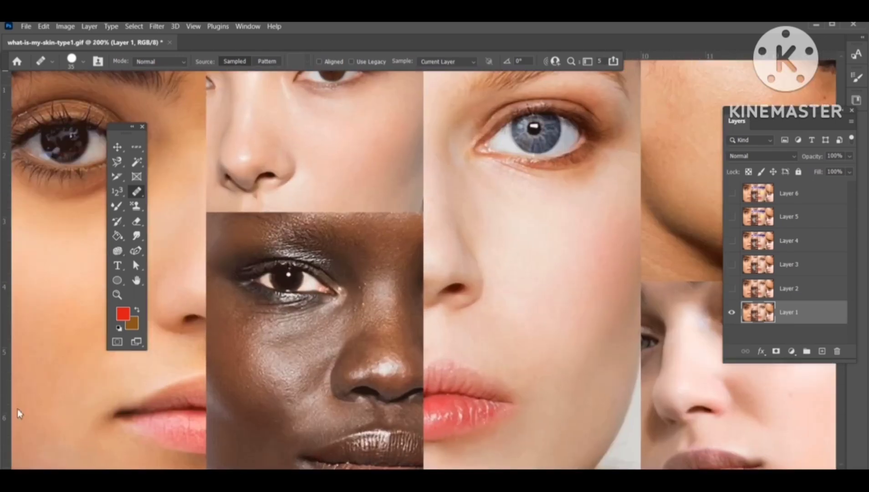
{"action": "right_click", "coordinate": [136, 191]}
{"action": "left_click", "coordinate": [191, 212]}
{"action": "scroll", "coordinate": [401, 210], "scroll_direction": "up", "scroll_amount": 3}
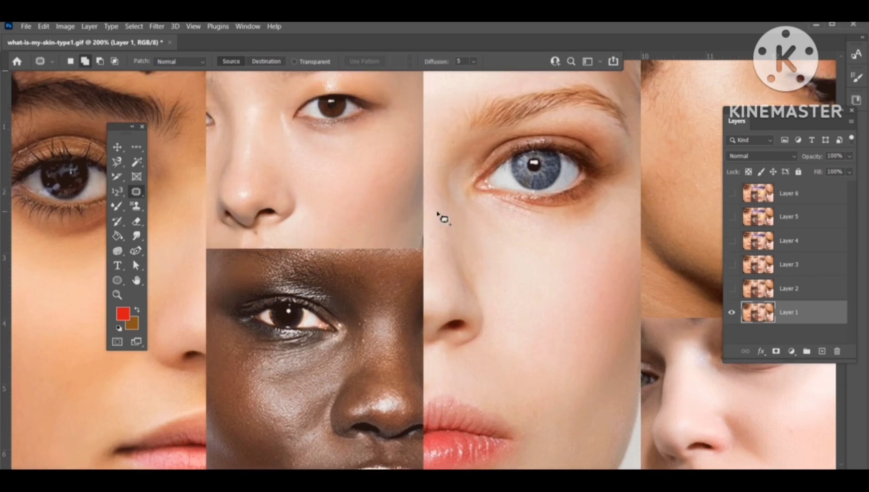
{"action": "mouse_move", "coordinate": [454, 220]}
{"action": "left_mouse_down"}
{"action": "mouse_move", "coordinate": [510, 103]}
{"action": "mouse_move", "coordinate": [590, 107]}
{"action": "mouse_move", "coordinate": [618, 168]}
{"action": "mouse_move", "coordinate": [597, 248]}
{"action": "mouse_move", "coordinate": [502, 244]}
{"action": "mouse_move", "coordinate": [454, 219]}
{"action": "left_mouse_up"}
{"action": "mouse_move", "coordinate": [524, 226]}
{"action": "left_mouse_down"}
{"action": "mouse_move", "coordinate": [534, 371]}
{"action": "mouse_move", "coordinate": [576, 294]}
{"action": "mouse_move", "coordinate": [608, 394]}
{"action": "mouse_move", "coordinate": [511, 410]}
{"action": "mouse_move", "coordinate": [500, 369]}
{"action": "mouse_move", "coordinate": [523, 248]}
{"action": "mouse_move", "coordinate": [527, 210]}
{"action": "left_mouse_up"}
{"action": "key", "text": "ctrl+z"}
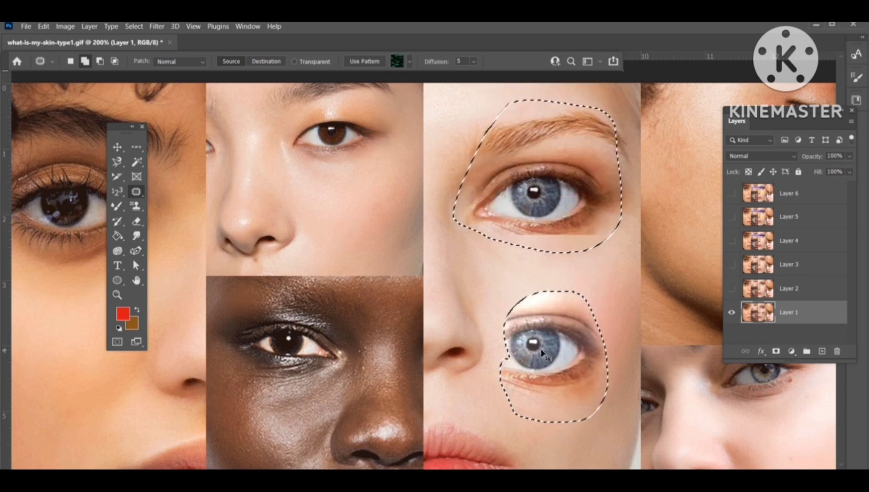
{"action": "key", "text": "ctrl+z"}
Step: Try moving the selected eye area with the Content-Aware Move tool
{"action": "right_click", "coordinate": [136, 192]}
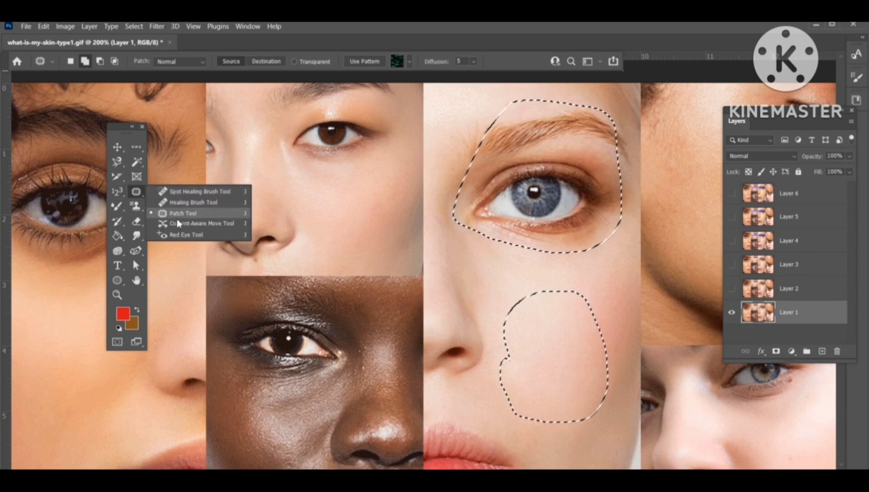
{"action": "left_click", "coordinate": [221, 224]}
{"action": "left_click_drag", "start_coordinate": [535, 200], "coordinate": [257, 419]}
{"action": "key", "text": "Return"}
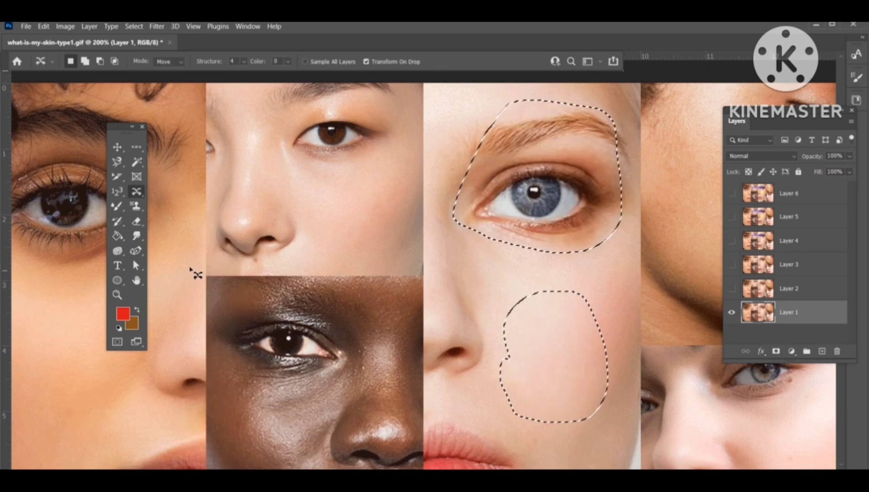
Step: Deselect, apply the Red Eye tool to the lips, and undo both red-eye clicks
{"action": "right_click", "coordinate": [136, 195]}
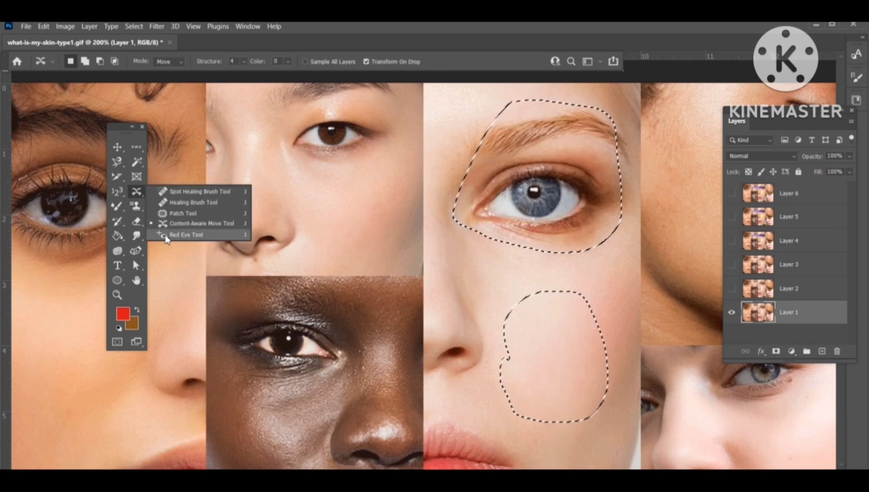
{"action": "left_click", "coordinate": [182, 236]}
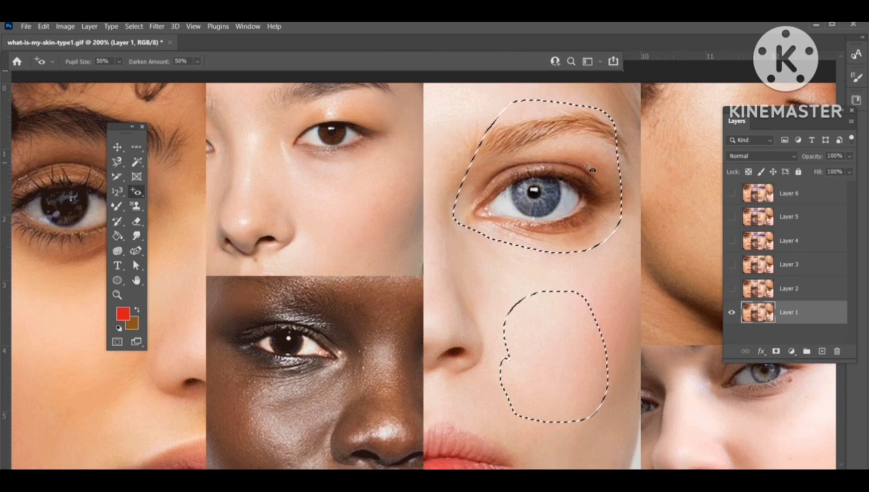
{"action": "scroll", "coordinate": [510, 264], "scroll_direction": "up", "scroll_amount": 3}
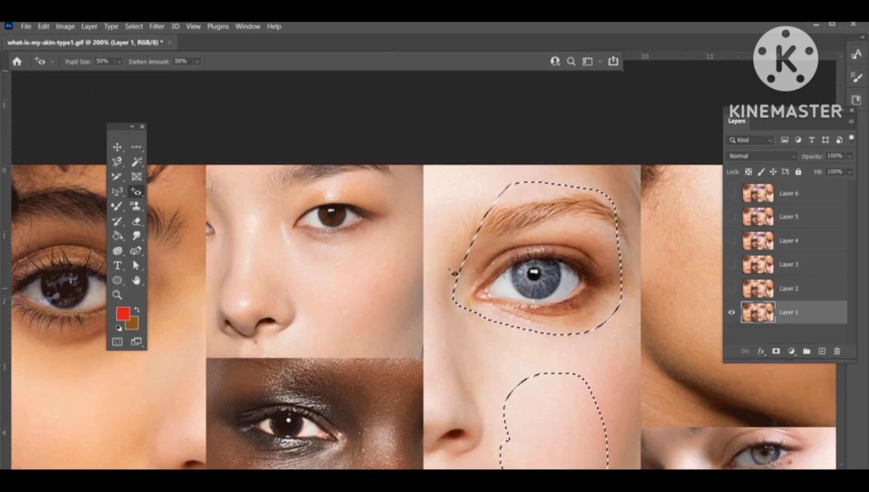
{"action": "scroll", "coordinate": [469, 310], "scroll_direction": "down", "scroll_amount": 9}
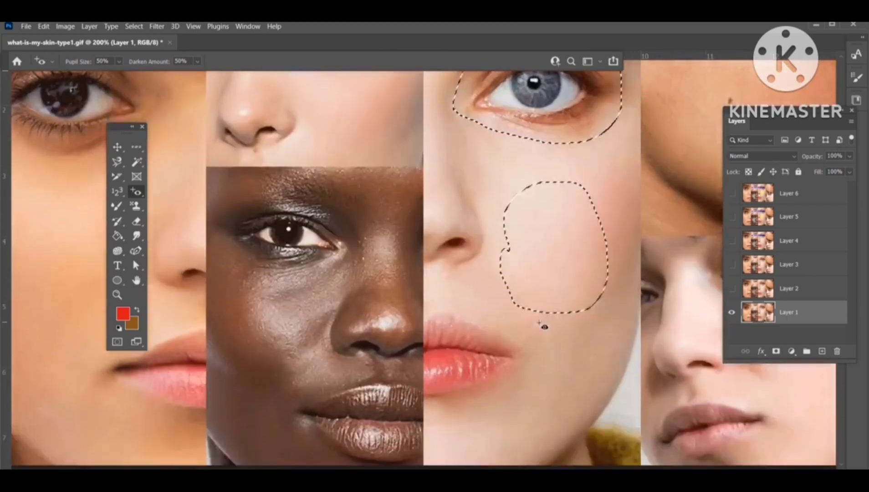
{"action": "scroll", "coordinate": [469, 322], "scroll_direction": "down", "scroll_amount": 2}
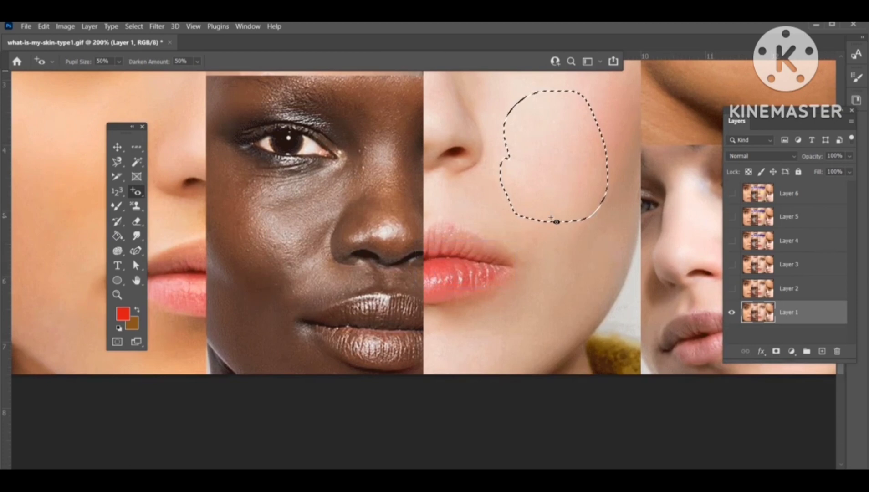
{"action": "key", "text": "ctrl+d"}
{"action": "left_click", "coordinate": [461, 271]}
{"action": "left_click", "coordinate": [472, 279]}
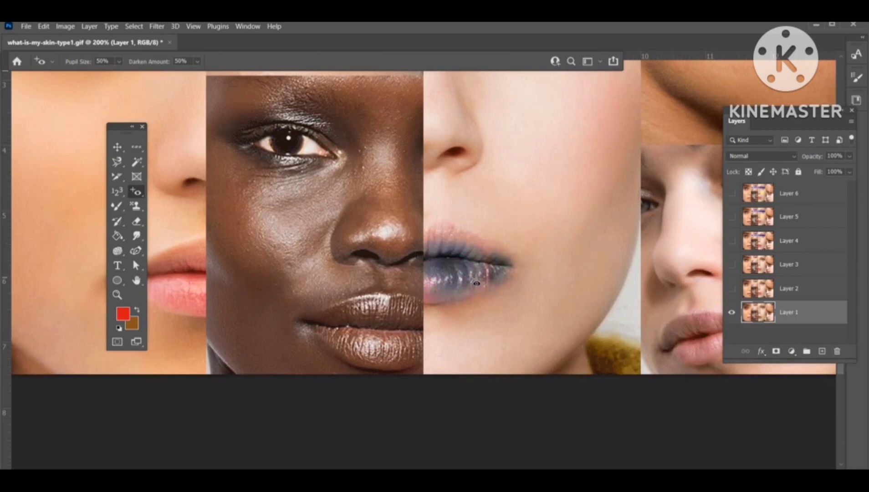
{"action": "key", "text": "ctrl+z"}
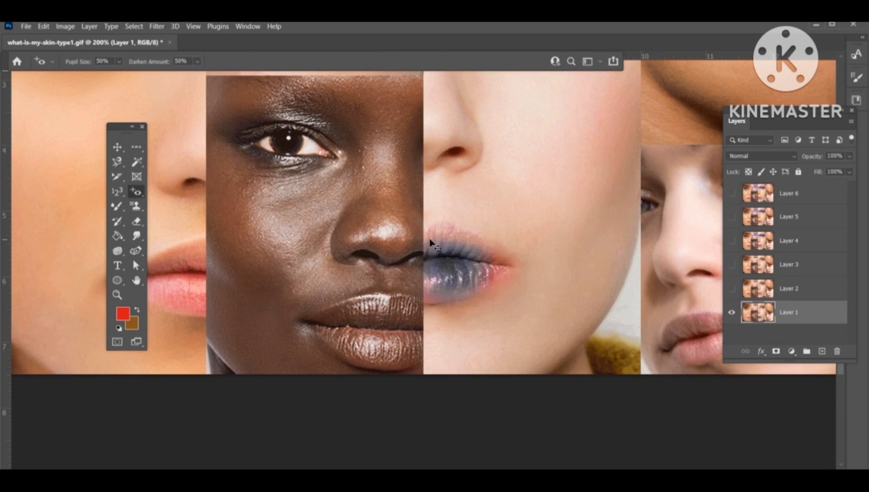
{"action": "key", "text": "ctrl+z"}
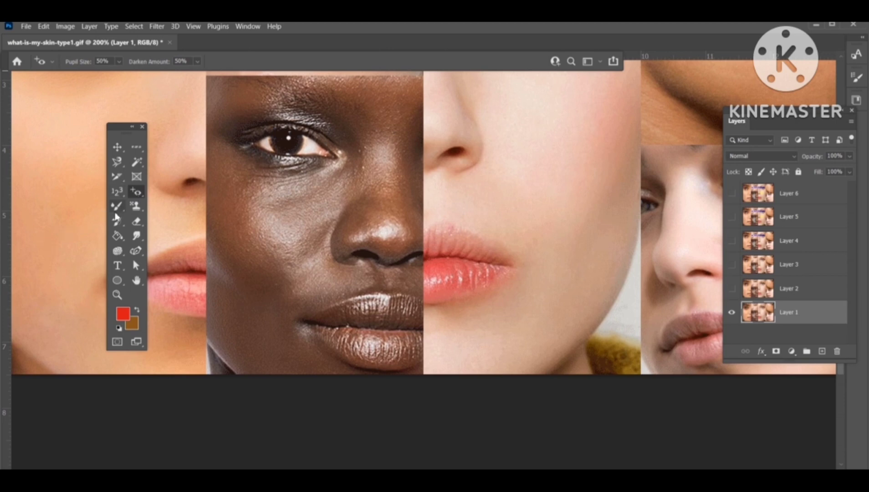
Step: Close the collage document and open the actress portrait image from the Pictures folder
{"action": "left_click", "coordinate": [170, 42]}
{"action": "left_click", "coordinate": [451, 195]}
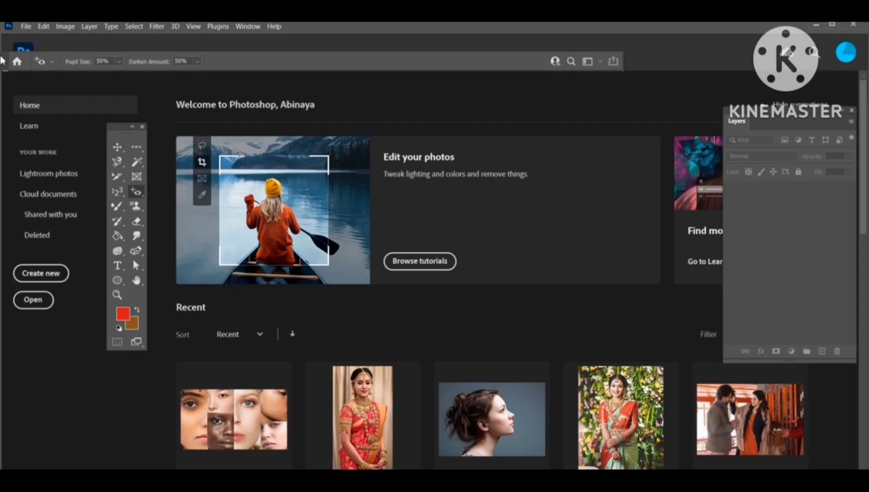
{"action": "left_click", "coordinate": [24, 28]}
{"action": "left_click", "coordinate": [33, 45]}
{"action": "scroll", "coordinate": [394, 304], "scroll_direction": "down", "scroll_amount": 3}
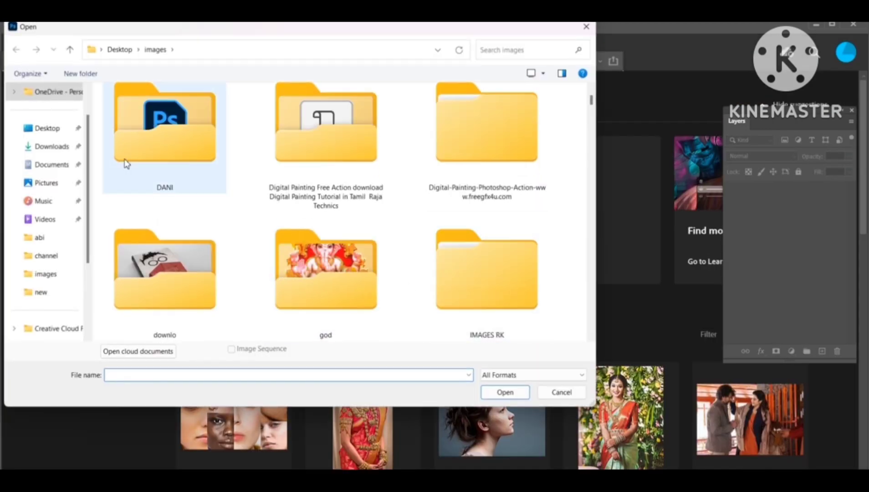
{"action": "left_click", "coordinate": [51, 188]}
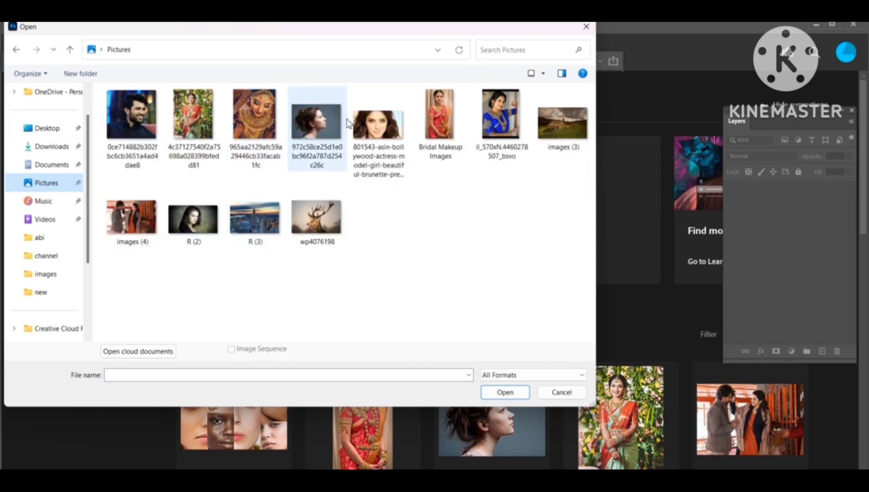
{"action": "double_click", "coordinate": [368, 135]}
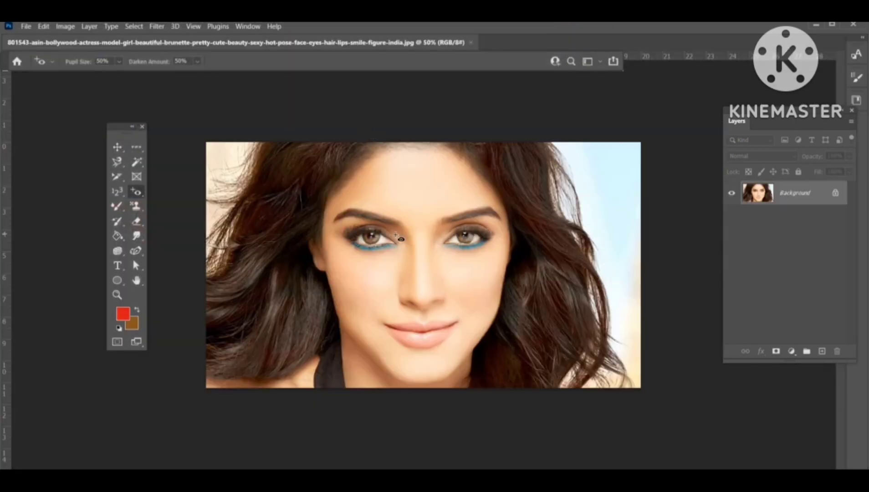
Step: Paint a red stroke across the forehead with the Brush tool and undo it
{"action": "left_click", "coordinate": [117, 205]}
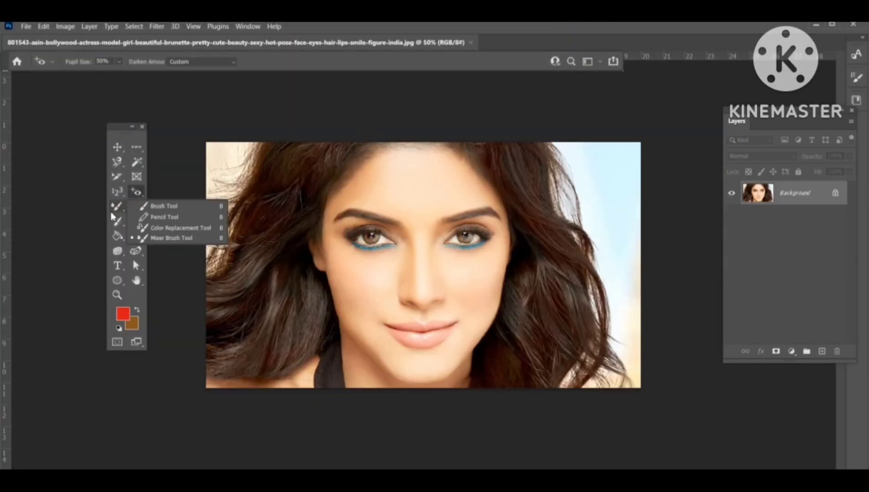
{"action": "left_click", "coordinate": [169, 209]}
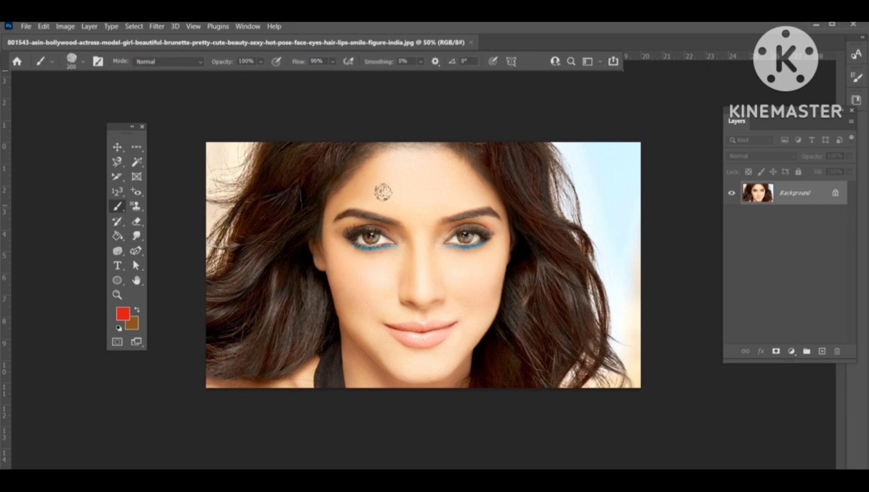
{"action": "mouse_move", "coordinate": [406, 186]}
{"action": "left_mouse_down"}
{"action": "mouse_move", "coordinate": [411, 158]}
{"action": "mouse_move", "coordinate": [460, 154]}
{"action": "mouse_move", "coordinate": [514, 166]}
{"action": "mouse_move", "coordinate": [537, 212]}
{"action": "left_mouse_up"}
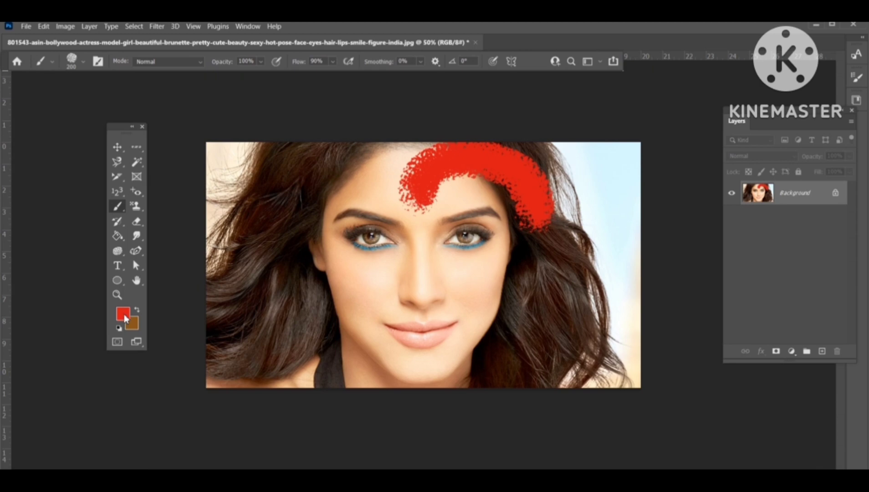
{"action": "key", "text": "ctrl+z"}
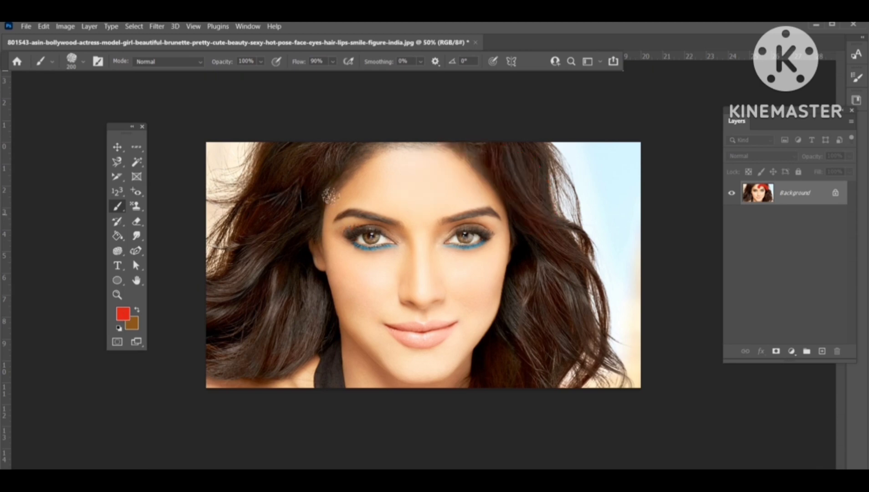
Step: Select the Brush Light Texture Medium Tip brush and paint red loops around the eyes
{"action": "left_click", "coordinate": [83, 64]}
{"action": "scroll", "coordinate": [91, 274], "scroll_direction": "down", "scroll_amount": 3}
{"action": "left_click", "coordinate": [80, 230]}
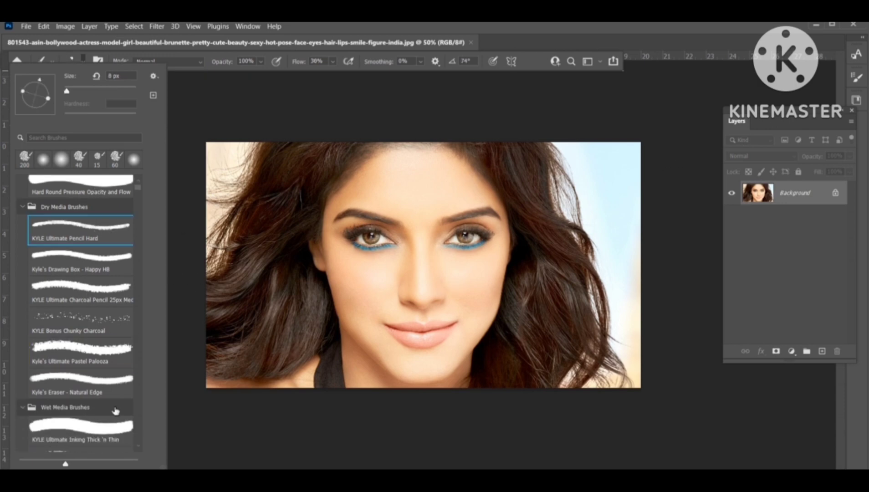
{"action": "left_click", "coordinate": [91, 320]}
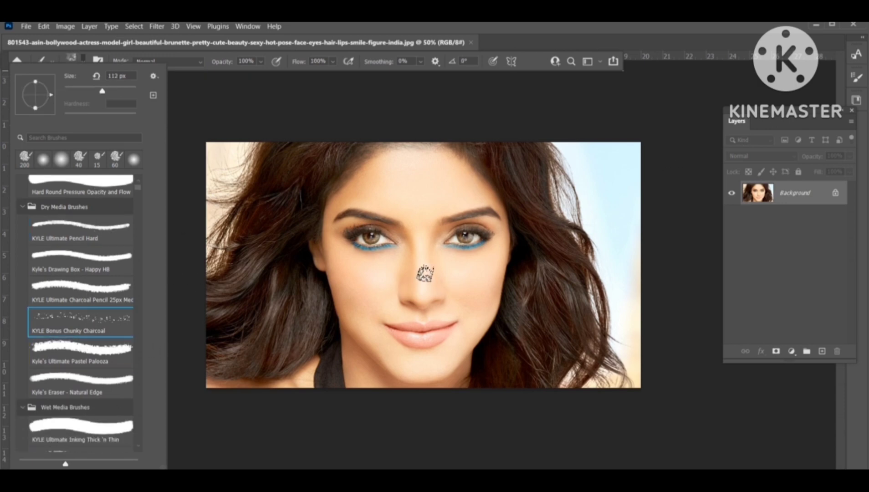
{"action": "scroll", "coordinate": [150, 208], "scroll_direction": "down", "scroll_amount": 3}
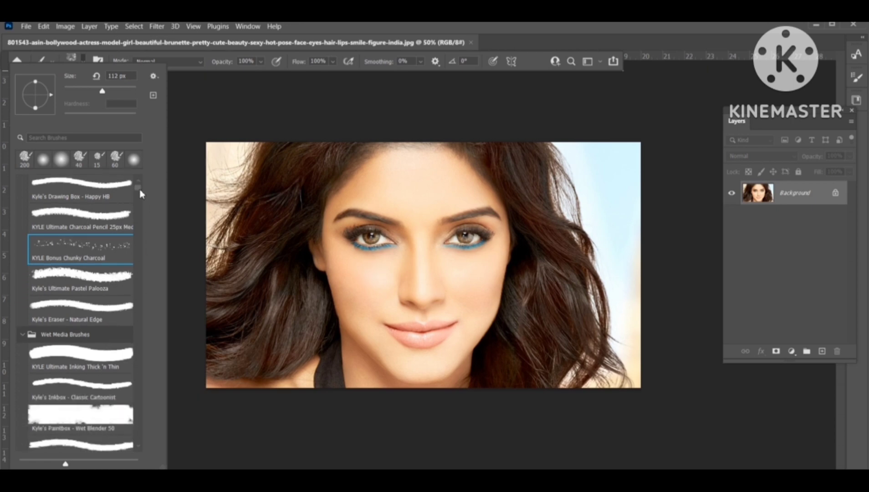
{"action": "scroll", "coordinate": [141, 385], "scroll_direction": "down", "scroll_amount": 15}
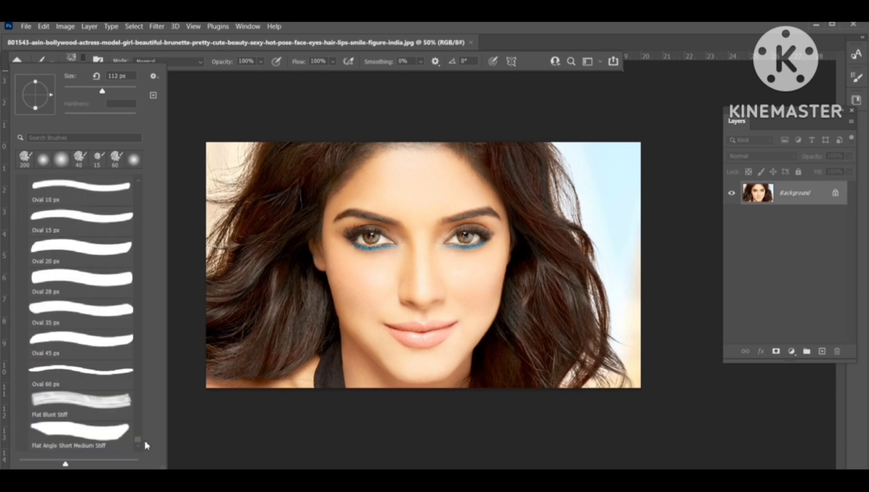
{"action": "scroll", "coordinate": [69, 293], "scroll_direction": "up", "scroll_amount": 10}
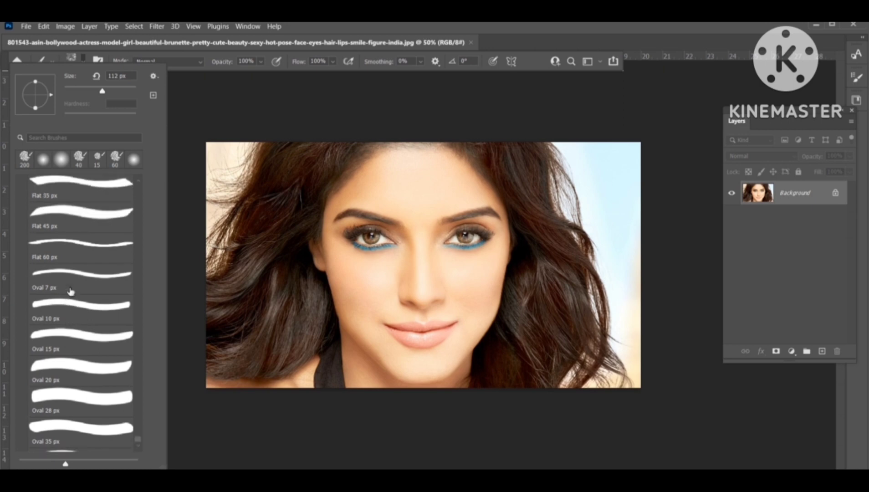
{"action": "scroll", "coordinate": [70, 290], "scroll_direction": "up", "scroll_amount": 6}
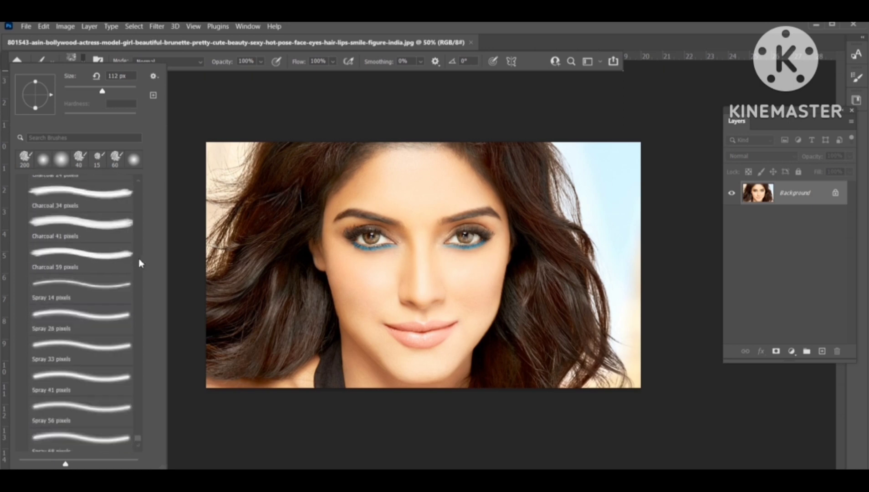
{"action": "scroll", "coordinate": [140, 263], "scroll_direction": "up", "scroll_amount": 3}
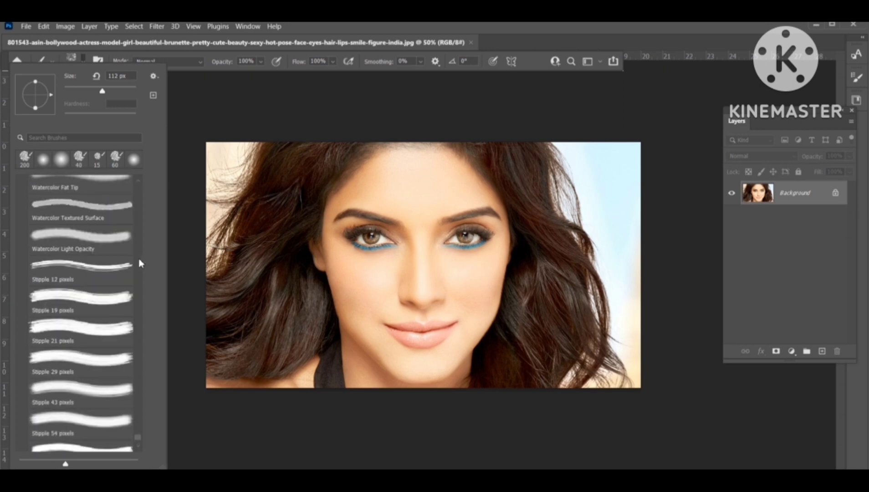
{"action": "scroll", "coordinate": [122, 268], "scroll_direction": "up", "scroll_amount": 4}
{"action": "left_click", "coordinate": [102, 318]}
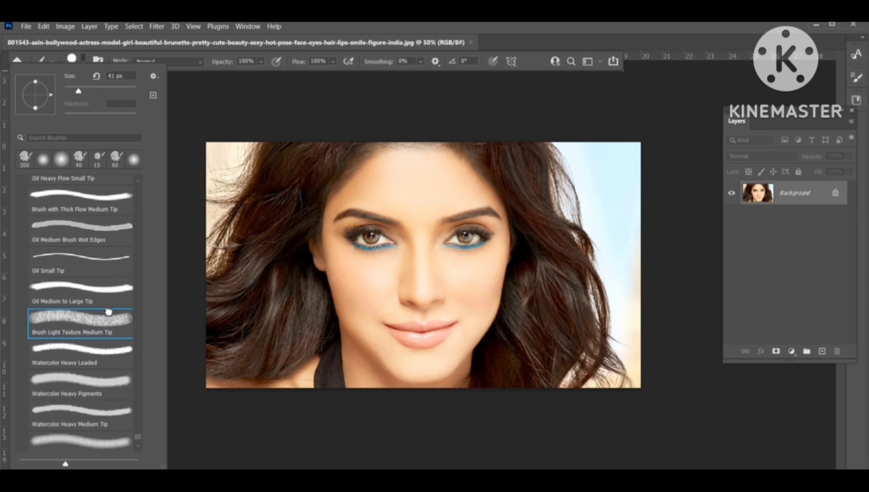
{"action": "left_click", "coordinate": [410, 208]}
{"action": "mouse_move", "coordinate": [424, 205]}
{"action": "left_mouse_down"}
{"action": "mouse_move", "coordinate": [362, 184]}
{"action": "mouse_move", "coordinate": [341, 208]}
{"action": "left_mouse_up"}
Step: Switch to the Pencil tool and draw a thick red stroke across the lower face
{"action": "right_click", "coordinate": [118, 211]}
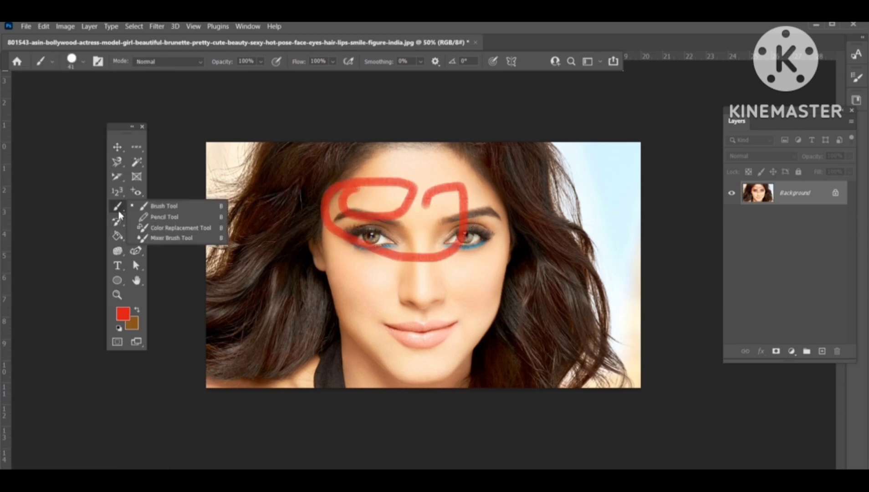
{"action": "left_click", "coordinate": [165, 217]}
{"action": "mouse_move", "coordinate": [438, 273]}
{"action": "left_mouse_down"}
{"action": "mouse_move", "coordinate": [346, 320]}
{"action": "mouse_move", "coordinate": [431, 314]}
{"action": "mouse_move", "coordinate": [491, 251]}
{"action": "left_mouse_up"}
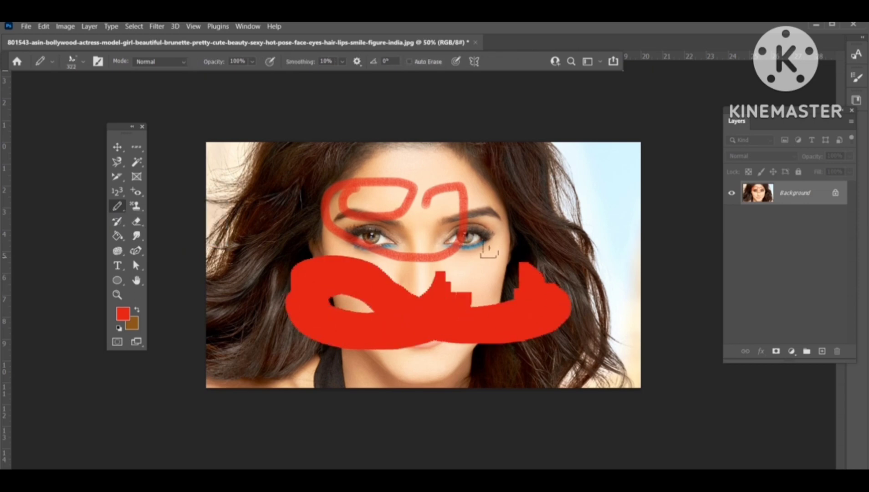
Step: Undo the pencil and brush strokes and recolour the hair red with the Color Replacement tool
{"action": "right_click", "coordinate": [119, 209]}
{"action": "left_click", "coordinate": [190, 228]}
{"action": "key", "text": "ctrl+z"}
{"action": "key", "text": "ctrl+z"}
{"action": "key", "text": "ctrl+z"}
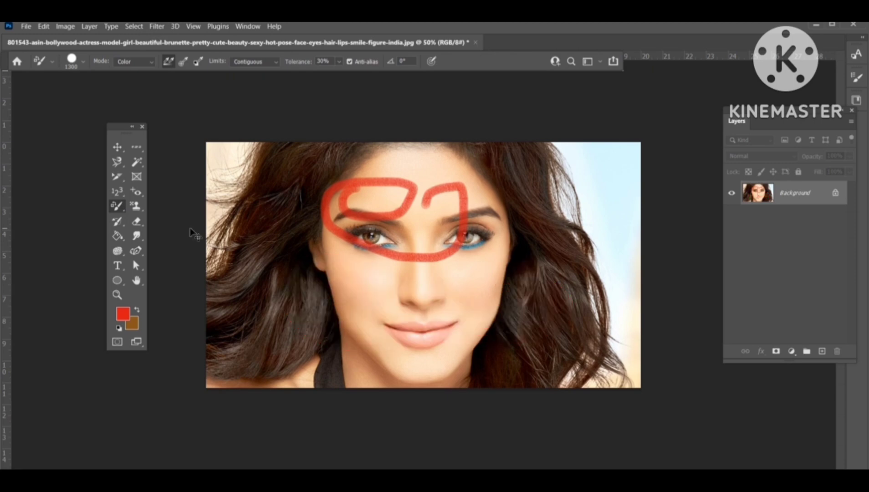
{"action": "key", "text": "ctrl+z"}
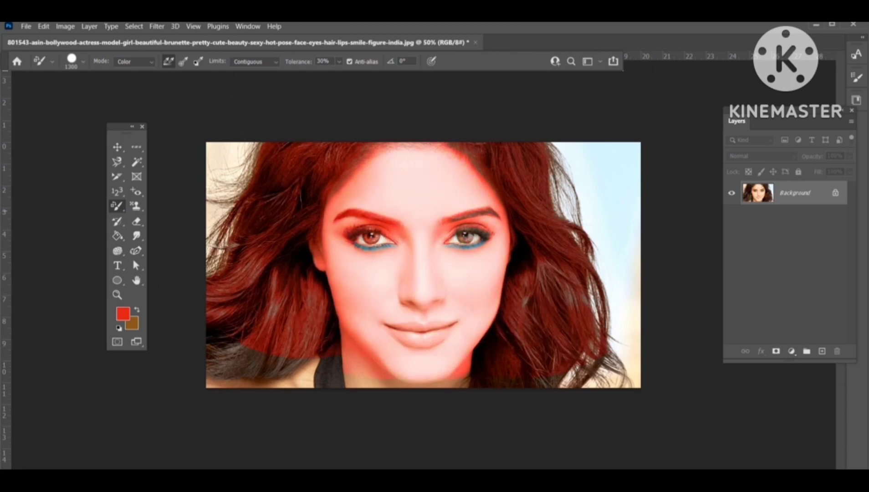
{"action": "left_click_drag", "start_coordinate": [305, 211], "coordinate": [283, 291]}
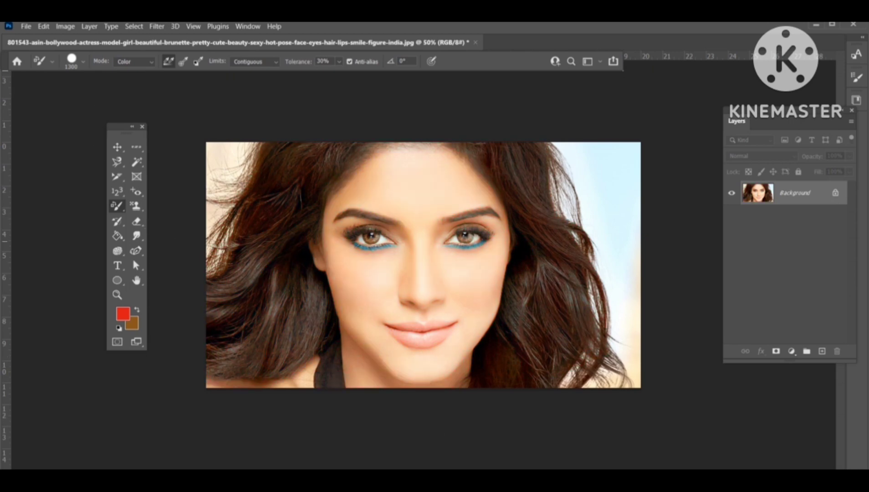
Step: Enlarge the Mixer Brush, smear skin tone across the left side of the face and hair, and undo the smears
{"action": "right_click", "coordinate": [117, 205]}
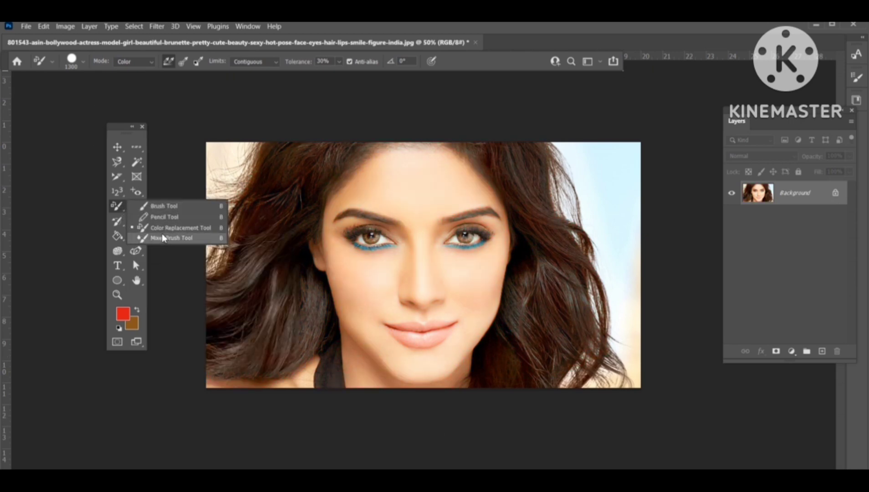
{"action": "left_click", "coordinate": [166, 238]}
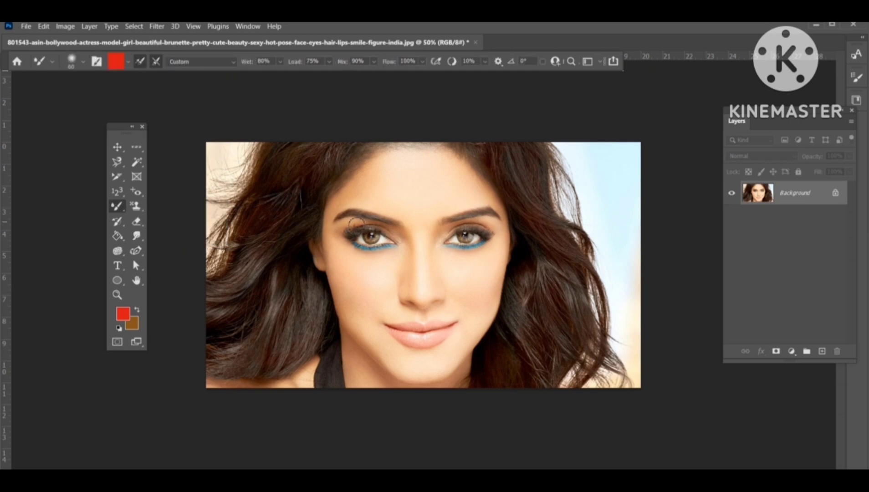
{"action": "key", "text": "bracketright"}
{"action": "key", "text": "bracketright"}
{"action": "key", "text": "bracketright"}
{"action": "mouse_move", "coordinate": [374, 214]}
{"action": "left_mouse_down"}
{"action": "mouse_move", "coordinate": [319, 237]}
{"action": "mouse_move", "coordinate": [346, 255]}
{"action": "mouse_move", "coordinate": [315, 310]}
{"action": "mouse_move", "coordinate": [401, 350]}
{"action": "left_mouse_up"}
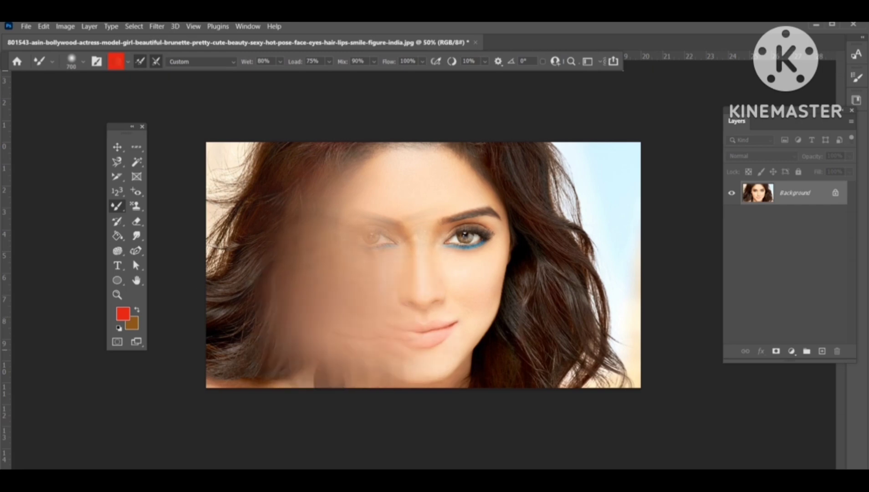
{"action": "mouse_move", "coordinate": [346, 346]}
{"action": "left_mouse_down"}
{"action": "mouse_move", "coordinate": [255, 319]}
{"action": "mouse_move", "coordinate": [282, 237]}
{"action": "mouse_move", "coordinate": [246, 196]}
{"action": "mouse_move", "coordinate": [264, 159]}
{"action": "left_mouse_up"}
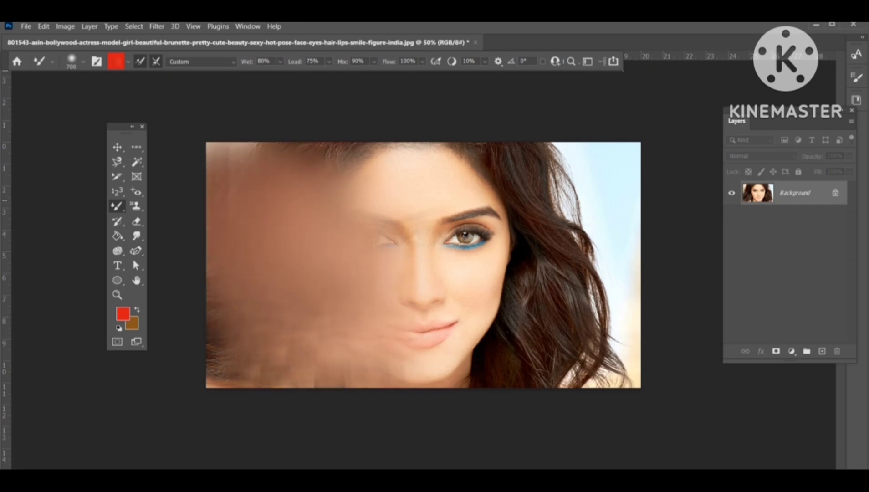
{"action": "mouse_move", "coordinate": [292, 218]}
{"action": "left_mouse_down"}
{"action": "mouse_move", "coordinate": [232, 237]}
{"action": "mouse_move", "coordinate": [228, 355]}
{"action": "mouse_move", "coordinate": [337, 360]}
{"action": "left_mouse_up"}
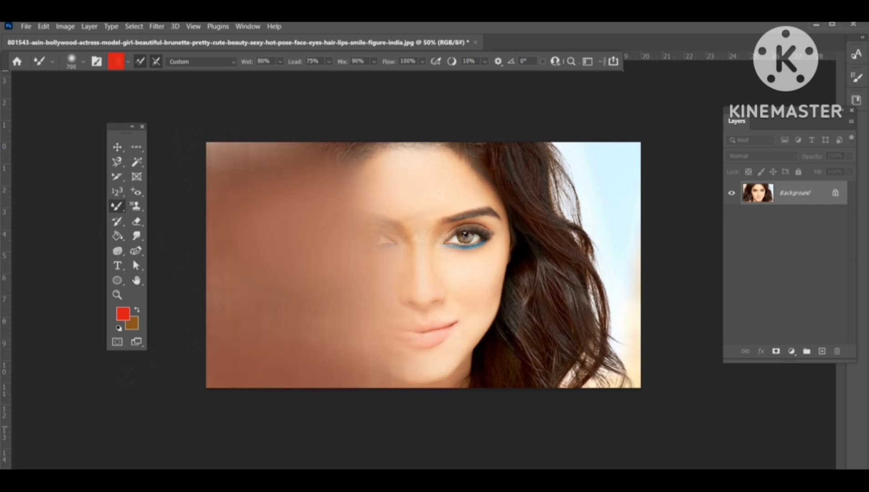
{"action": "key", "text": "ctrl+z"}
{"action": "key", "text": "ctrl+z"}
{"action": "key", "text": "ctrl+z"}
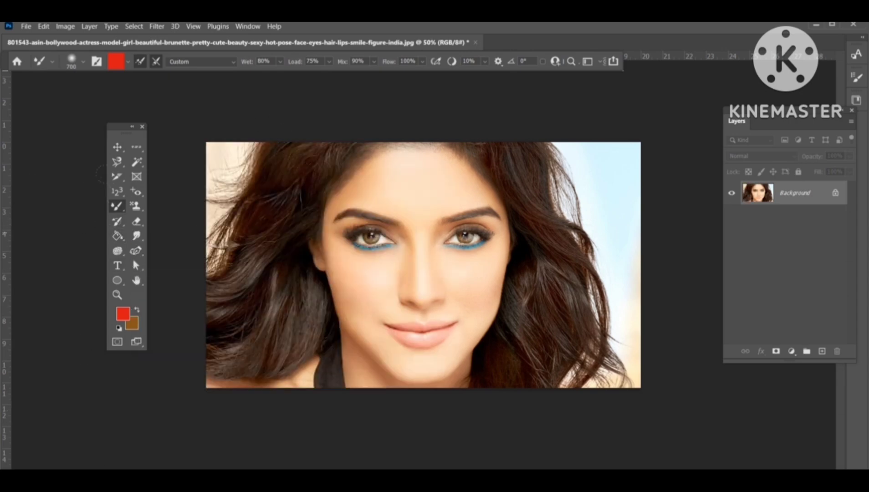
Step: Switch to the Pattern Stamp tool and close the edited actress photo without saving changes
{"action": "left_click", "coordinate": [135, 206]}
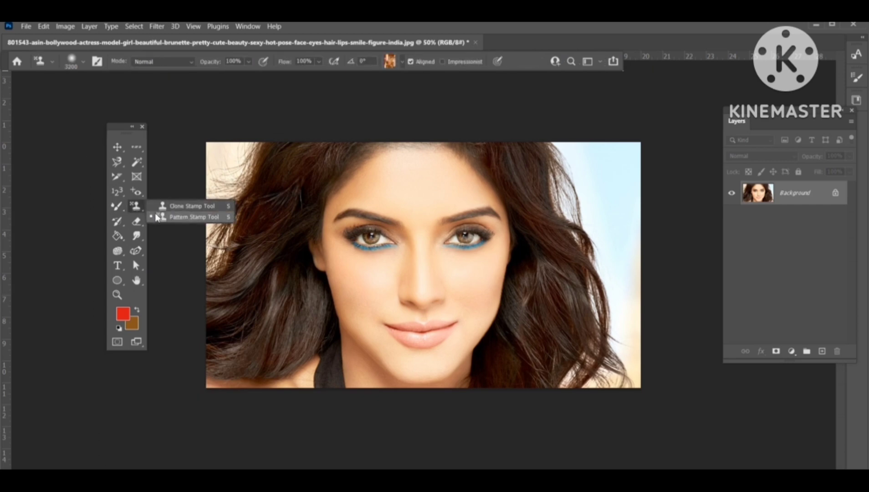
{"action": "left_click", "coordinate": [132, 206]}
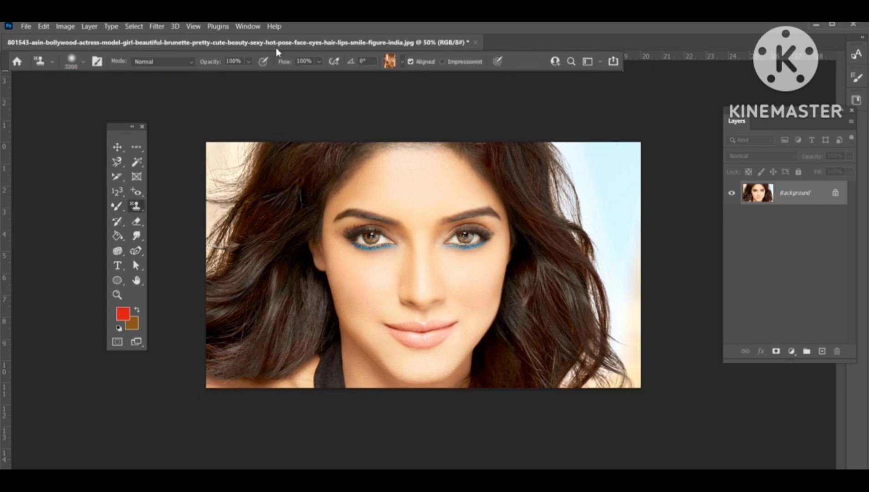
{"action": "left_click", "coordinate": [476, 43]}
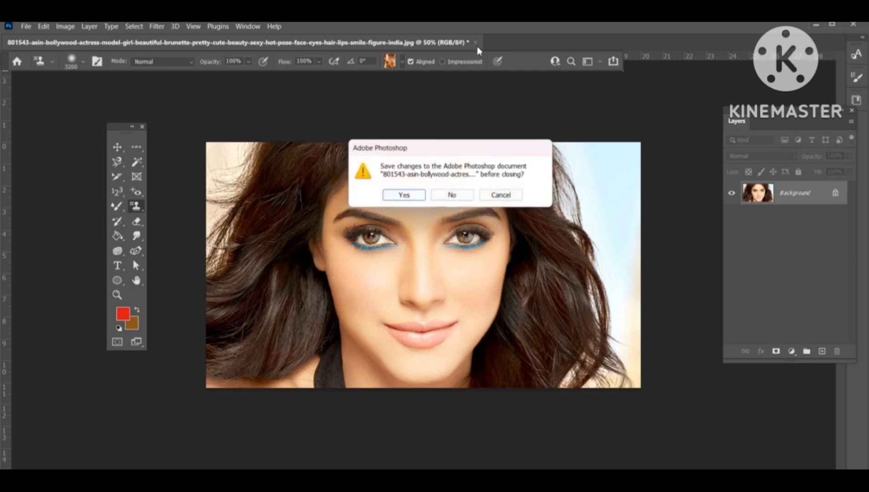
{"action": "left_click", "coordinate": [453, 198]}
Step: Create a new A4 document, 210 x 297 mm at 300 ppi, from the recent presets
{"action": "left_click", "coordinate": [26, 26]}
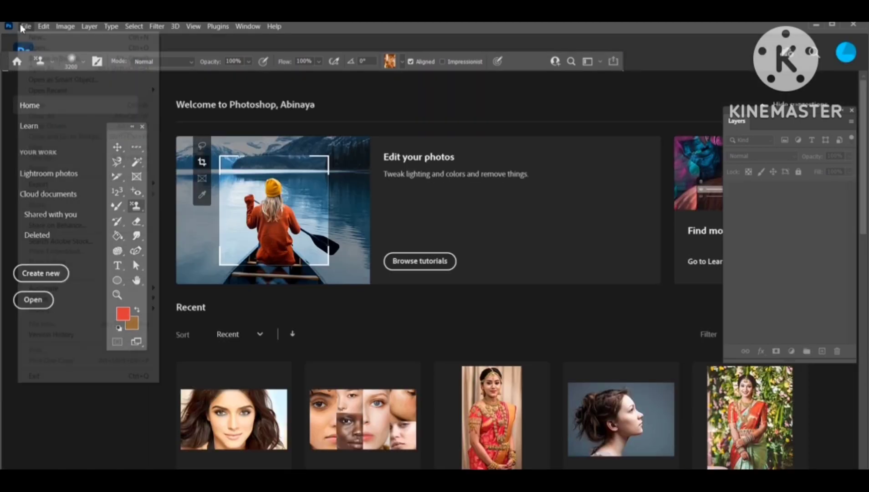
{"action": "left_click", "coordinate": [34, 34]}
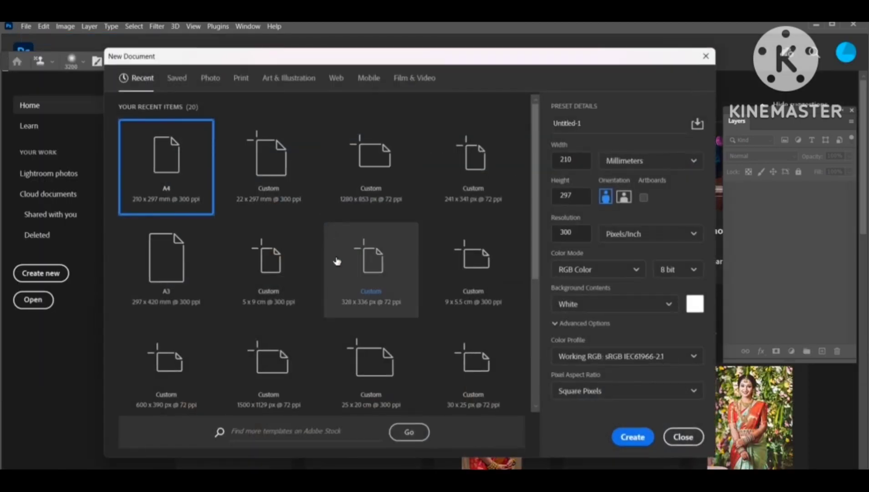
{"action": "double_click", "coordinate": [208, 191]}
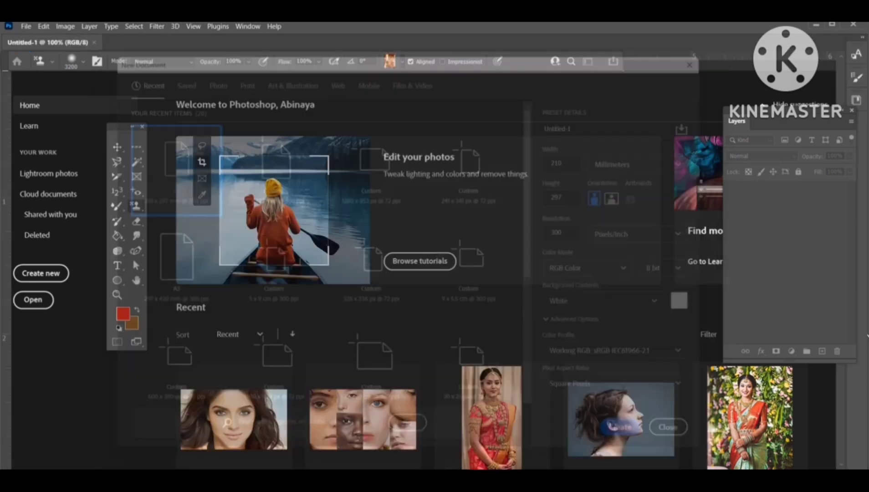
Step: Open the photo 0ce714882b302fbc6cb3651a4ad4dae8 from the Pictures folder
{"action": "left_click", "coordinate": [31, 27]}
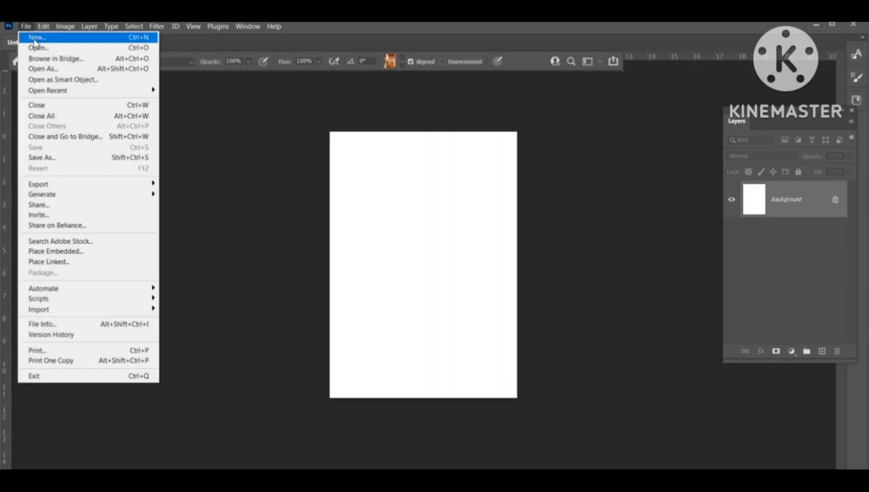
{"action": "left_click", "coordinate": [34, 48]}
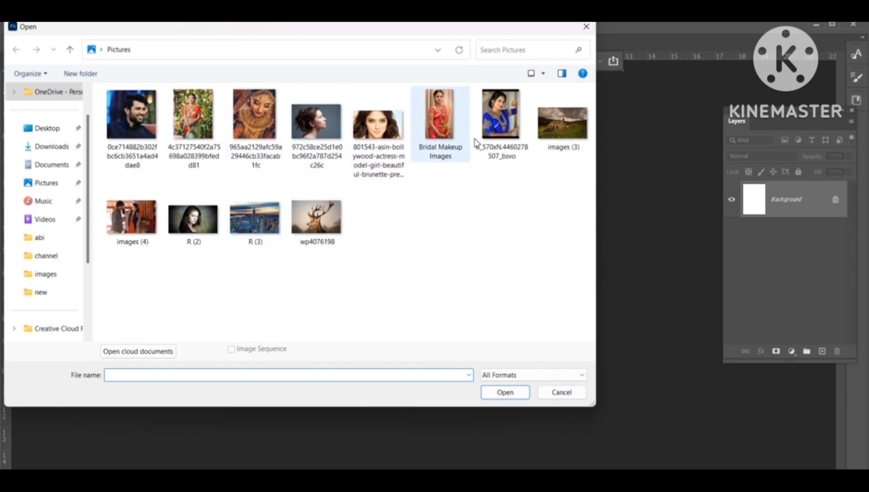
{"action": "double_click", "coordinate": [501, 110]}
{"action": "left_click", "coordinate": [462, 195]}
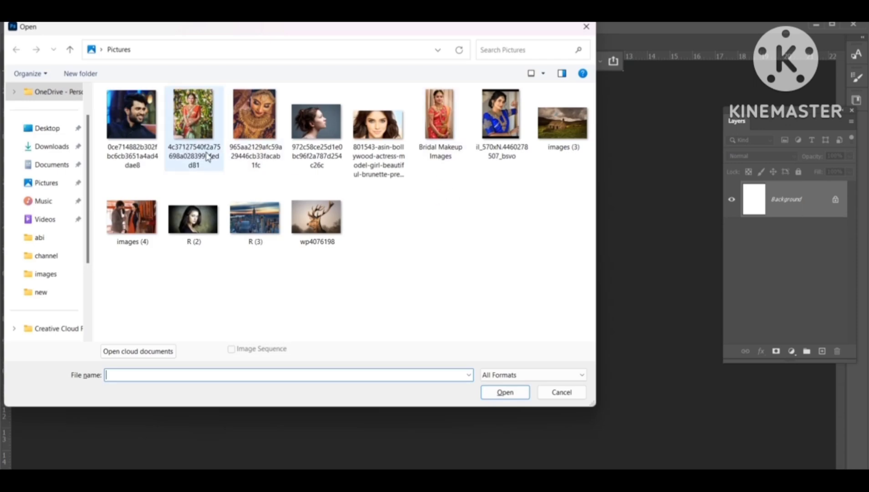
{"action": "left_click", "coordinate": [151, 152]}
{"action": "double_click", "coordinate": [150, 152]}
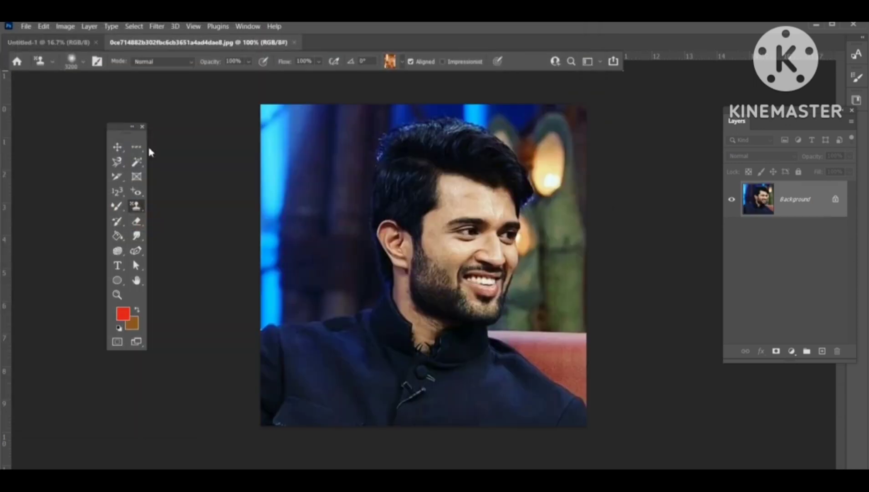
Step: Try a Clone Stamp stroke on the blank A4 page and undo it, returning to the man's photo
{"action": "right_click", "coordinate": [135, 205]}
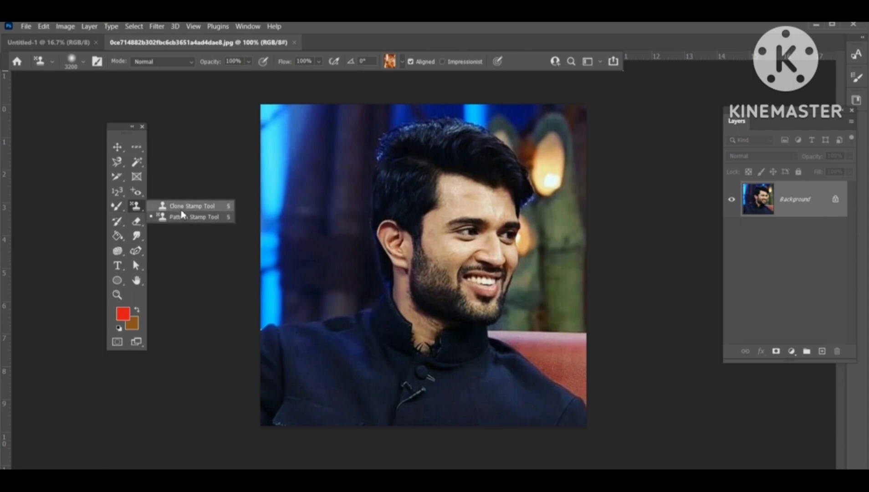
{"action": "left_click", "coordinate": [182, 206]}
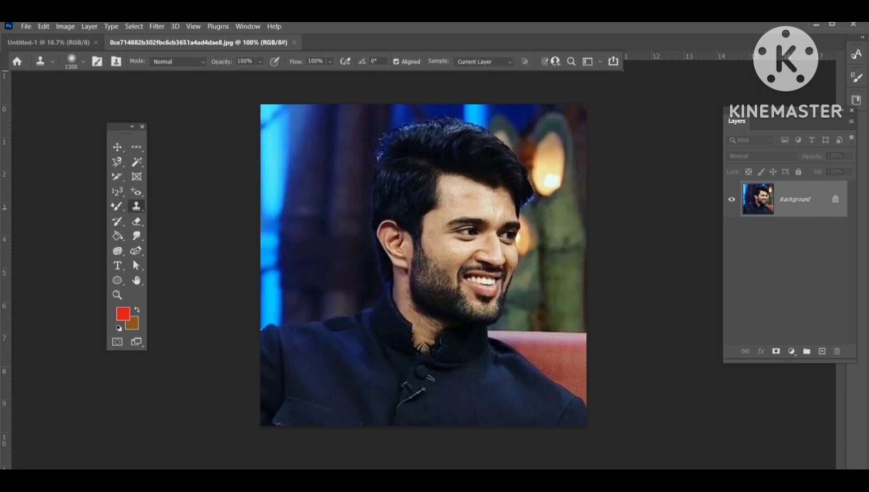
{"action": "left_click", "coordinate": [55, 41]}
{"action": "mouse_move", "coordinate": [378, 187]}
{"action": "left_mouse_down"}
{"action": "mouse_move", "coordinate": [357, 175]}
{"action": "mouse_move", "coordinate": [360, 219]}
{"action": "mouse_move", "coordinate": [385, 218]}
{"action": "left_mouse_up"}
{"action": "key", "text": "ctrl+z"}
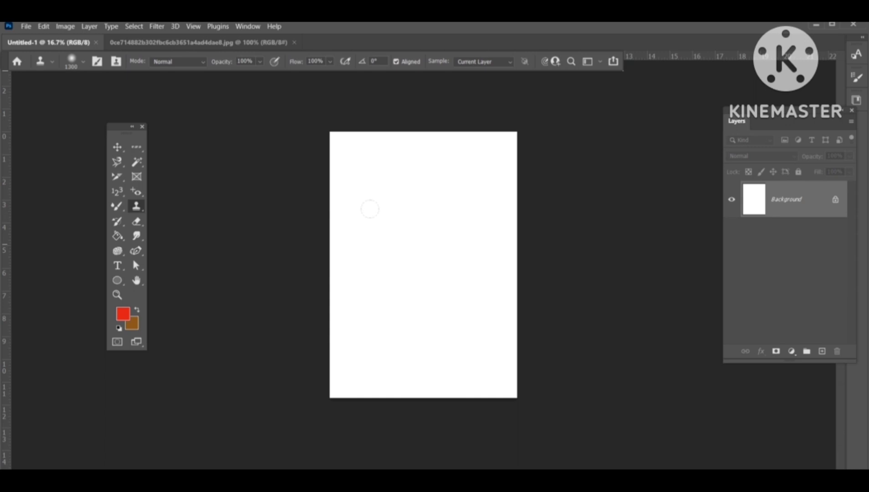
{"action": "left_click", "coordinate": [229, 43]}
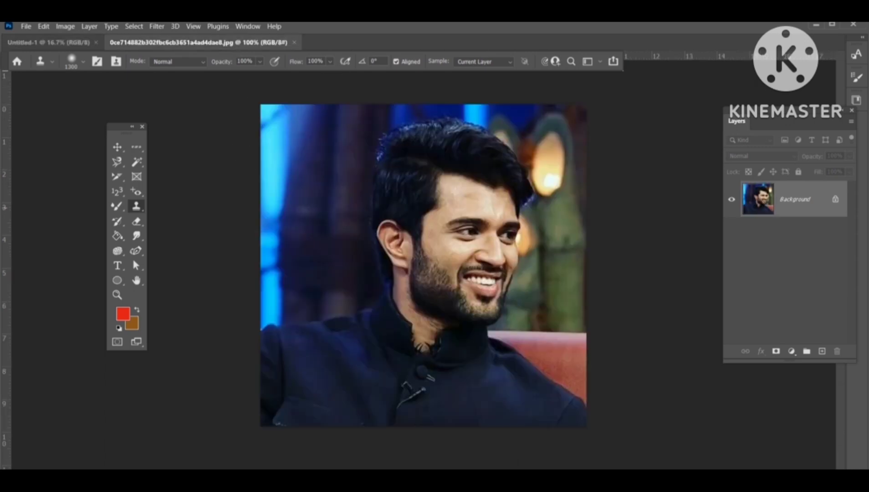
Step: Switch to the Pattern Stamp tool and define the man's whole photo as a new pattern
{"action": "right_click", "coordinate": [136, 207]}
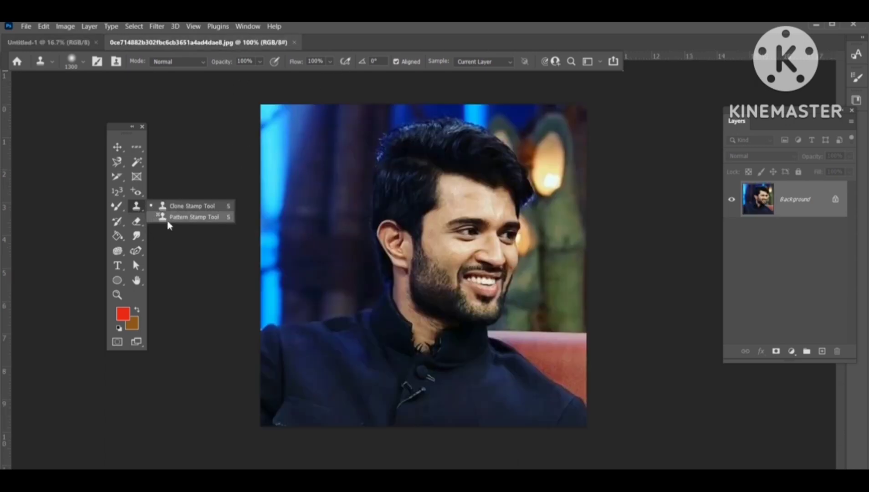
{"action": "left_click", "coordinate": [193, 217]}
{"action": "left_click", "coordinate": [400, 63]}
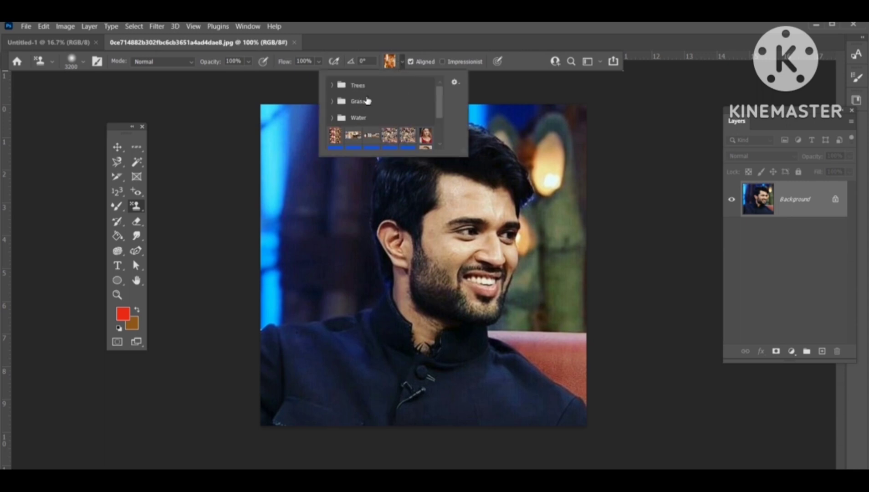
{"action": "left_click_drag", "start_coordinate": [438, 100], "coordinate": [436, 124]}
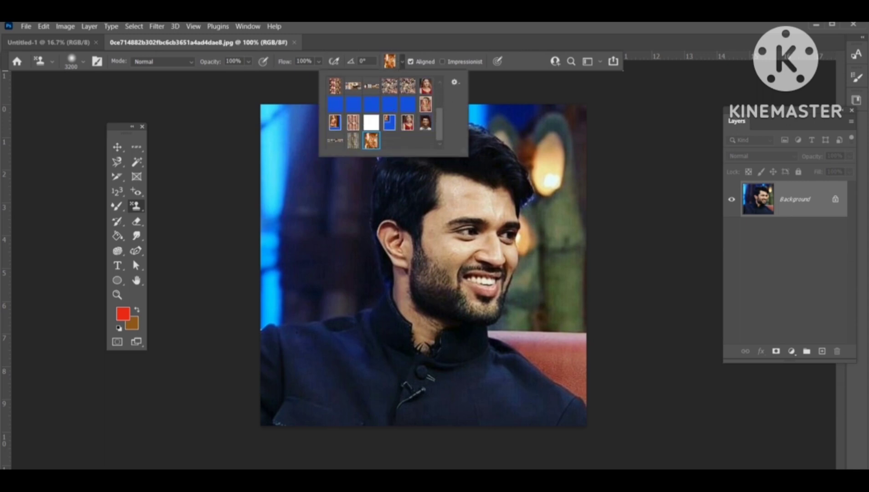
{"action": "left_click", "coordinate": [43, 26]}
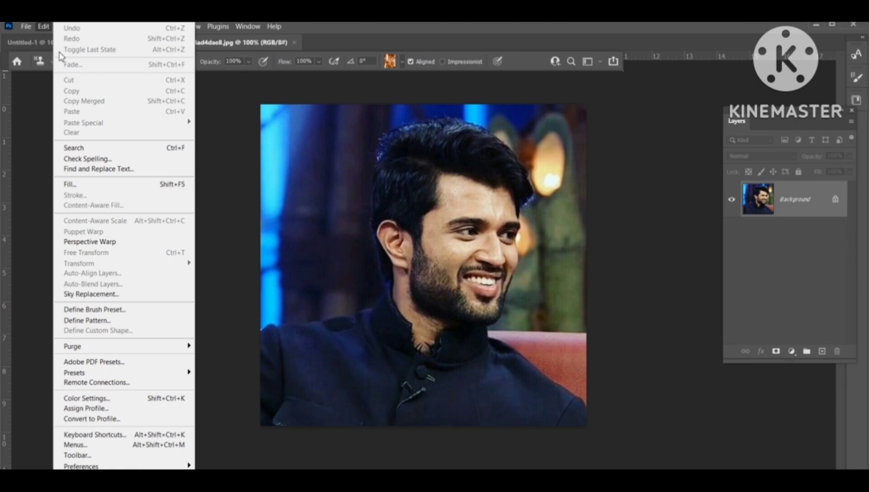
{"action": "left_click", "coordinate": [119, 322]}
{"action": "left_click", "coordinate": [459, 156]}
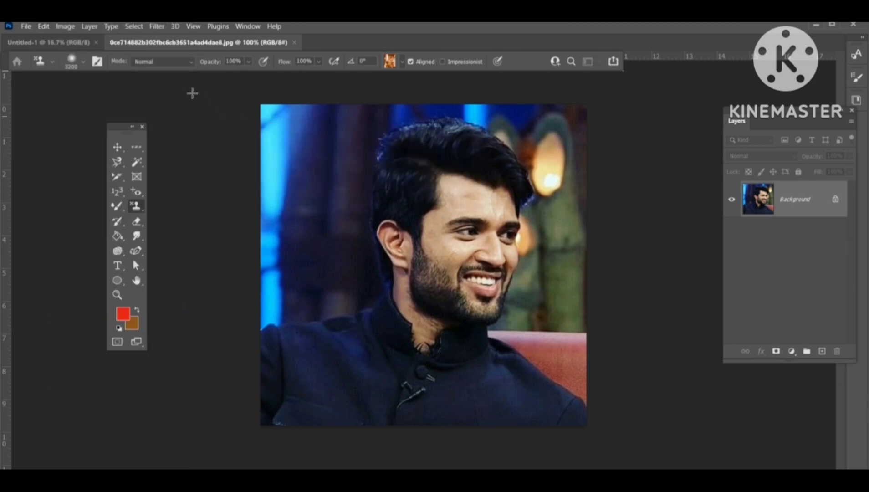
Step: Pick the new photo pattern and paint the A4 page with it using the Pattern Stamp tool
{"action": "left_click", "coordinate": [48, 42]}
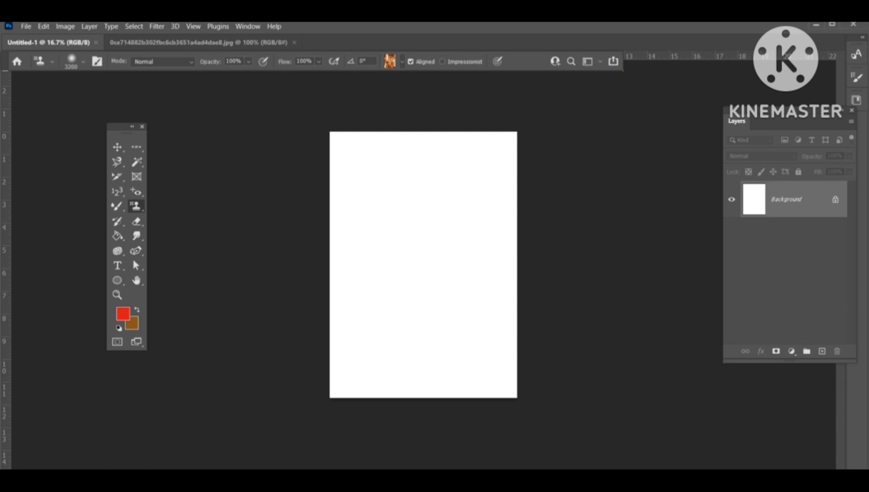
{"action": "left_click", "coordinate": [401, 63]}
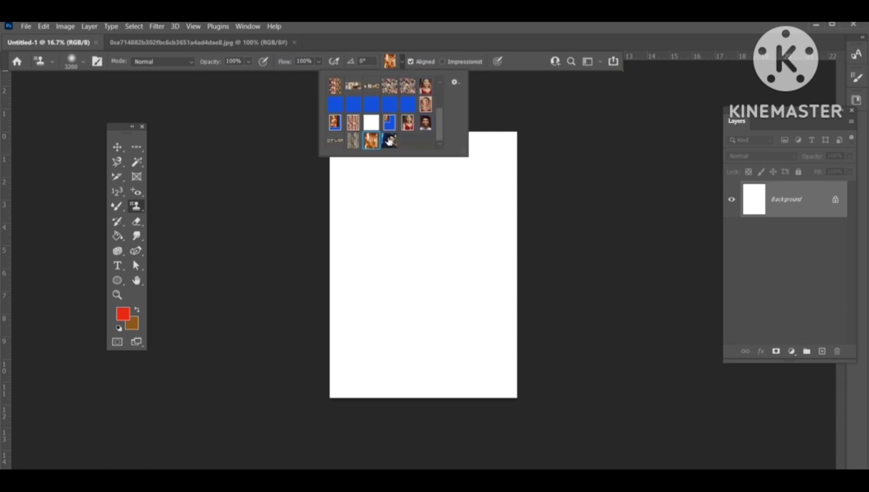
{"action": "left_click", "coordinate": [389, 141]}
{"action": "mouse_move", "coordinate": [494, 157]}
{"action": "left_mouse_down"}
{"action": "mouse_move", "coordinate": [355, 227]}
{"action": "mouse_move", "coordinate": [325, 304]}
{"action": "mouse_move", "coordinate": [485, 382]}
{"action": "mouse_move", "coordinate": [483, 403]}
{"action": "left_mouse_up"}
Step: Zoom in to inspect the pattern-filled page, then zoom back out to view it whole
{"action": "key", "text": "ctrl+plus"}
{"action": "key", "text": "ctrl+plus"}
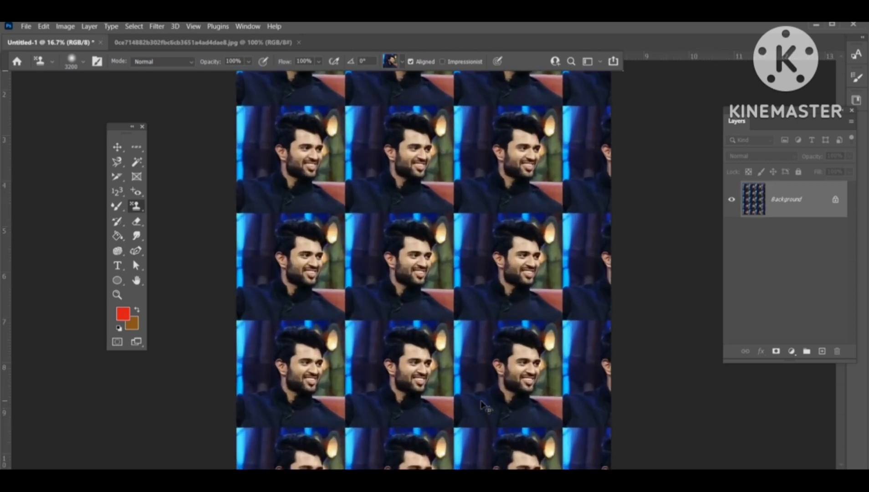
{"action": "key", "text": "ctrl+plus"}
{"action": "key", "text": "ctrl+plus"}
{"action": "key", "text": "ctrl+plus"}
{"action": "key", "text": "ctrl+plus"}
{"action": "key", "text": "ctrl+plus"}
{"action": "key", "text": "ctrl+plus"}
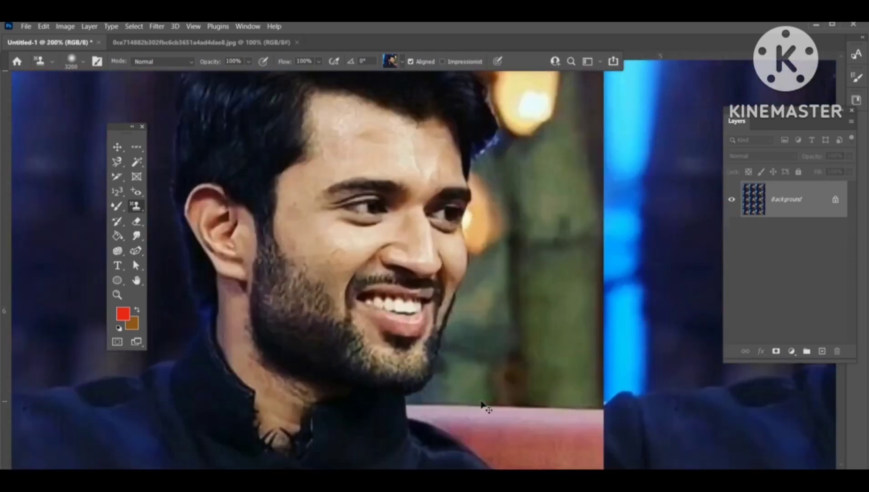
{"action": "key", "text": "ctrl+minus"}
{"action": "key", "text": "ctrl+minus"}
{"action": "key", "text": "ctrl+minus"}
{"action": "key", "text": "ctrl+minus"}
{"action": "key", "text": "ctrl+minus"}
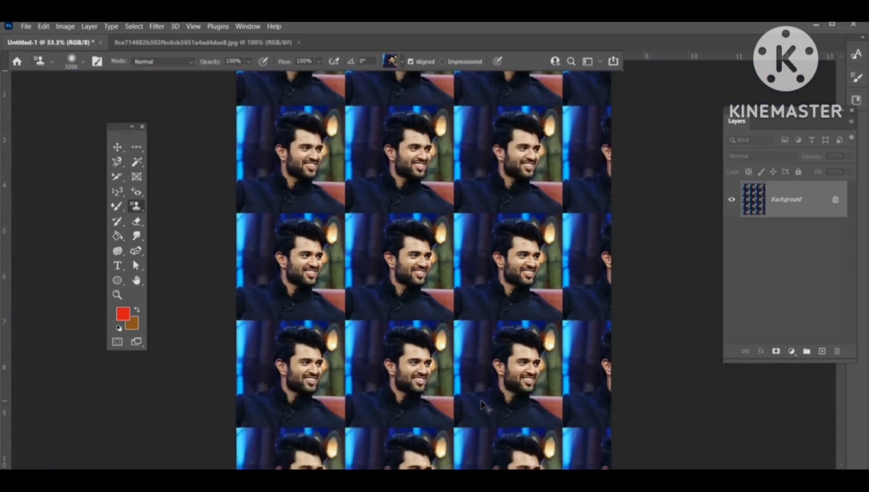
{"action": "key", "text": "ctrl+minus"}
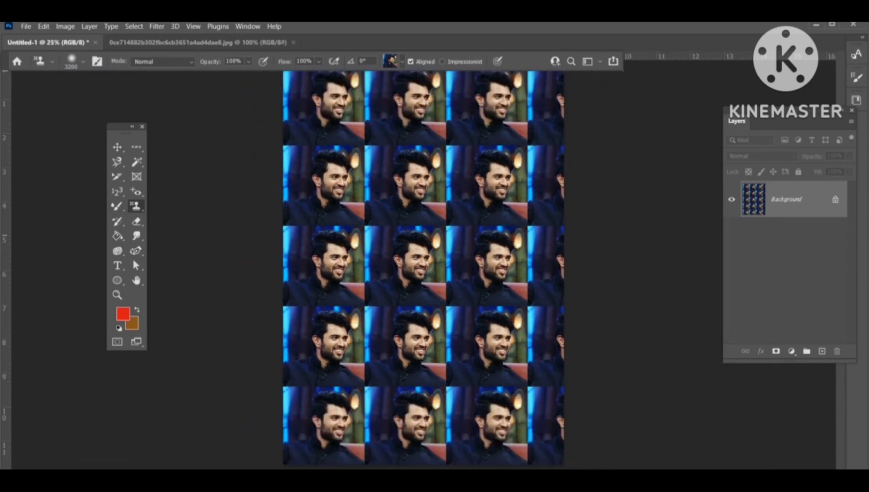
Step: Select the History Brush tool and open the bridal photo 965aa2129afc59a29446cb33facab1fc
{"action": "left_click", "coordinate": [116, 225]}
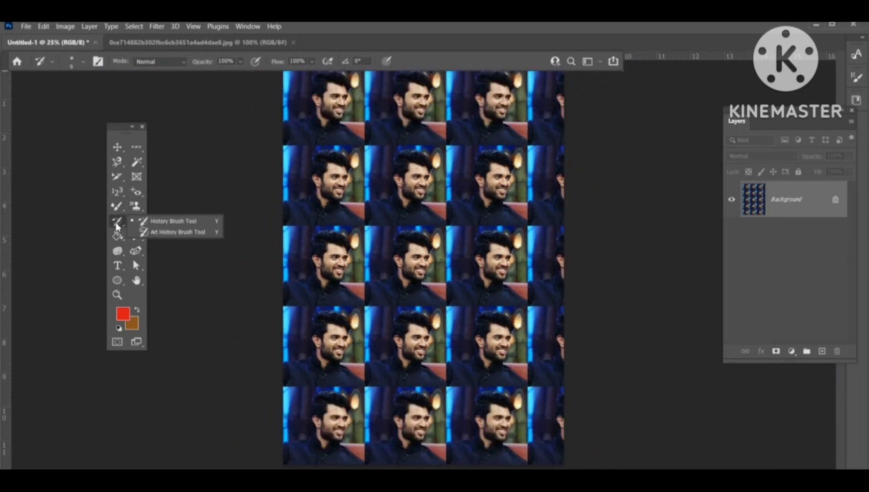
{"action": "left_click", "coordinate": [176, 221]}
{"action": "left_click", "coordinate": [136, 41]}
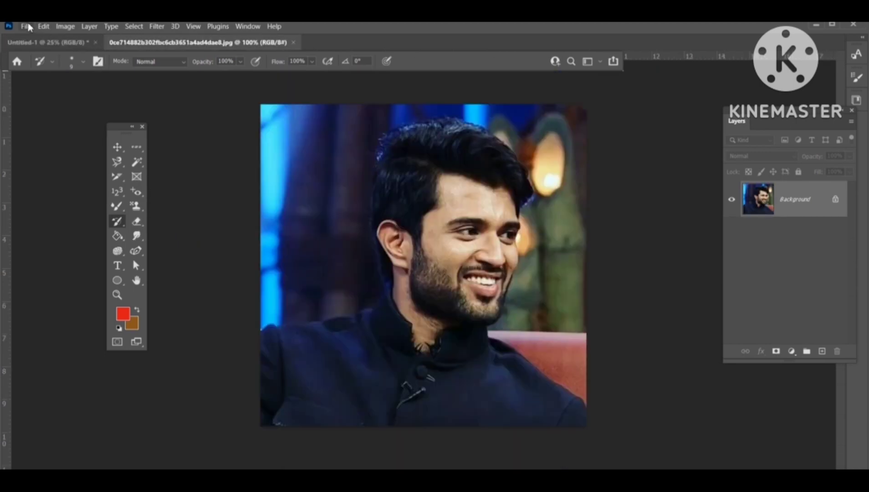
{"action": "left_click", "coordinate": [26, 26]}
{"action": "left_click", "coordinate": [44, 49]}
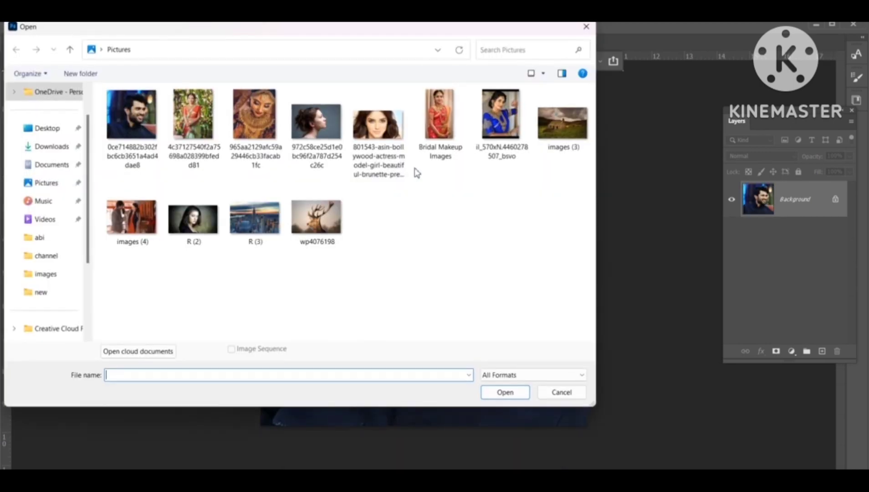
{"action": "double_click", "coordinate": [248, 142]}
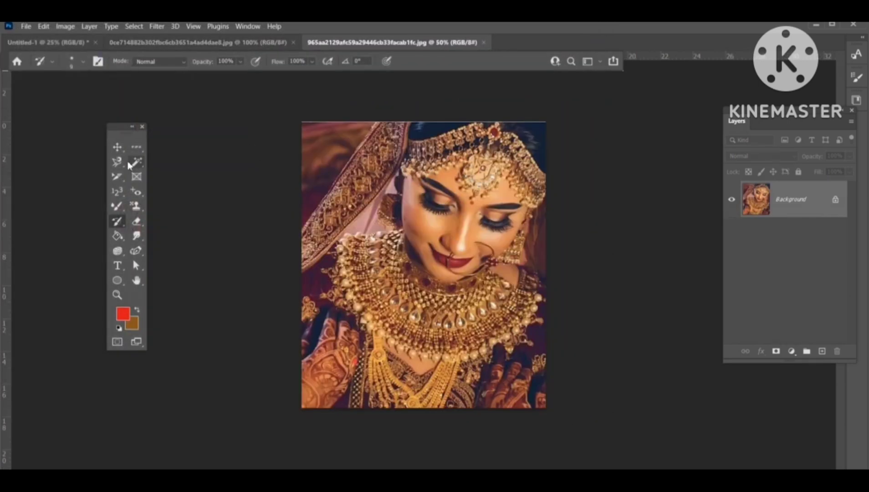
Step: Reselect the History Brush and convert the bridal photo to Black and White with default settings
{"action": "right_click", "coordinate": [119, 225]}
{"action": "left_click", "coordinate": [142, 226]}
{"action": "left_click", "coordinate": [66, 27]}
{"action": "mouse_move", "coordinate": [82, 53]}
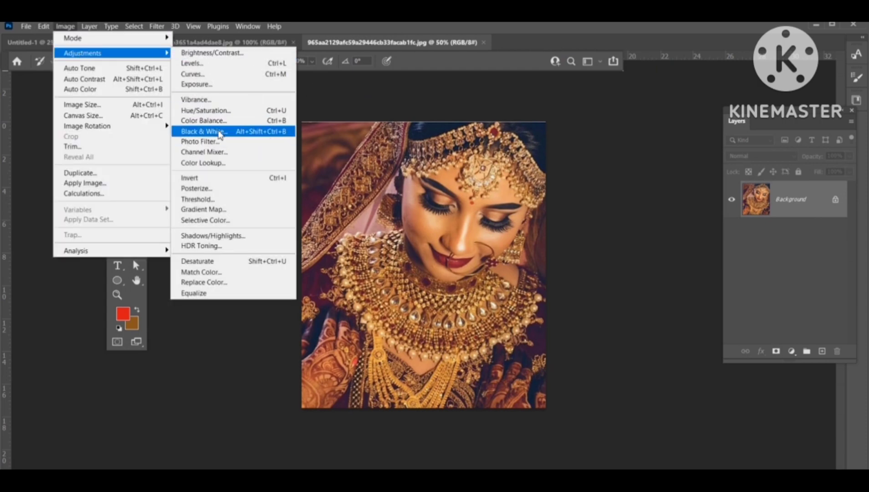
{"action": "left_click", "coordinate": [204, 131]}
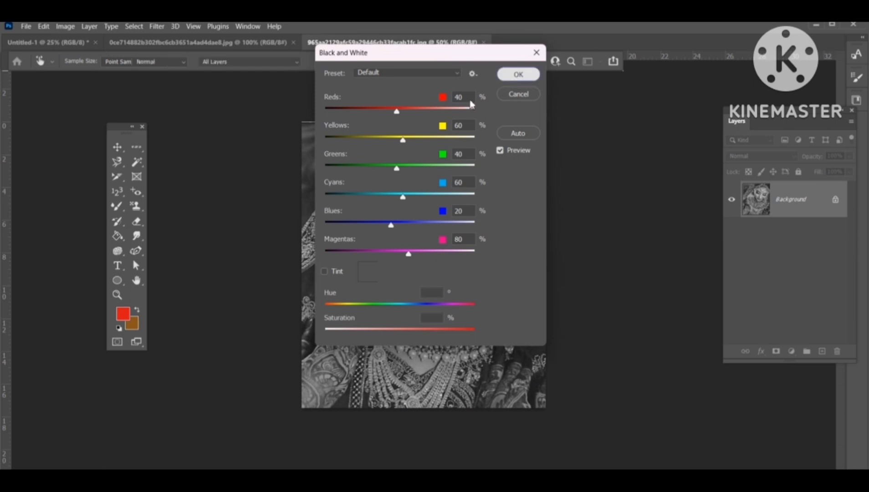
{"action": "left_click", "coordinate": [506, 75]}
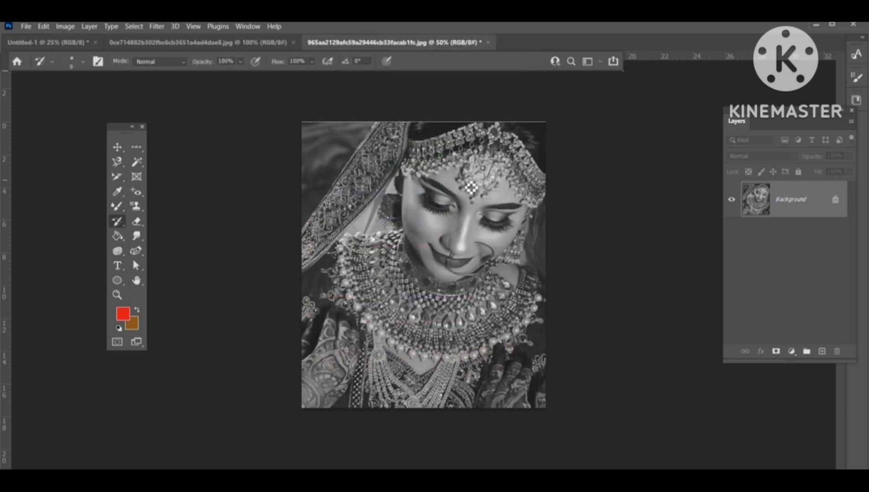
Step: Enlarge the History Brush to 150 px and paint colour back onto the headpiece and necklace
{"action": "key", "text": "bracketright"}
{"action": "key", "text": "bracketright"}
{"action": "key", "text": "bracketright"}
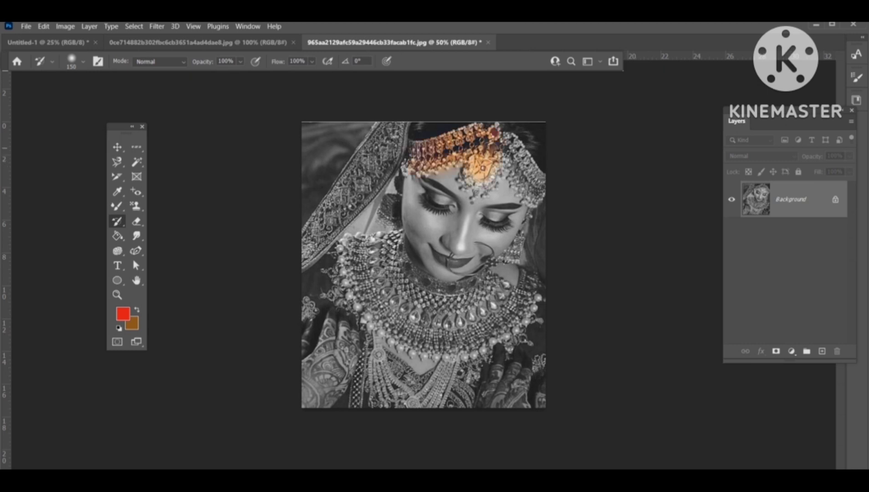
{"action": "left_click_drag", "start_coordinate": [496, 165], "coordinate": [545, 183]}
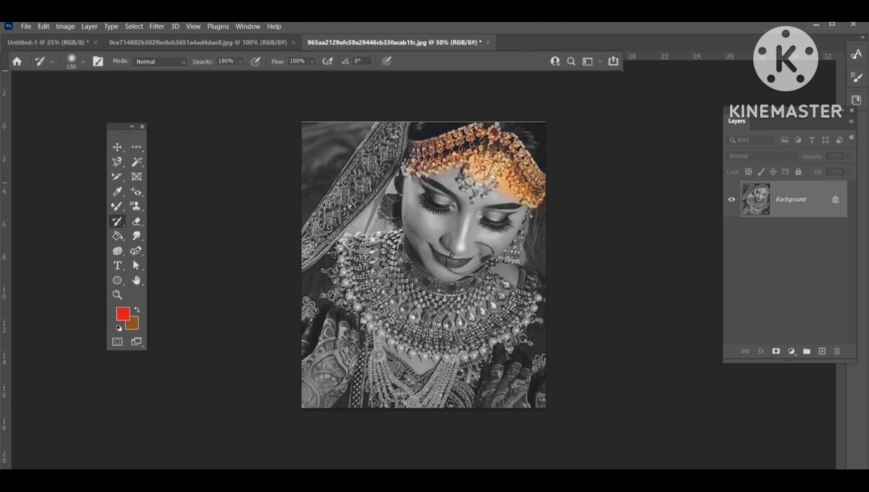
{"action": "left_click_drag", "start_coordinate": [473, 176], "coordinate": [479, 188]}
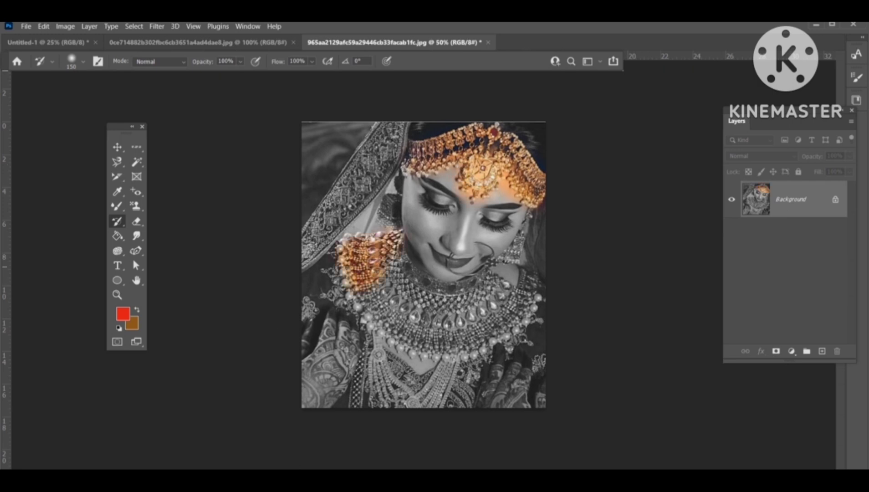
{"action": "mouse_move", "coordinate": [417, 297]}
{"action": "left_mouse_down"}
{"action": "mouse_move", "coordinate": [511, 294]}
{"action": "mouse_move", "coordinate": [457, 351]}
{"action": "mouse_move", "coordinate": [360, 301]}
{"action": "mouse_move", "coordinate": [499, 299]}
{"action": "left_mouse_up"}
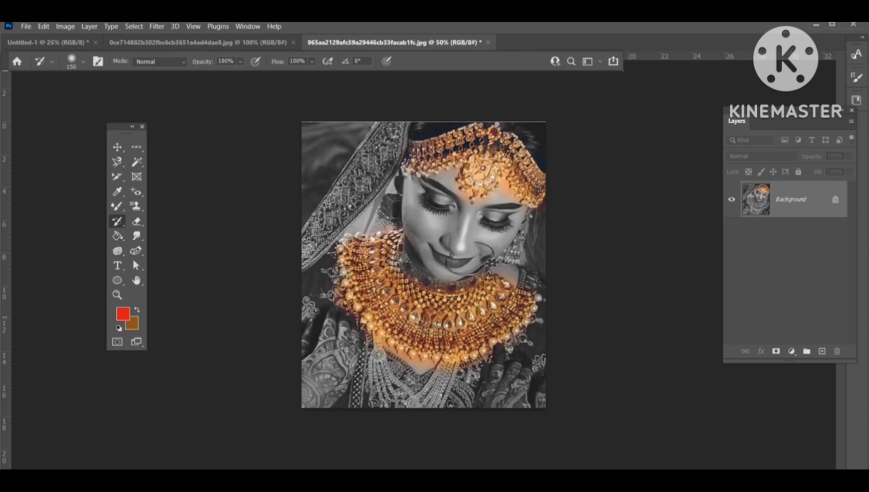
Step: Try a stroke across the bride's face with the Art History Brush, then undo it
{"action": "right_click", "coordinate": [116, 222]}
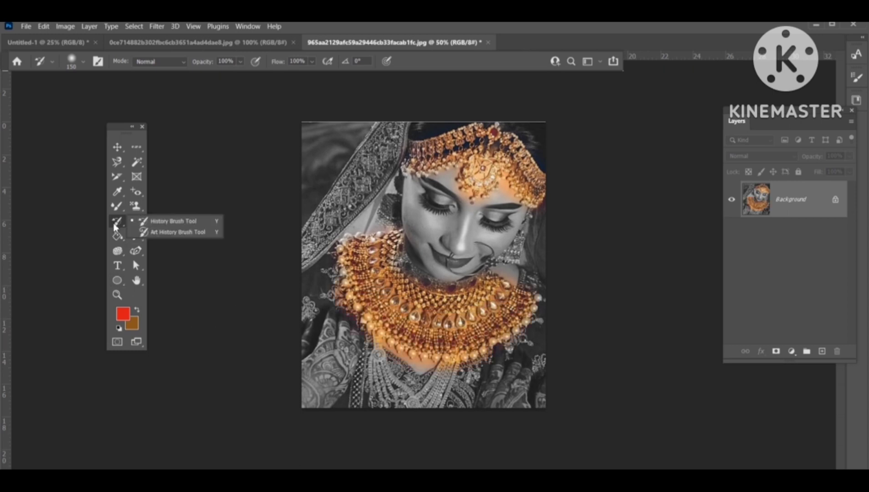
{"action": "left_click", "coordinate": [138, 232]}
{"action": "mouse_move", "coordinate": [417, 219]}
{"action": "left_mouse_down"}
{"action": "mouse_move", "coordinate": [432, 260]}
{"action": "mouse_move", "coordinate": [431, 190]}
{"action": "mouse_move", "coordinate": [450, 186]}
{"action": "mouse_move", "coordinate": [433, 253]}
{"action": "mouse_move", "coordinate": [424, 257]}
{"action": "mouse_move", "coordinate": [471, 176]}
{"action": "mouse_move", "coordinate": [454, 230]}
{"action": "mouse_move", "coordinate": [426, 277]}
{"action": "mouse_move", "coordinate": [473, 259]}
{"action": "mouse_move", "coordinate": [500, 231]}
{"action": "mouse_move", "coordinate": [529, 250]}
{"action": "mouse_move", "coordinate": [498, 275]}
{"action": "mouse_move", "coordinate": [496, 254]}
{"action": "mouse_move", "coordinate": [445, 272]}
{"action": "mouse_move", "coordinate": [453, 238]}
{"action": "mouse_move", "coordinate": [437, 230]}
{"action": "mouse_move", "coordinate": [465, 215]}
{"action": "mouse_move", "coordinate": [446, 213]}
{"action": "mouse_move", "coordinate": [481, 201]}
{"action": "mouse_move", "coordinate": [468, 210]}
{"action": "mouse_move", "coordinate": [479, 225]}
{"action": "mouse_move", "coordinate": [529, 214]}
{"action": "mouse_move", "coordinate": [519, 225]}
{"action": "mouse_move", "coordinate": [393, 192]}
{"action": "mouse_move", "coordinate": [400, 208]}
{"action": "mouse_move", "coordinate": [418, 191]}
{"action": "mouse_move", "coordinate": [406, 247]}
{"action": "mouse_move", "coordinate": [436, 288]}
{"action": "mouse_move", "coordinate": [406, 201]}
{"action": "mouse_move", "coordinate": [395, 258]}
{"action": "mouse_move", "coordinate": [404, 278]}
{"action": "left_mouse_up"}
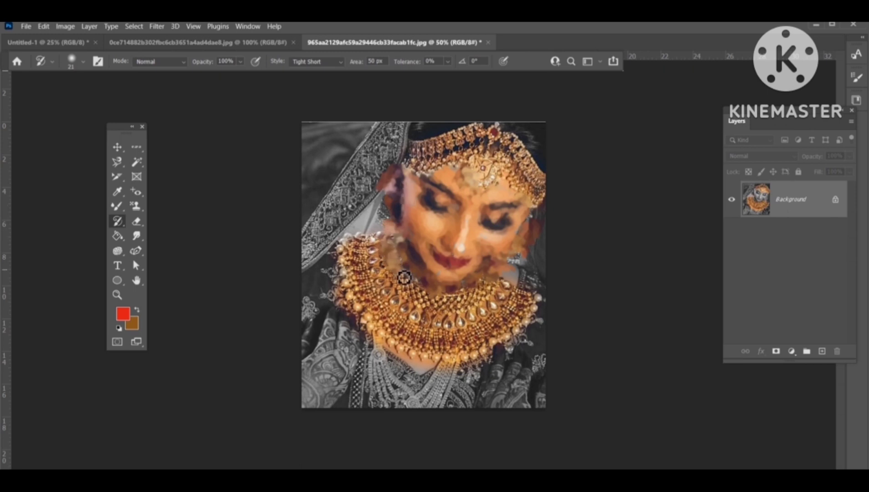
{"action": "key", "text": "ctrl+z"}
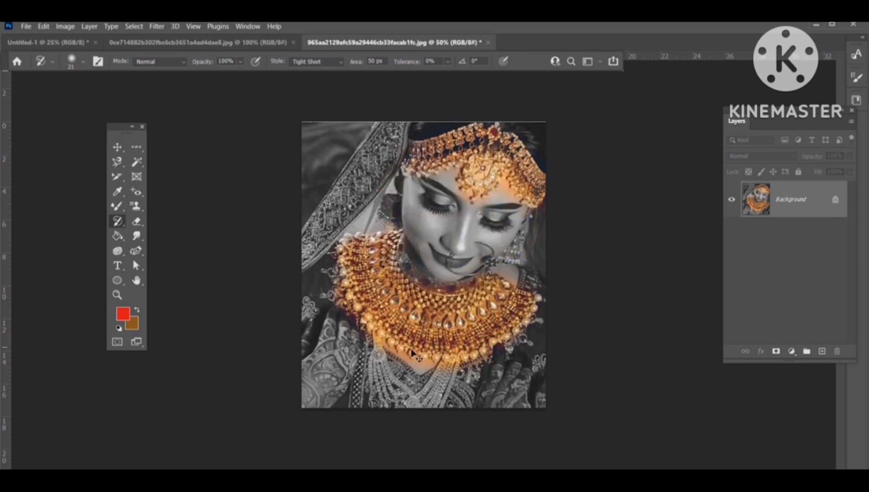
Step: Switch to the Eraser tool and close the bridal photo without saving changes
{"action": "right_click", "coordinate": [123, 226]}
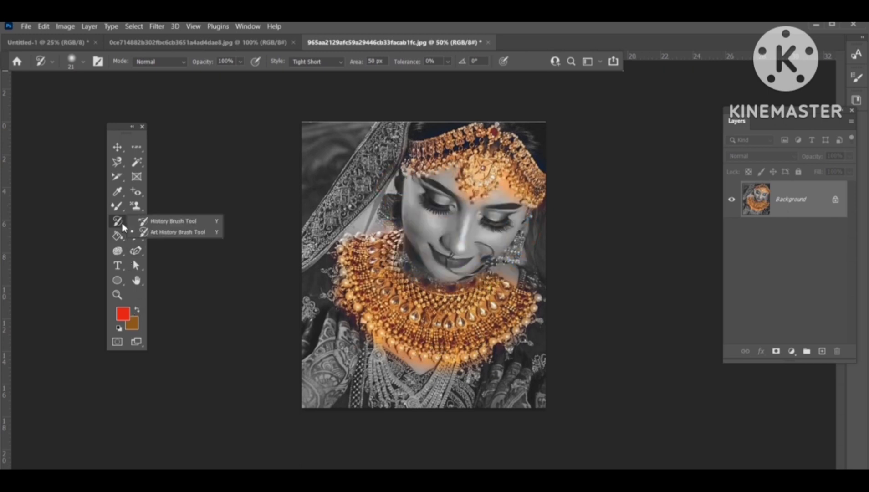
{"action": "left_click", "coordinate": [148, 221]}
{"action": "left_click", "coordinate": [136, 223]}
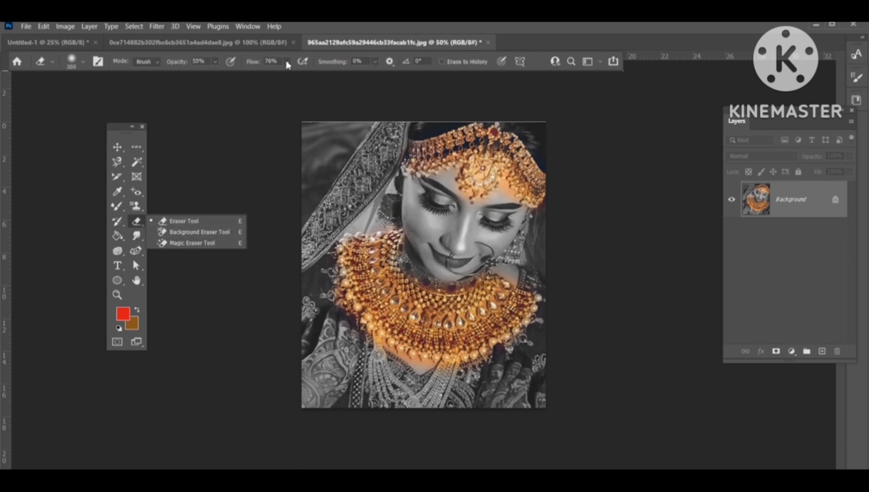
{"action": "left_click", "coordinate": [347, 45]}
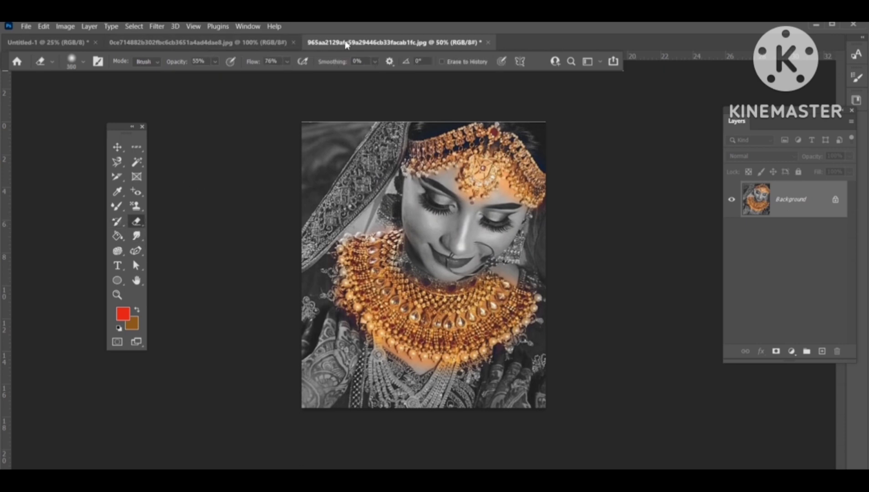
{"action": "left_click", "coordinate": [488, 42]}
{"action": "left_click", "coordinate": [462, 197]}
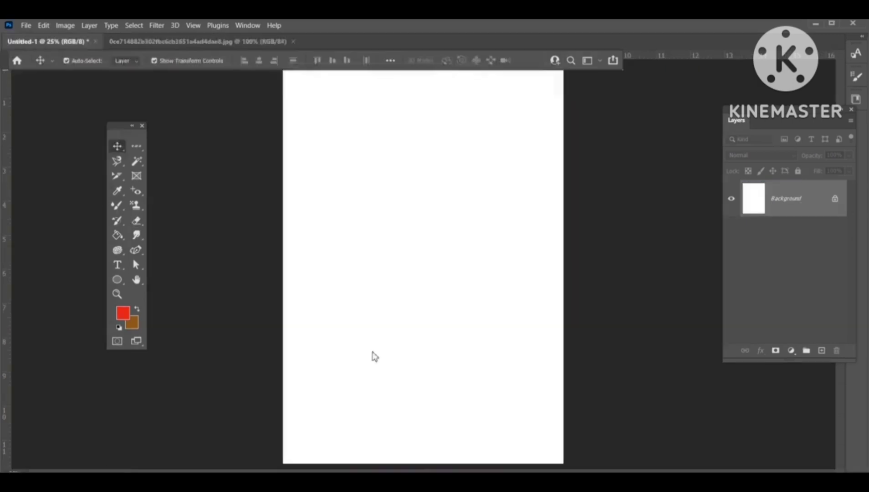
Step: Open the photos 4c37127540f2a75698a028399bfedd81 and 965aa2129afc59a29446cb33facab1fc together
{"action": "key", "text": "ctrl+o"}
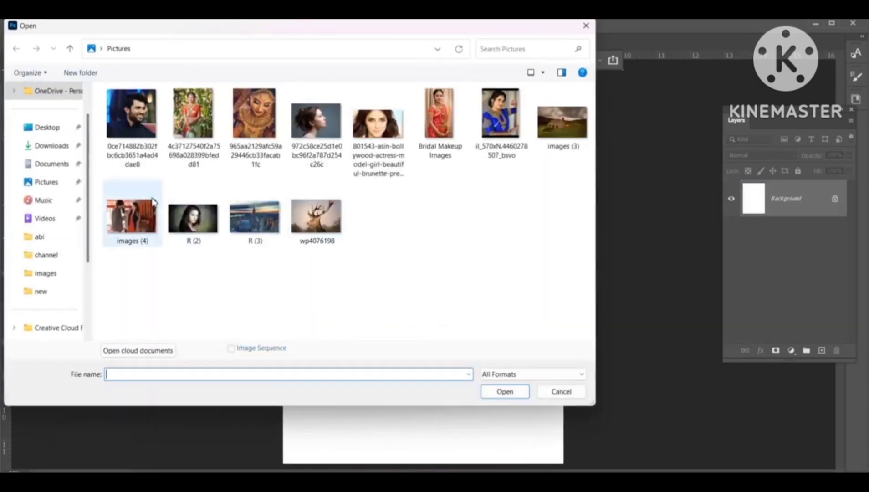
{"action": "left_click", "coordinate": [214, 146]}
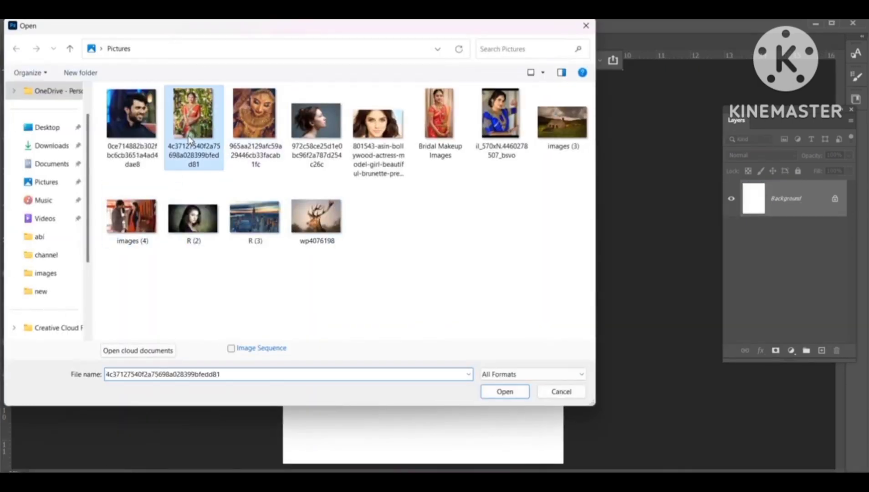
{"action": "left_click", "coordinate": [246, 146], "text": "ctrl"}
{"action": "left_click", "coordinate": [525, 397]}
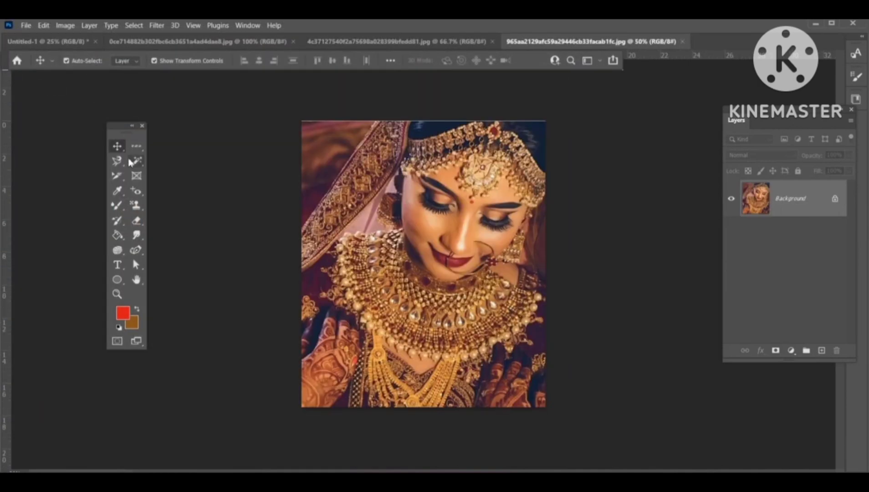
Step: Drag the jewellery bride photo into the saree photo, scale it to about 25% and place it top-right
{"action": "left_click", "coordinate": [398, 44]}
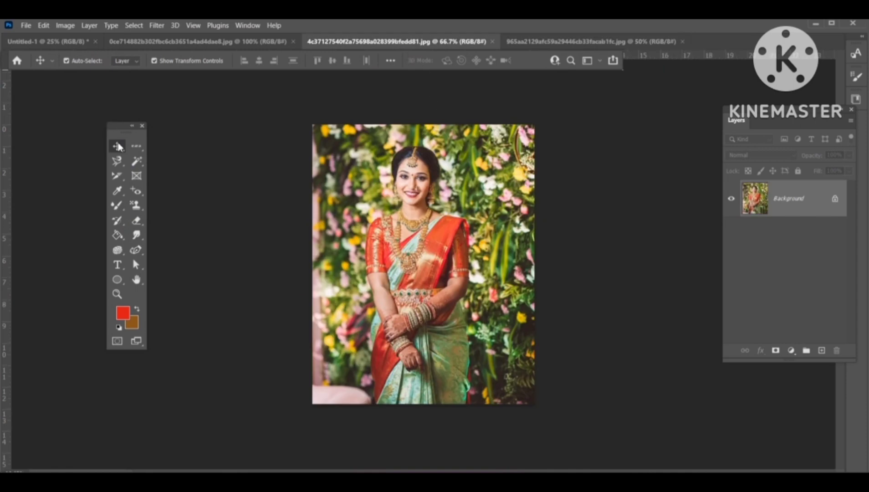
{"action": "left_click", "coordinate": [539, 42]}
{"action": "left_click_drag", "start_coordinate": [471, 148], "coordinate": [478, 204]}
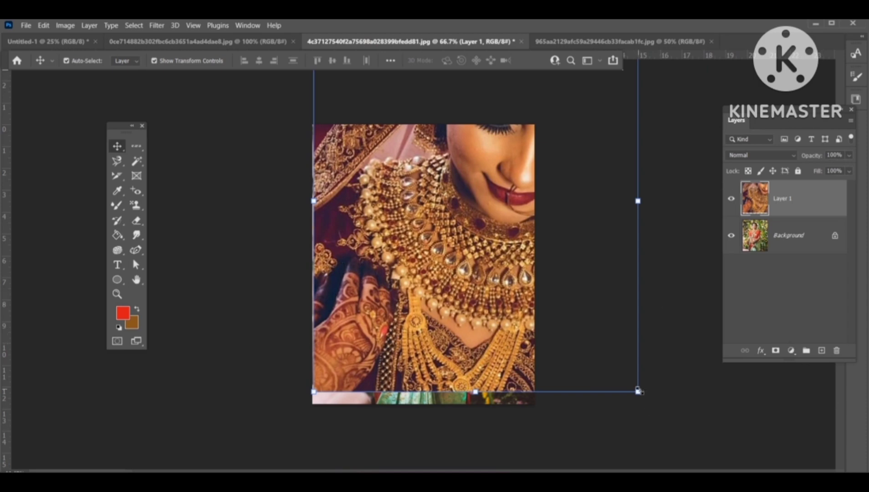
{"action": "left_click_drag", "start_coordinate": [638, 391], "coordinate": [464, 187]}
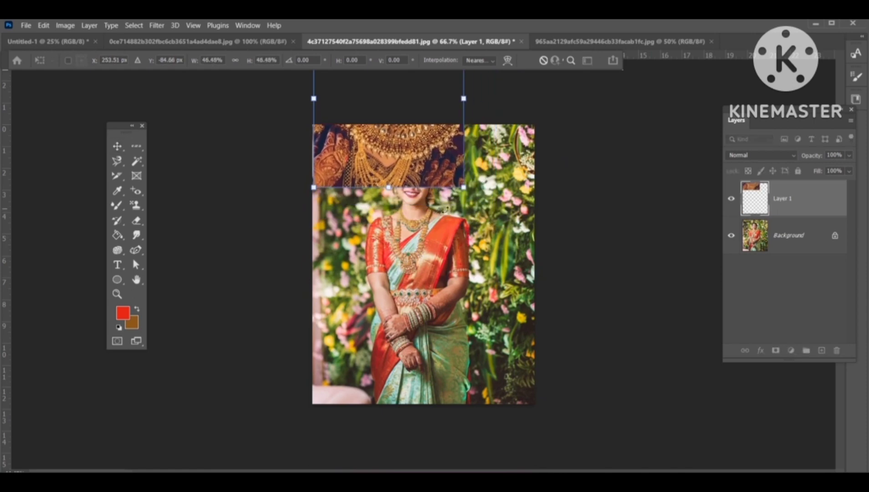
{"action": "left_click_drag", "start_coordinate": [398, 160], "coordinate": [387, 249]}
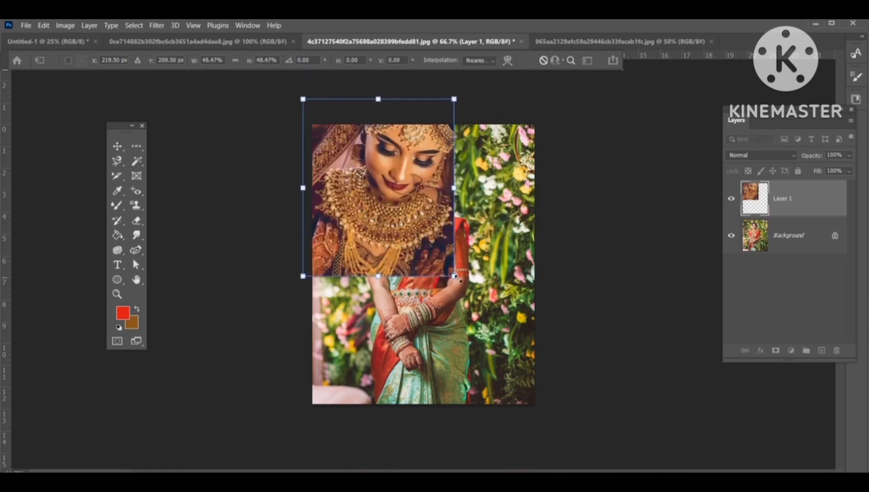
{"action": "left_click_drag", "start_coordinate": [455, 277], "coordinate": [385, 195]}
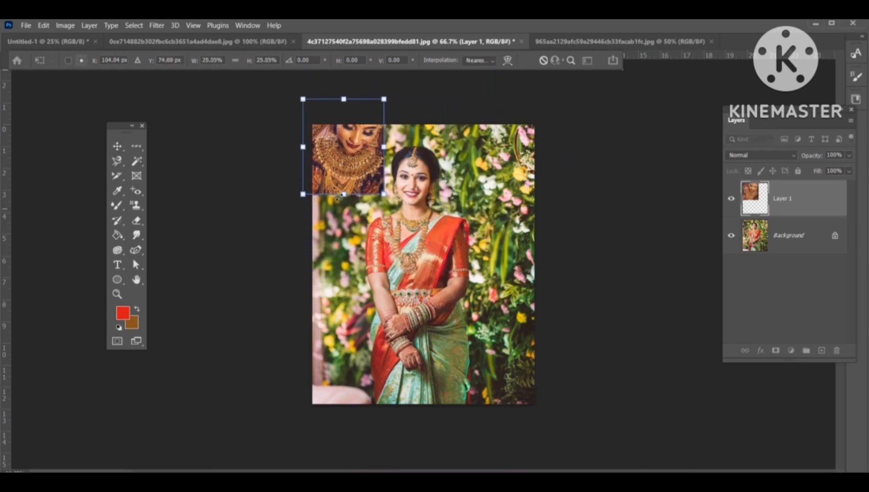
{"action": "left_click_drag", "start_coordinate": [331, 154], "coordinate": [488, 174]}
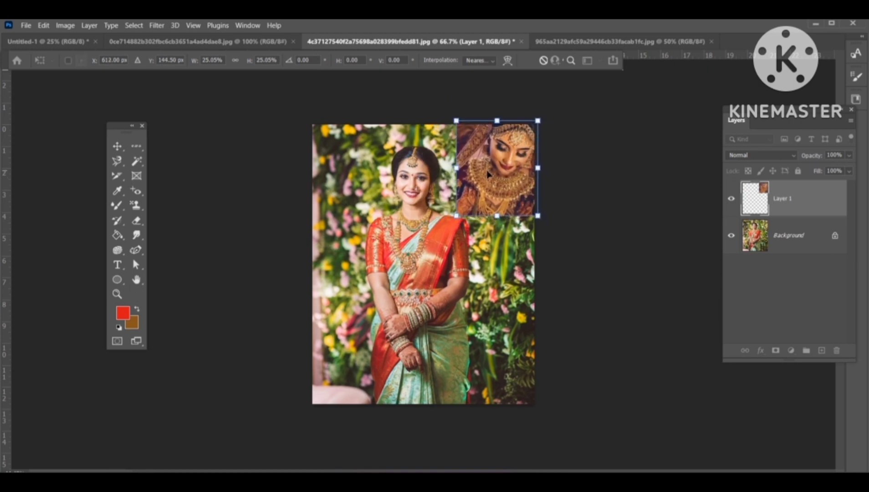
{"action": "key", "text": "Return"}
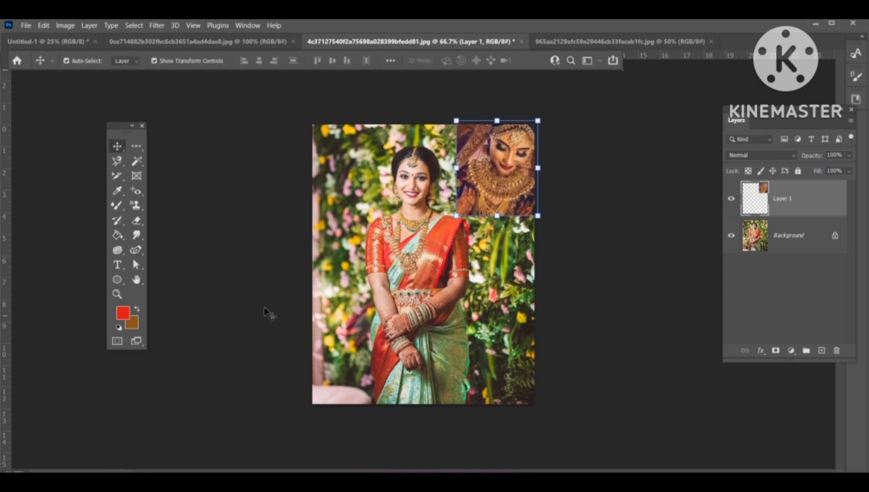
Step: Blend the inserted photo's edges into the saree background with the Eraser tool
{"action": "left_click", "coordinate": [136, 222]}
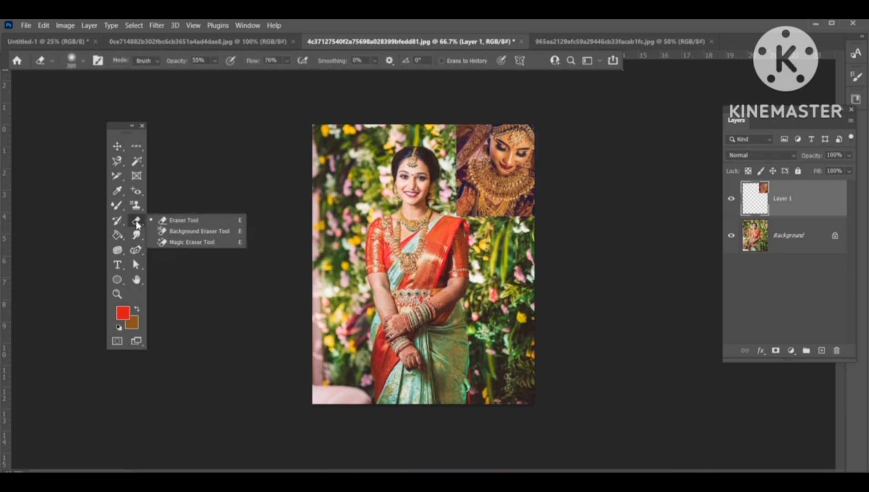
{"action": "left_click", "coordinate": [182, 220]}
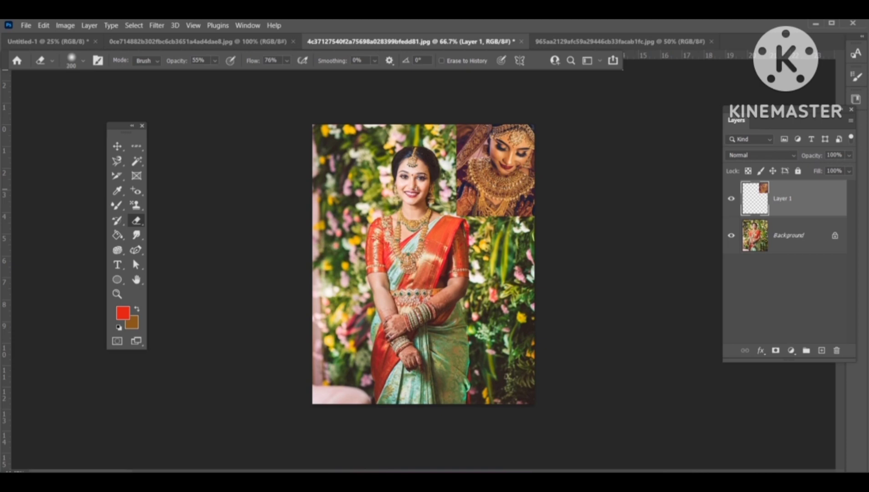
{"action": "mouse_move", "coordinate": [449, 138]}
{"action": "left_mouse_down"}
{"action": "mouse_move", "coordinate": [450, 172]}
{"action": "mouse_move", "coordinate": [446, 119]}
{"action": "left_mouse_up"}
{"action": "mouse_move", "coordinate": [456, 189]}
{"action": "left_mouse_down"}
{"action": "mouse_move", "coordinate": [511, 222]}
{"action": "mouse_move", "coordinate": [470, 124]}
{"action": "left_mouse_up"}
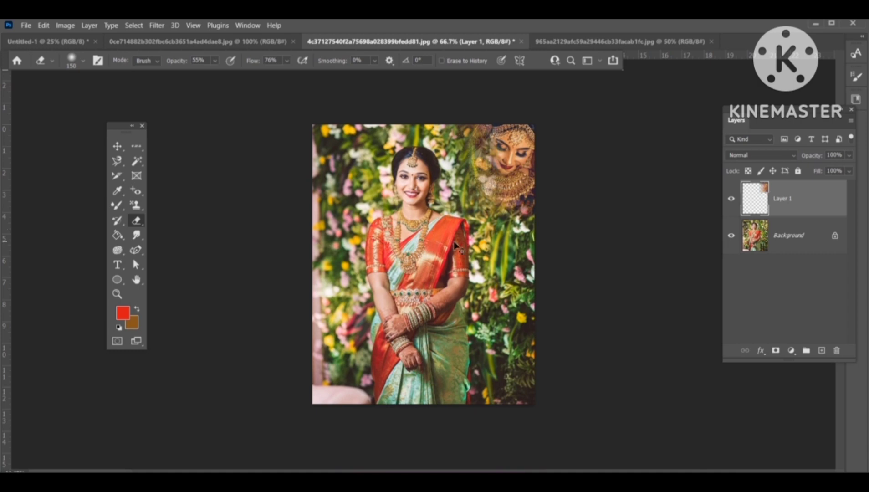
{"action": "key", "text": "ctrl+z"}
{"action": "key", "text": "ctrl+z"}
{"action": "key", "text": "ctrl+z"}
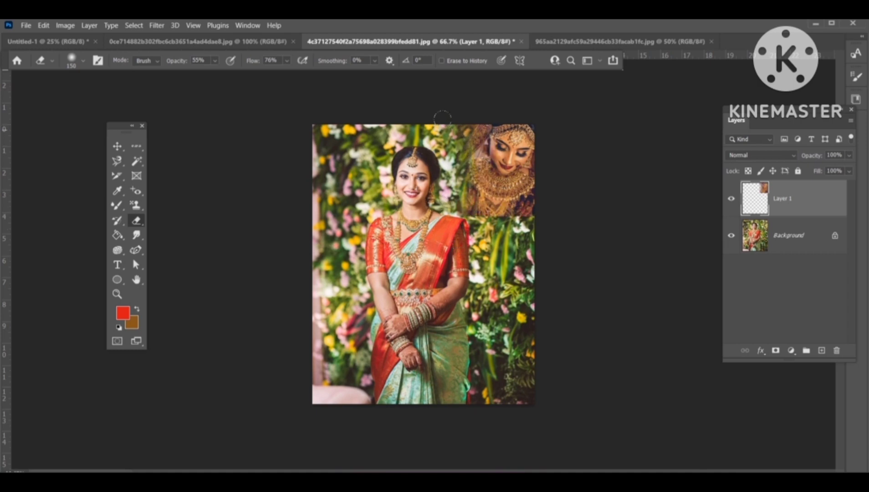
{"action": "left_click_drag", "start_coordinate": [474, 208], "coordinate": [534, 210]}
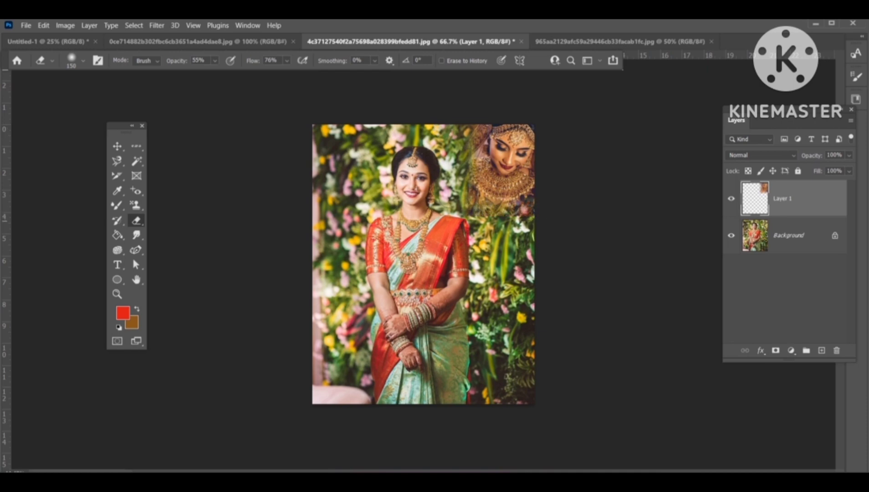
Step: Move the blended bride photo slightly down and to the left
{"action": "left_click", "coordinate": [117, 146]}
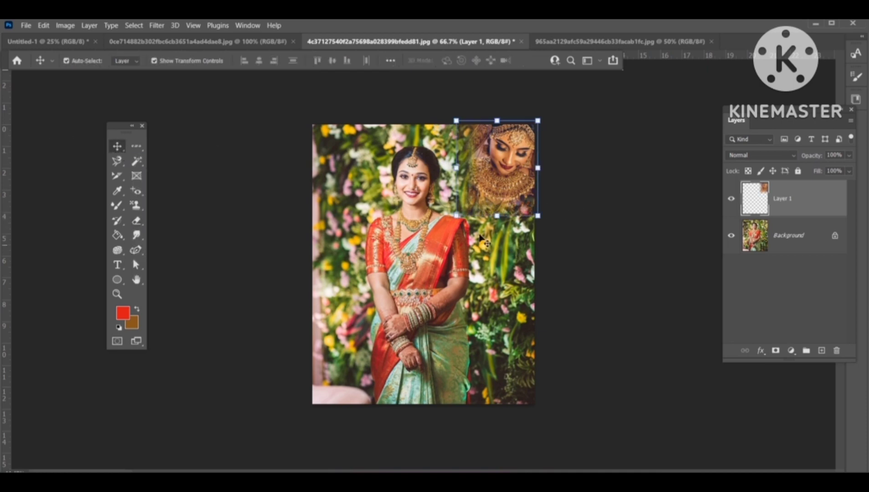
{"action": "left_click_drag", "start_coordinate": [459, 215], "coordinate": [432, 244]}
{"action": "key", "text": "Return"}
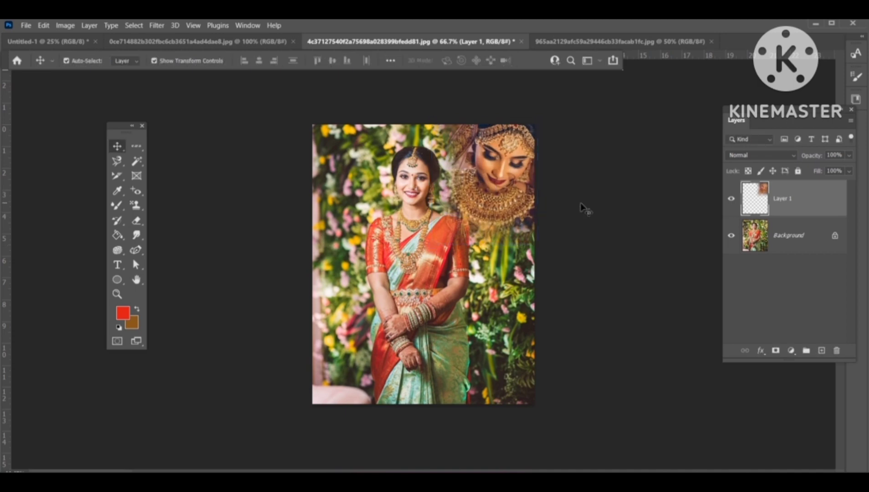
Step: Try the Background Eraser on the man's photo background, undoing each attempt
{"action": "left_click", "coordinate": [274, 160]}
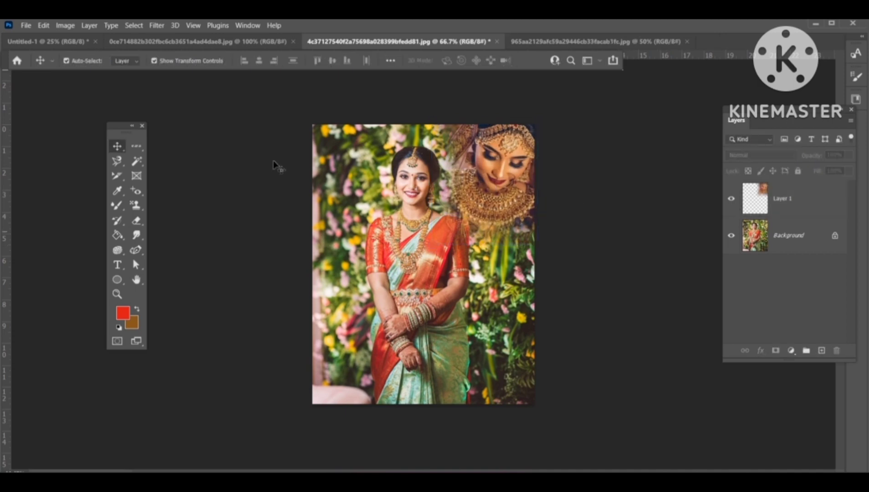
{"action": "left_click", "coordinate": [137, 220]}
{"action": "left_click", "coordinate": [191, 234]}
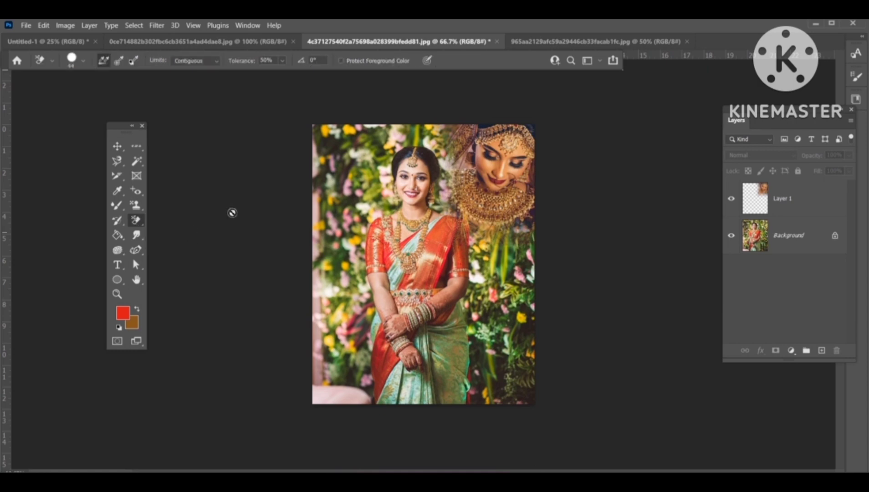
{"action": "left_click", "coordinate": [216, 40]}
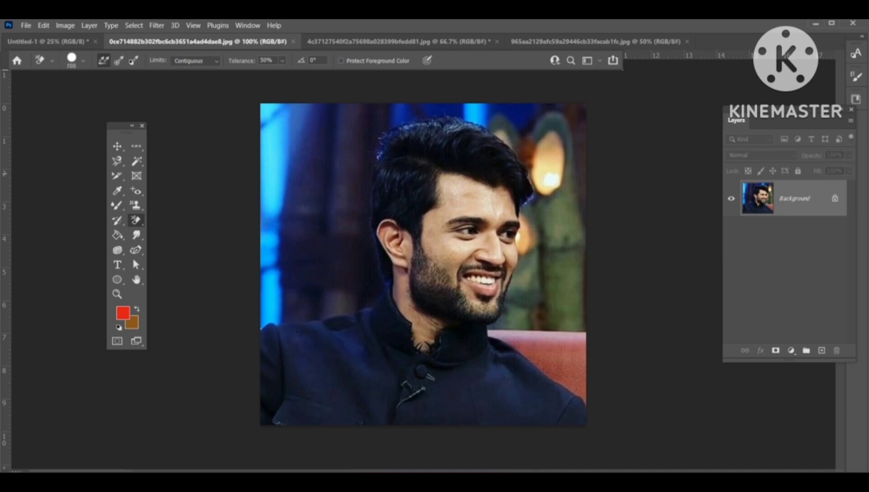
{"action": "left_click", "coordinate": [324, 175]}
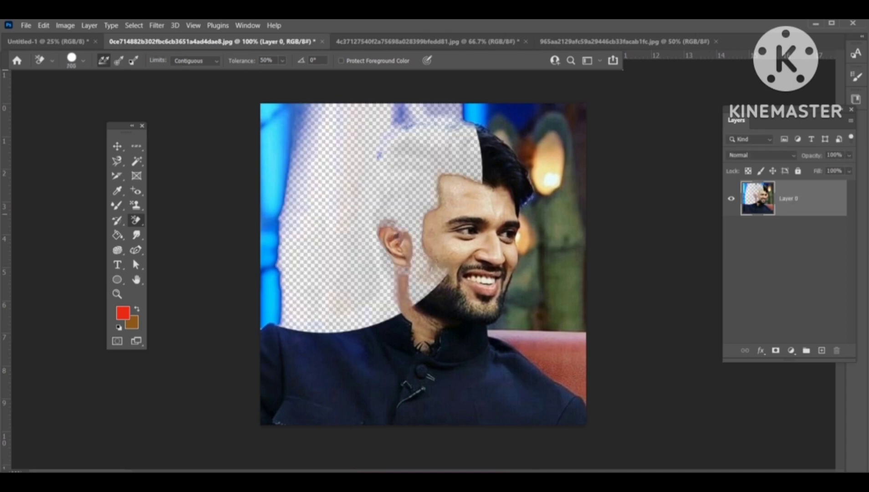
{"action": "key", "text": "ctrl+z"}
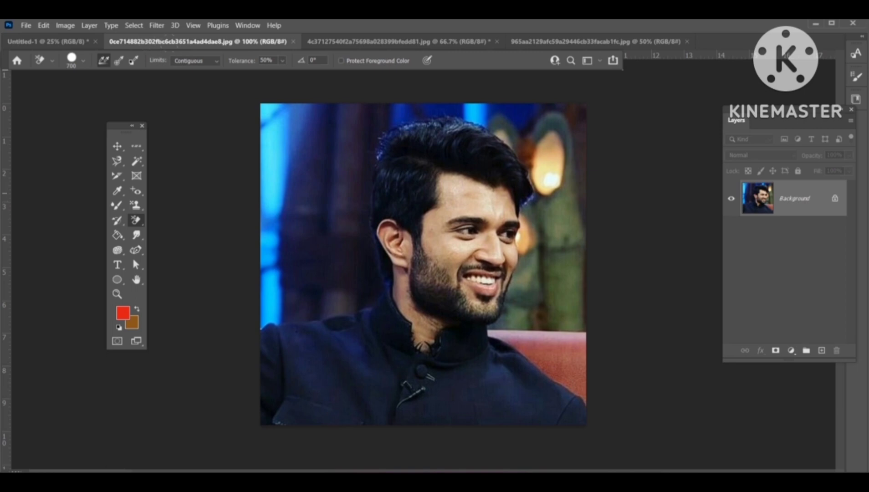
{"action": "left_click", "coordinate": [273, 151]}
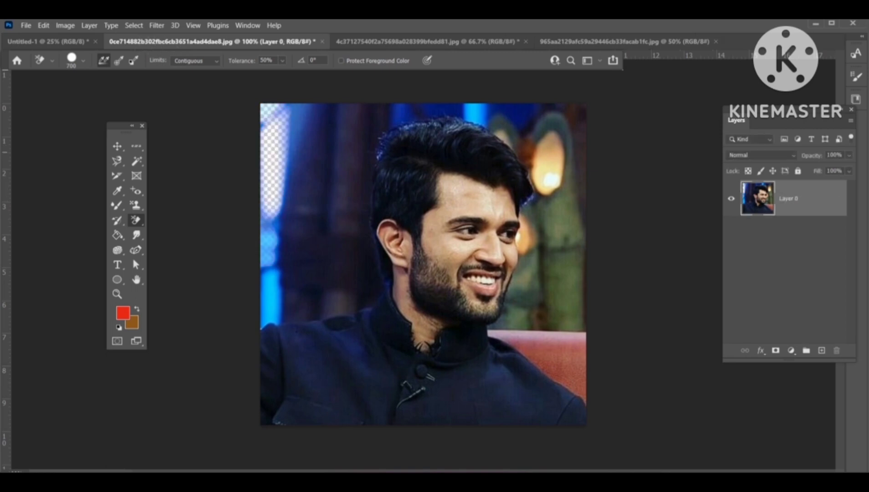
{"action": "key", "text": "ctrl+z"}
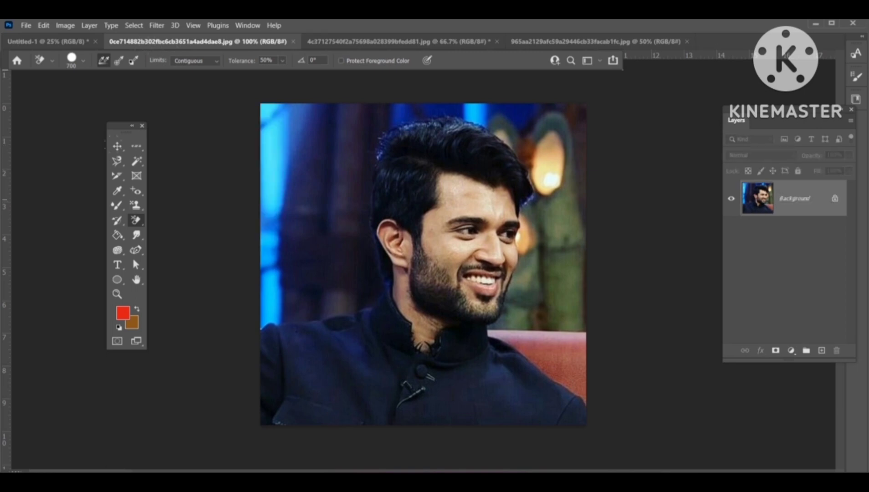
Step: Try the Magic Eraser at several spots of the man's photo background, undoing each attempt
{"action": "right_click", "coordinate": [145, 223]}
{"action": "left_click", "coordinate": [187, 242]}
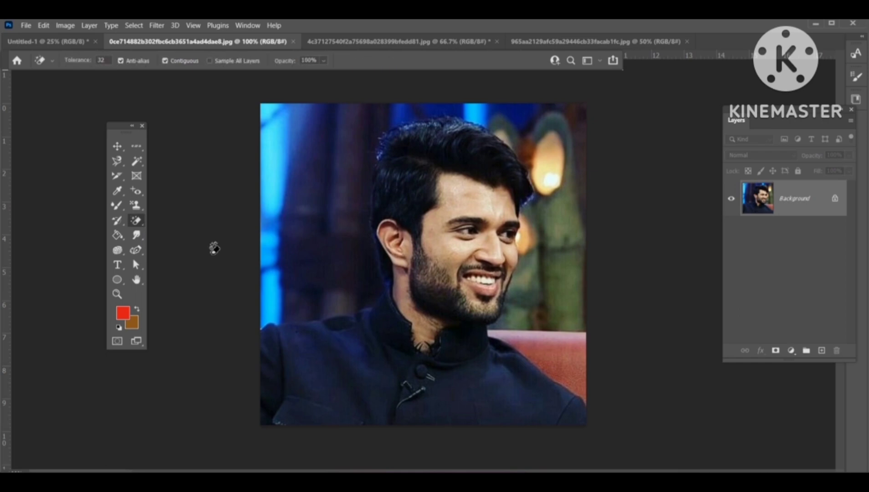
{"action": "left_click", "coordinate": [573, 365]}
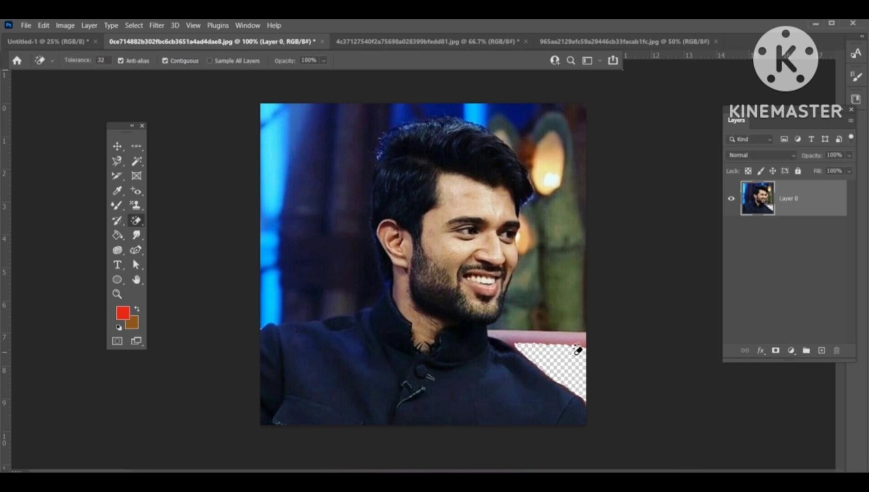
{"action": "key", "text": "ctrl+z"}
{"action": "key", "text": "ctrl+z"}
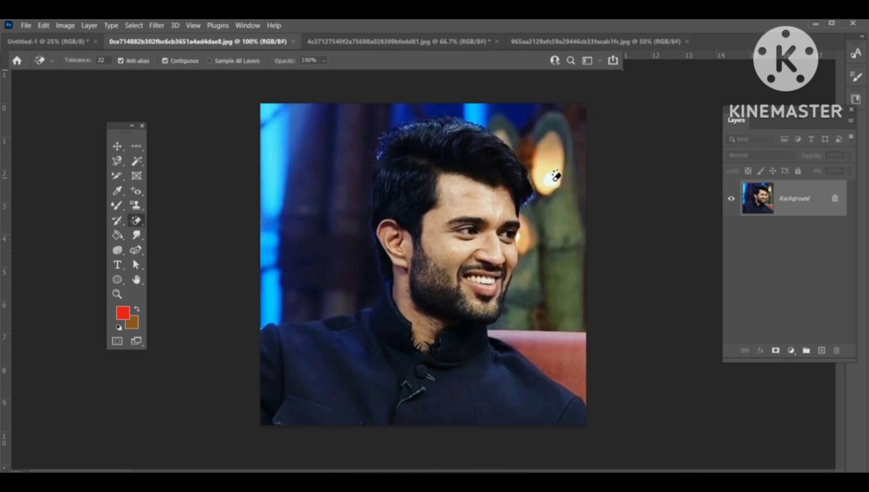
{"action": "left_click", "coordinate": [551, 180]}
{"action": "key", "text": "ctrl+z"}
{"action": "left_click", "coordinate": [476, 112]}
{"action": "key", "text": "ctrl+z"}
{"action": "left_click", "coordinate": [279, 151]}
{"action": "key", "text": "ctrl+z"}
Step: Open the woman's profile photo 972c58ce25d1e0bc96f2a787d254c26c
{"action": "key", "text": "ctrl+o"}
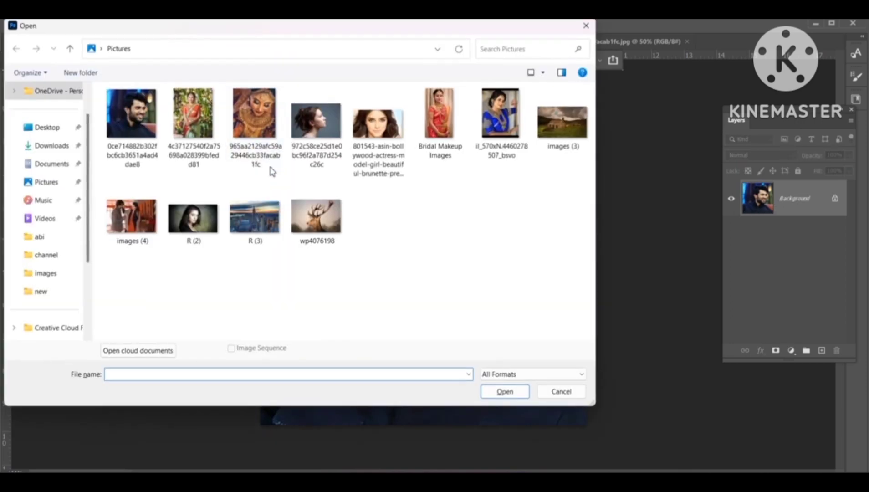
{"action": "left_click", "coordinate": [337, 143]}
{"action": "double_click", "coordinate": [337, 143]}
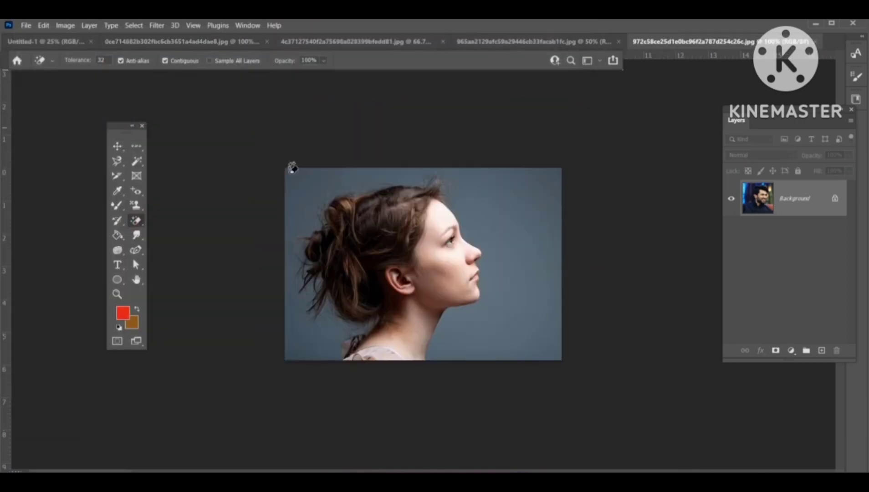
Step: Try the Magic Eraser and Background Eraser on the woman's photo background, undoing each attempt
{"action": "left_click", "coordinate": [501, 213]}
{"action": "key", "text": "ctrl+z"}
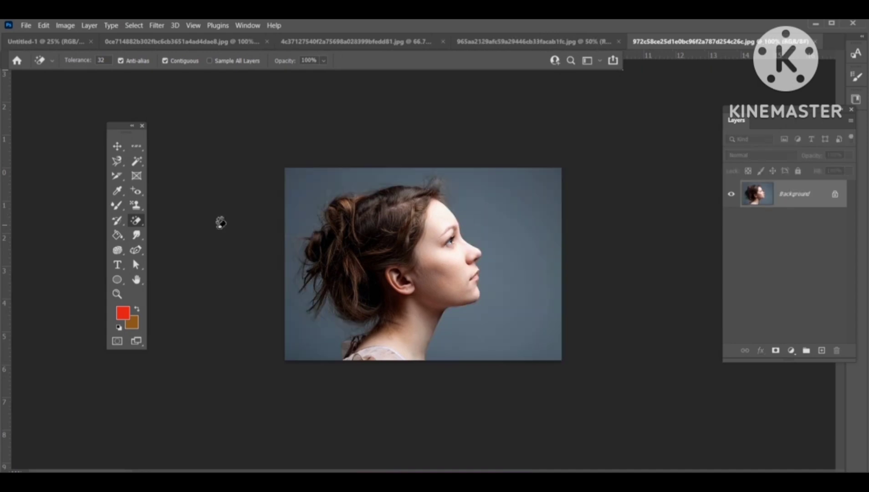
{"action": "right_click", "coordinate": [136, 220]}
{"action": "left_click", "coordinate": [225, 231]}
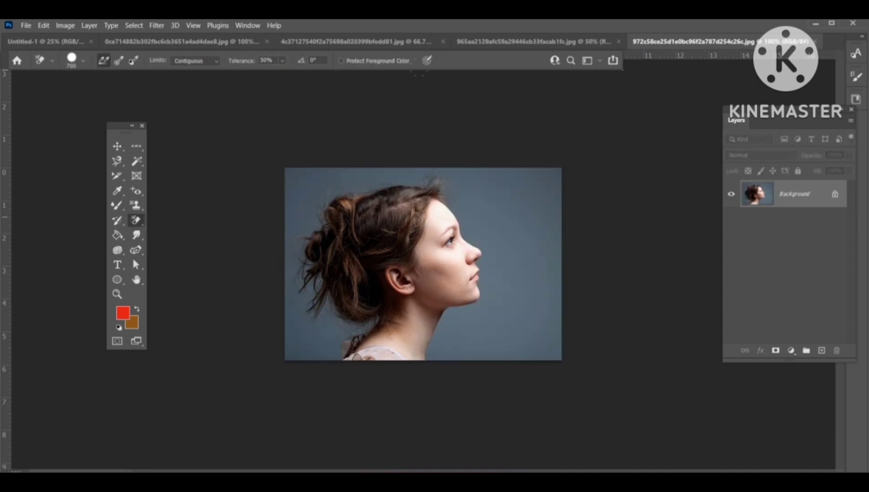
{"action": "left_click", "coordinate": [516, 227]}
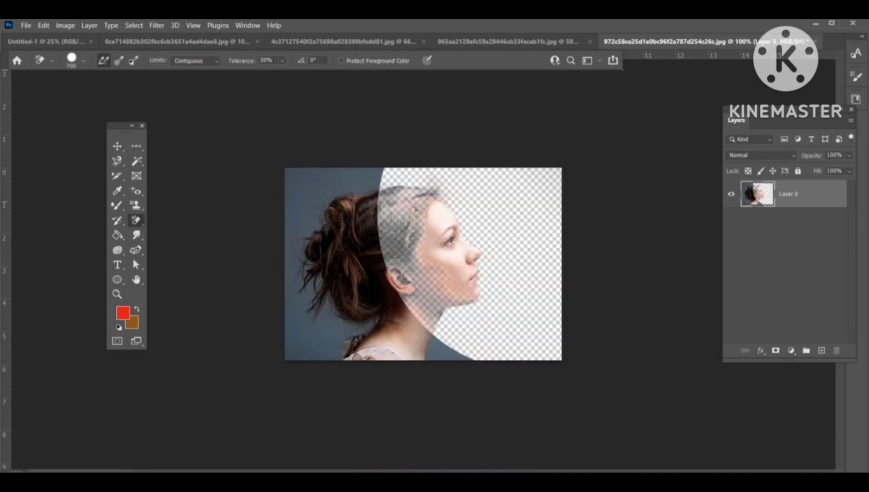
{"action": "key", "text": "ctrl+z"}
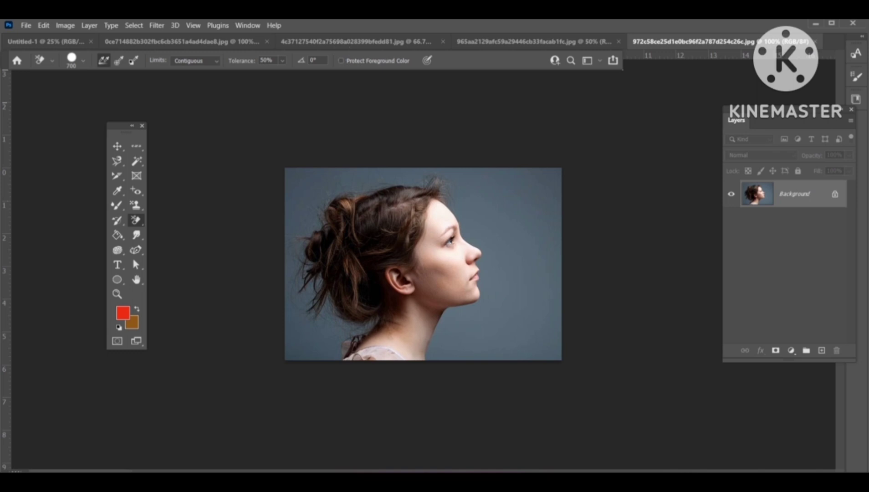
Step: Switch to the Paint Bucket tool and close the man's and bride's photos without saving changes
{"action": "left_click", "coordinate": [117, 234]}
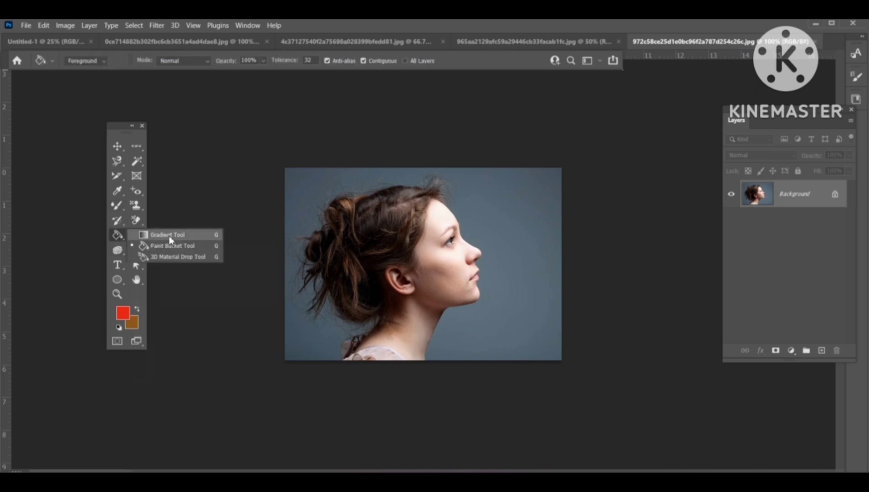
{"action": "left_click", "coordinate": [157, 248]}
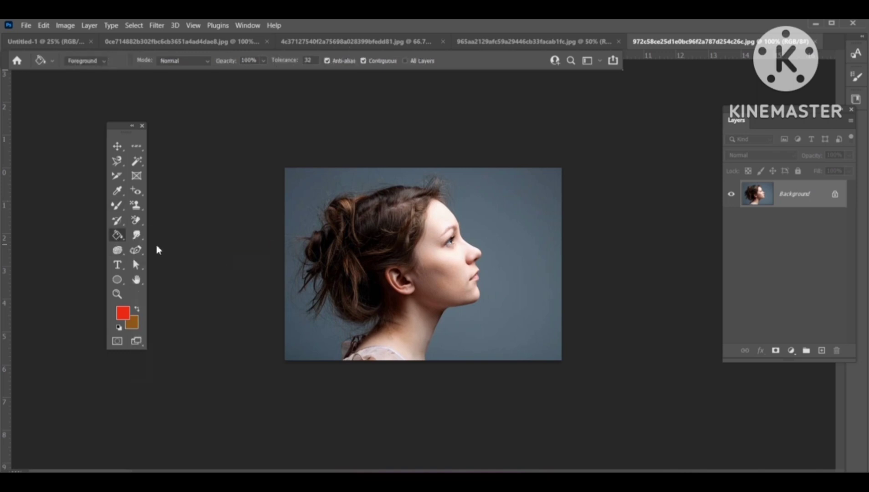
{"action": "right_click", "coordinate": [119, 238]}
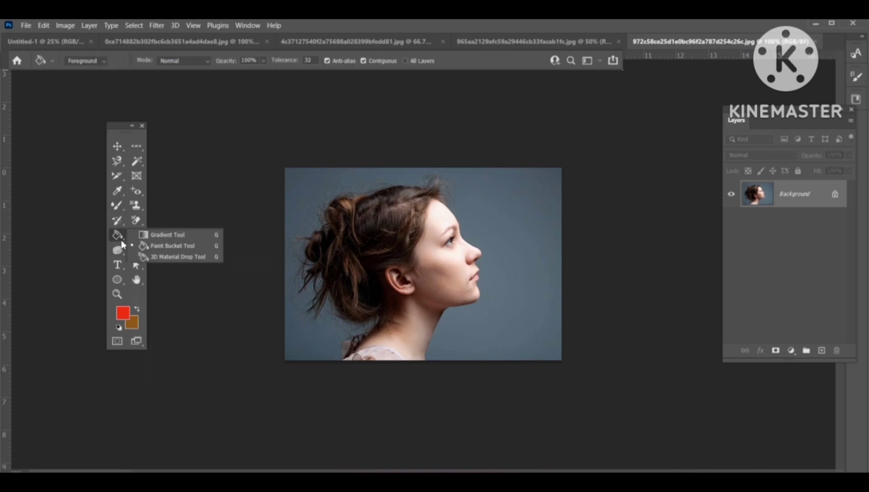
{"action": "left_click", "coordinate": [167, 245]}
{"action": "left_click", "coordinate": [250, 42]}
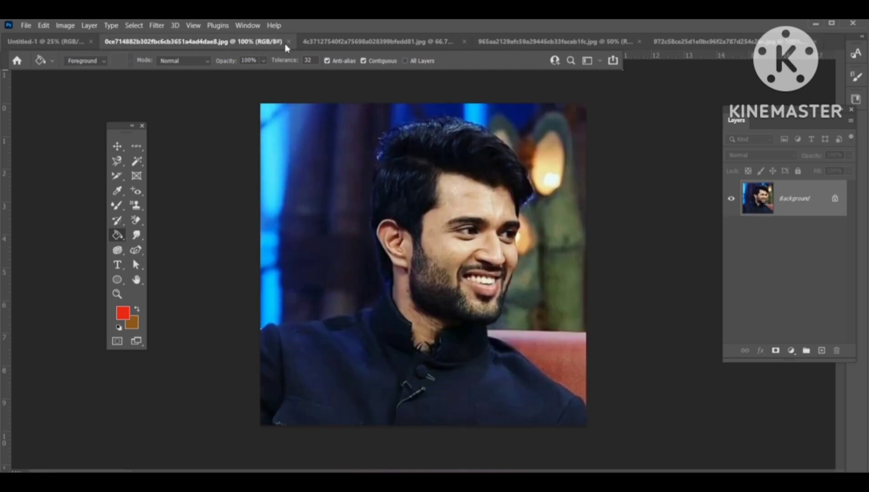
{"action": "left_click", "coordinate": [300, 42]}
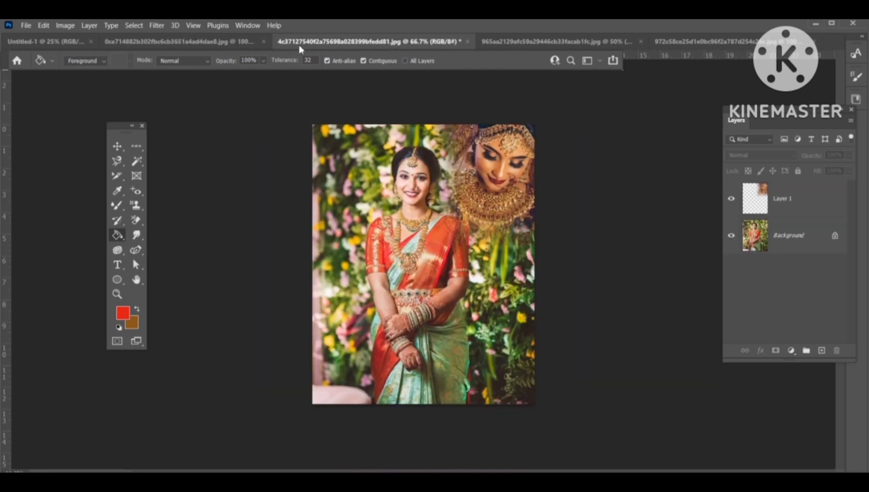
{"action": "left_click", "coordinate": [264, 41]}
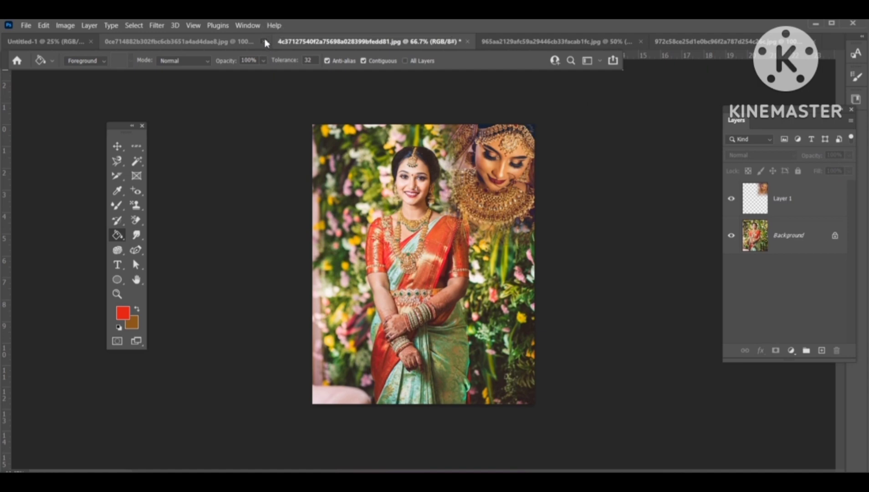
{"action": "left_click", "coordinate": [299, 42]}
{"action": "key", "text": "Tab"}
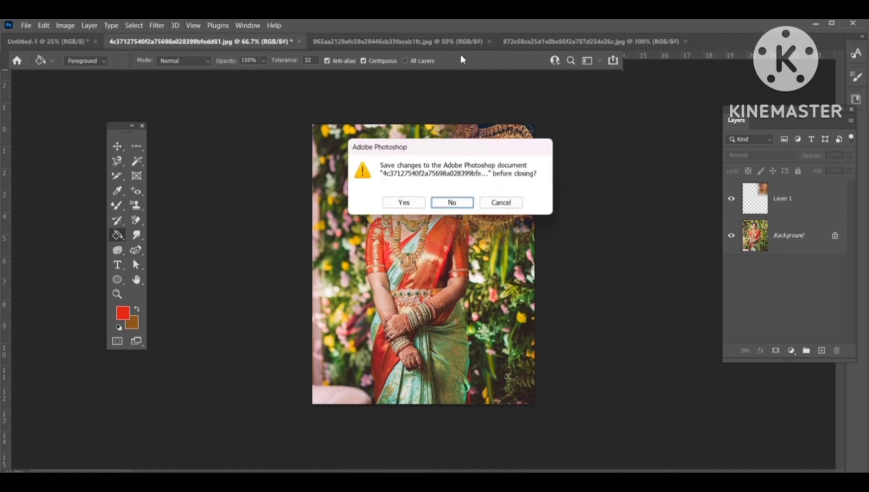
{"action": "key", "text": "Return"}
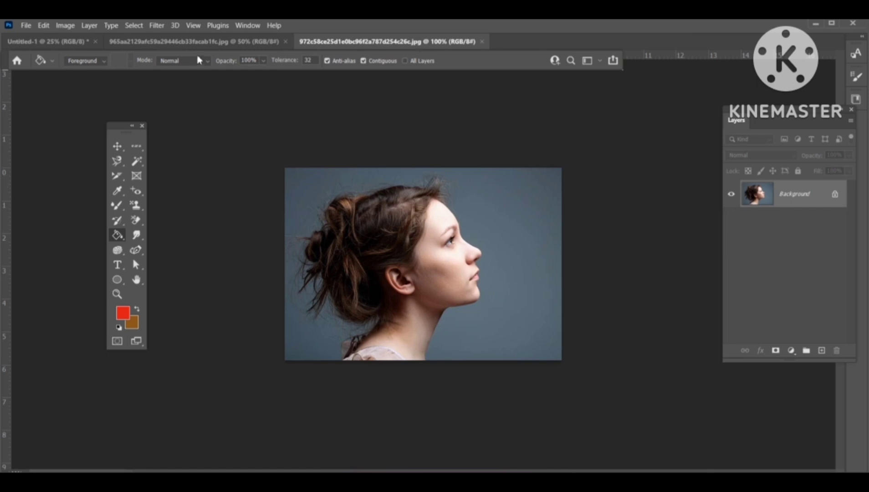
Step: Fill the blank A4 canvas with the foreground red using the Paint Bucket, undoing each fill
{"action": "left_click", "coordinate": [82, 44]}
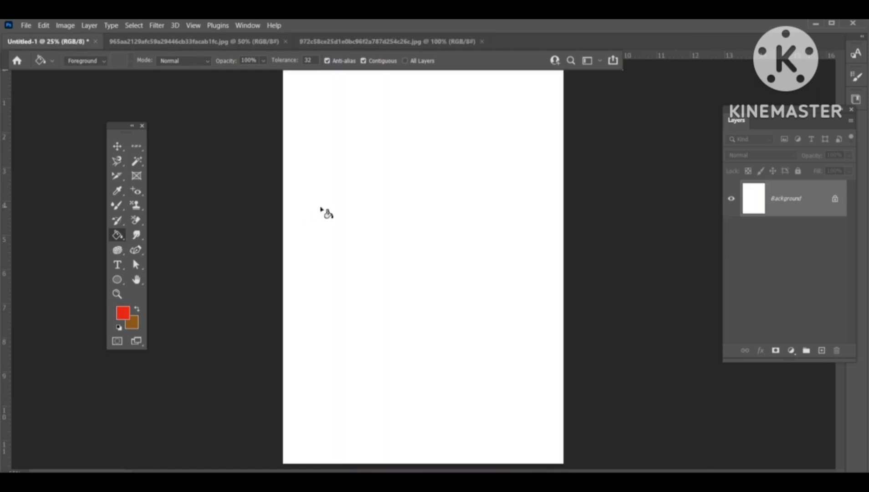
{"action": "left_click", "coordinate": [409, 269]}
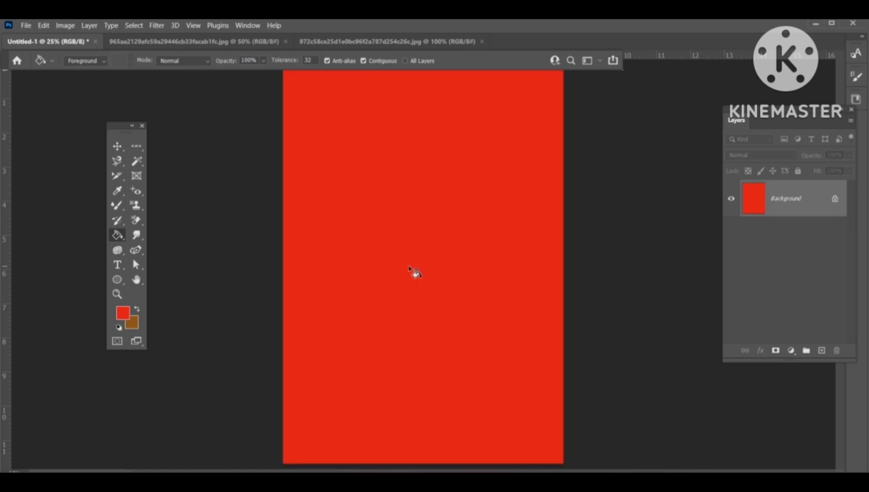
{"action": "key", "text": "ctrl+z"}
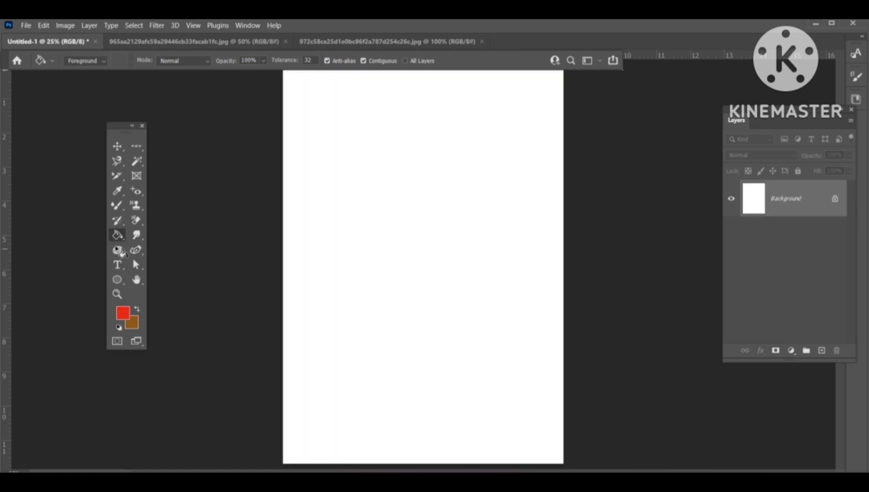
{"action": "right_click", "coordinate": [120, 235]}
{"action": "left_click", "coordinate": [207, 247]}
{"action": "left_click", "coordinate": [391, 225]}
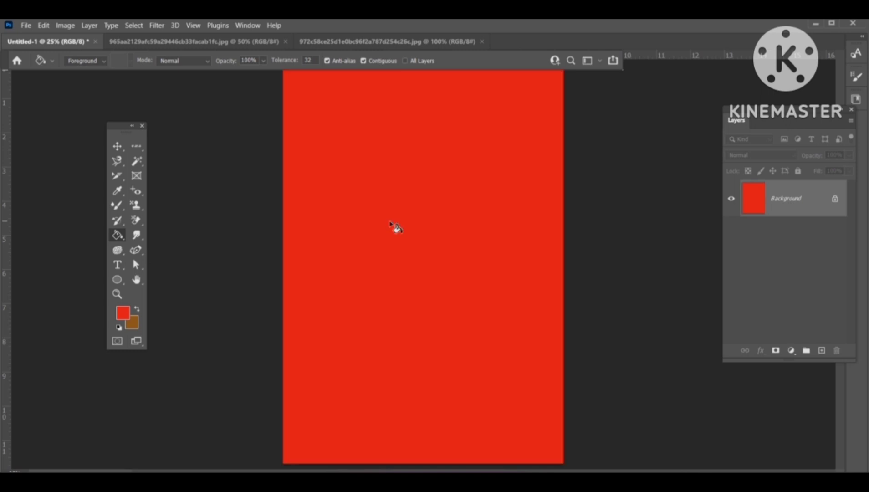
{"action": "key", "text": "ctrl+z"}
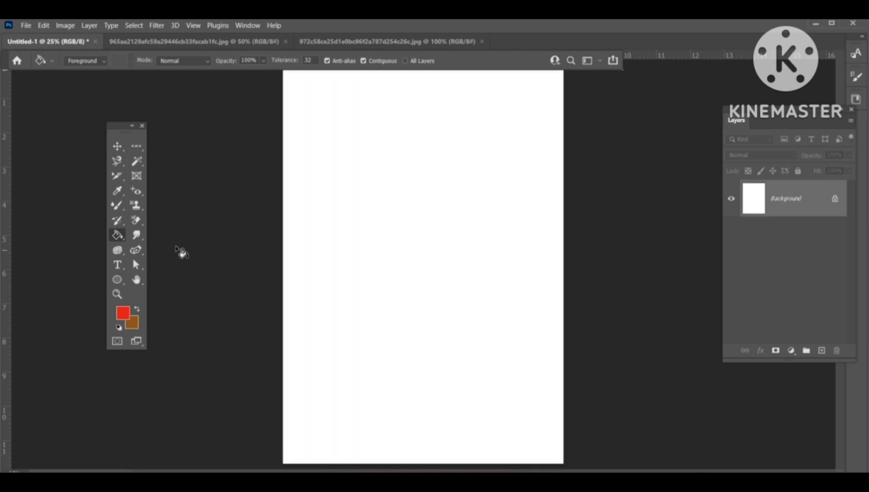
Step: Switch to the Gradient tool and draw a diagonal light-blue gradient from the Blues presets across the canvas
{"action": "right_click", "coordinate": [112, 237]}
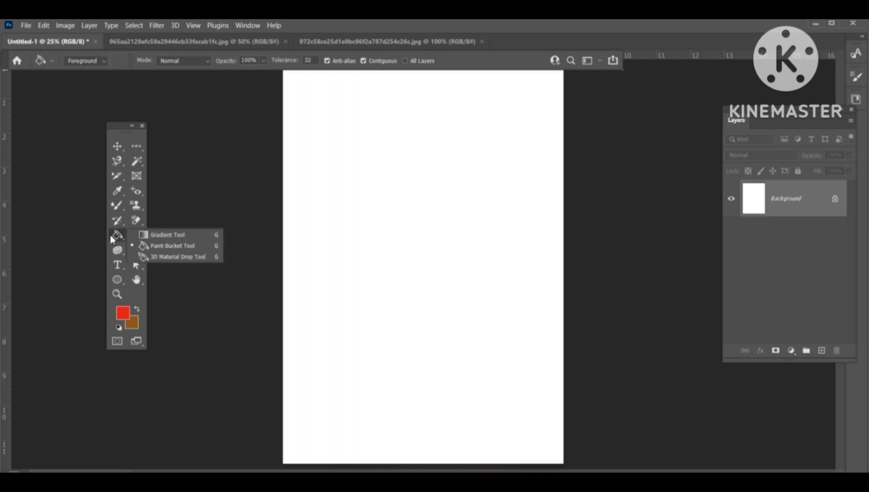
{"action": "left_click", "coordinate": [182, 236]}
{"action": "left_click", "coordinate": [107, 63]}
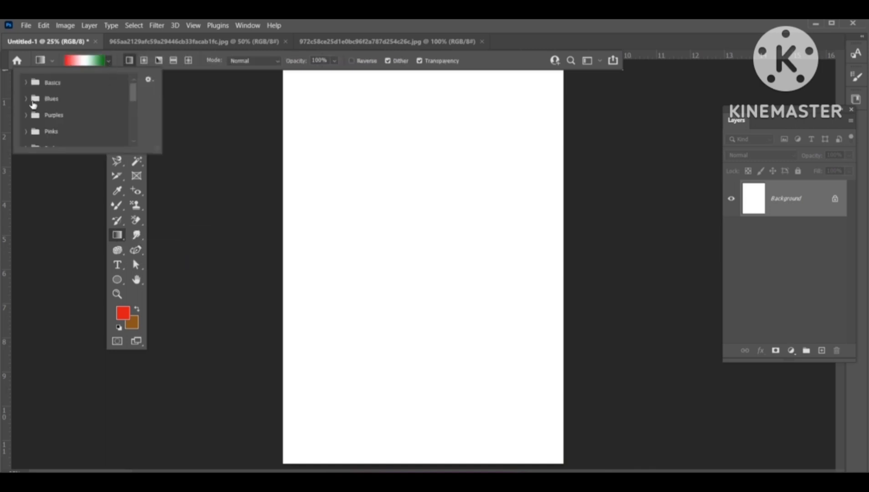
{"action": "left_click", "coordinate": [27, 99]}
{"action": "left_click", "coordinate": [40, 117]}
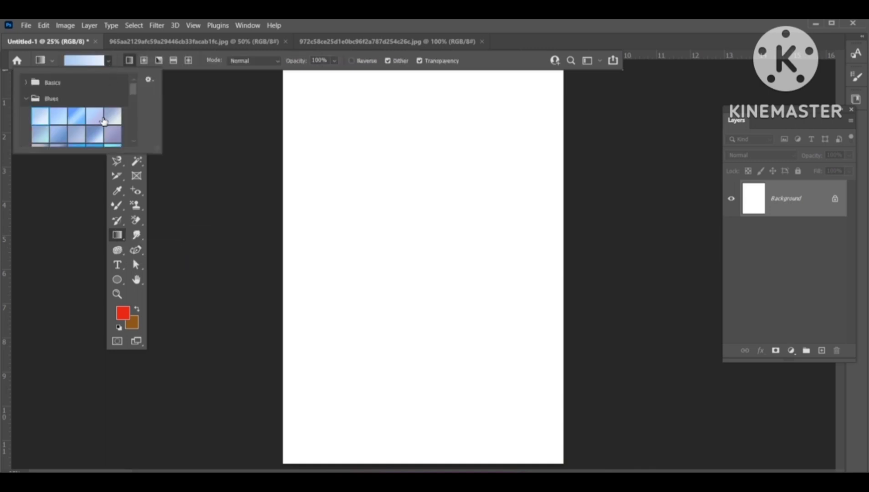
{"action": "left_click", "coordinate": [76, 116]}
{"action": "left_click", "coordinate": [310, 129]}
{"action": "left_click_drag", "start_coordinate": [293, 132], "coordinate": [566, 250]}
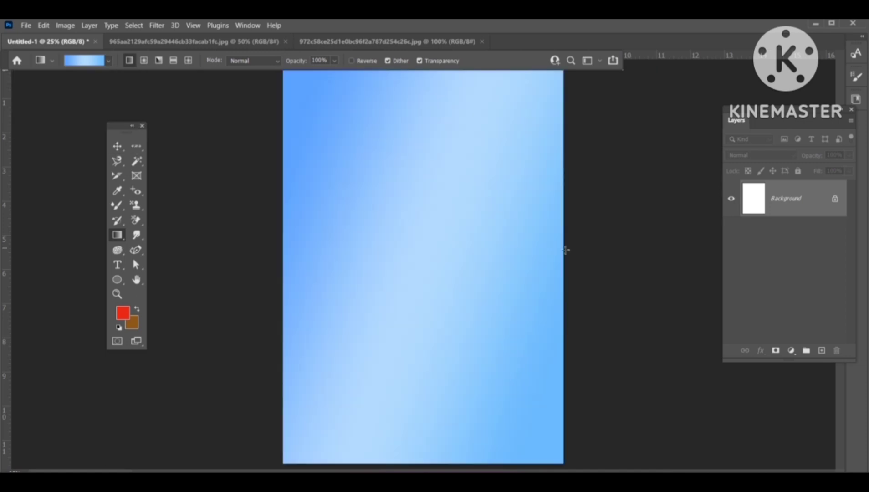
{"action": "left_click", "coordinate": [52, 60]}
{"action": "scroll", "coordinate": [57, 137], "scroll_direction": "down", "scroll_amount": 2}
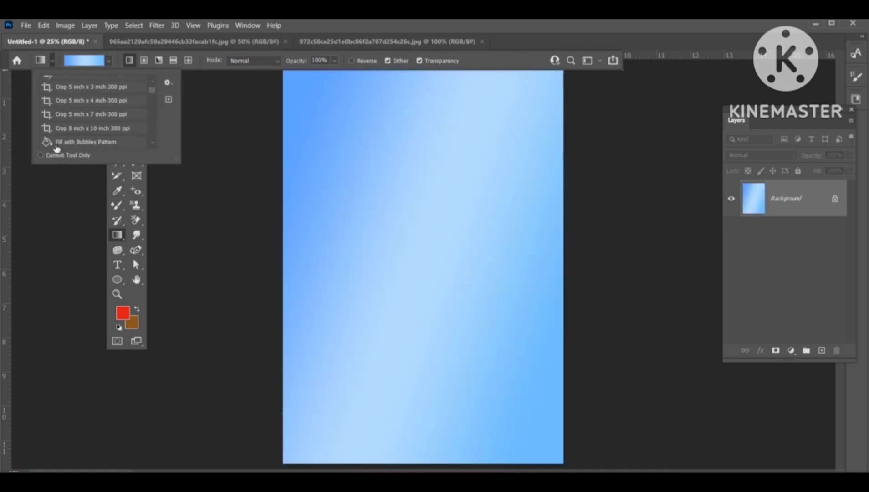
{"action": "left_click", "coordinate": [53, 62]}
Step: Pick the Orange_04 gradient from the Oranges presets and draw it diagonally across the canvas
{"action": "left_click", "coordinate": [108, 61]}
{"action": "scroll", "coordinate": [50, 118], "scroll_direction": "down", "scroll_amount": 6}
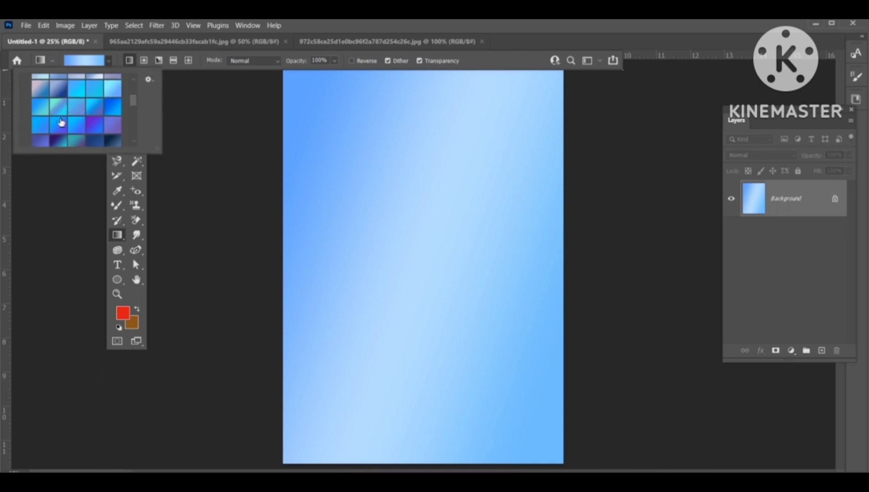
{"action": "left_click", "coordinate": [45, 120]}
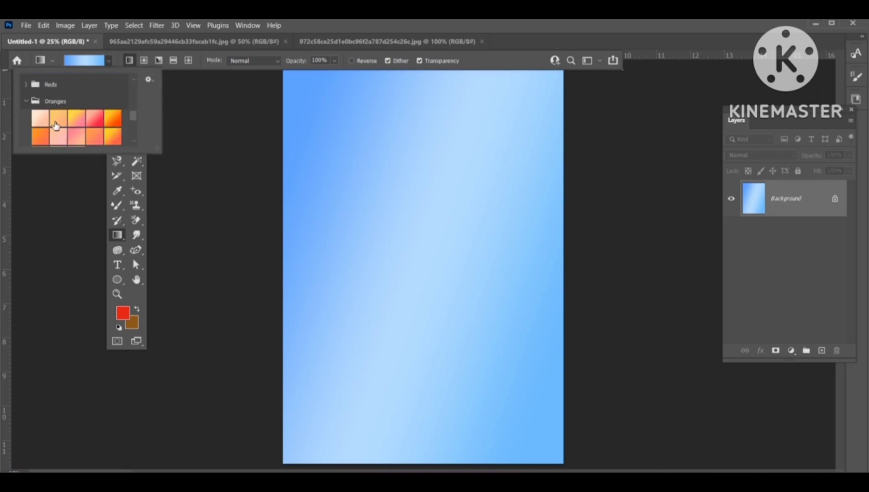
{"action": "scroll", "coordinate": [78, 114], "scroll_direction": "down", "scroll_amount": 1}
{"action": "left_click", "coordinate": [103, 91]}
{"action": "left_click_drag", "start_coordinate": [212, 116], "coordinate": [566, 236]}
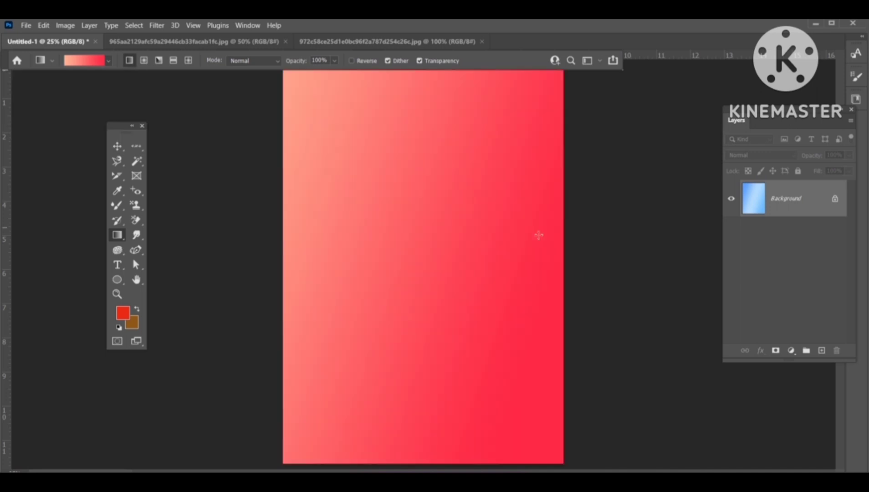
Step: Set the gradient's left color stop to f1095b in the Gradient Editor
{"action": "left_click", "coordinate": [84, 63]}
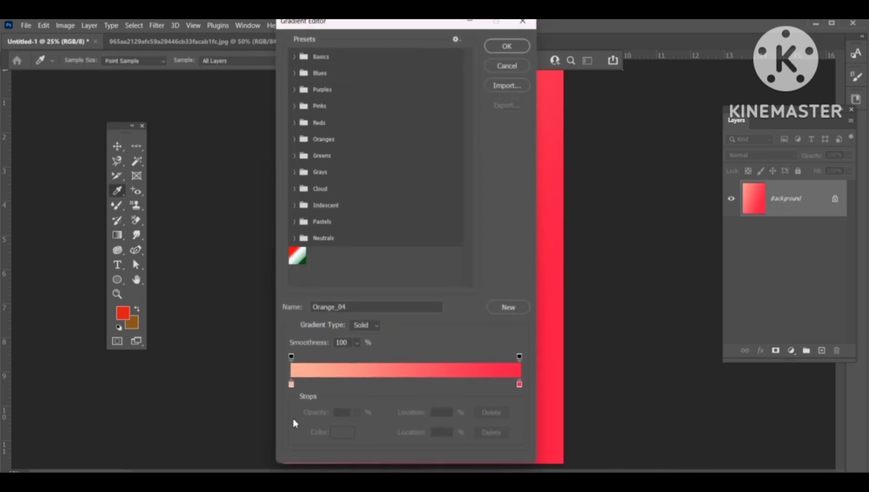
{"action": "left_click", "coordinate": [291, 384]}
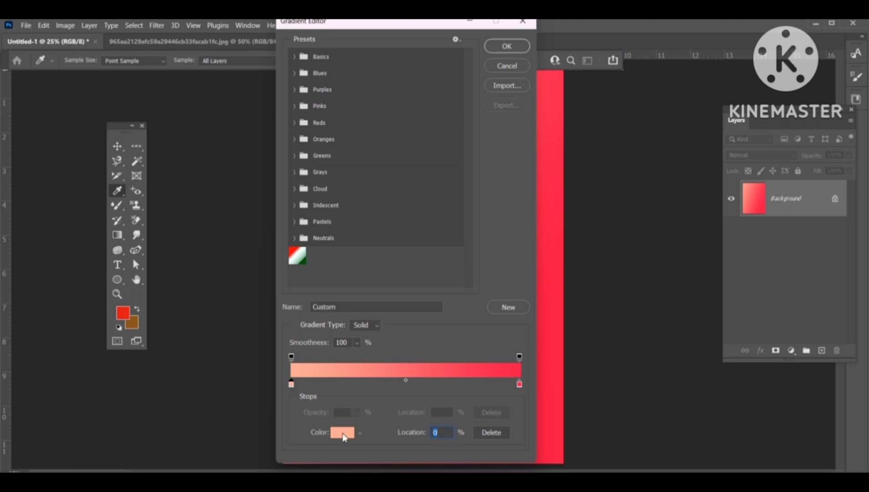
{"action": "left_click", "coordinate": [343, 432]}
{"action": "left_click", "coordinate": [228, 222]}
{"action": "left_click", "coordinate": [209, 221]}
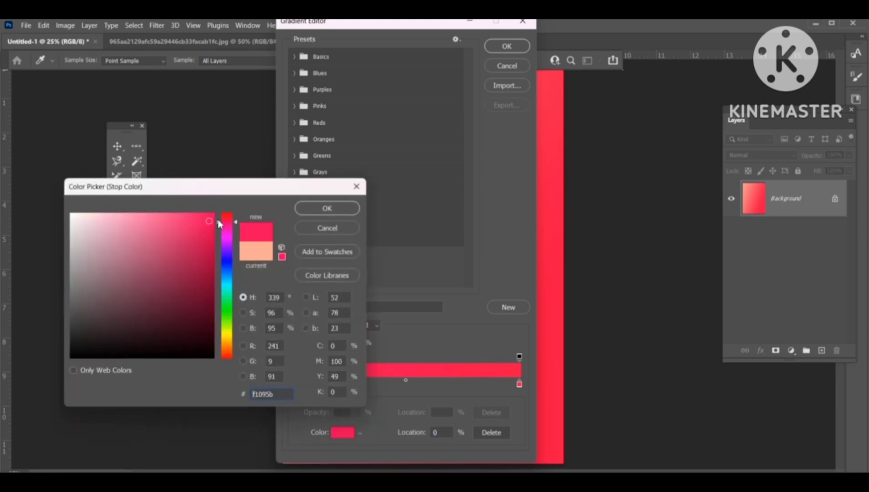
{"action": "left_click", "coordinate": [298, 211]}
{"action": "left_click", "coordinate": [509, 46]}
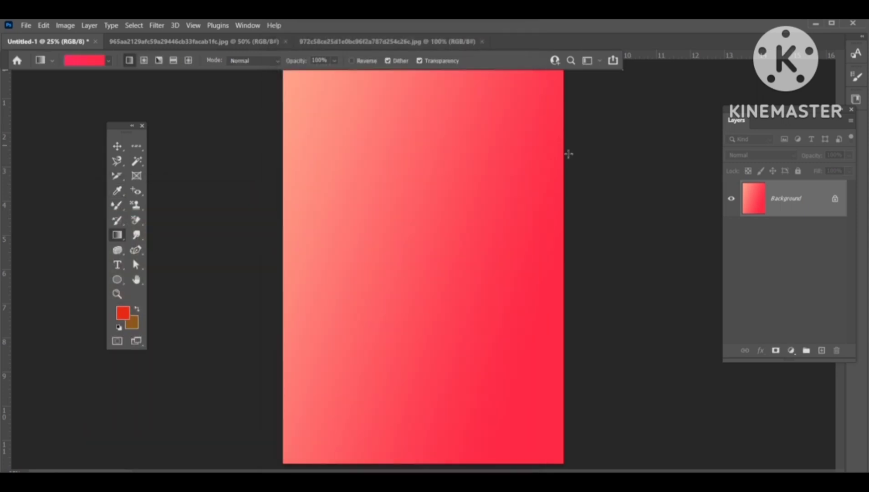
Step: Redraw the edited gradient across the canvas from right to left
{"action": "left_click_drag", "start_coordinate": [576, 144], "coordinate": [222, 196]}
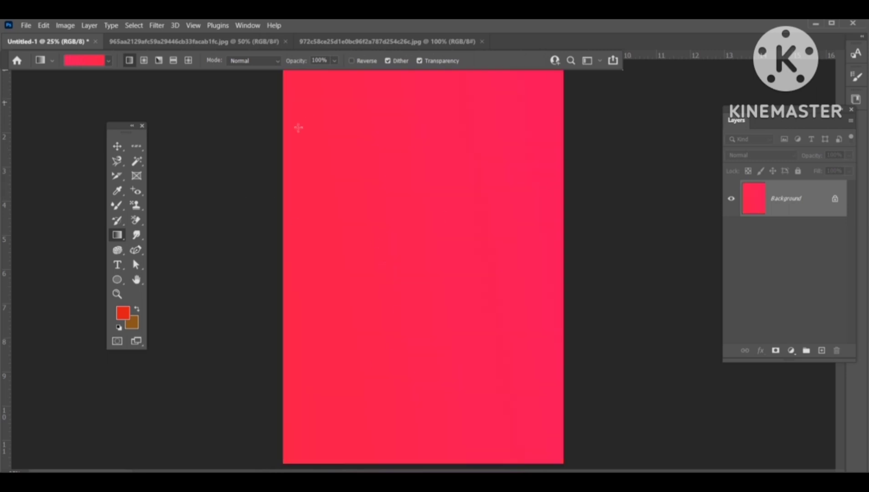
{"action": "right_click", "coordinate": [119, 235]}
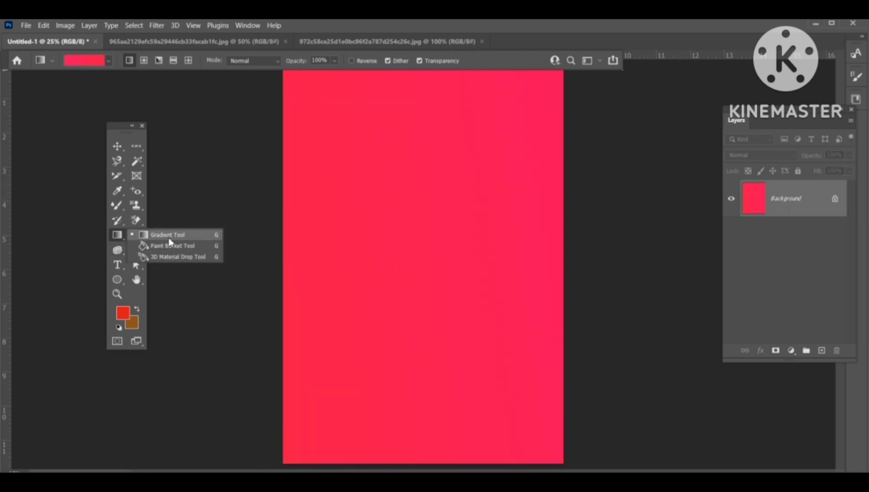
{"action": "left_click", "coordinate": [155, 246]}
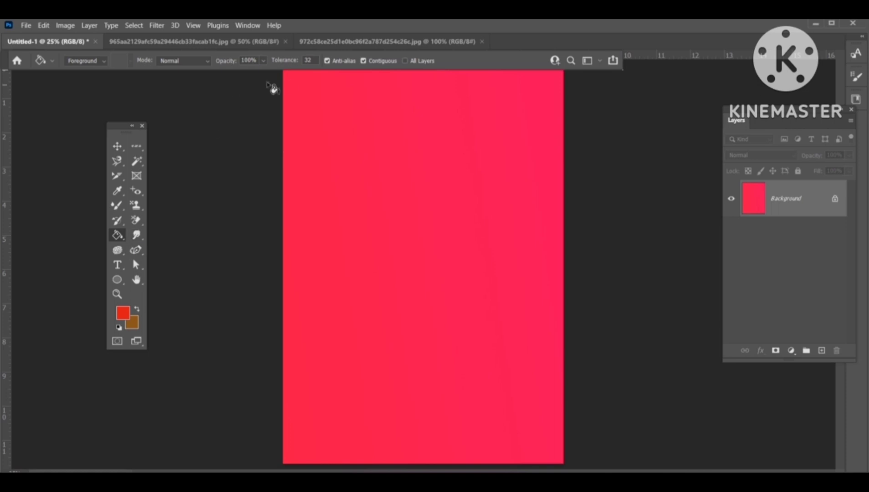
{"action": "right_click", "coordinate": [119, 236]}
{"action": "left_click", "coordinate": [155, 233]}
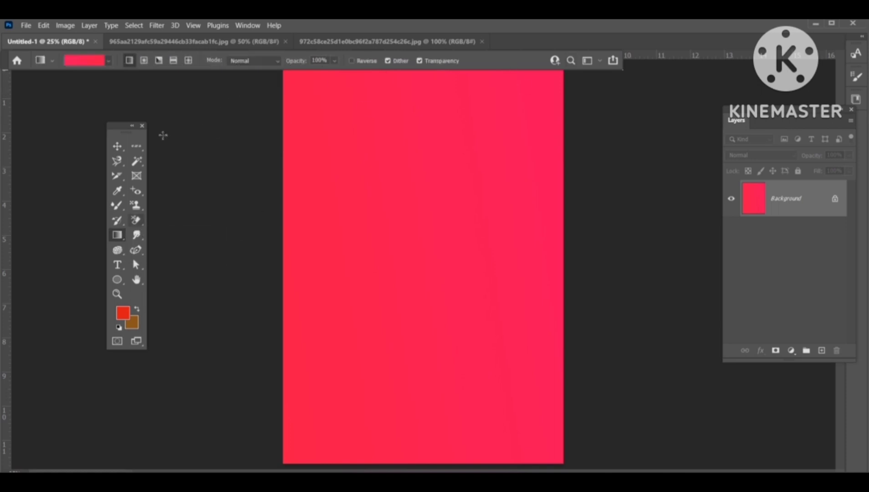
Step: Try the radial, angle and reflected gradient styles by drawing each across the canvas
{"action": "left_click", "coordinate": [144, 60]}
{"action": "left_click_drag", "start_coordinate": [207, 94], "coordinate": [326, 160]}
{"action": "left_click", "coordinate": [159, 60]}
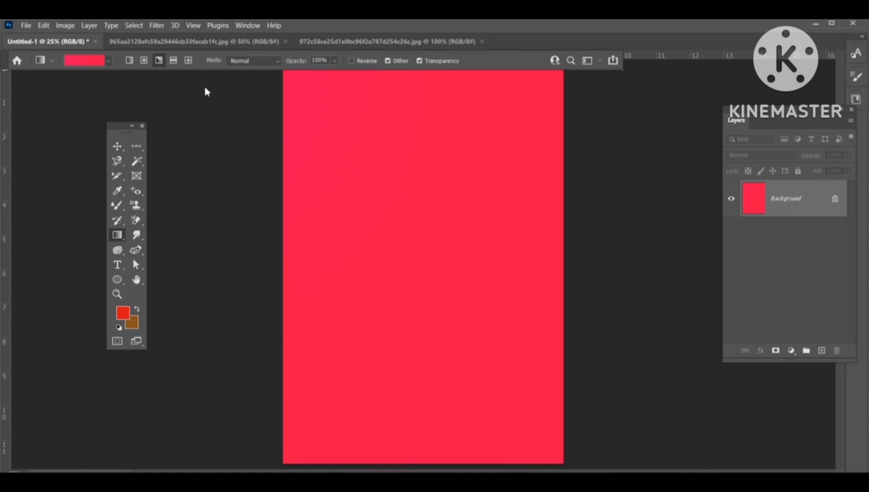
{"action": "left_click_drag", "start_coordinate": [242, 117], "coordinate": [530, 306]}
{"action": "left_click", "coordinate": [173, 60]}
{"action": "left_click_drag", "start_coordinate": [253, 119], "coordinate": [598, 322]}
Step: Pick a preset from the Oranges gradient group and draw a reflected gradient diagonally across the canvas
{"action": "left_click", "coordinate": [103, 62]}
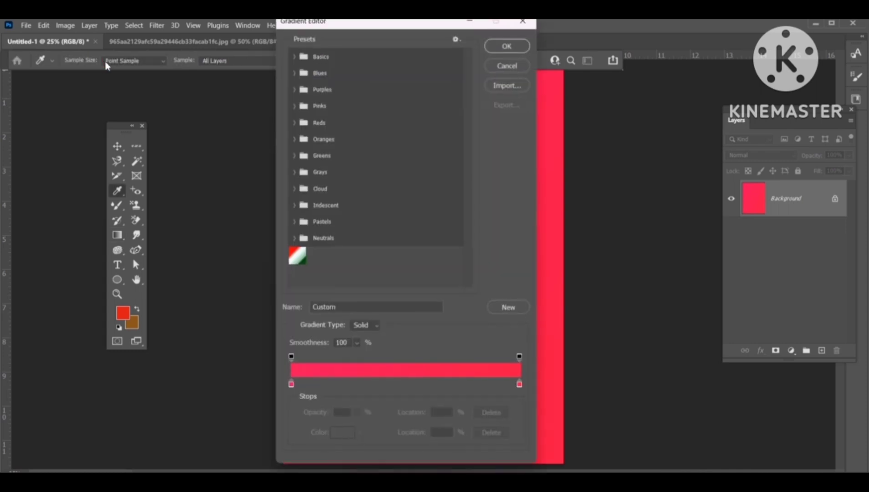
{"action": "left_click", "coordinate": [295, 140]}
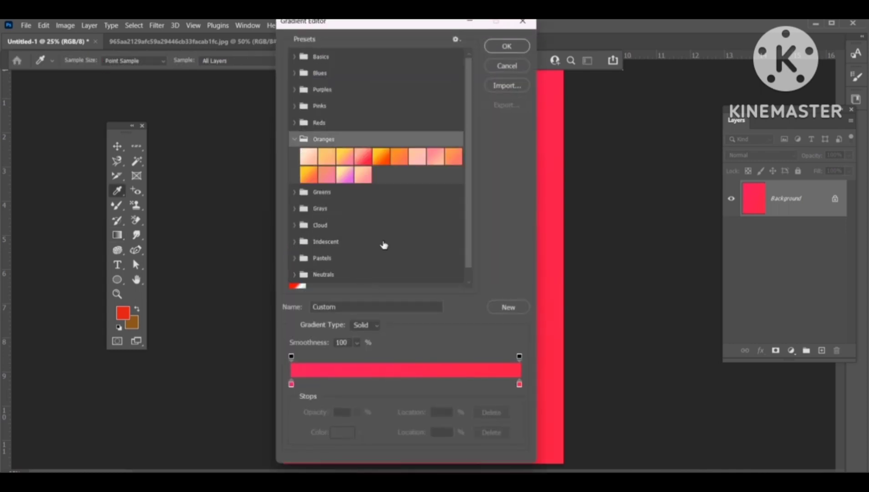
{"action": "left_click", "coordinate": [363, 156]}
{"action": "left_click", "coordinate": [506, 47]}
{"action": "left_click_drag", "start_coordinate": [298, 147], "coordinate": [427, 200]}
{"action": "left_click", "coordinate": [188, 60]}
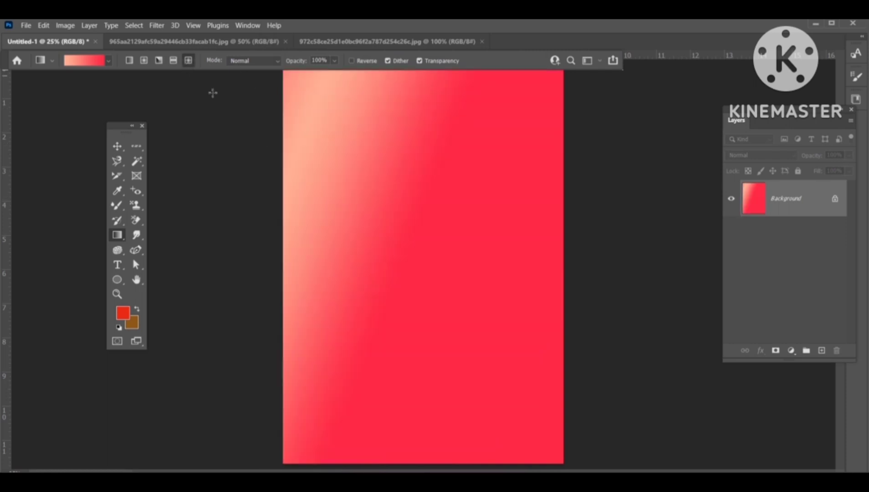
{"action": "left_click_drag", "start_coordinate": [231, 116], "coordinate": [604, 359]}
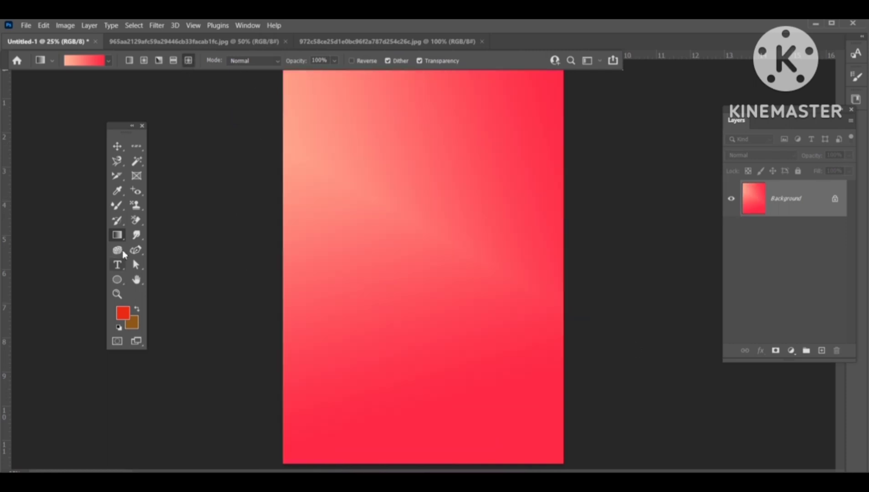
Step: Blur a vertical stroke down the bride photo's face with the Blur tool
{"action": "left_click", "coordinate": [135, 235]}
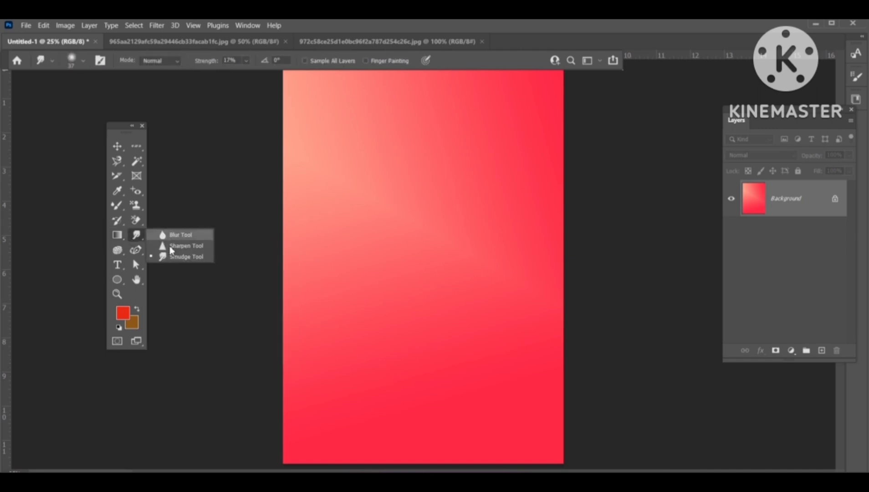
{"action": "left_click", "coordinate": [200, 42]}
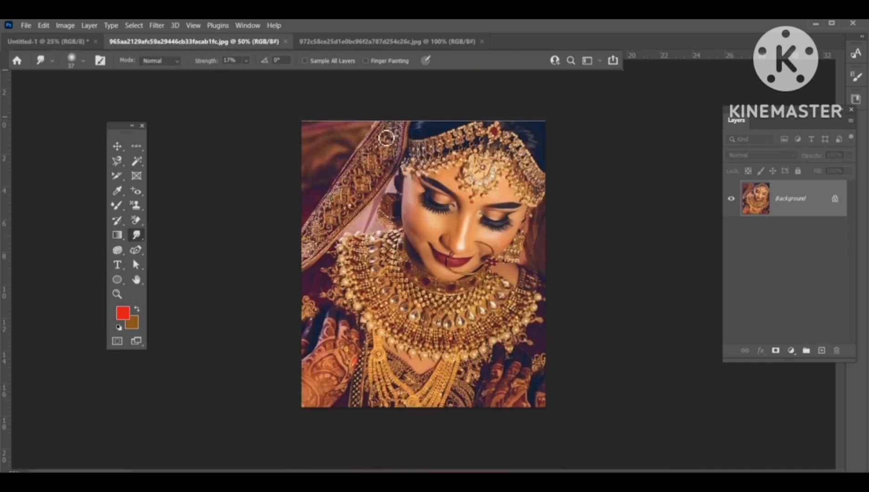
{"action": "key", "text": "ctrl+plus"}
{"action": "key", "text": "ctrl+plus"}
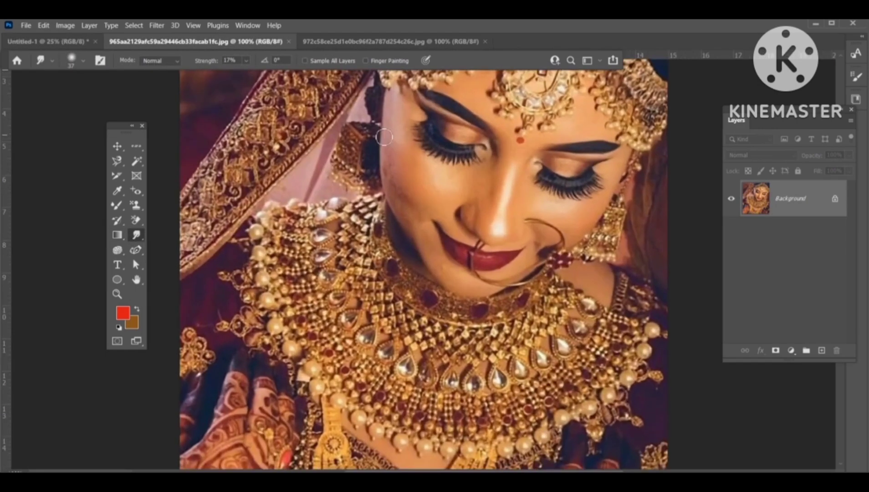
{"action": "scroll", "coordinate": [384, 136], "scroll_direction": "up", "scroll_amount": 2}
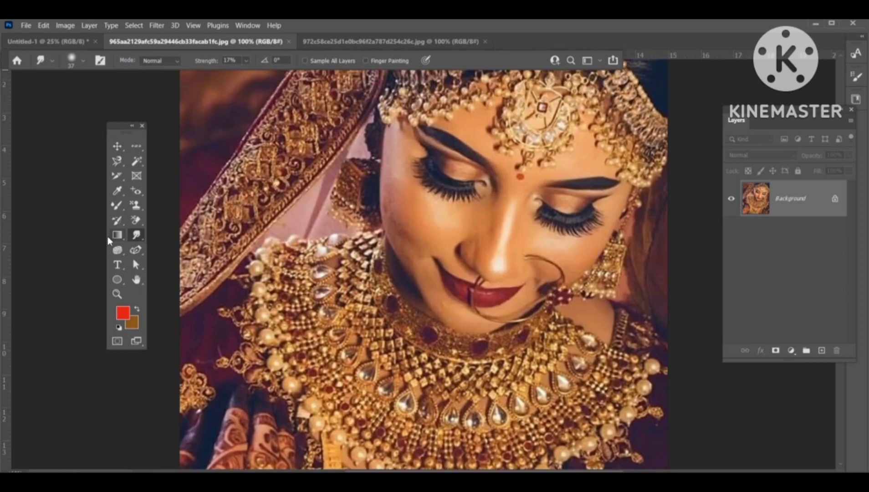
{"action": "right_click", "coordinate": [138, 237]}
{"action": "left_click", "coordinate": [162, 234]}
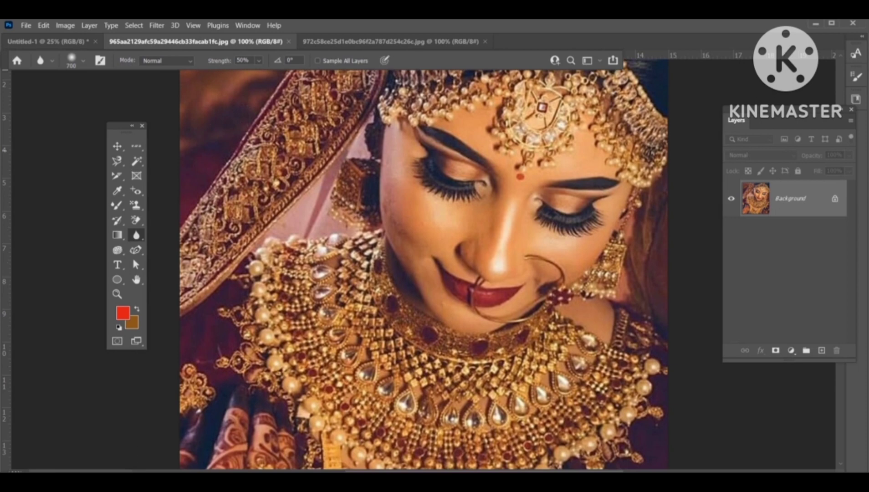
{"action": "left_click_drag", "start_coordinate": [455, 182], "coordinate": [456, 281]}
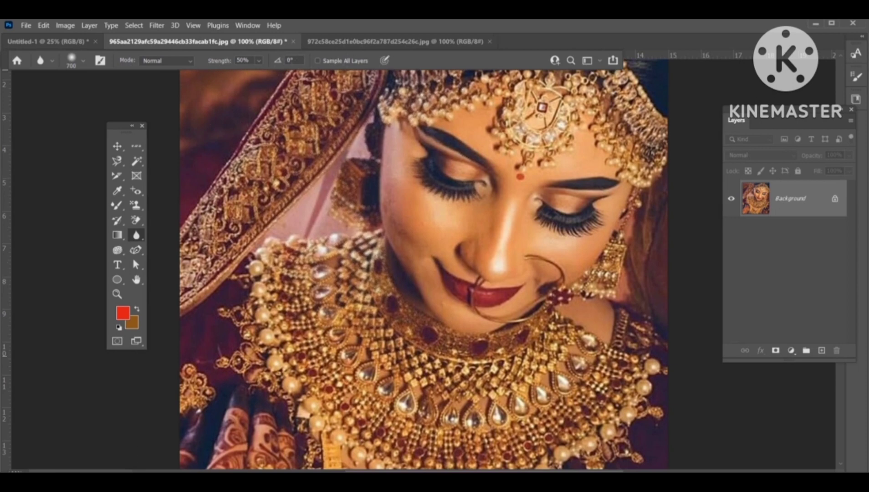
Step: Blur the cheek and eye area of the profile portrait with the Blur tool, undoing the last stroke
{"action": "scroll", "coordinate": [423, 264], "scroll_direction": "down", "scroll_amount": 2}
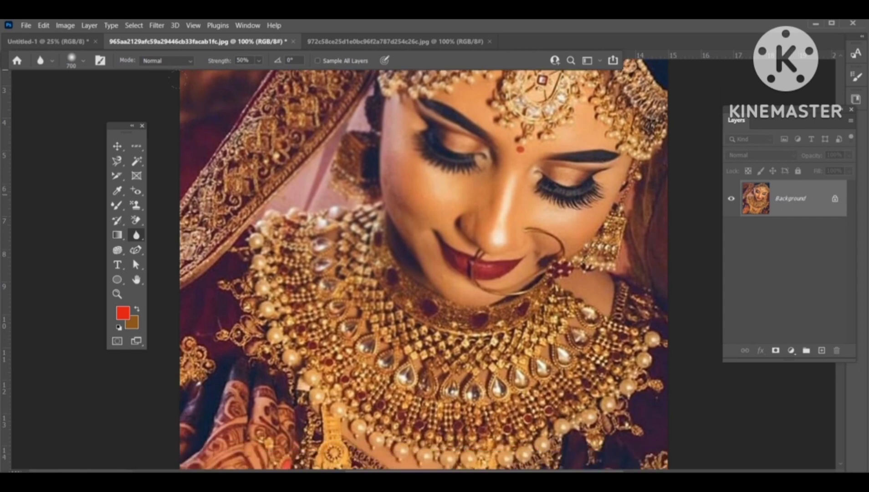
{"action": "scroll", "coordinate": [424, 264], "scroll_direction": "up", "scroll_amount": 2}
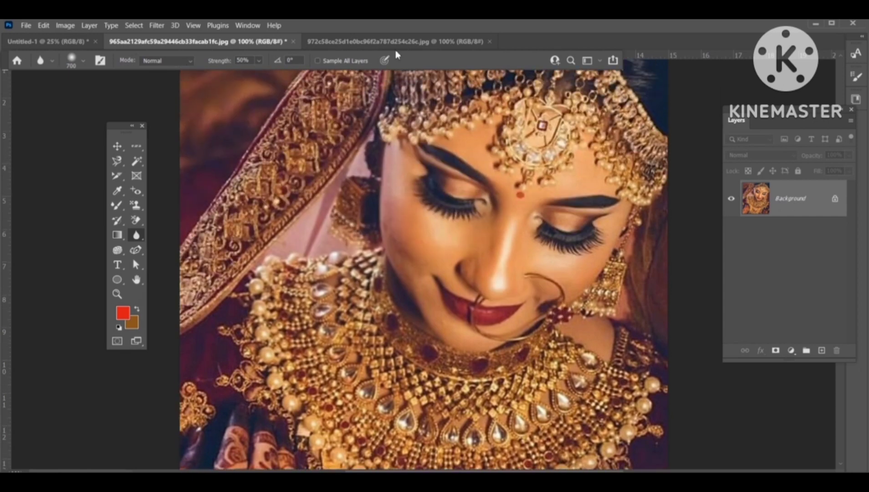
{"action": "left_click", "coordinate": [397, 42]}
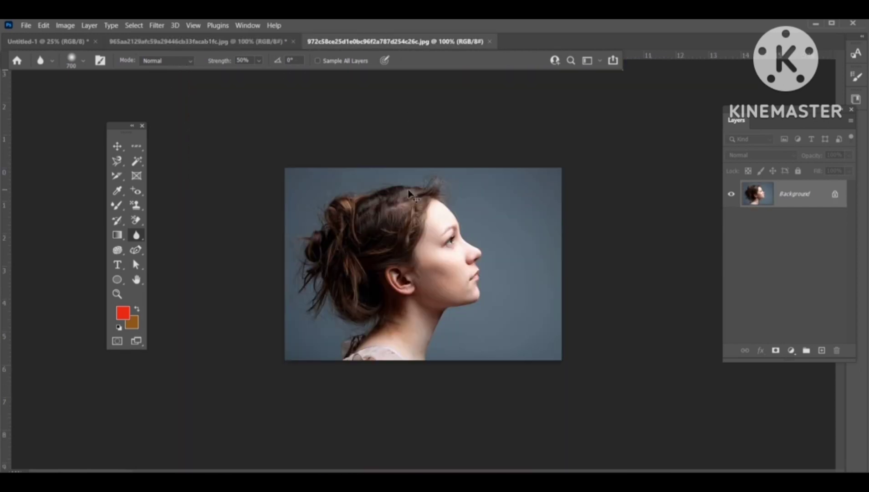
{"action": "key", "text": "ctrl+plus"}
{"action": "key", "text": "ctrl+plus"}
{"action": "key", "text": "ctrl+plus"}
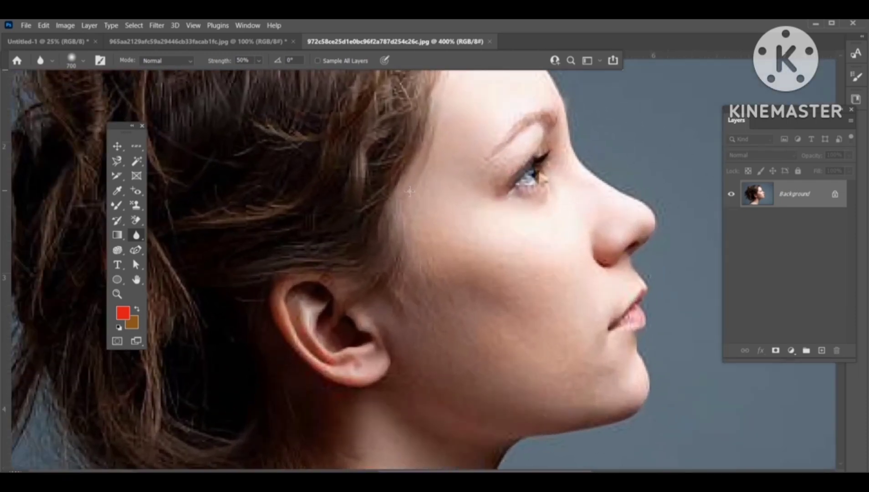
{"action": "mouse_move", "coordinate": [437, 251]}
{"action": "left_mouse_down"}
{"action": "mouse_move", "coordinate": [546, 122]}
{"action": "mouse_move", "coordinate": [398, 203]}
{"action": "left_mouse_up"}
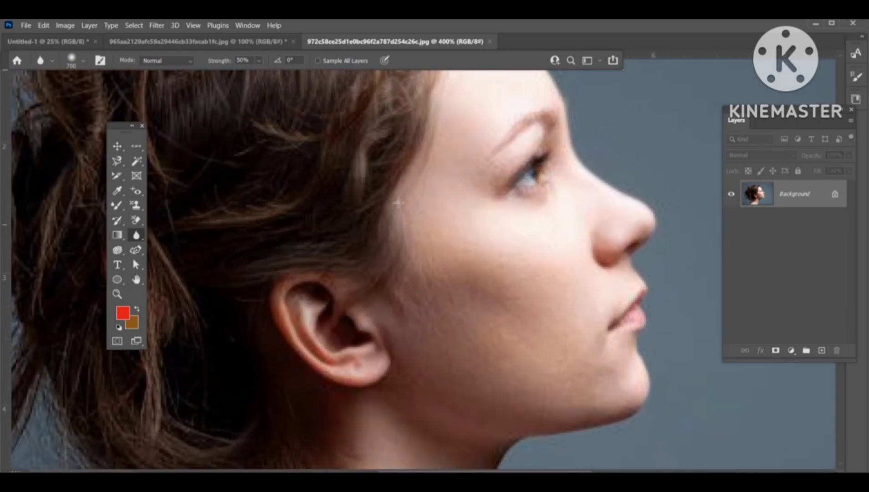
{"action": "mouse_move", "coordinate": [580, 265]}
{"action": "left_mouse_down"}
{"action": "mouse_move", "coordinate": [693, 200]}
{"action": "mouse_move", "coordinate": [564, 181]}
{"action": "left_mouse_up"}
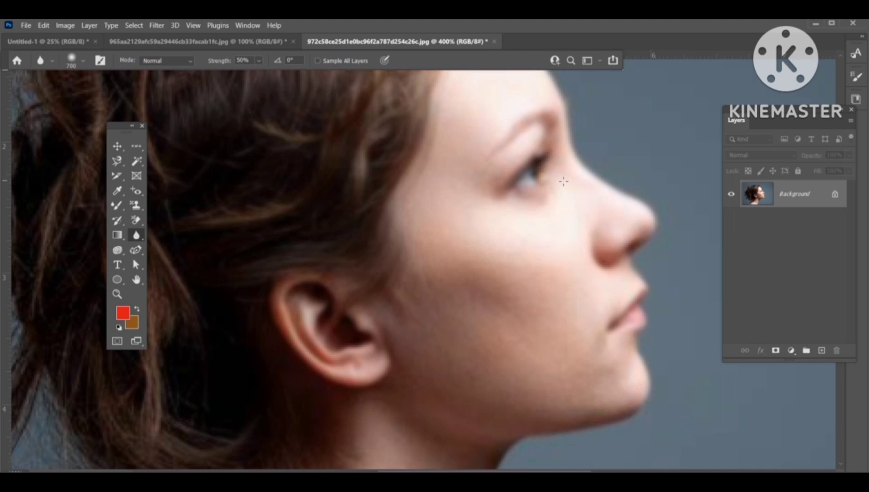
{"action": "key", "text": "ctrl+z"}
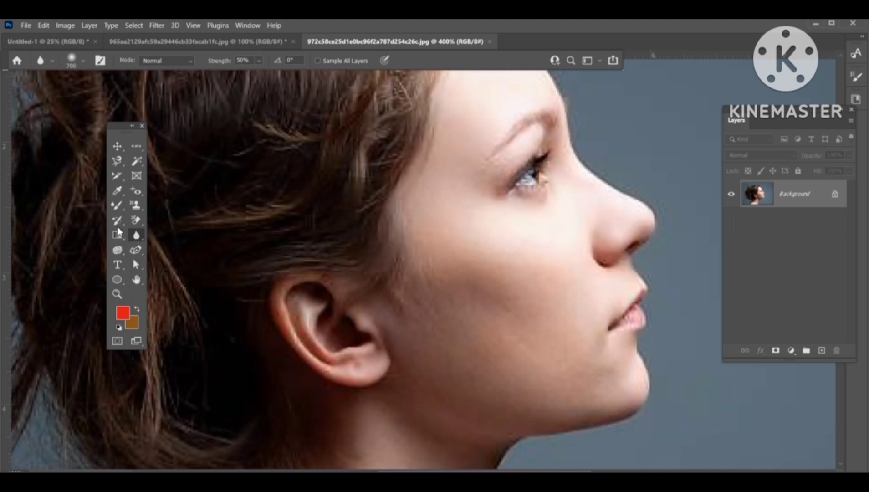
Step: Try sharpening the profile portrait's cheek with the Sharpen tool and undo it
{"action": "right_click", "coordinate": [133, 235]}
{"action": "left_click", "coordinate": [164, 245]}
{"action": "mouse_move", "coordinate": [531, 272]}
{"action": "left_mouse_down"}
{"action": "mouse_move", "coordinate": [540, 255]}
{"action": "mouse_move", "coordinate": [517, 239]}
{"action": "left_mouse_up"}
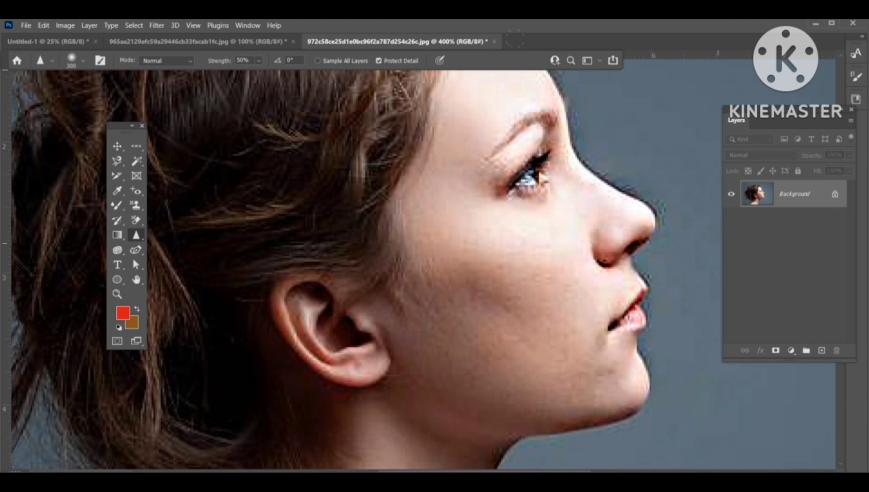
{"action": "key", "text": "ctrl+z"}
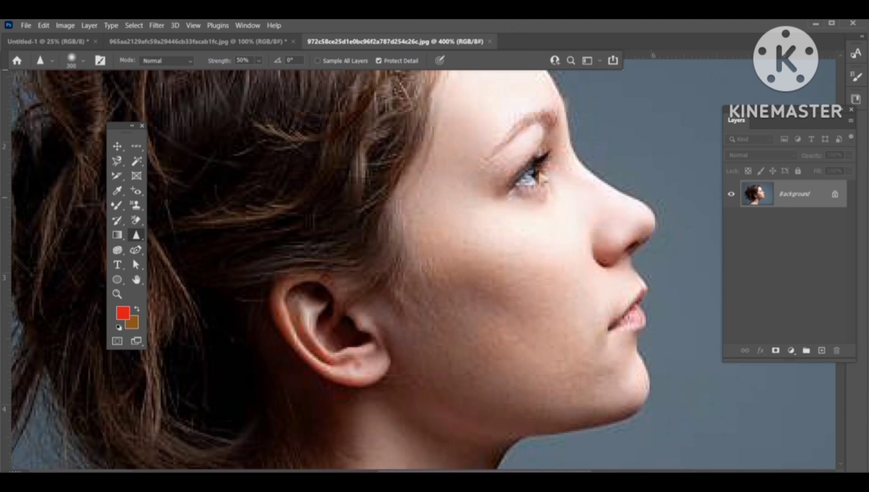
Step: Smudge near the nose tip with the Smudge tool, then undo the smudge and the remaining blur stroke
{"action": "right_click", "coordinate": [136, 236]}
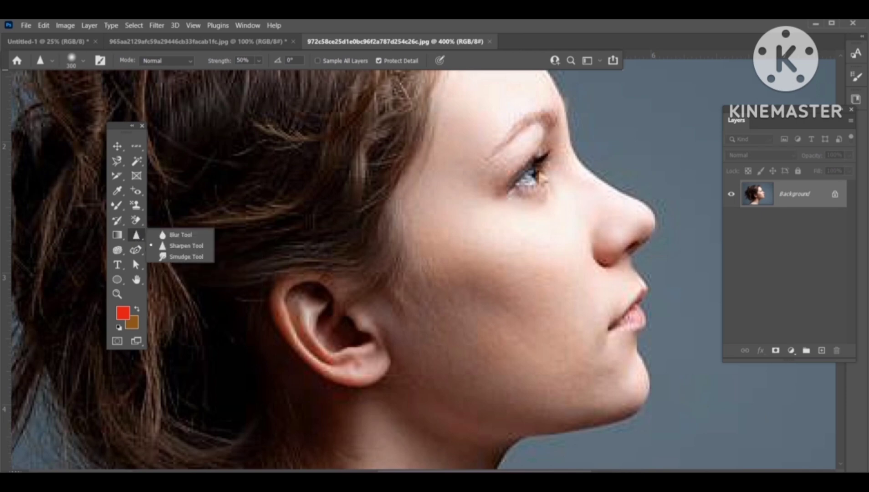
{"action": "left_click", "coordinate": [185, 256]}
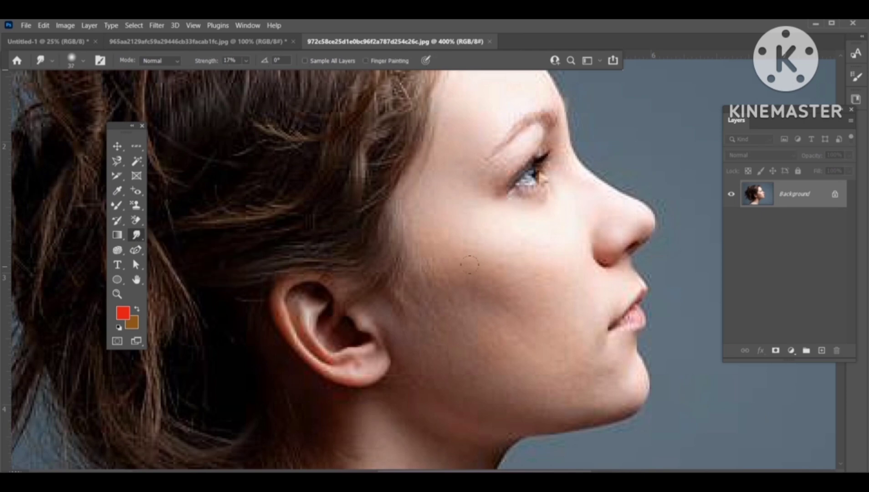
{"action": "left_click_drag", "start_coordinate": [628, 205], "coordinate": [650, 212]}
{"action": "key", "text": "ctrl+z"}
{"action": "key", "text": "ctrl+z"}
Step: Lighten the profile portrait's forehead with a Dodge tool stroke
{"action": "left_click", "coordinate": [120, 252]}
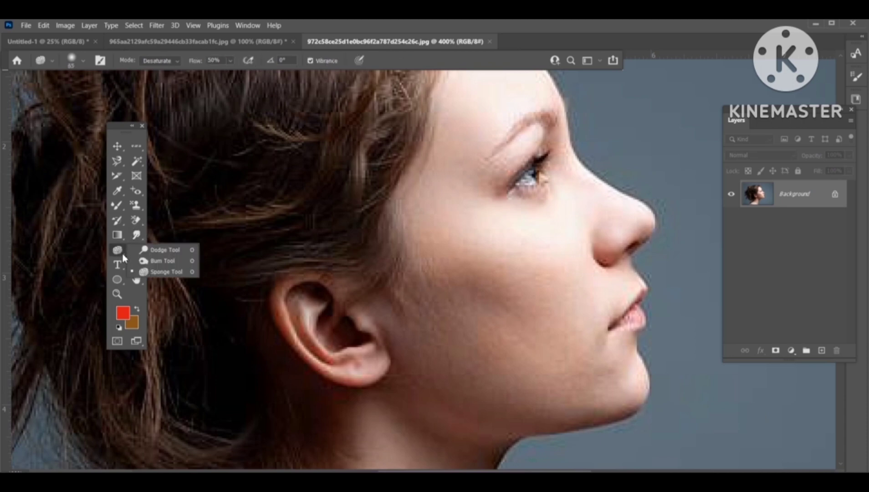
{"action": "left_click", "coordinate": [146, 253]}
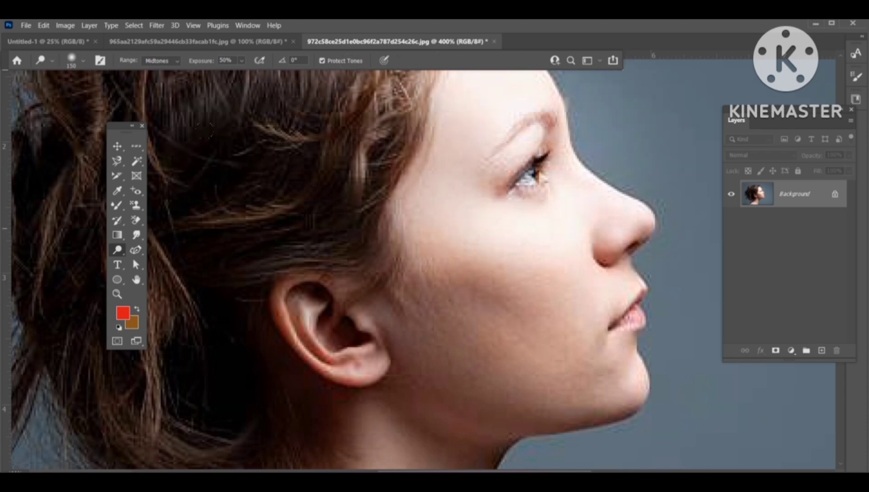
{"action": "key", "text": "ctrl+z"}
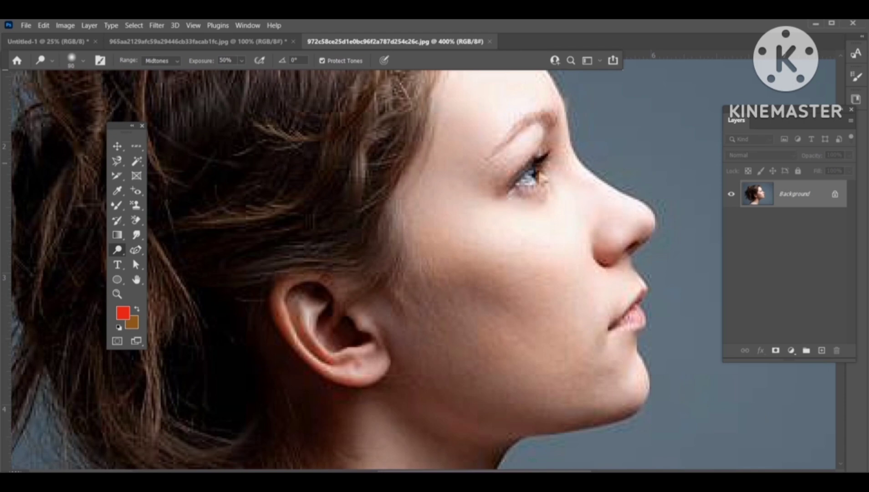
{"action": "left_click_drag", "start_coordinate": [474, 135], "coordinate": [570, 131]}
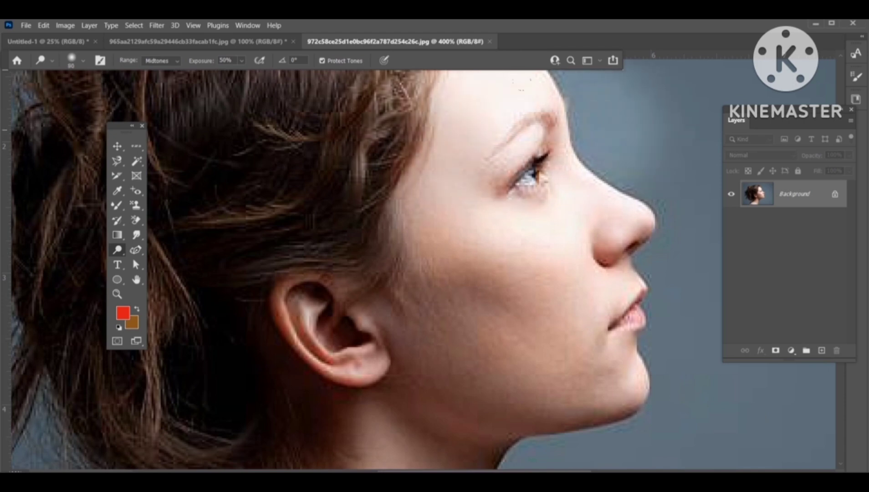
Step: Darken the cheek below the eye with a Burn tool stroke
{"action": "left_click", "coordinate": [118, 250]}
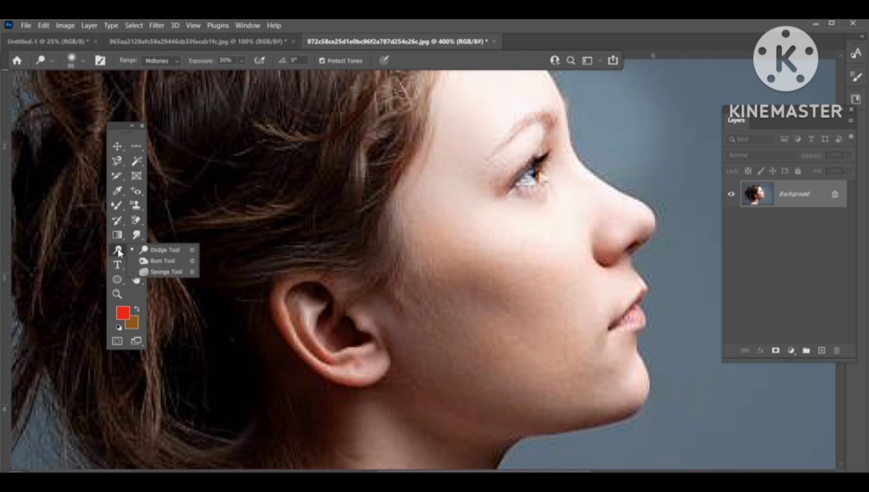
{"action": "left_click", "coordinate": [162, 261]}
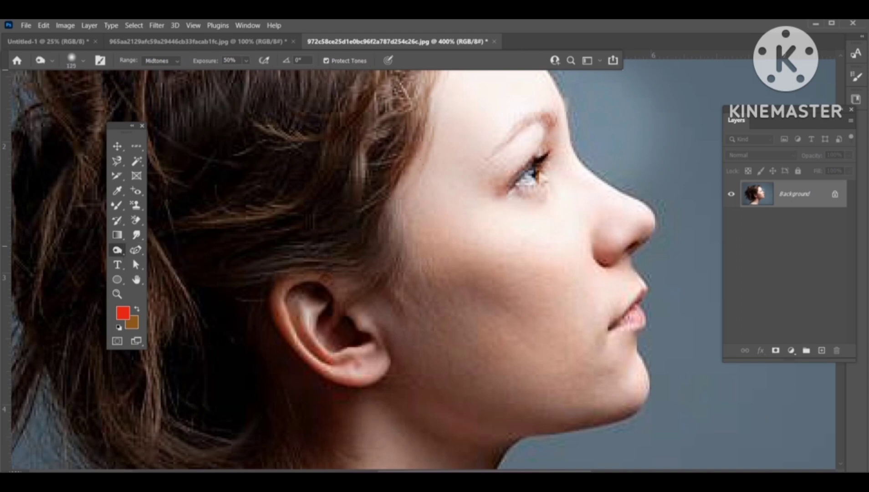
{"action": "mouse_move", "coordinate": [465, 275]}
{"action": "left_mouse_down"}
{"action": "mouse_move", "coordinate": [561, 276]}
{"action": "mouse_move", "coordinate": [688, 248]}
{"action": "mouse_move", "coordinate": [496, 294]}
{"action": "left_mouse_up"}
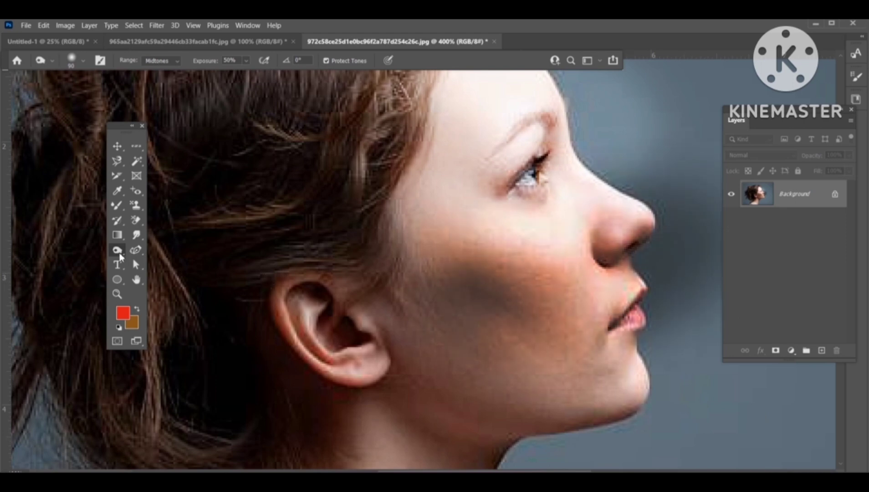
Step: Desaturate the lower face and chin with the Sponge tool
{"action": "right_click", "coordinate": [121, 257]}
{"action": "left_click", "coordinate": [150, 272]}
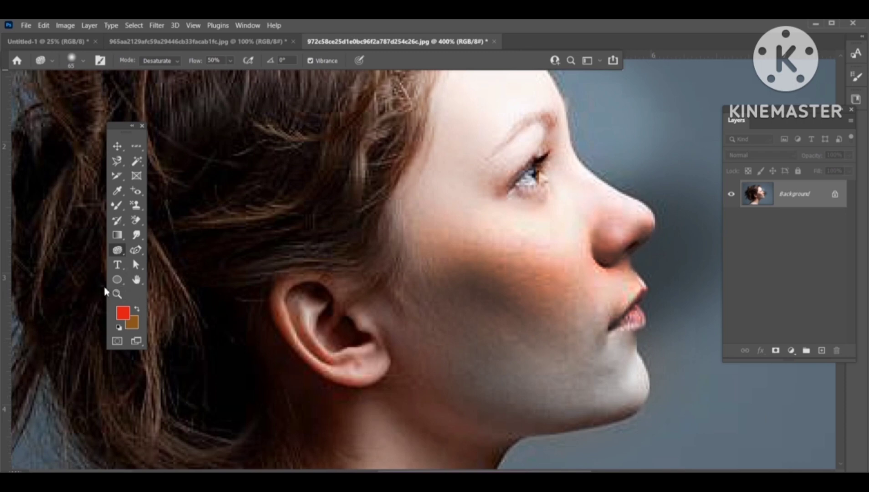
{"action": "right_click", "coordinate": [140, 250]}
{"action": "left_click", "coordinate": [118, 252]}
{"action": "left_click", "coordinate": [136, 250]}
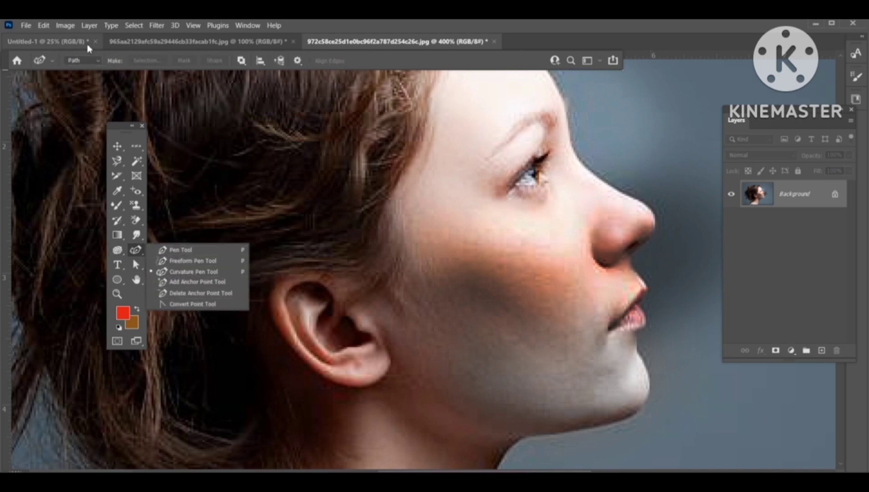
Step: Close the gradient canvas document, saving its changes
{"action": "left_click", "coordinate": [96, 42]}
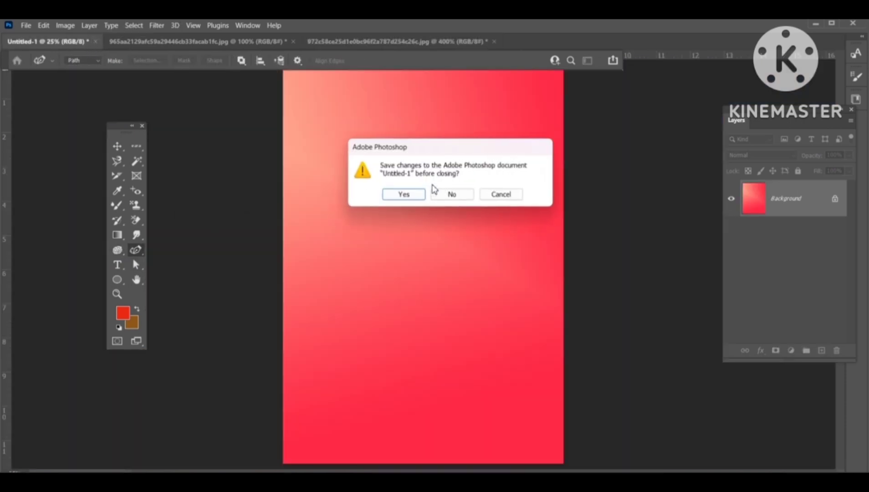
{"action": "key", "text": "Return"}
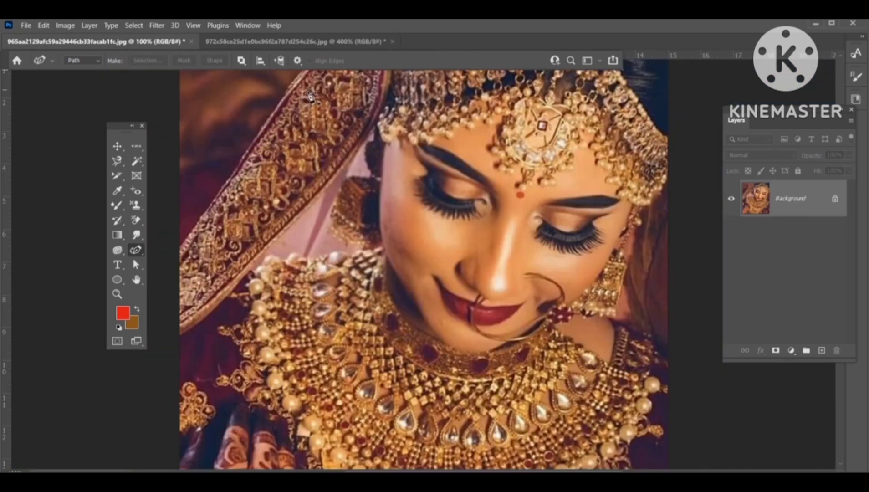
Step: Close the bride photo without saving its changes
{"action": "scroll", "coordinate": [200, 207], "scroll_direction": "up", "scroll_amount": 2}
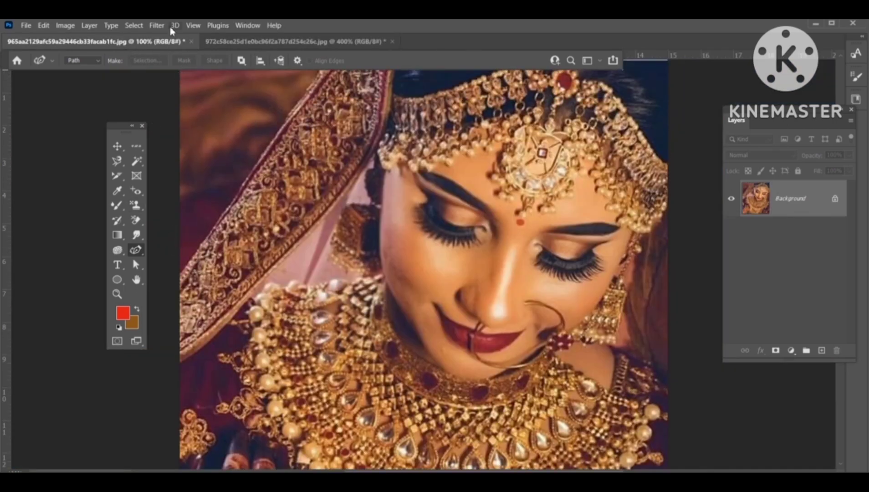
{"action": "left_click", "coordinate": [192, 42]}
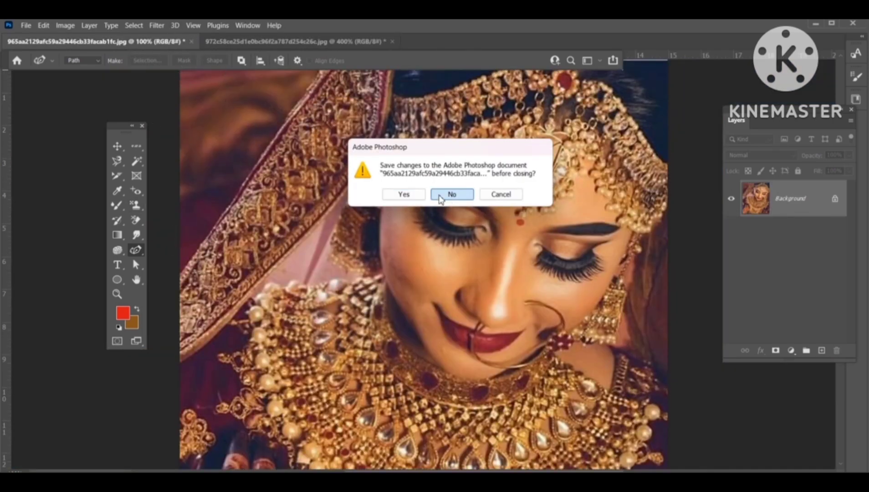
{"action": "left_click", "coordinate": [451, 197]}
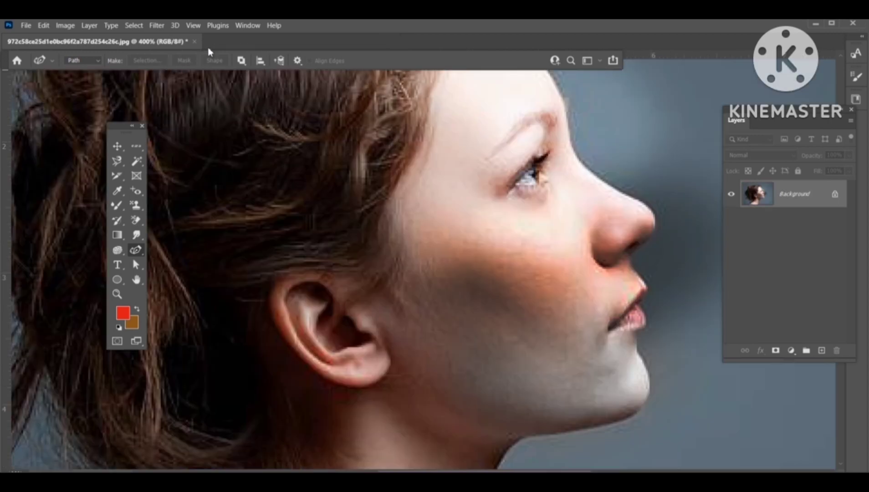
Step: Switch to the blank A4 canvas, zoom in, and pick the Pen tool in Shape mode with red fill
{"action": "left_click", "coordinate": [26, 25]}
{"action": "left_click", "coordinate": [33, 36]}
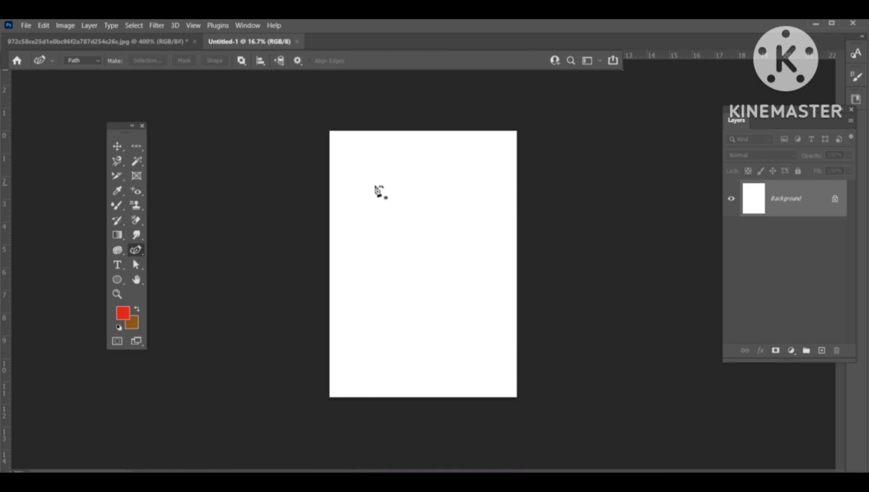
{"action": "key", "text": "ctrl+plus"}
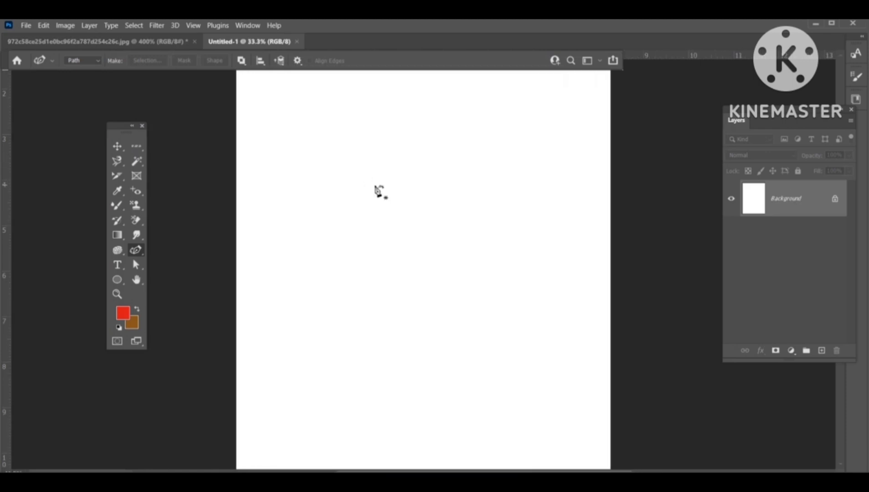
{"action": "left_click", "coordinate": [79, 60]}
{"action": "right_click", "coordinate": [139, 253]}
{"action": "left_click", "coordinate": [175, 250]}
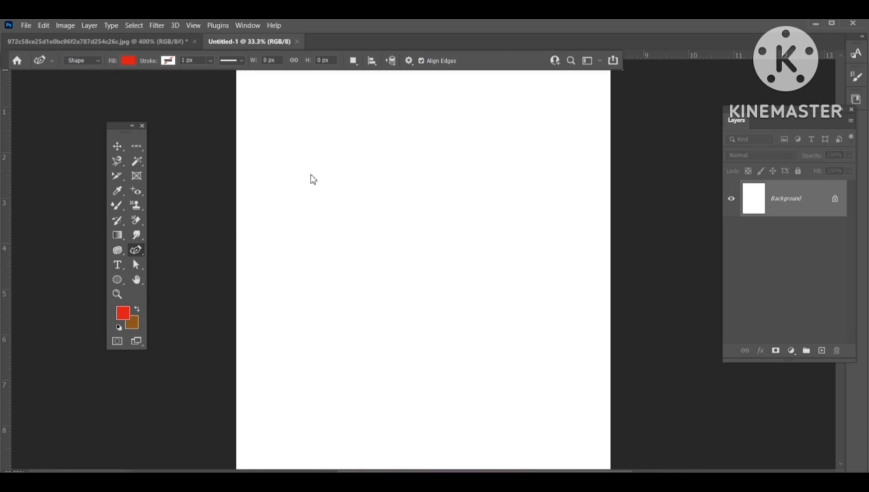
{"action": "left_click", "coordinate": [324, 164]}
{"action": "left_click_drag", "start_coordinate": [426, 160], "coordinate": [458, 179]}
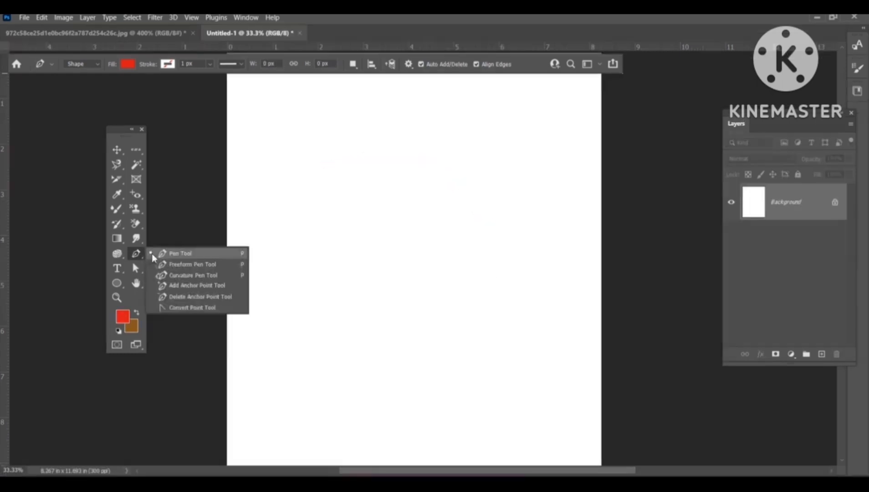
{"action": "left_click", "coordinate": [157, 252]}
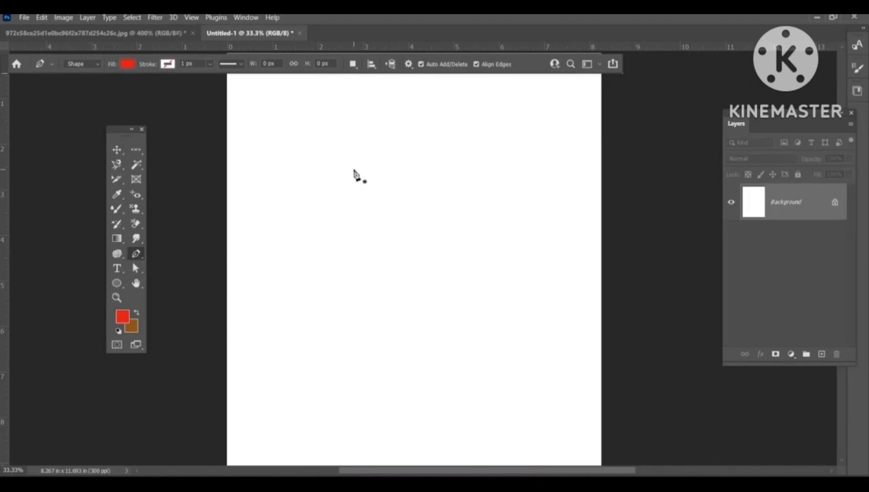
Step: Draw a closed red curved shape with the Pen tool, about 1258 × 1187 px, on the canvas
{"action": "left_click", "coordinate": [353, 169]}
{"action": "left_click_drag", "start_coordinate": [445, 158], "coordinate": [493, 186]}
{"action": "left_click_drag", "start_coordinate": [512, 236], "coordinate": [487, 305]}
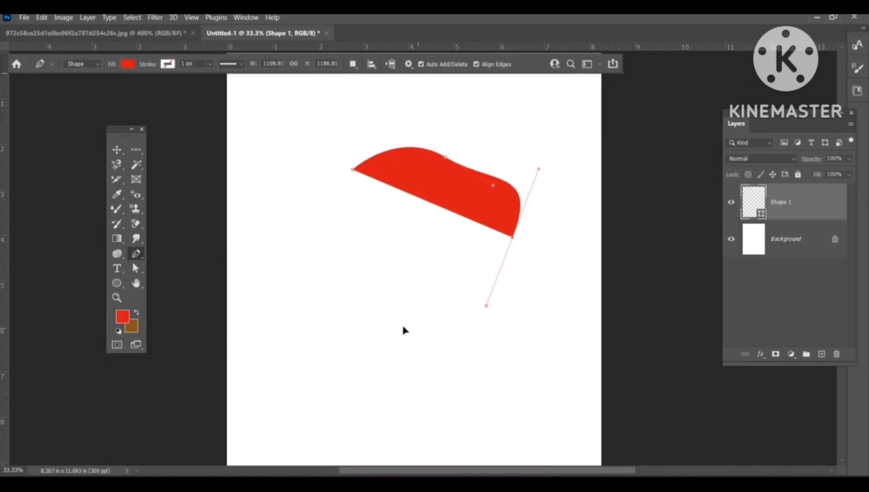
{"action": "left_click_drag", "start_coordinate": [436, 328], "coordinate": [400, 326]}
{"action": "left_click_drag", "start_coordinate": [344, 299], "coordinate": [333, 283]}
{"action": "left_click_drag", "start_coordinate": [331, 237], "coordinate": [330, 219]}
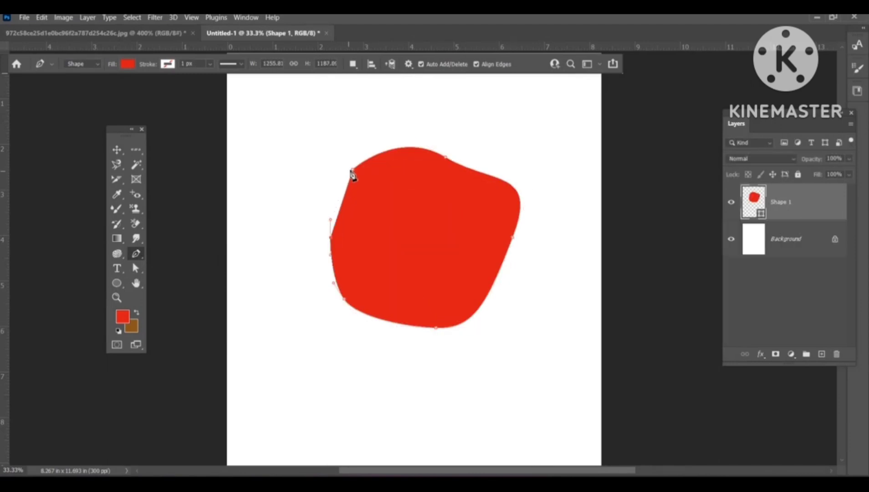
{"action": "left_click_drag", "start_coordinate": [353, 172], "coordinate": [385, 154]}
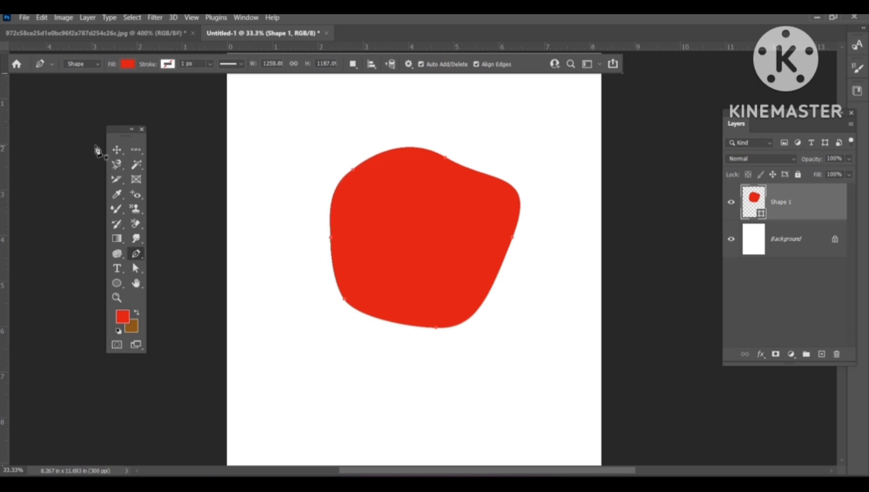
Step: Move the red curved shape toward the canvas's upper left corner
{"action": "left_click", "coordinate": [116, 149]}
{"action": "left_click_drag", "start_coordinate": [452, 223], "coordinate": [383, 263]}
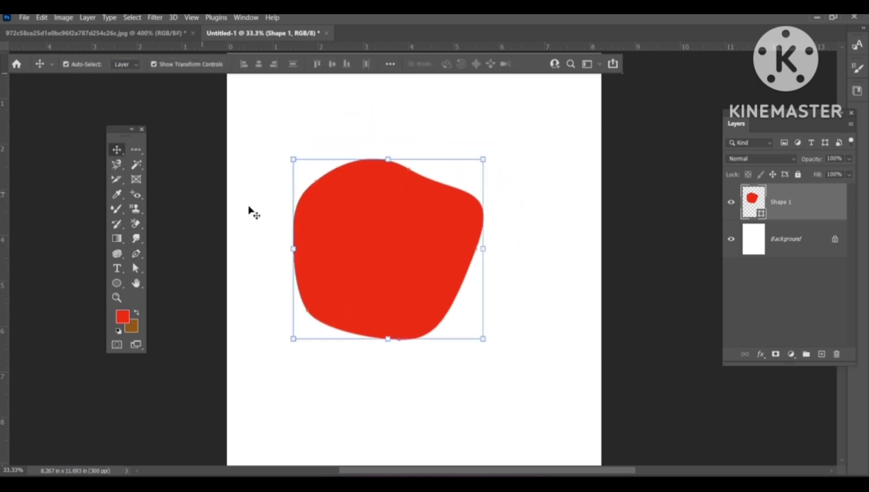
{"action": "left_click_drag", "start_coordinate": [396, 223], "coordinate": [363, 155]}
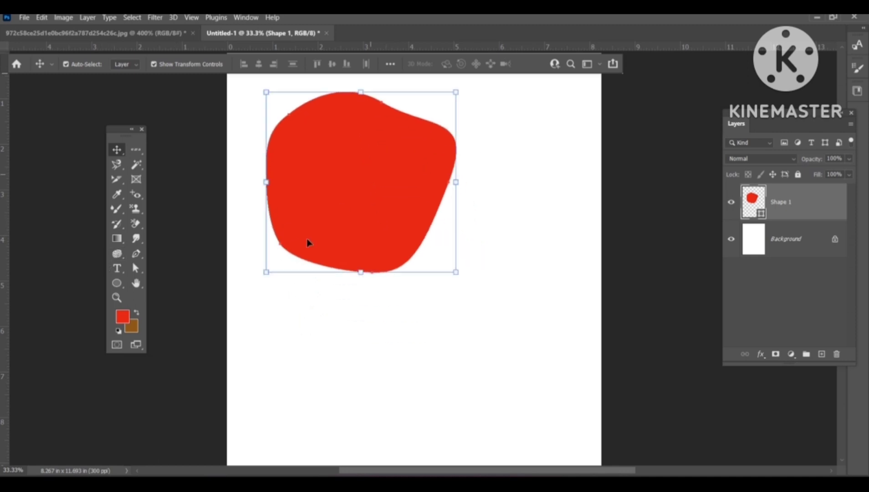
Step: Draw a small red triangle to the right of the blob with the Freeform Pen tool
{"action": "left_click", "coordinate": [136, 255]}
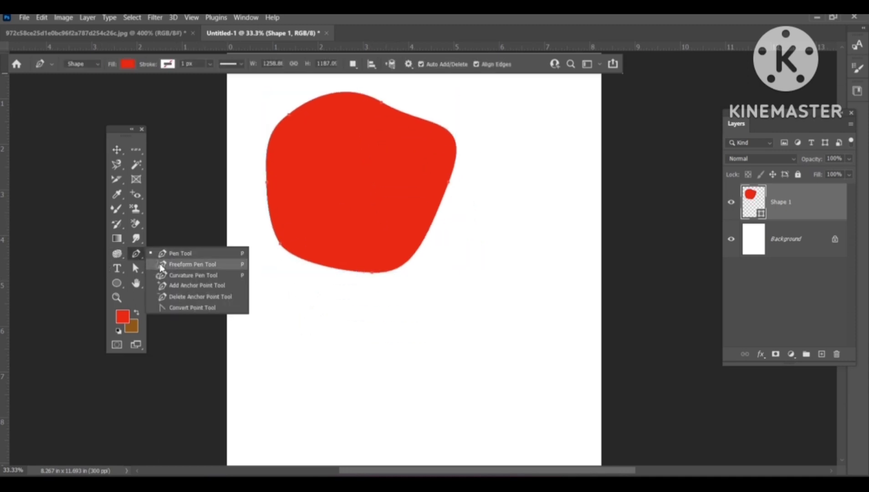
{"action": "left_click", "coordinate": [162, 265]}
{"action": "mouse_move", "coordinate": [483, 238]}
{"action": "left_mouse_down"}
{"action": "mouse_move", "coordinate": [502, 188]}
{"action": "mouse_move", "coordinate": [530, 184]}
{"action": "mouse_move", "coordinate": [566, 222]}
{"action": "mouse_move", "coordinate": [482, 242]}
{"action": "left_mouse_up"}
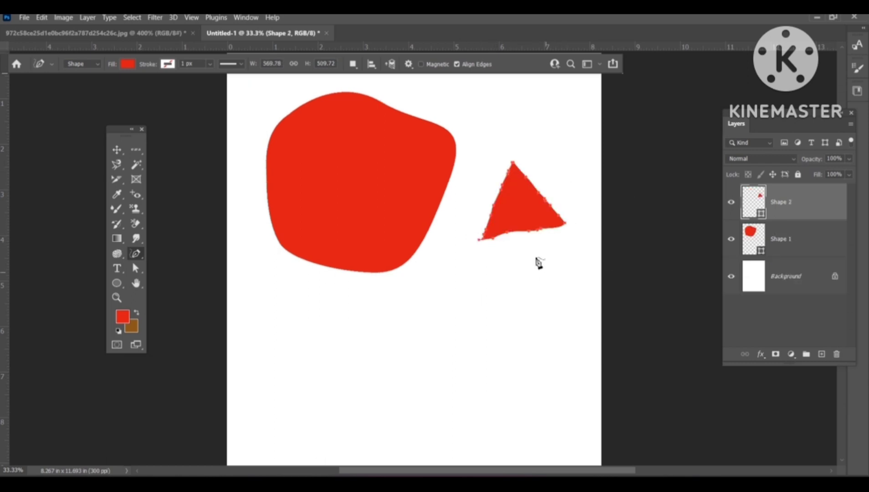
Step: Pull the triangle's lower edge down into a point with the Curvature Pen tool
{"action": "left_click", "coordinate": [132, 258]}
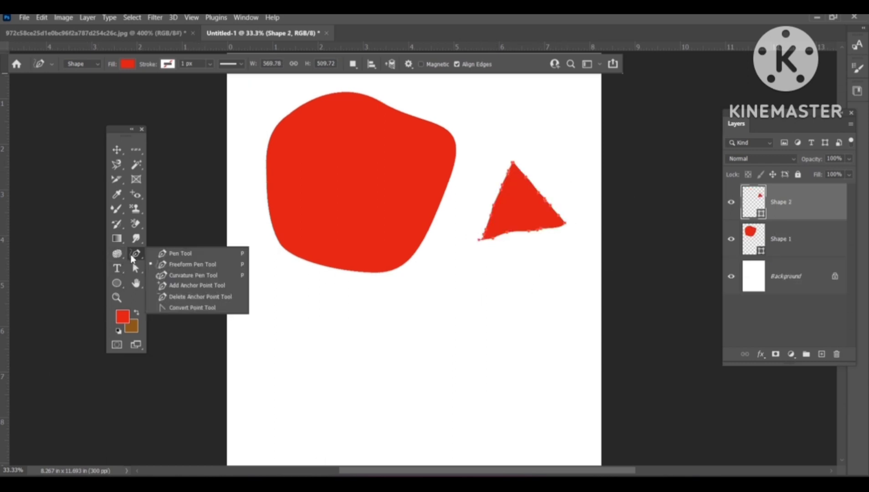
{"action": "left_click", "coordinate": [181, 275]}
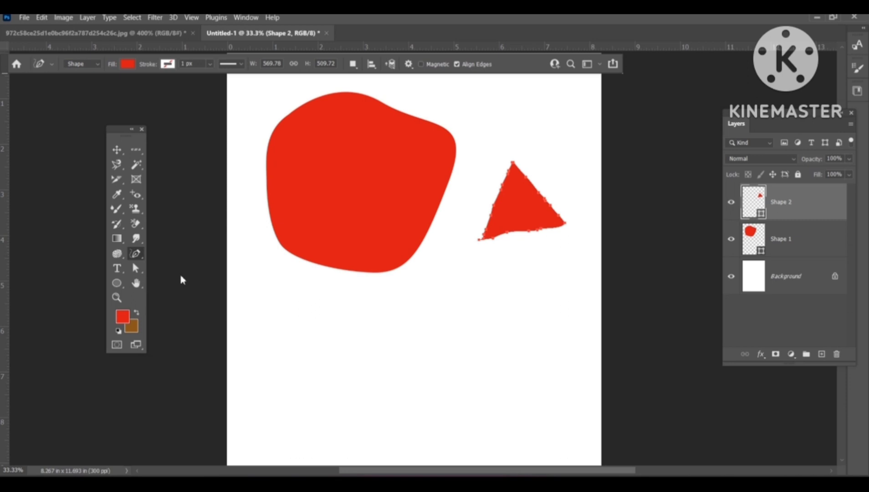
{"action": "left_click_drag", "start_coordinate": [507, 235], "coordinate": [524, 273]}
Step: Add an anchor point on the red blob's lower right edge and drag it inward with the Add Anchor Point tool
{"action": "left_click", "coordinate": [135, 253]}
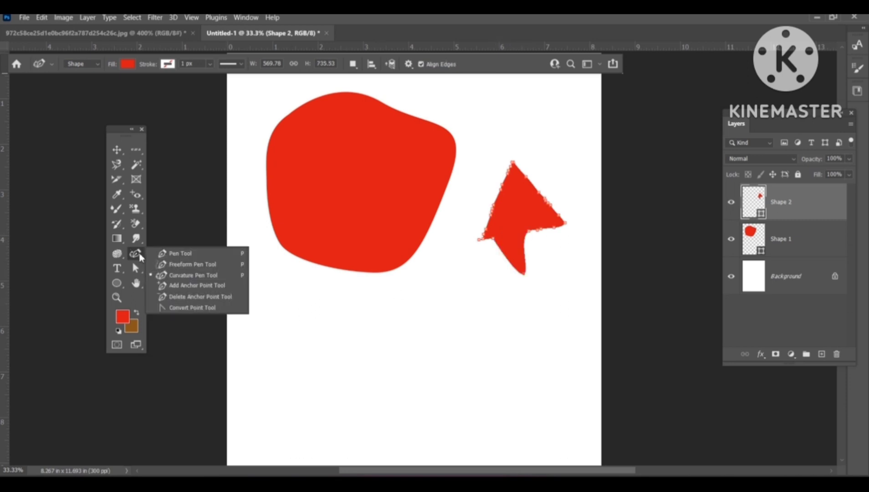
{"action": "left_click", "coordinate": [168, 286]}
{"action": "left_click", "coordinate": [437, 211]}
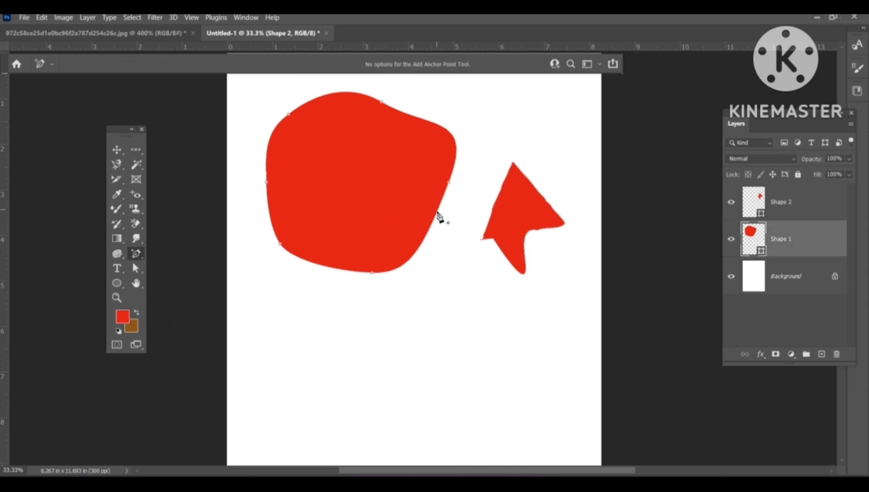
{"action": "left_click_drag", "start_coordinate": [423, 240], "coordinate": [455, 295]}
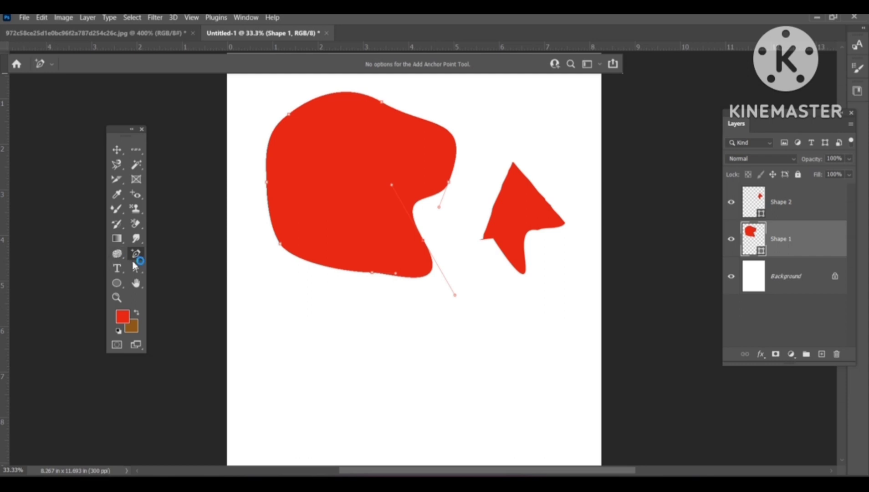
Step: Remove that added anchor point from the blob with the Delete Anchor Point tool
{"action": "right_click", "coordinate": [136, 254]}
{"action": "left_click", "coordinate": [182, 297]}
{"action": "left_click", "coordinate": [424, 241]}
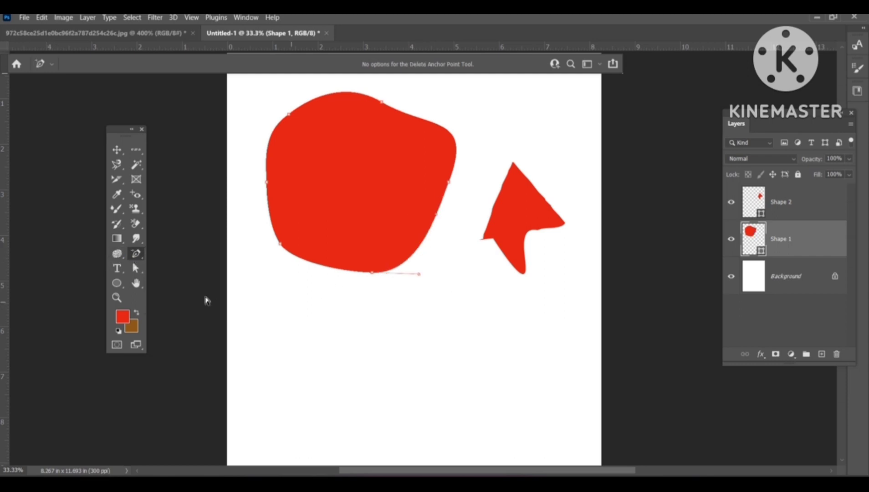
Step: Convert the blob's bottom anchor with the Convert Point tool and pull it down into a point
{"action": "right_click", "coordinate": [136, 253]}
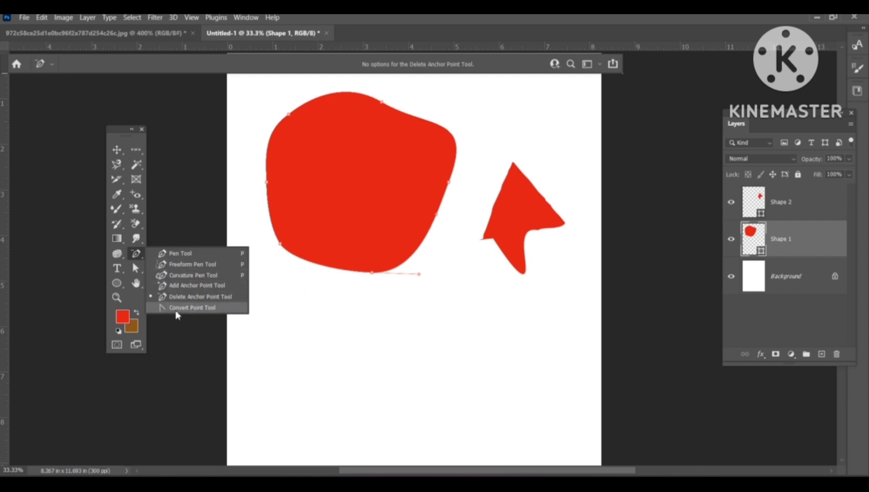
{"action": "left_click", "coordinate": [178, 308]}
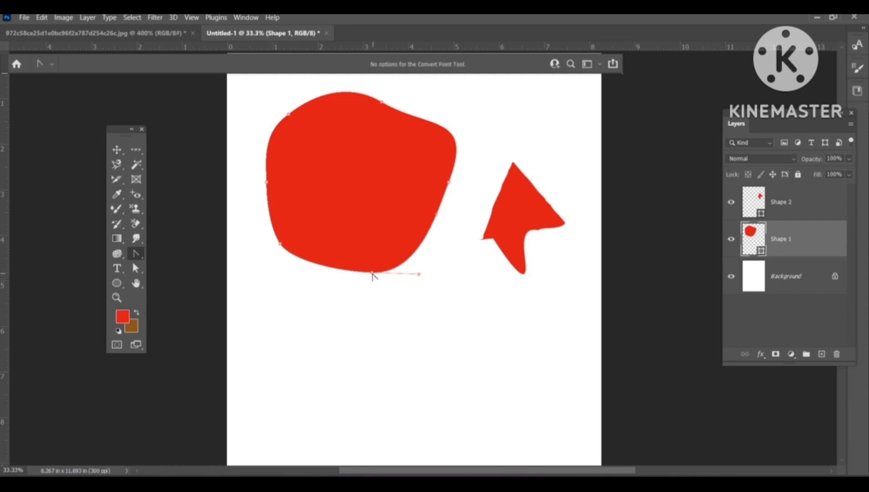
{"action": "left_click_drag", "start_coordinate": [372, 273], "coordinate": [285, 277]}
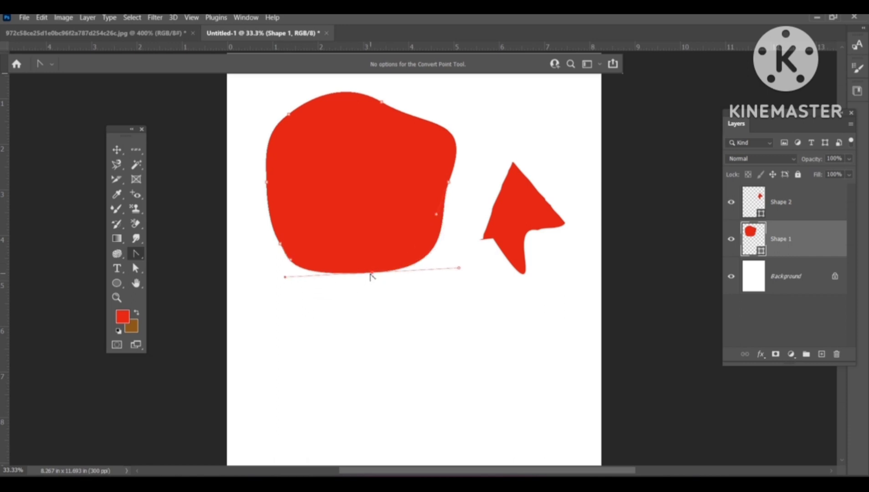
{"action": "left_click_drag", "start_coordinate": [372, 273], "coordinate": [372, 293]}
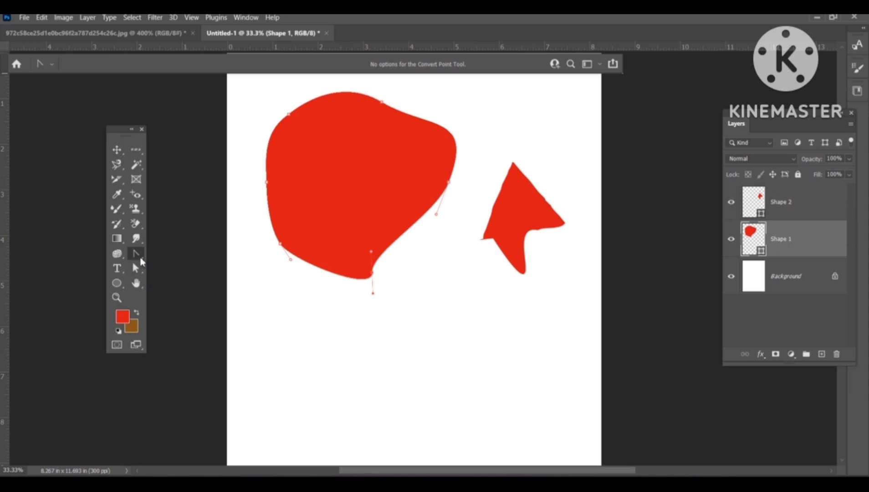
Step: Switch the Pen tool's mode to Path
{"action": "right_click", "coordinate": [136, 254]}
{"action": "left_click", "coordinate": [180, 254]}
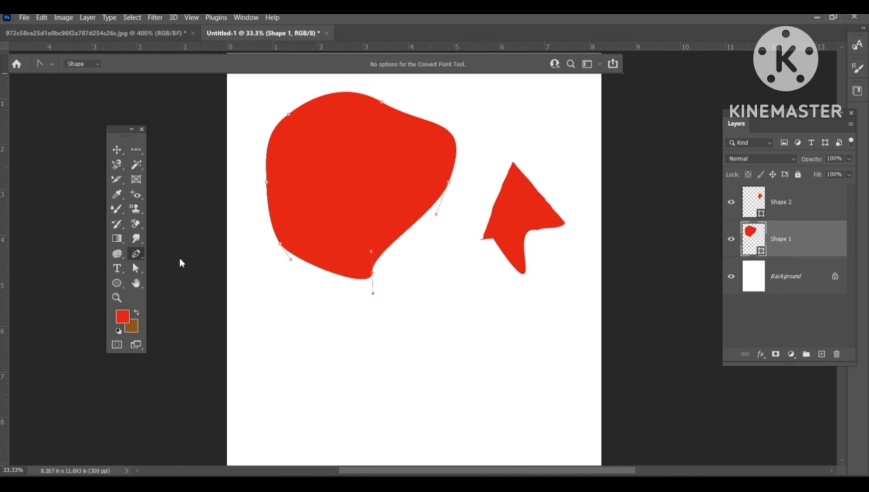
{"action": "left_click", "coordinate": [82, 64]}
{"action": "left_click", "coordinate": [87, 76]}
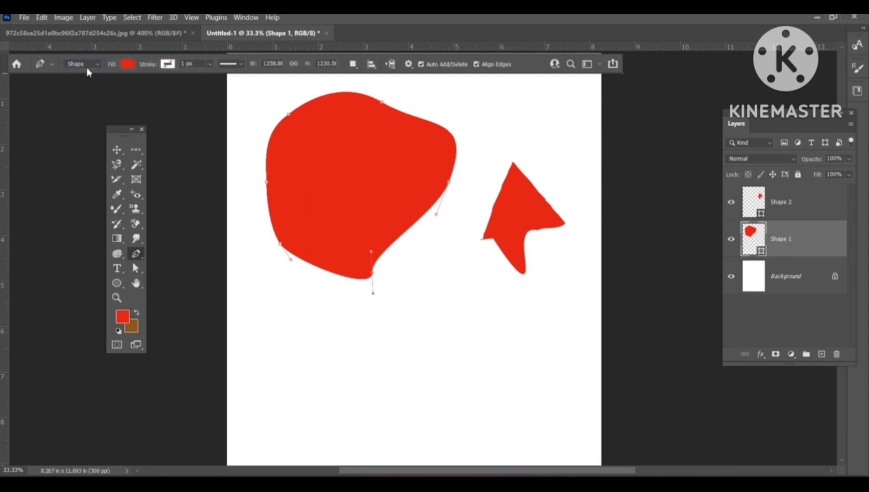
{"action": "left_click", "coordinate": [87, 65]}
{"action": "left_click", "coordinate": [87, 82]}
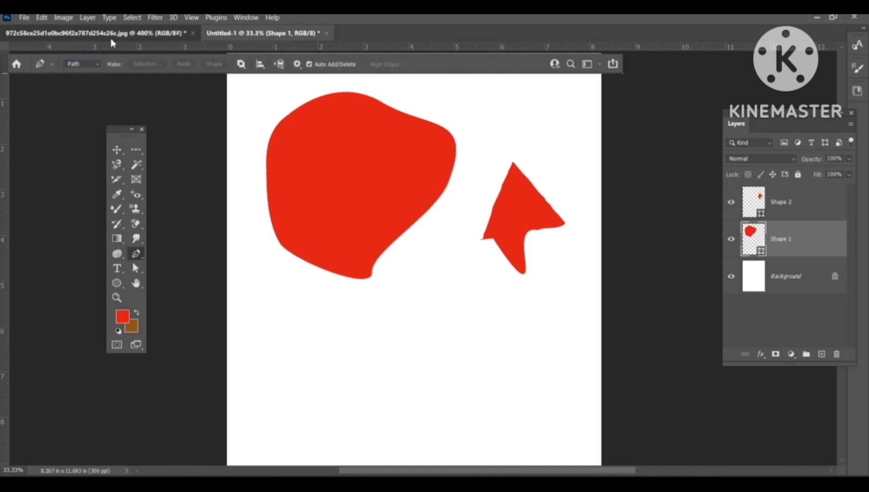
Step: On the portrait photo, trace a Pen path around the woman's head, face, hair and neck
{"action": "left_click", "coordinate": [117, 36]}
{"action": "scroll", "coordinate": [374, 246], "scroll_direction": "up", "scroll_amount": 5}
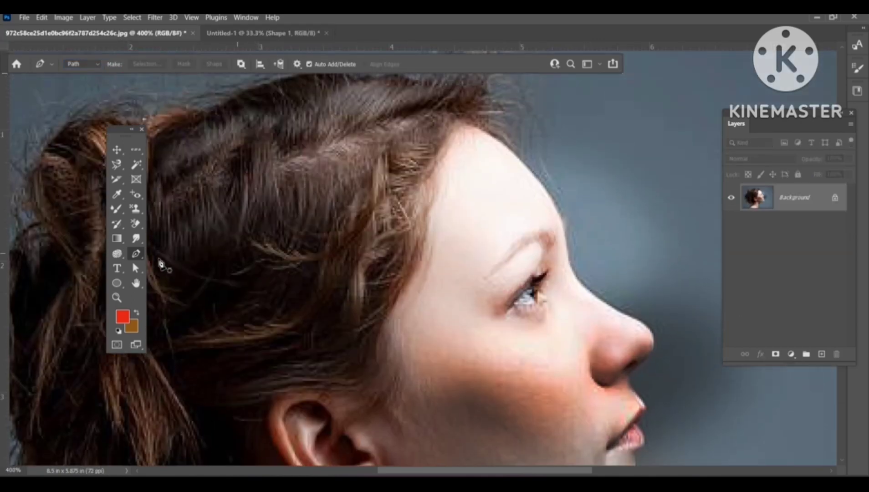
{"action": "right_click", "coordinate": [139, 259]}
{"action": "left_click", "coordinate": [163, 258]}
{"action": "scroll", "coordinate": [370, 232], "scroll_direction": "down", "scroll_amount": 2}
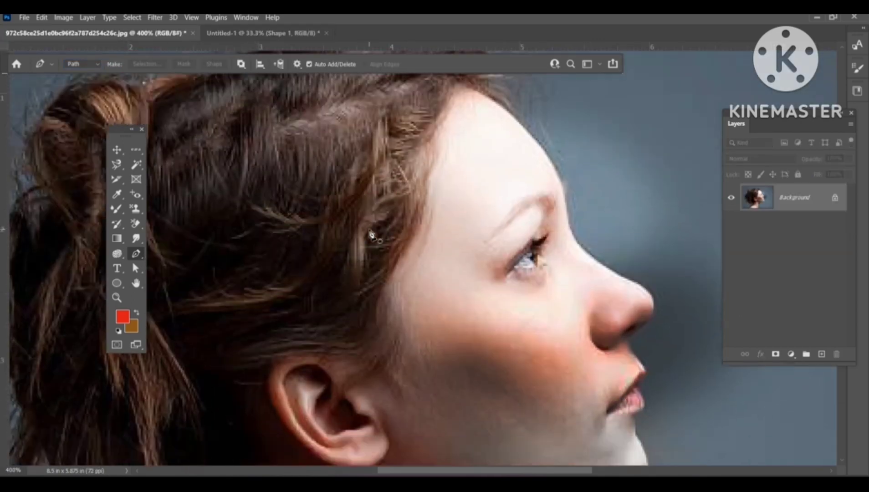
{"action": "key", "text": "ctrl+minus"}
{"action": "key", "text": "ctrl+minus"}
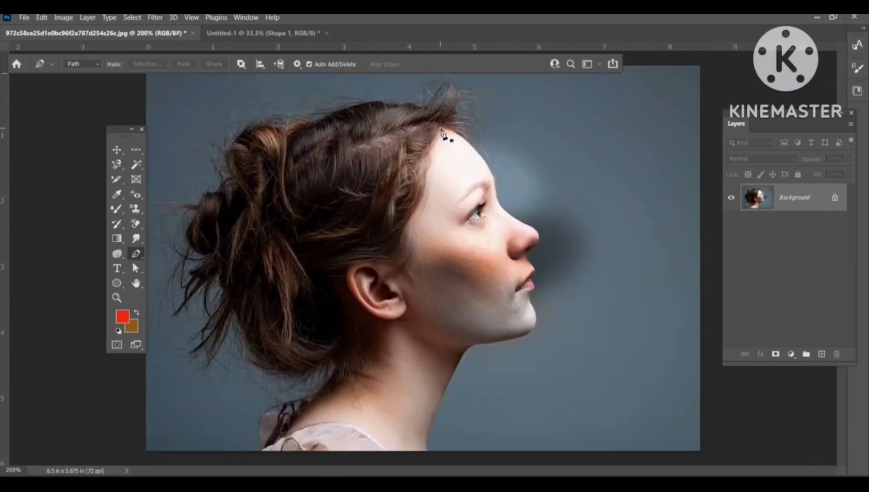
{"action": "left_click", "coordinate": [442, 131]}
{"action": "left_click_drag", "start_coordinate": [492, 175], "coordinate": [495, 187]}
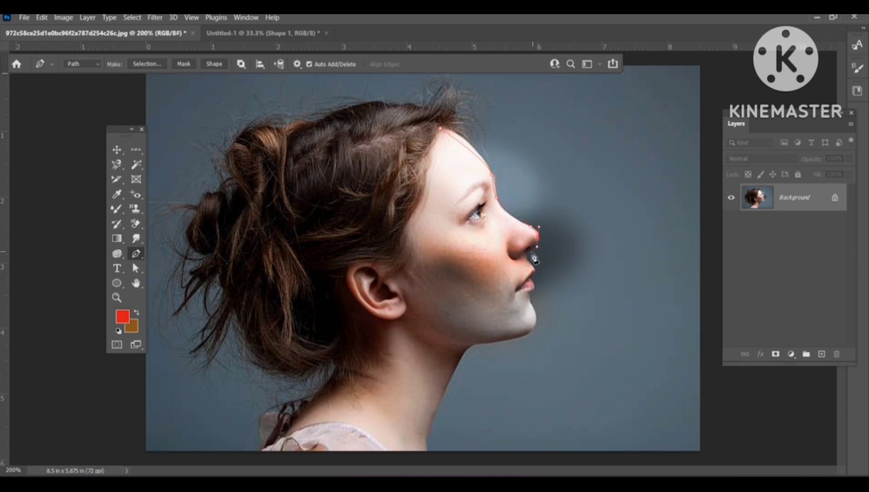
{"action": "left_click_drag", "start_coordinate": [531, 254], "coordinate": [532, 265]}
{"action": "left_click", "coordinate": [534, 279]}
{"action": "left_click", "coordinate": [303, 398]}
{"action": "left_click_drag", "start_coordinate": [322, 368], "coordinate": [316, 361]}
{"action": "left_click", "coordinate": [271, 366]}
{"action": "left_click", "coordinate": [247, 328]}
{"action": "left_click_drag", "start_coordinate": [222, 252], "coordinate": [235, 207]}
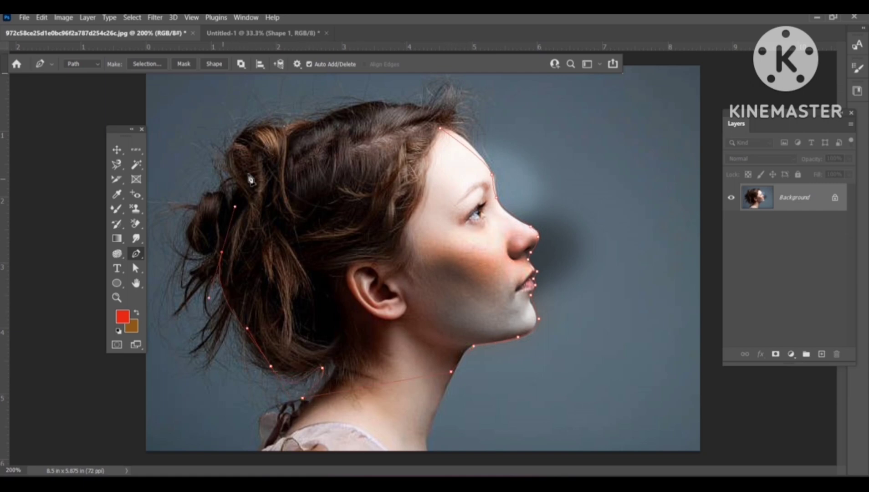
{"action": "left_click_drag", "start_coordinate": [275, 139], "coordinate": [302, 131]}
{"action": "left_click_drag", "start_coordinate": [365, 110], "coordinate": [378, 111]}
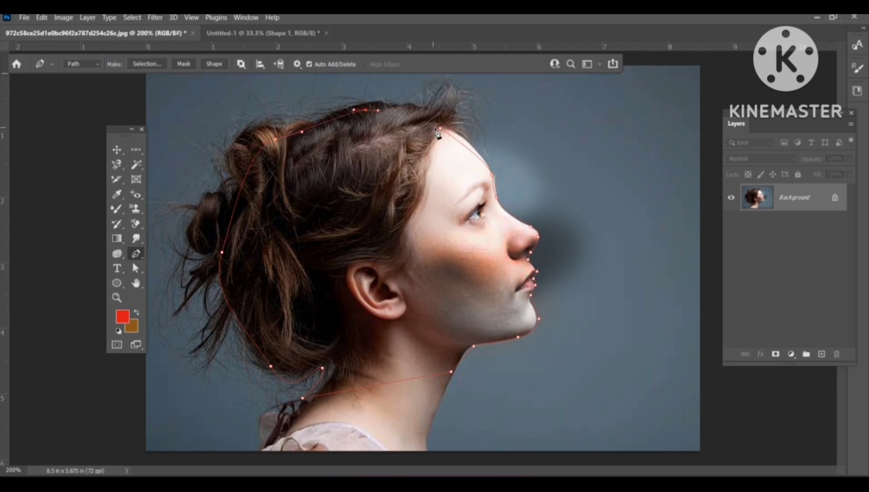
Step: Close the path, turn it into a selection, and drag the selected head onto the A4 canvas
{"action": "left_click", "coordinate": [443, 135]}
{"action": "key", "text": "ctrl+Return"}
{"action": "left_click", "coordinate": [116, 150]}
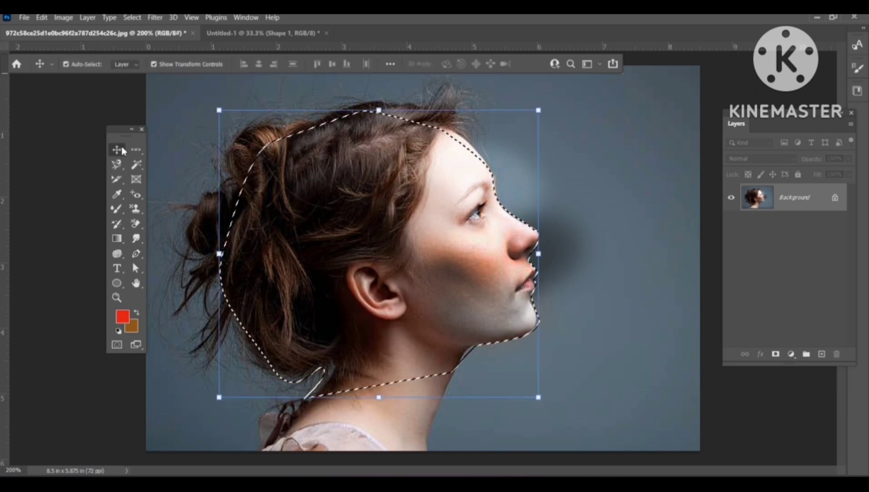
{"action": "left_click_drag", "start_coordinate": [426, 253], "coordinate": [438, 345]}
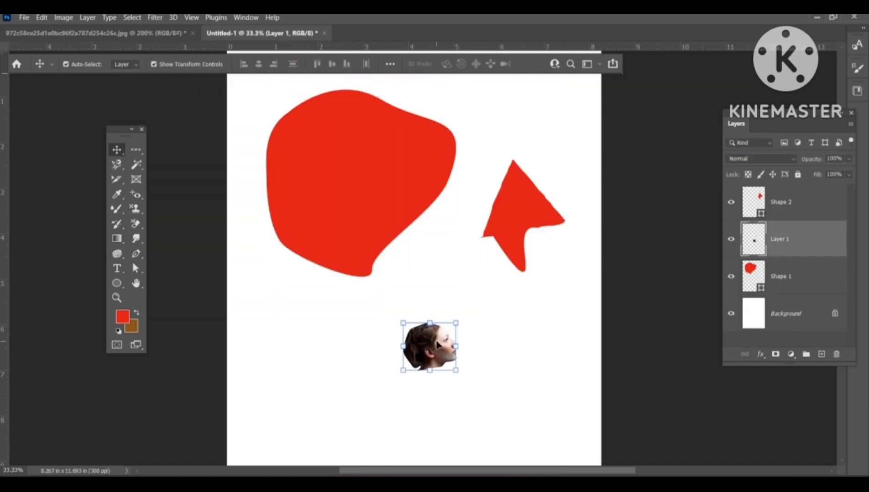
Step: Scale the pasted head up until the face and neck fill most of the A4 canvas
{"action": "left_click_drag", "start_coordinate": [457, 374], "coordinate": [479, 410]}
{"action": "scroll", "coordinate": [478, 410], "scroll_direction": "up", "scroll_amount": 7}
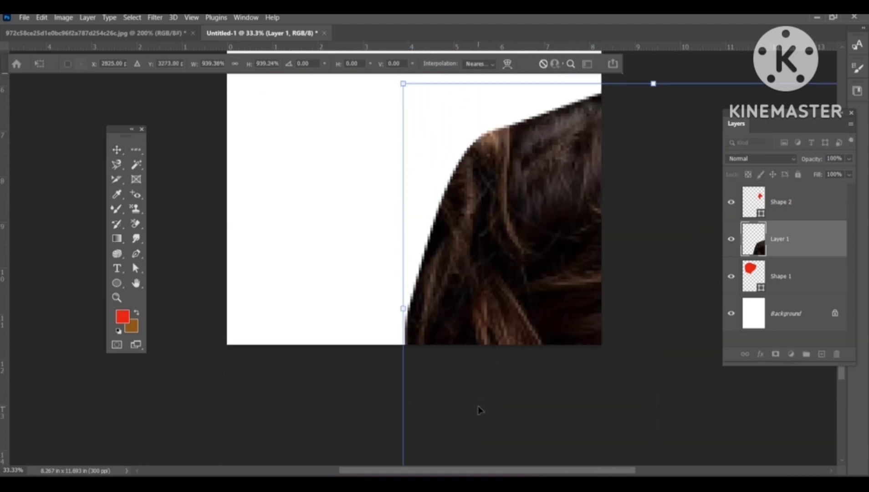
{"action": "left_click_drag", "start_coordinate": [514, 311], "coordinate": [275, 87]}
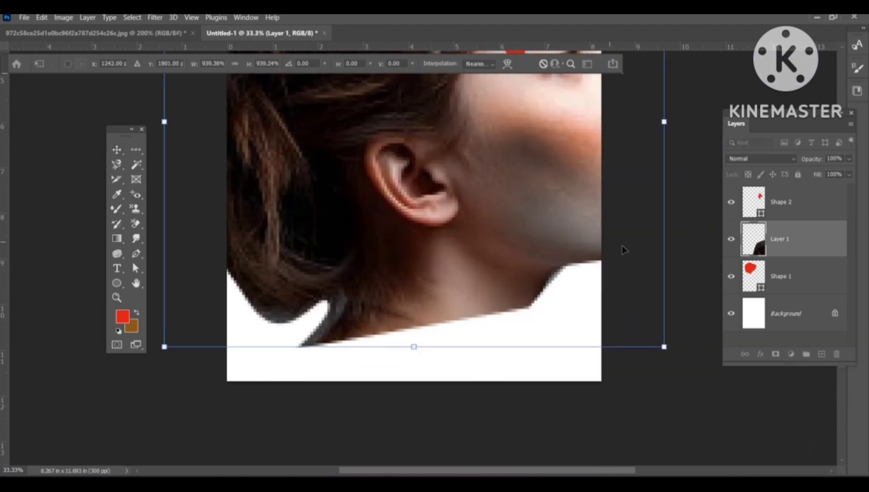
{"action": "left_click_drag", "start_coordinate": [664, 346], "coordinate": [598, 290]}
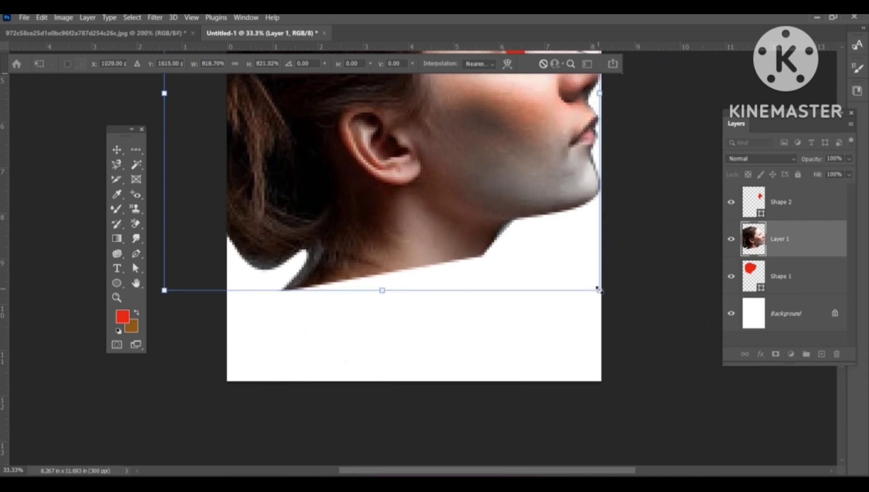
{"action": "scroll", "coordinate": [599, 290], "scroll_direction": "up", "scroll_amount": 5}
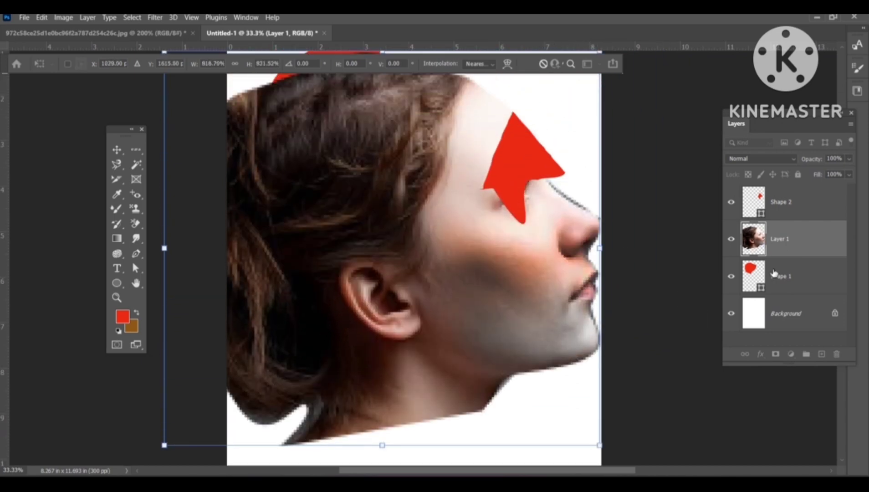
Step: Delete both red shape layers, Shape 1 and Shape 2
{"action": "left_click", "coordinate": [775, 273]}
{"action": "key", "text": "Delete"}
{"action": "left_click", "coordinate": [777, 213]}
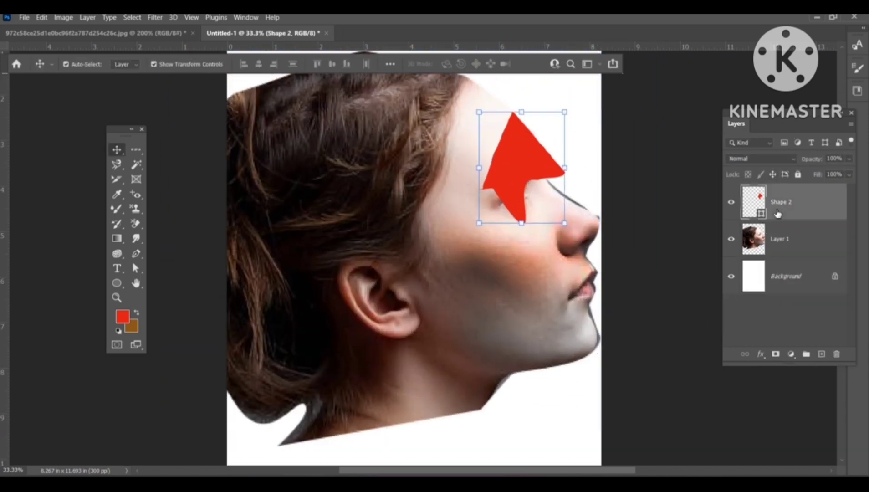
{"action": "key", "text": "Delete"}
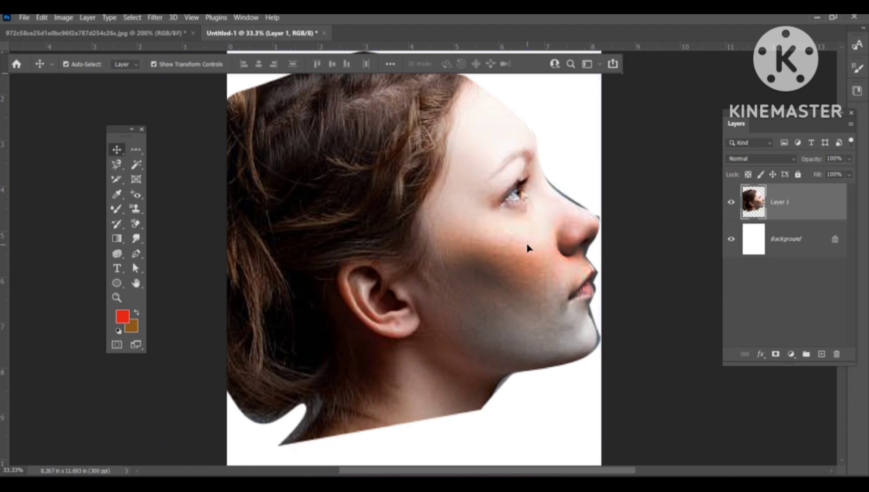
Step: Move the portrait up and slightly left on the canvas
{"action": "left_click_drag", "start_coordinate": [527, 248], "coordinate": [498, 207]}
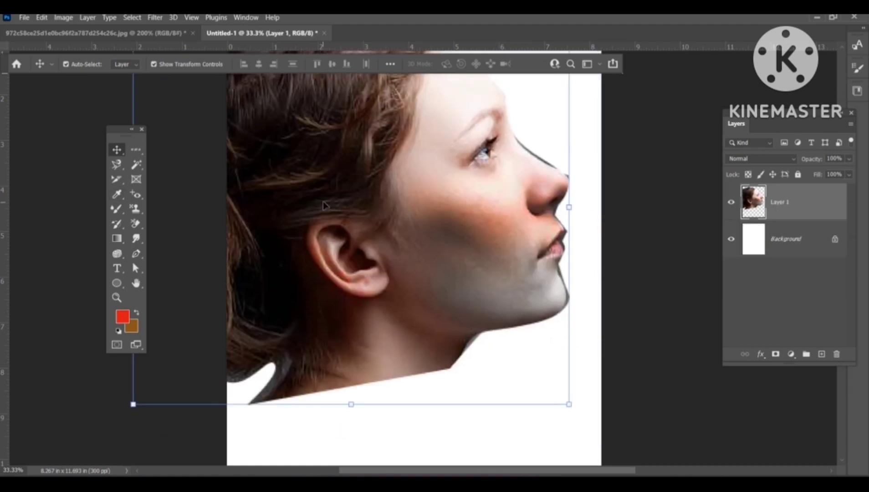
{"action": "left_click_drag", "start_coordinate": [312, 213], "coordinate": [347, 207]}
{"action": "left_click", "coordinate": [133, 255]}
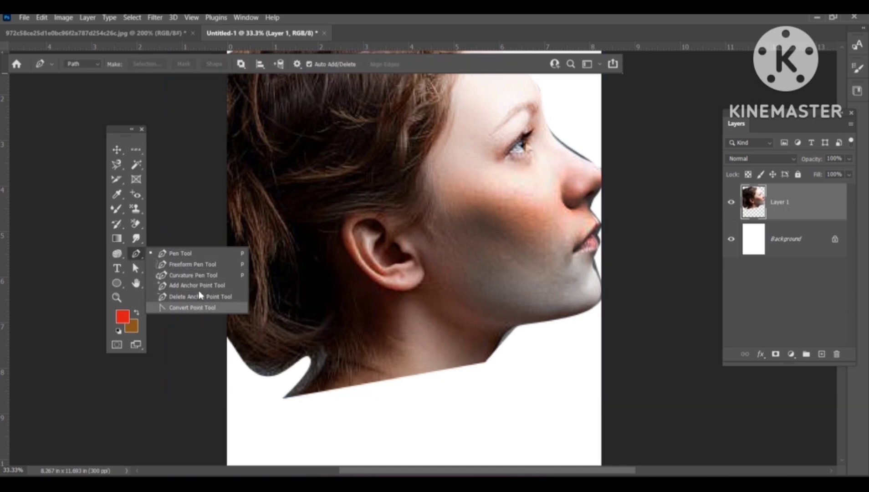
{"action": "left_click", "coordinate": [180, 254]}
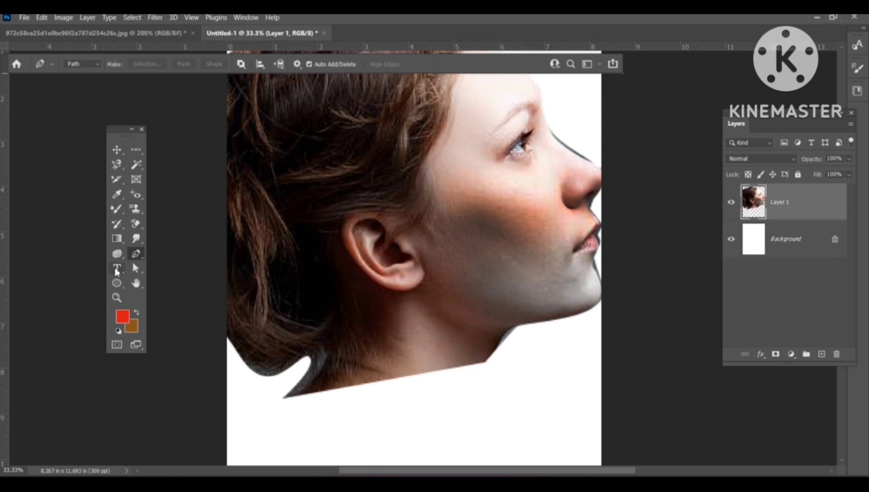
Step: With the Horizontal Type Tool, add the text "dxfdgdfgfgdg" below the neck
{"action": "left_click", "coordinate": [116, 268]}
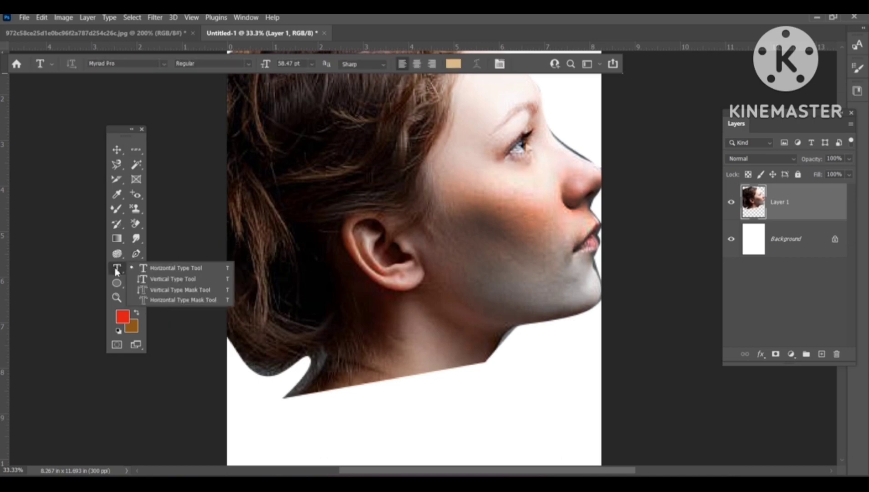
{"action": "left_click", "coordinate": [151, 268]}
{"action": "scroll", "coordinate": [227, 292], "scroll_direction": "down", "scroll_amount": 3}
{"action": "scroll", "coordinate": [239, 304], "scroll_direction": "down", "scroll_amount": 3}
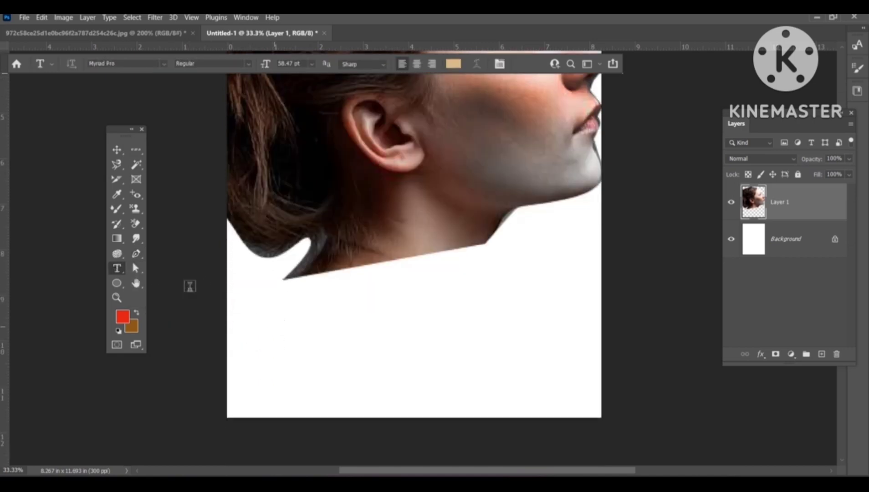
{"action": "right_click", "coordinate": [111, 274]}
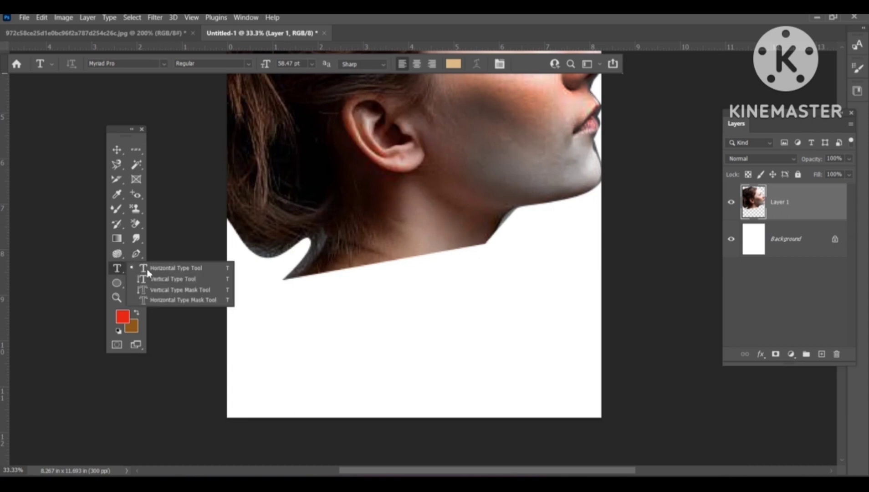
{"action": "left_click", "coordinate": [174, 269]}
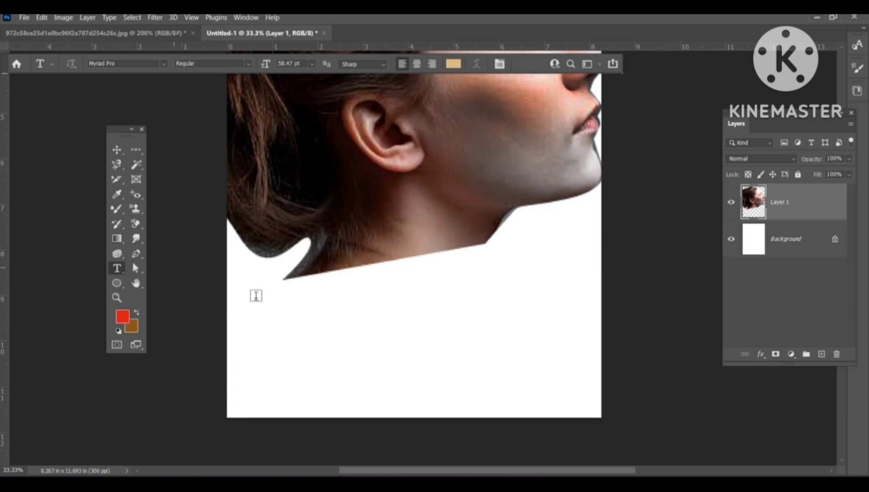
{"action": "left_click", "coordinate": [302, 327]}
{"action": "type", "text": "dxfdgdfgfgdg"}
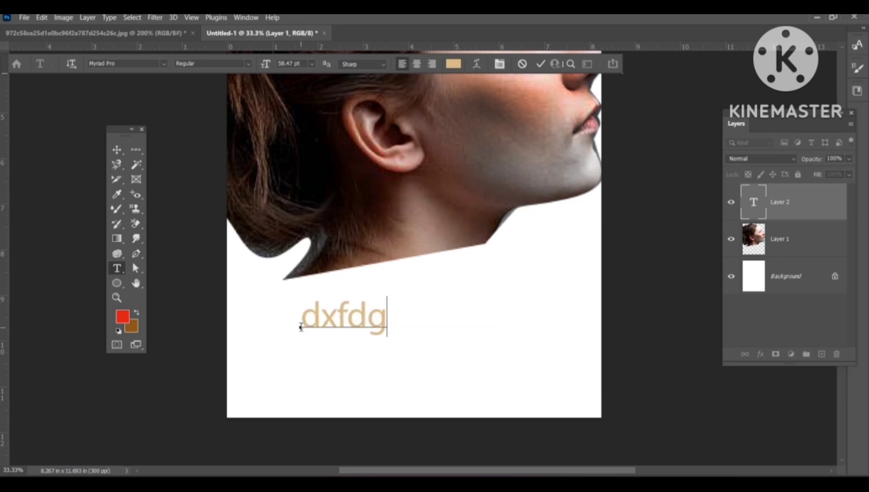
Step: Select all of the text and set its colour to red, ec061c
{"action": "left_click", "coordinate": [762, 206]}
{"action": "double_click", "coordinate": [762, 206]}
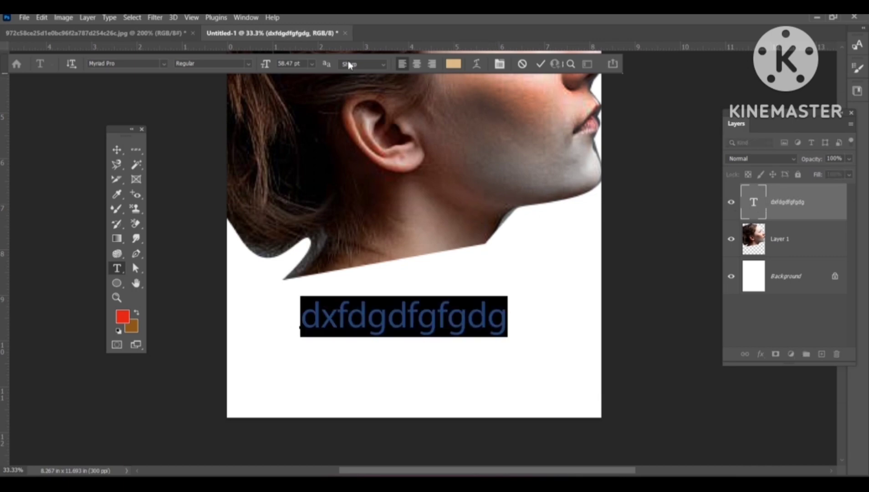
{"action": "left_click", "coordinate": [448, 65]}
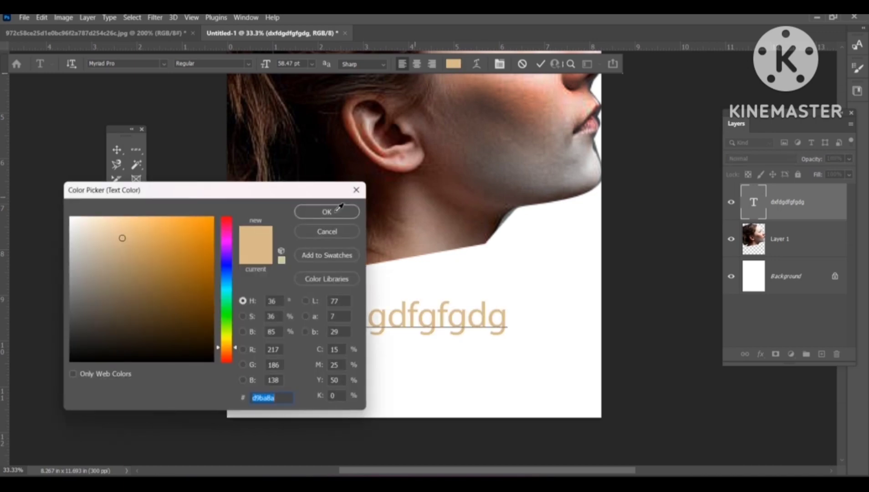
{"action": "left_click", "coordinate": [227, 222]}
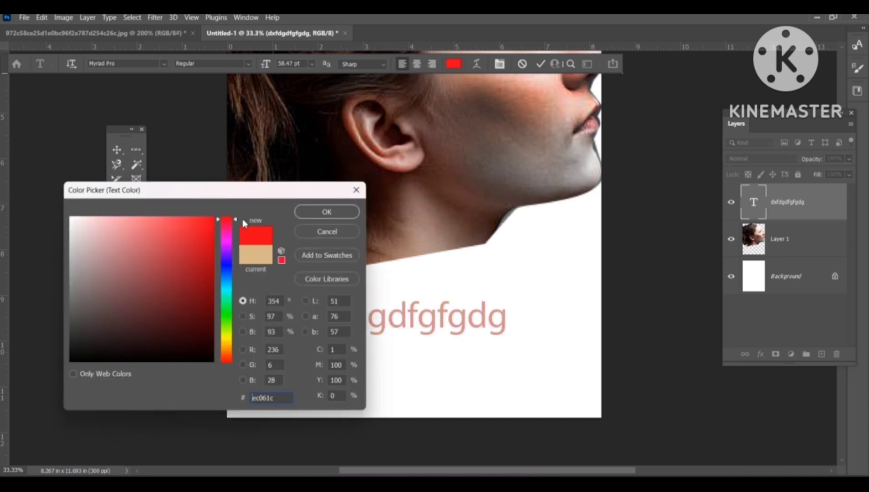
{"action": "left_click", "coordinate": [328, 212]}
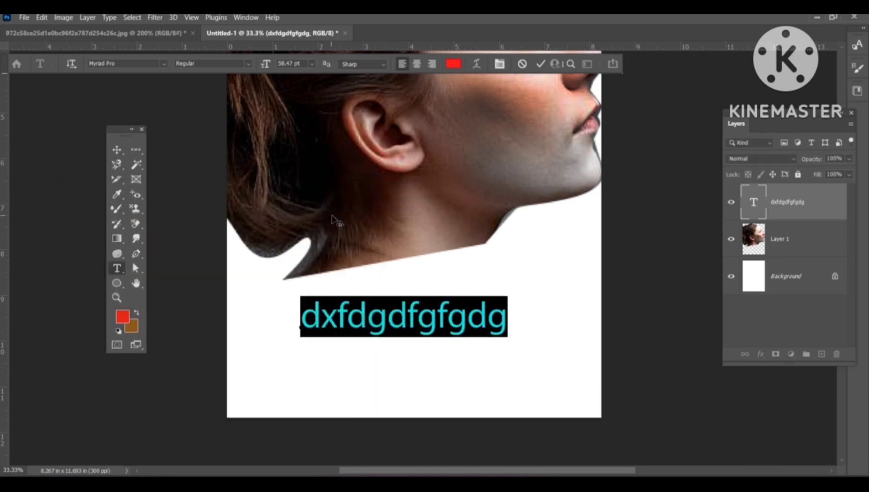
Step: Change the text's font to Modern No. 20 and its size to 48 pt
{"action": "left_click", "coordinate": [165, 63]}
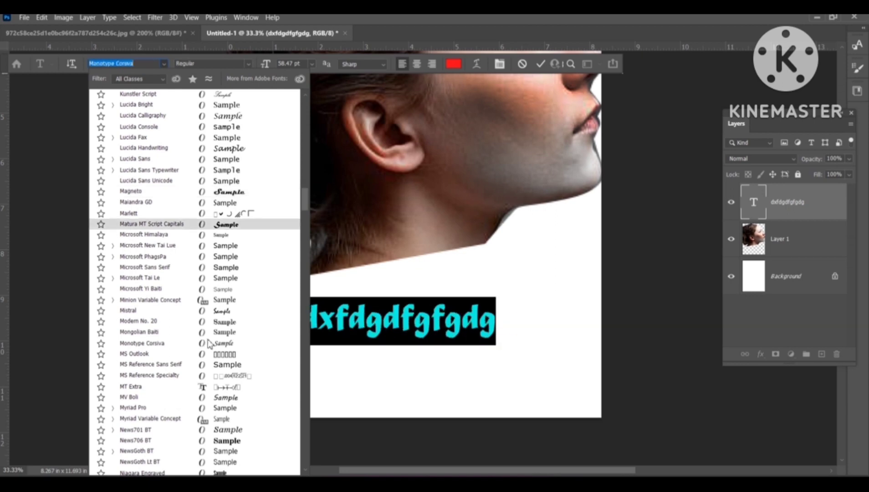
{"action": "left_click", "coordinate": [215, 322]}
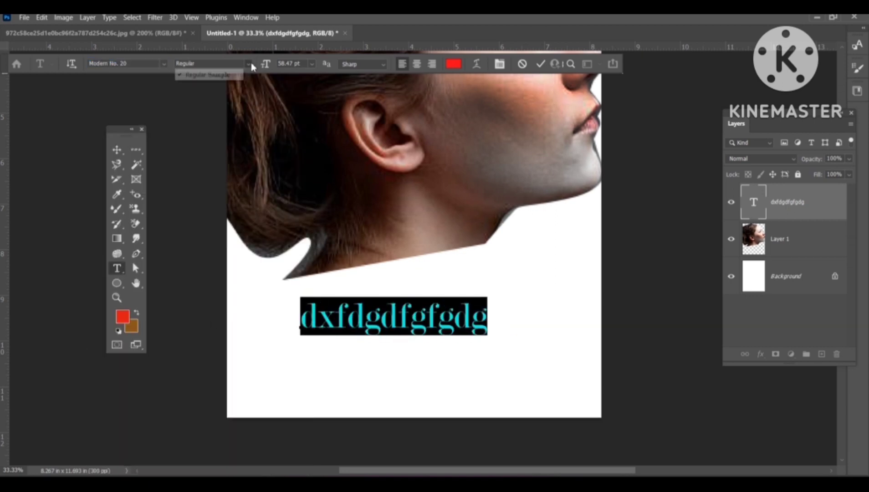
{"action": "left_click", "coordinate": [313, 64]}
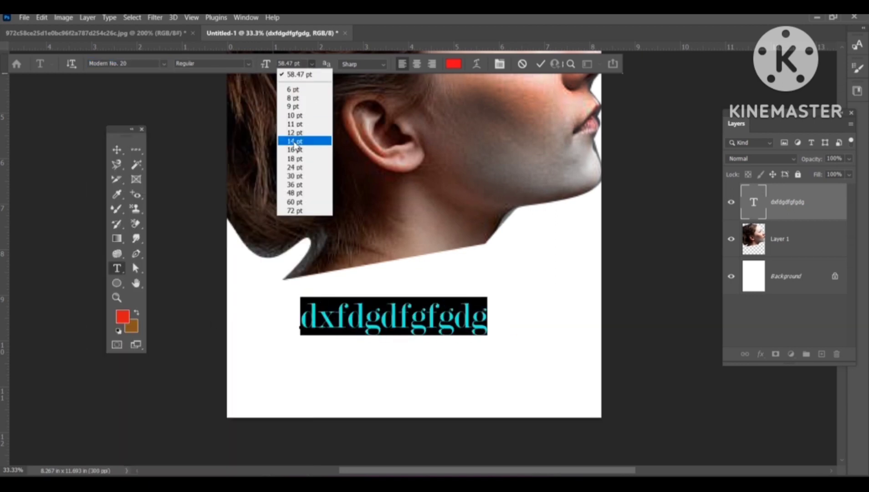
{"action": "left_click", "coordinate": [293, 143]}
{"action": "left_click", "coordinate": [311, 65]}
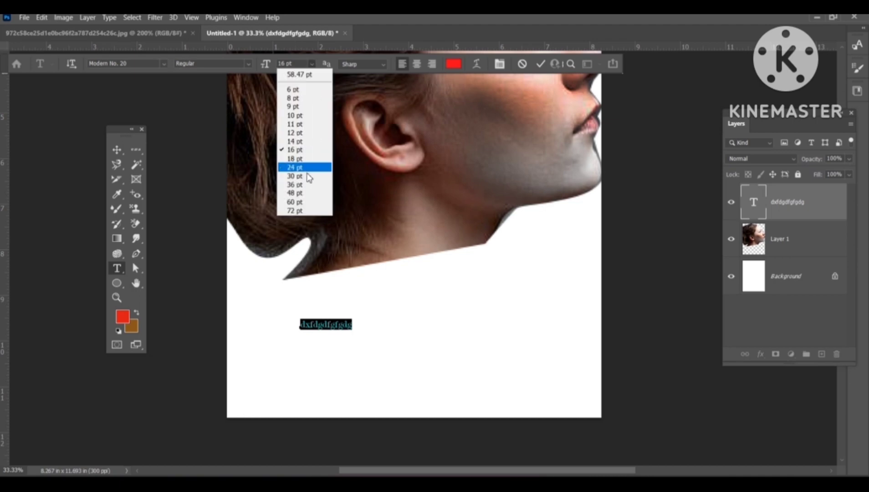
{"action": "left_click", "coordinate": [302, 193]}
Step: Rotate the text layer so it slopes along the lower edge of the neck, then commit
{"action": "left_click", "coordinate": [117, 154]}
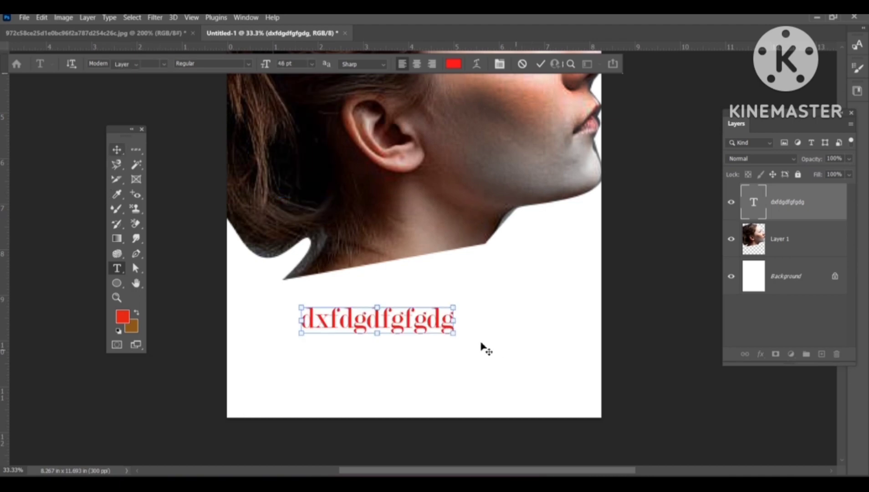
{"action": "left_click_drag", "start_coordinate": [450, 315], "coordinate": [498, 291]}
{"action": "key", "text": "Return"}
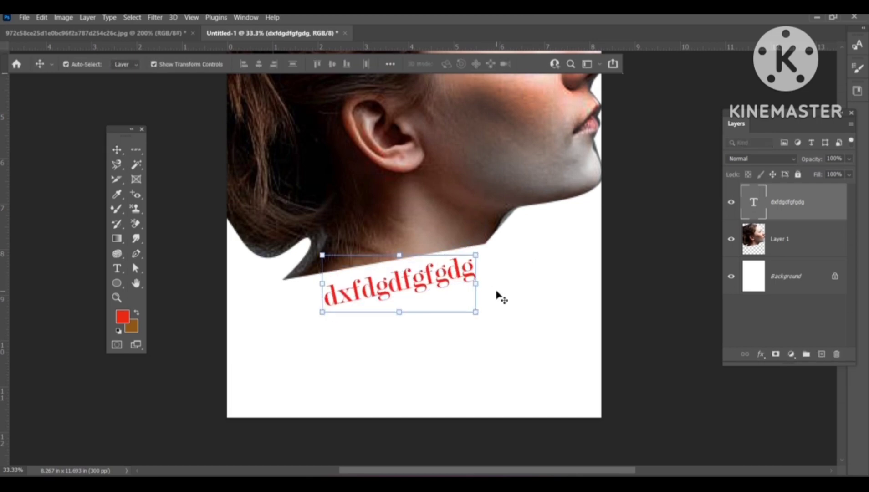
{"action": "left_click", "coordinate": [527, 291]}
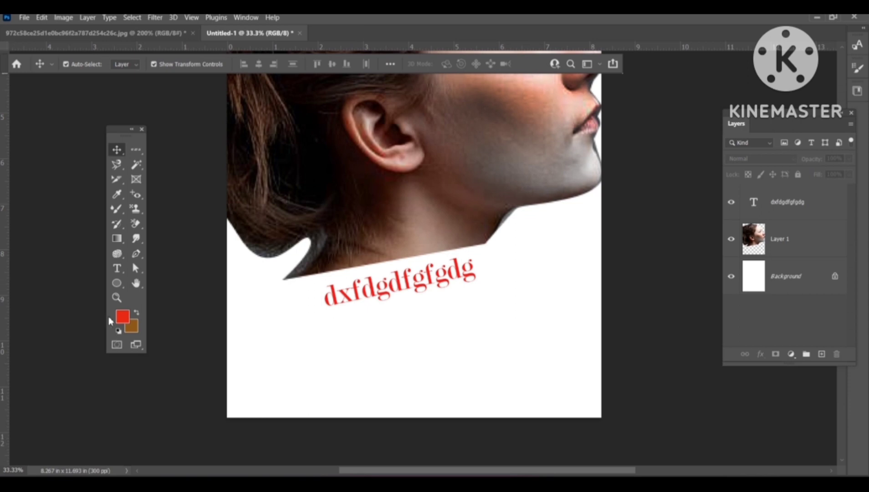
Step: Add vertical text "ghfhfg" with the Vertical Type Tool and move it to the canvas's right edge
{"action": "right_click", "coordinate": [117, 268]}
{"action": "left_click", "coordinate": [146, 278]}
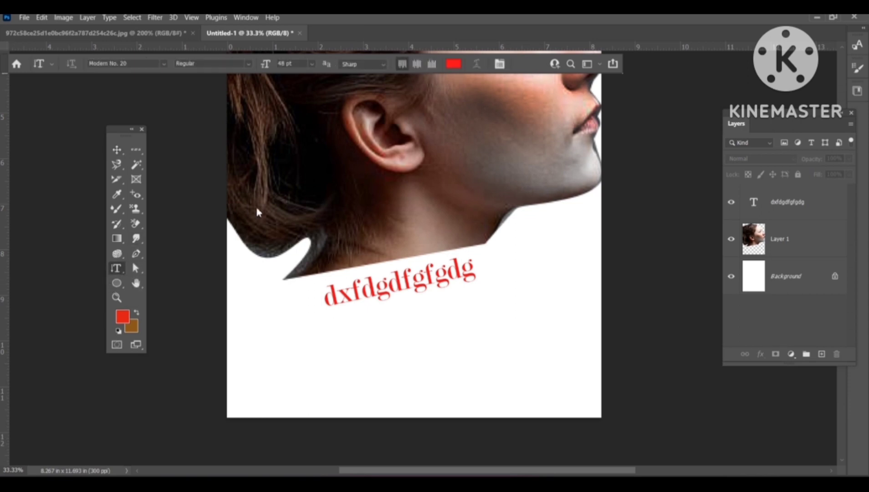
{"action": "left_click", "coordinate": [345, 166]}
{"action": "type", "text": "ghfh g"}
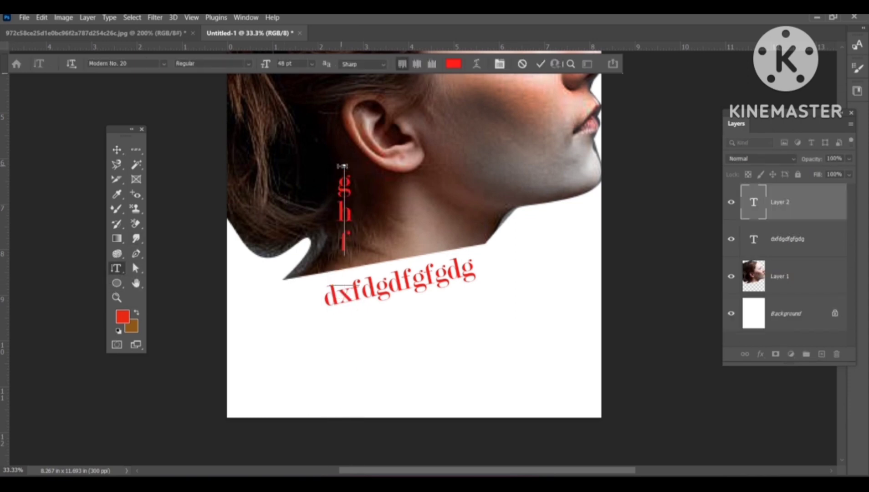
{"action": "left_click", "coordinate": [117, 150]}
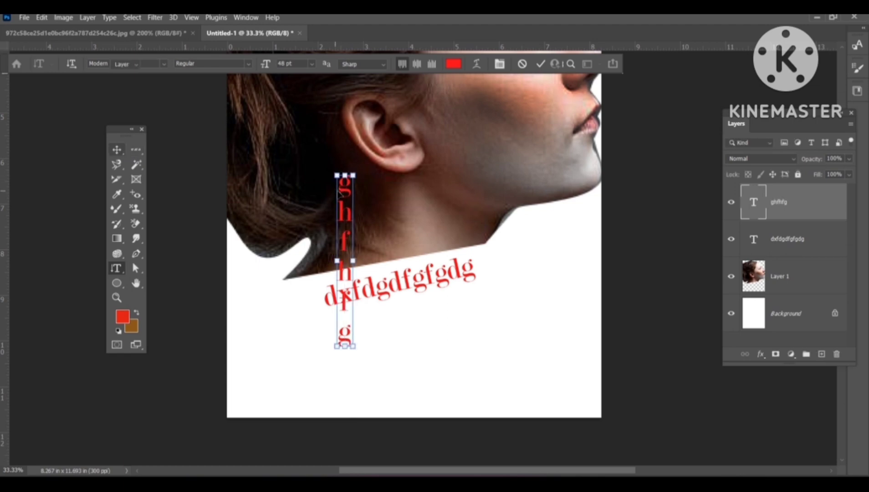
{"action": "left_click_drag", "start_coordinate": [345, 198], "coordinate": [580, 224]}
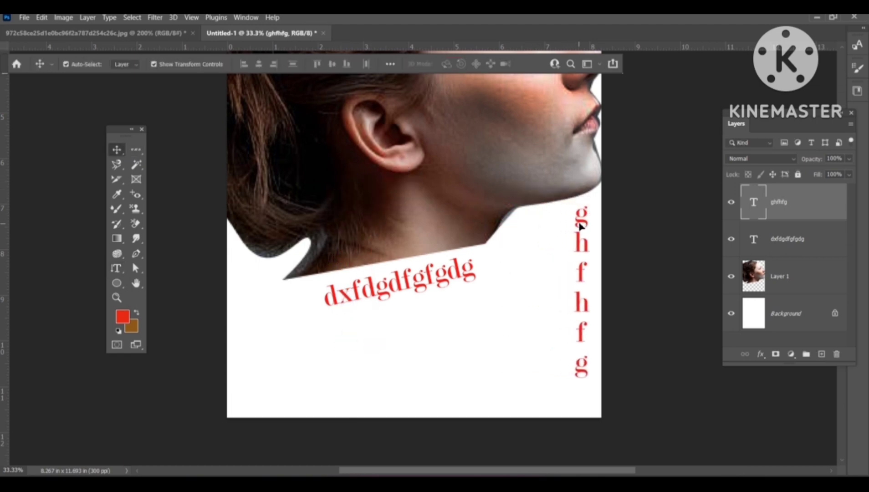
{"action": "scroll", "coordinate": [132, 274], "scroll_direction": "up", "scroll_amount": 1}
{"action": "left_click", "coordinate": [131, 274]}
{"action": "scroll", "coordinate": [387, 264], "scroll_direction": "up", "scroll_amount": 3}
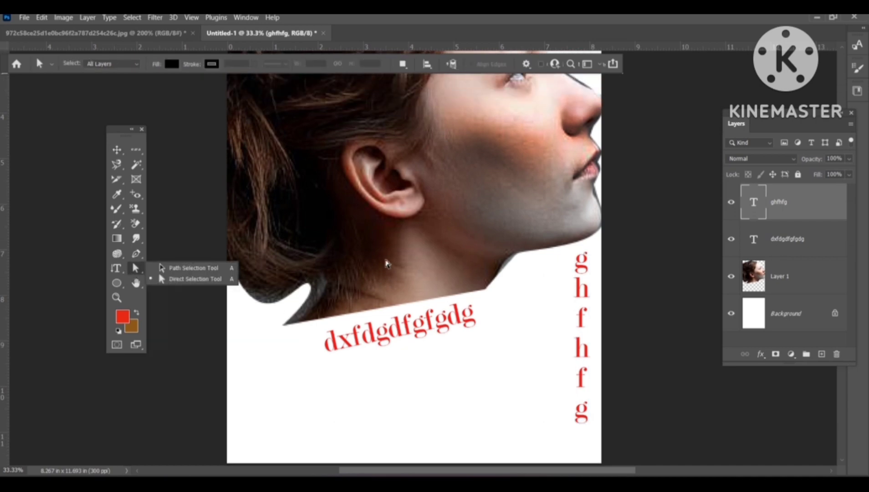
{"action": "left_click", "coordinate": [387, 263]}
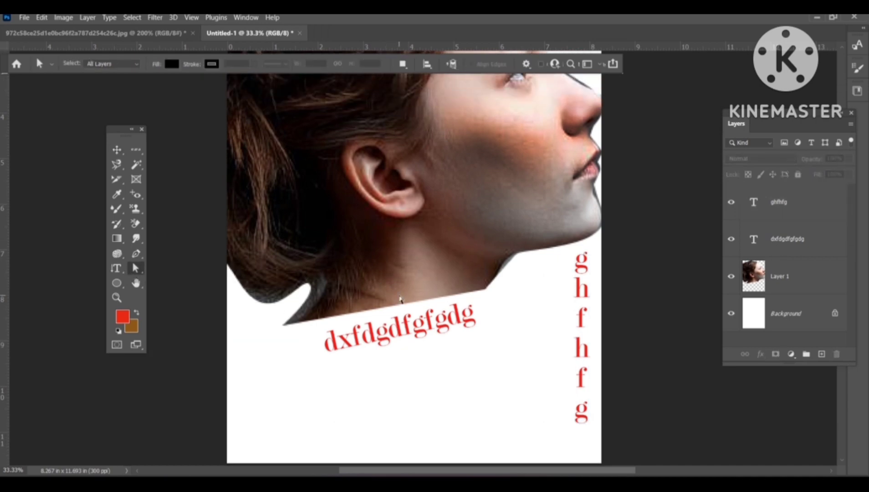
{"action": "scroll", "coordinate": [400, 298], "scroll_direction": "up", "scroll_amount": 3}
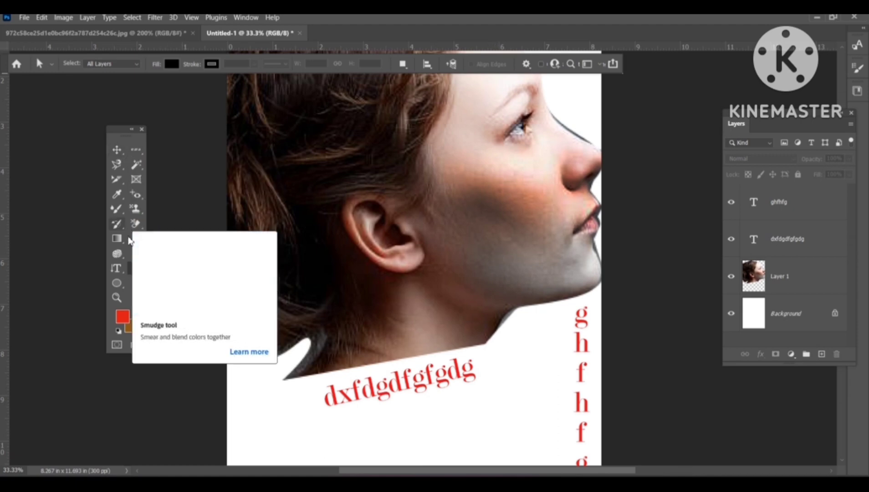
Step: Draw a closed curved Pen path shaped like a blob below the slanted text
{"action": "left_click", "coordinate": [135, 255]}
{"action": "scroll", "coordinate": [131, 259], "scroll_direction": "down", "scroll_amount": 4}
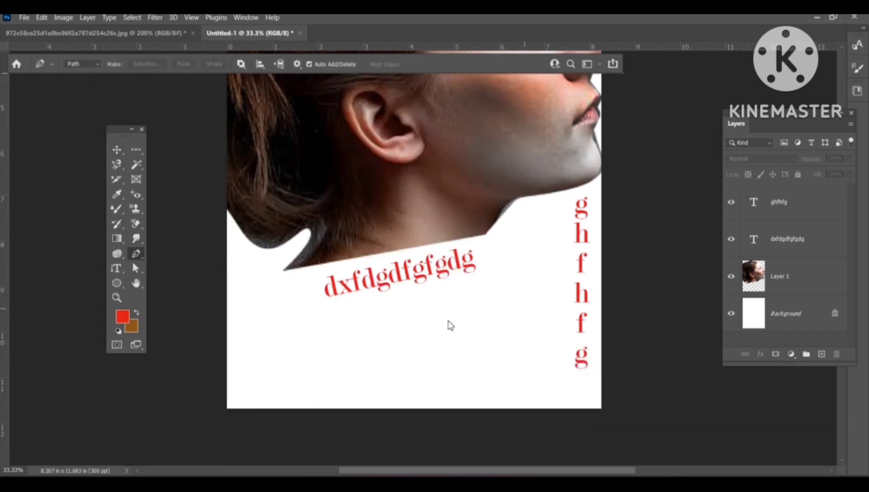
{"action": "left_click", "coordinate": [401, 329]}
{"action": "mouse_move", "coordinate": [478, 323]}
{"action": "left_mouse_down"}
{"action": "mouse_move", "coordinate": [519, 345]}
{"action": "mouse_move", "coordinate": [437, 378]}
{"action": "mouse_move", "coordinate": [386, 367]}
{"action": "left_mouse_up"}
{"action": "left_click", "coordinate": [402, 330]}
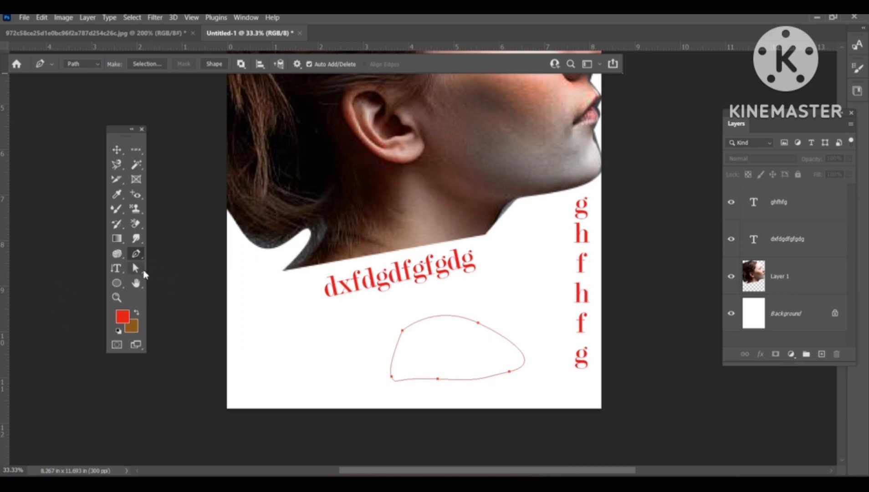
Step: Move the closed blob path to the left with the Path Selection tool
{"action": "left_click_drag", "start_coordinate": [136, 268], "coordinate": [169, 269]}
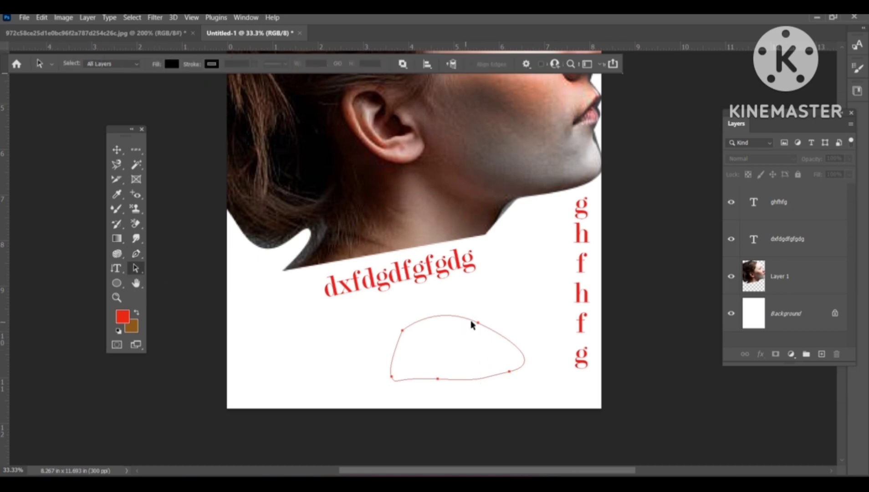
{"action": "left_click_drag", "start_coordinate": [481, 319], "coordinate": [402, 313]}
{"action": "left_click_drag", "start_coordinate": [136, 268], "coordinate": [160, 281]}
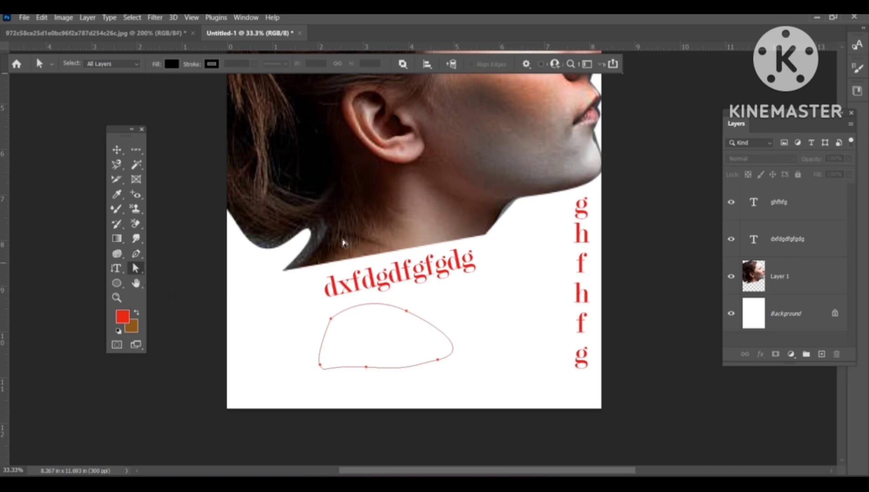
{"action": "left_click", "coordinate": [128, 67]}
{"action": "left_click", "coordinate": [128, 74]}
{"action": "left_click", "coordinate": [127, 64]}
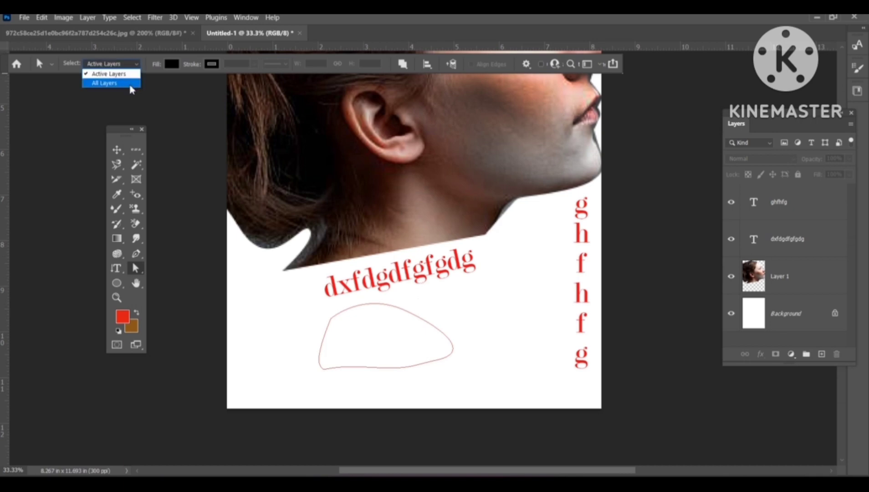
{"action": "left_click", "coordinate": [131, 82]}
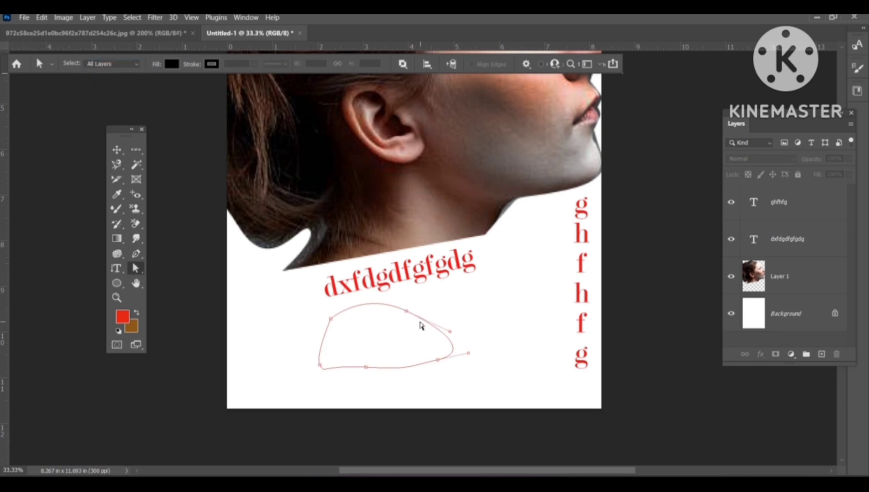
{"action": "left_click", "coordinate": [432, 272]}
Step: Create a new A4 document of 210 x 297 mm at 300 ppi from the portrait image
{"action": "left_click", "coordinate": [117, 283]}
{"action": "left_click", "coordinate": [157, 294]}
{"action": "left_click", "coordinate": [148, 34]}
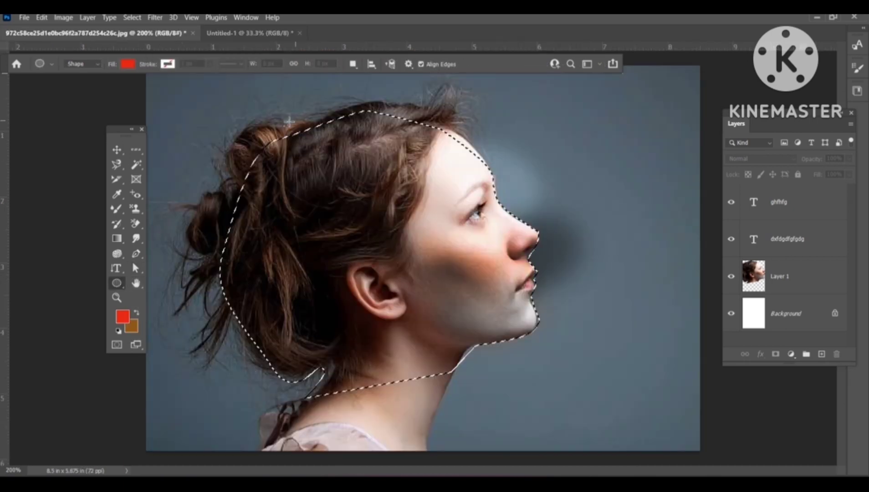
{"action": "left_click", "coordinate": [20, 17]}
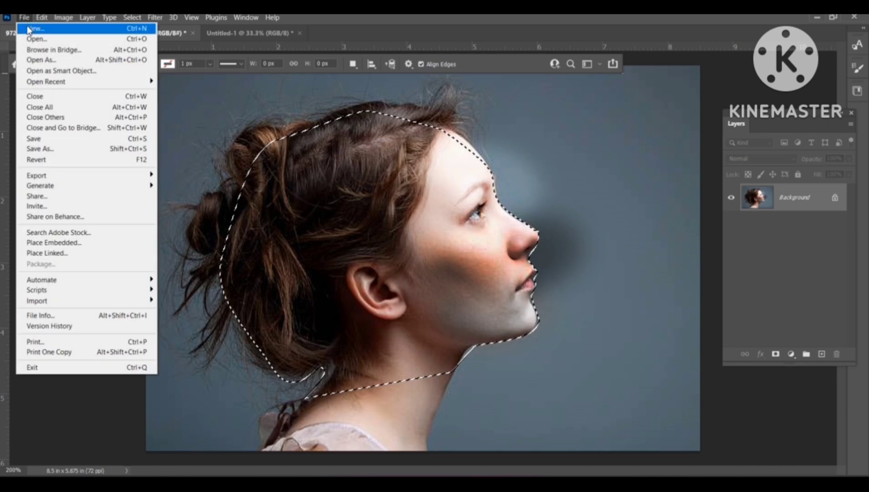
{"action": "left_click", "coordinate": [32, 28]}
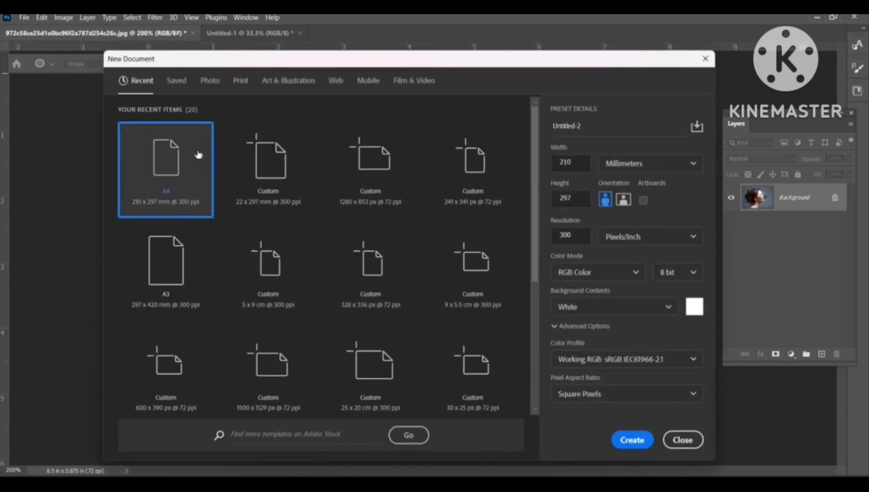
{"action": "double_click", "coordinate": [196, 153]}
Step: Draw a rectangle shape about 817 x 560 px near the new page's top-left corner
{"action": "right_click", "coordinate": [117, 283]}
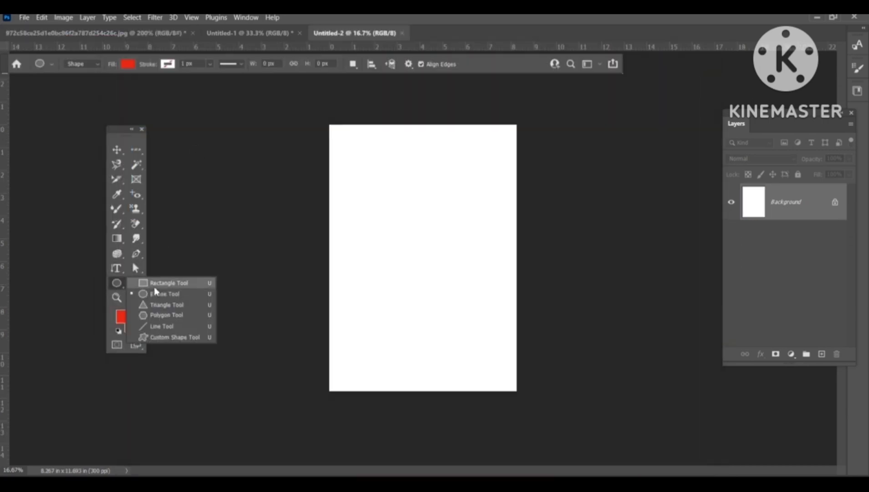
{"action": "left_click", "coordinate": [157, 283]}
{"action": "left_click", "coordinate": [347, 196]}
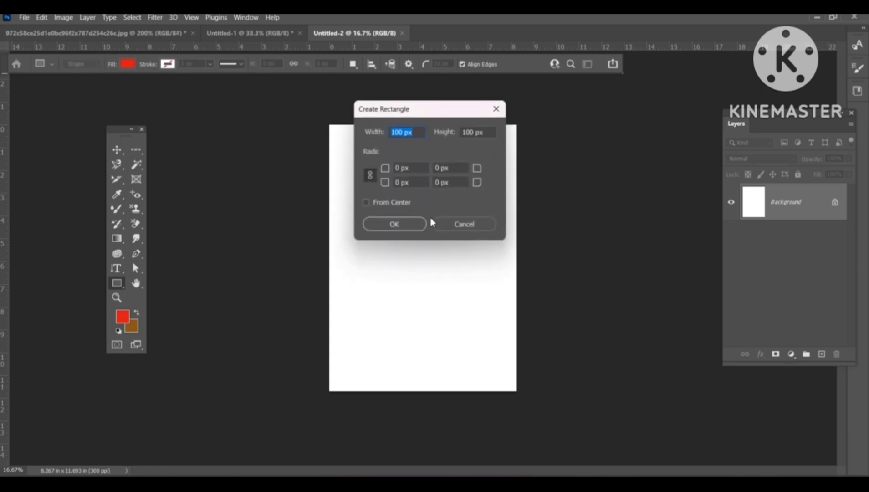
{"action": "left_click", "coordinate": [467, 225]}
{"action": "left_click_drag", "start_coordinate": [346, 196], "coordinate": [409, 153]}
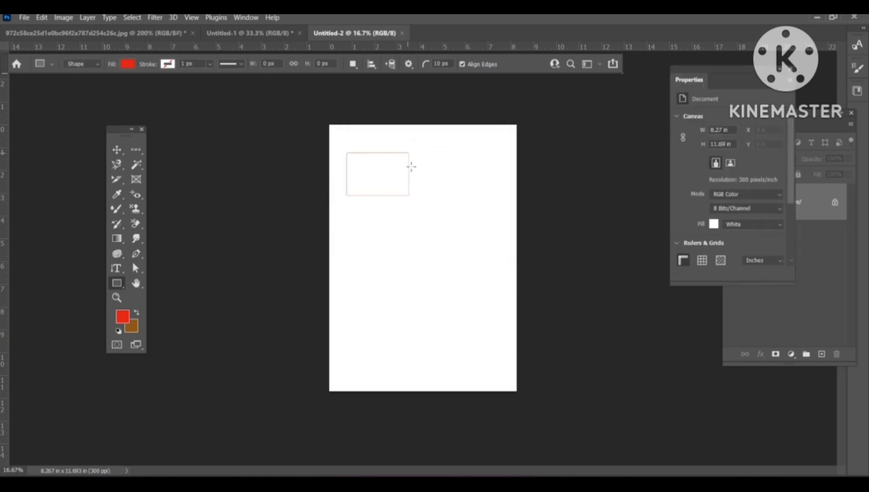
Step: Set the rectangle's fill to the cyan swatch from the CMYK colour group
{"action": "left_click", "coordinate": [128, 65]}
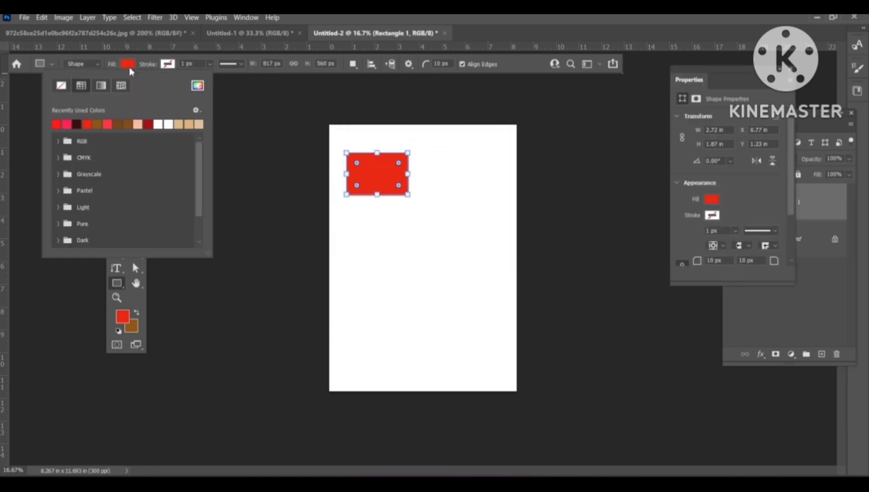
{"action": "left_click", "coordinate": [108, 123]}
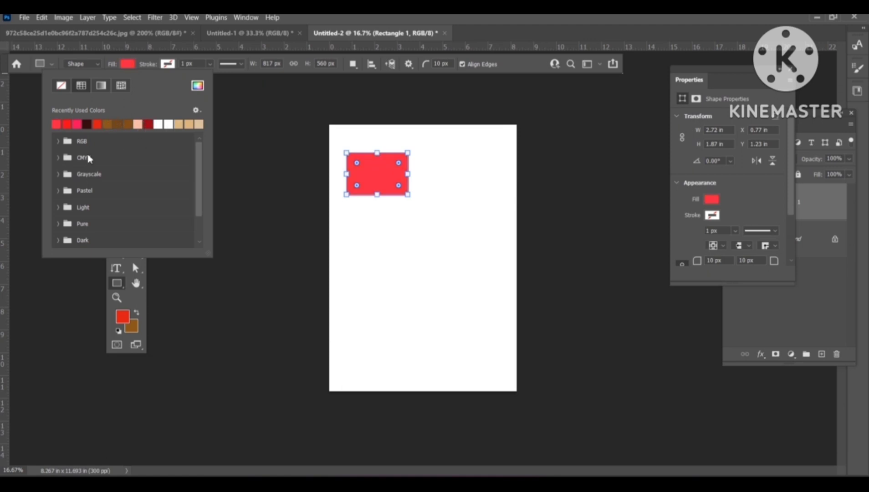
{"action": "left_click", "coordinate": [58, 158]}
{"action": "left_click", "coordinate": [99, 171]}
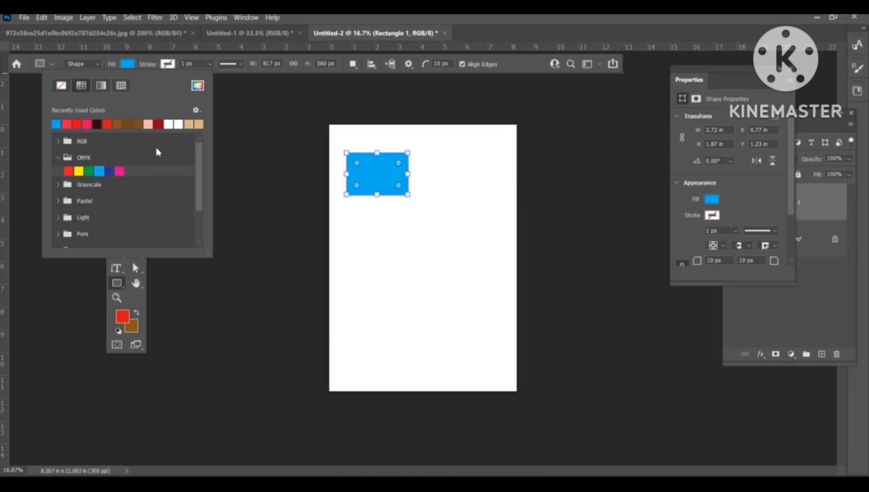
Step: Draw a five-sided polygon about 546 x 462 px near the page's top-right corner
{"action": "left_click", "coordinate": [246, 154]}
{"action": "left_click", "coordinate": [248, 148]}
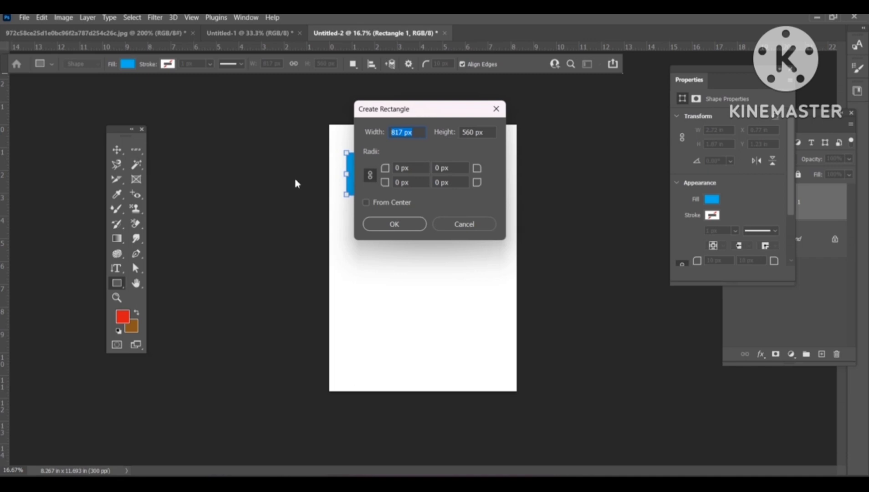
{"action": "key", "text": "Return"}
{"action": "left_click", "coordinate": [116, 150]}
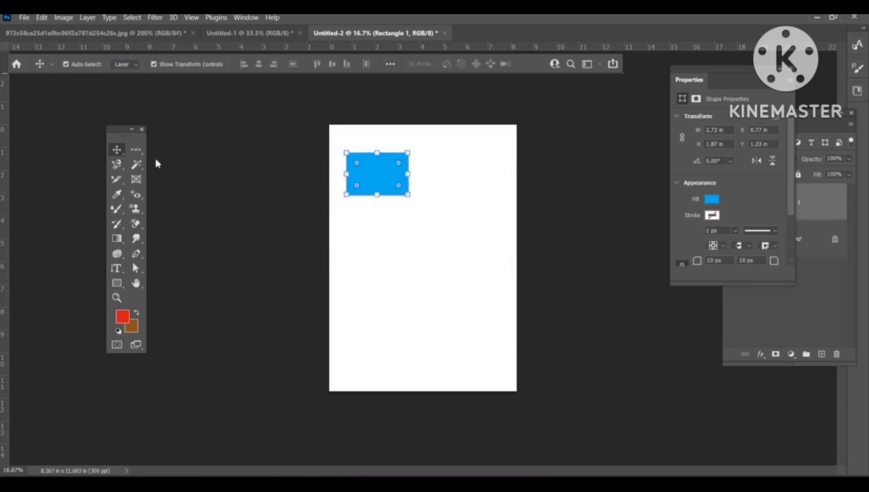
{"action": "left_click", "coordinate": [311, 274]}
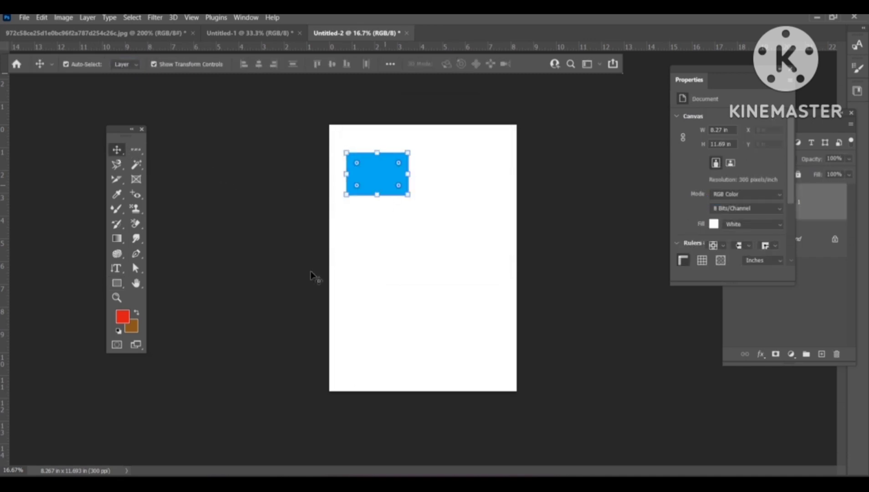
{"action": "left_click", "coordinate": [117, 283]}
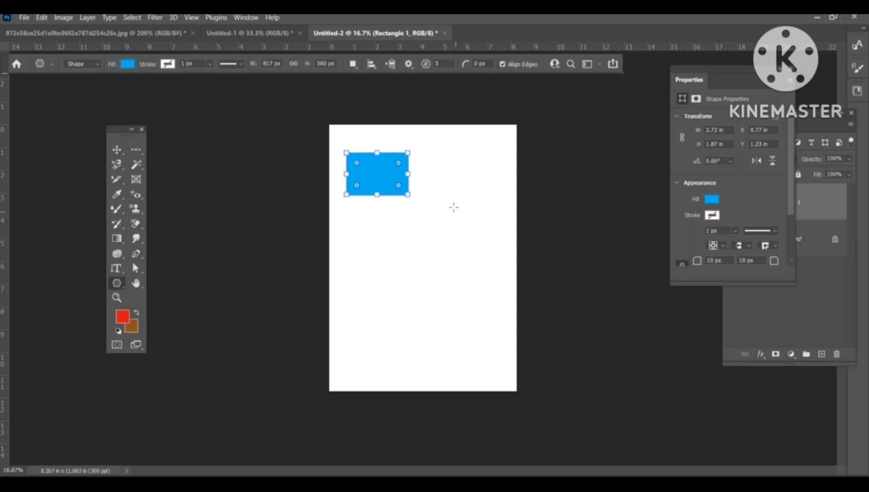
{"action": "left_click_drag", "start_coordinate": [452, 205], "coordinate": [495, 171]}
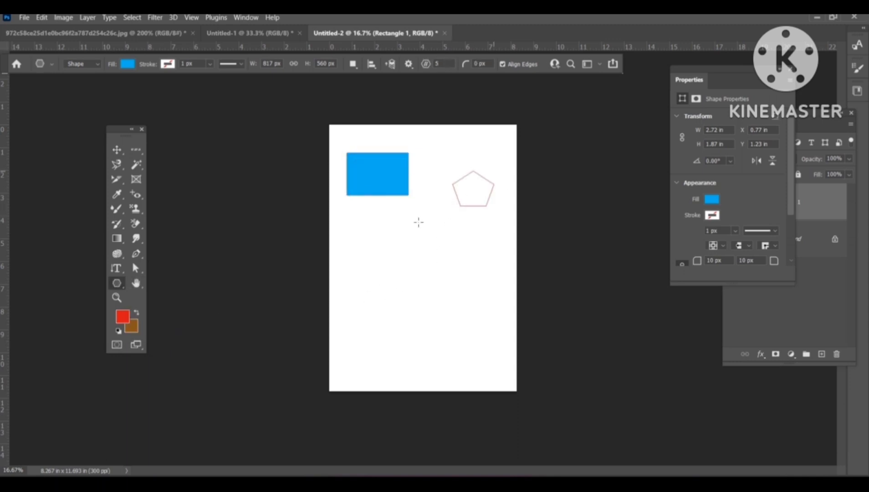
Step: Draw a Sailboat 2 custom shape about 979 x 1419 px in the page's lower-left area
{"action": "right_click", "coordinate": [116, 283]}
{"action": "left_click", "coordinate": [151, 337]}
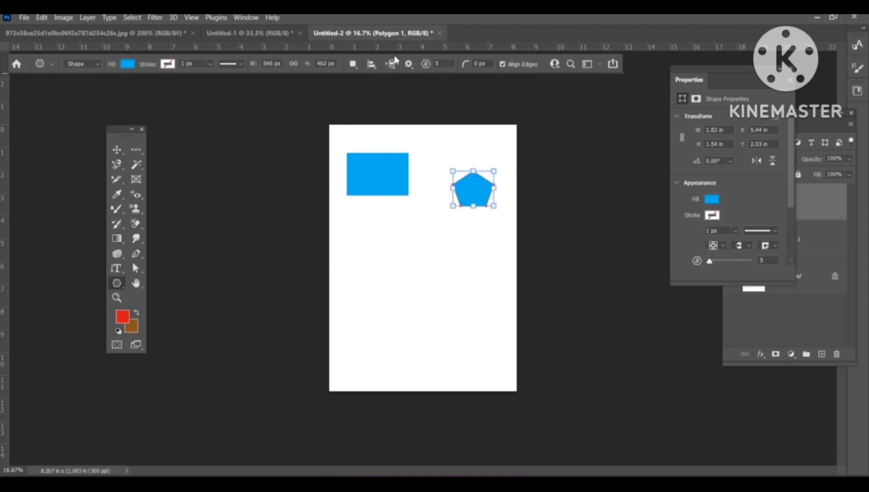
{"action": "left_click", "coordinate": [461, 64]}
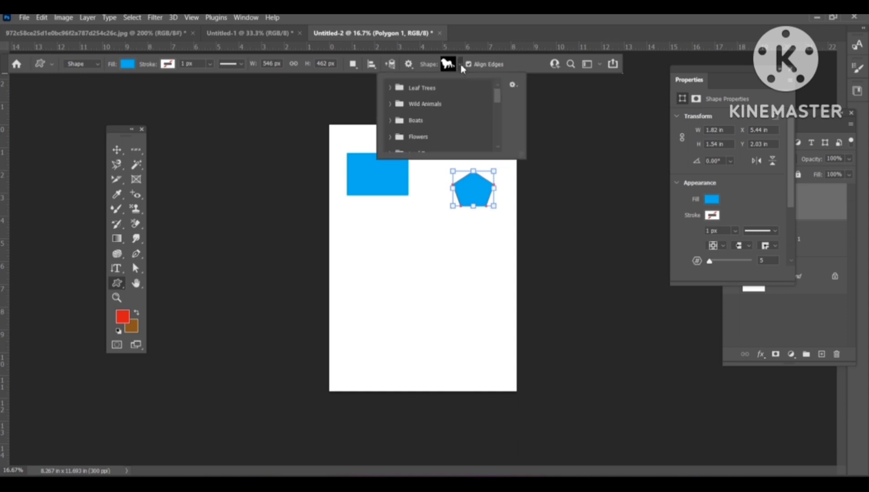
{"action": "left_click", "coordinate": [391, 121]}
{"action": "scroll", "coordinate": [395, 128], "scroll_direction": "down", "scroll_amount": 2}
{"action": "left_click", "coordinate": [409, 120]}
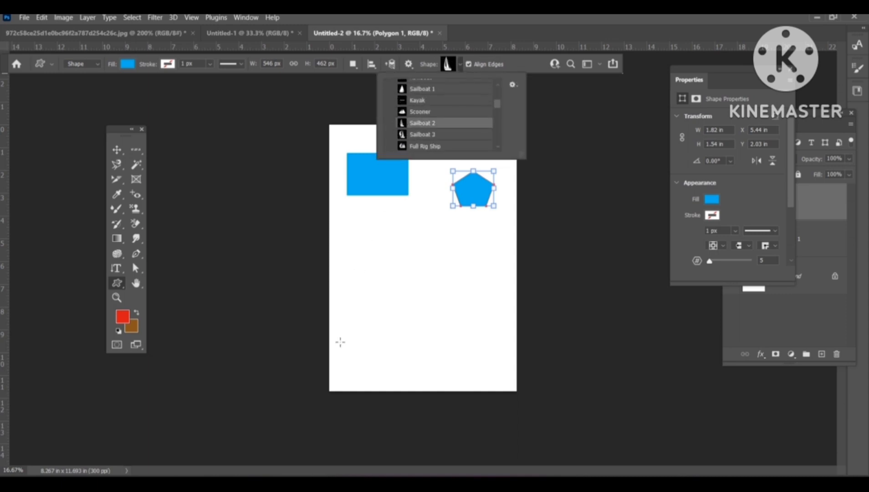
{"action": "left_click_drag", "start_coordinate": [339, 342], "coordinate": [413, 233]}
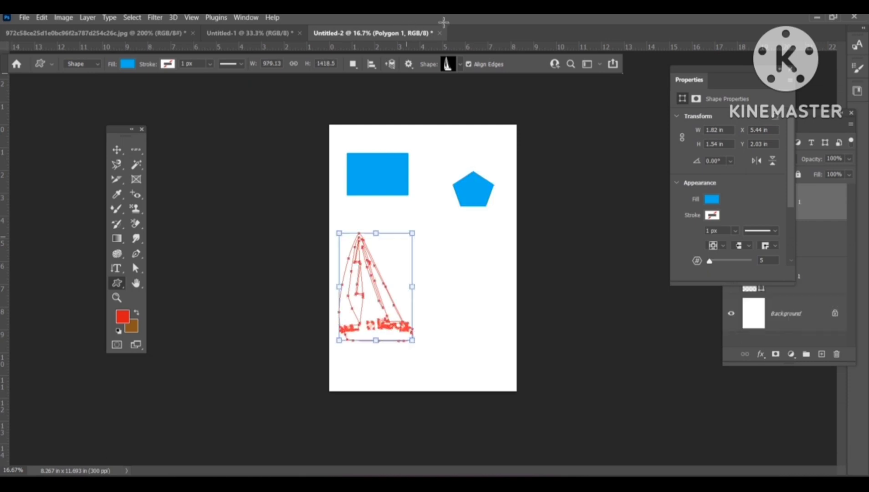
Step: Draw a Camel custom shape about 701 x 886 px to the right of the sailboat
{"action": "left_click", "coordinate": [455, 67]}
{"action": "scroll", "coordinate": [423, 122], "scroll_direction": "down", "scroll_amount": 3}
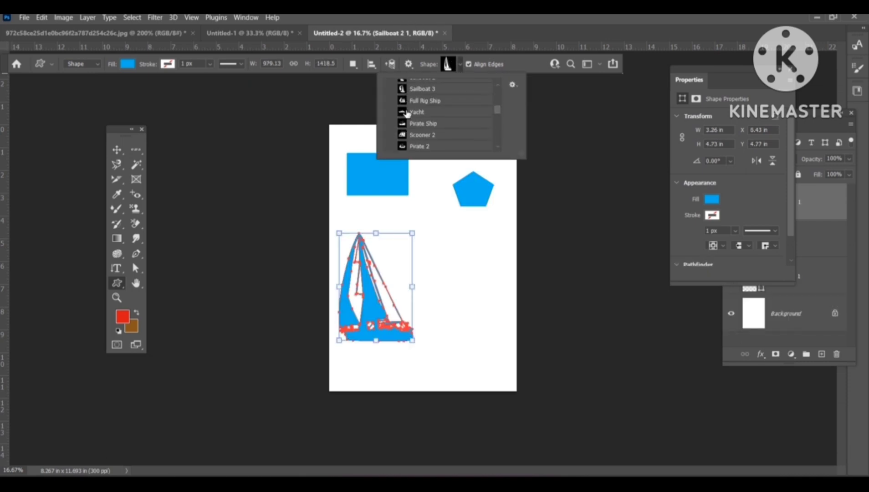
{"action": "scroll", "coordinate": [398, 135], "scroll_direction": "down", "scroll_amount": 2}
{"action": "left_click", "coordinate": [390, 132]}
{"action": "scroll", "coordinate": [402, 133], "scroll_direction": "down", "scroll_amount": 5}
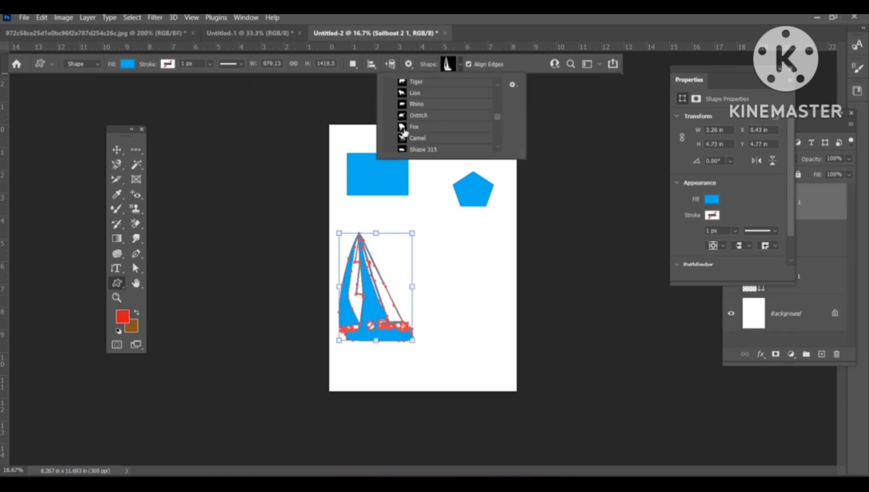
{"action": "left_click", "coordinate": [419, 110]}
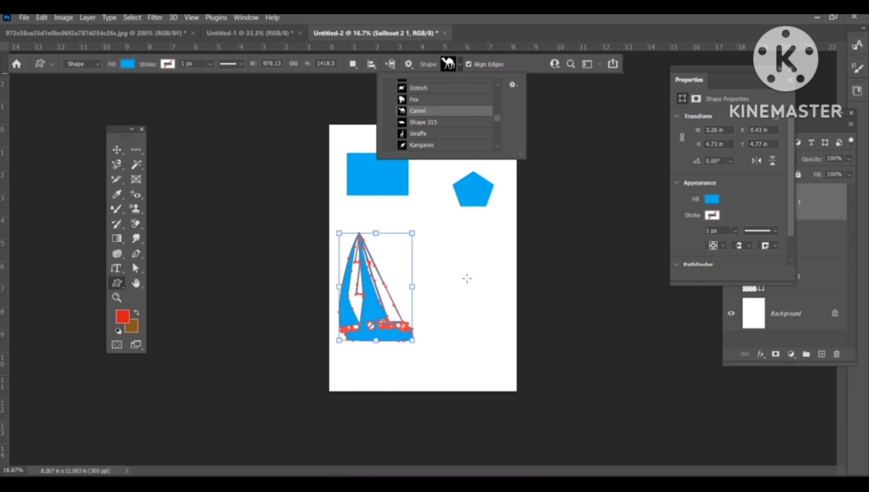
{"action": "left_click_drag", "start_coordinate": [453, 300], "coordinate": [505, 233]}
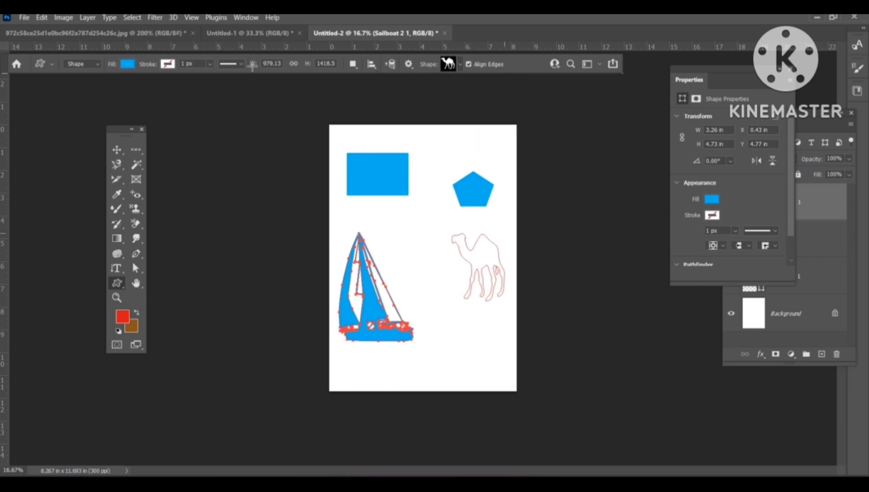
Step: Set the camel's fill to a dark red swatch from the recently used colours
{"action": "left_click", "coordinate": [134, 64]}
{"action": "left_click", "coordinate": [160, 124]}
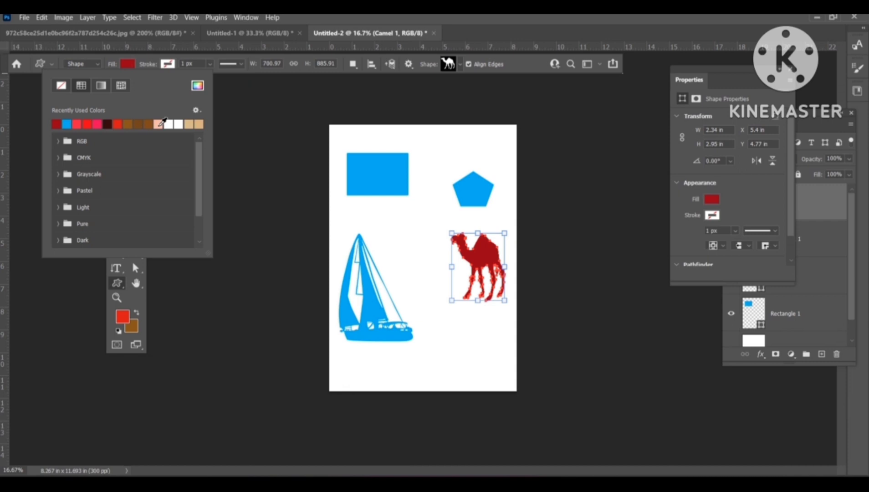
{"action": "left_click", "coordinate": [233, 90]}
{"action": "left_click", "coordinate": [235, 90]}
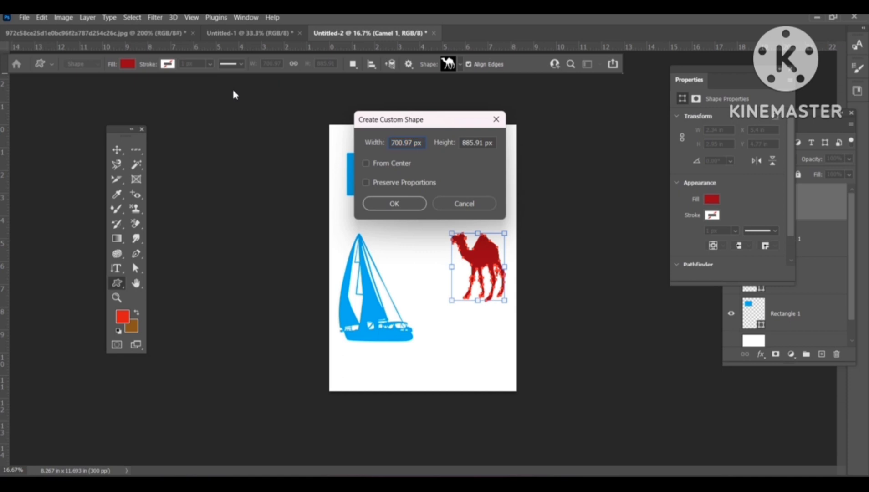
{"action": "left_click", "coordinate": [464, 204]}
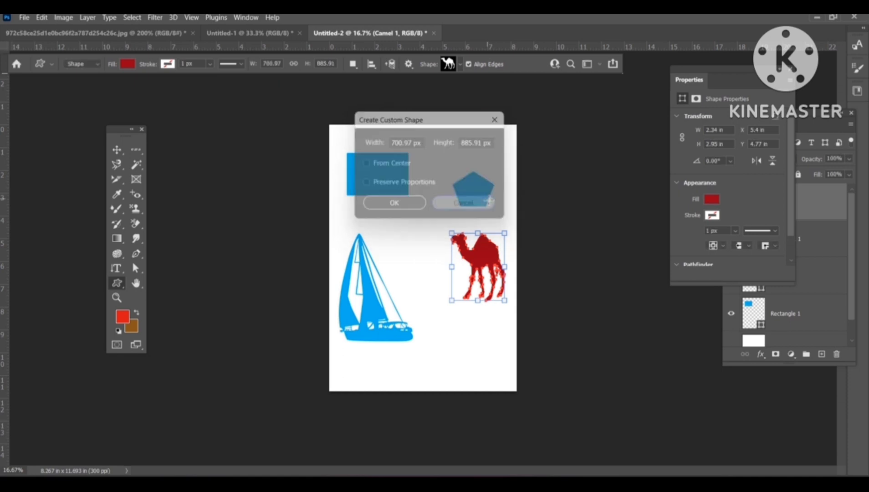
Step: Move the camel and the sailboat further left on the page with the Move tool
{"action": "key", "text": "ctrl+plus"}
{"action": "key", "text": "ctrl+plus"}
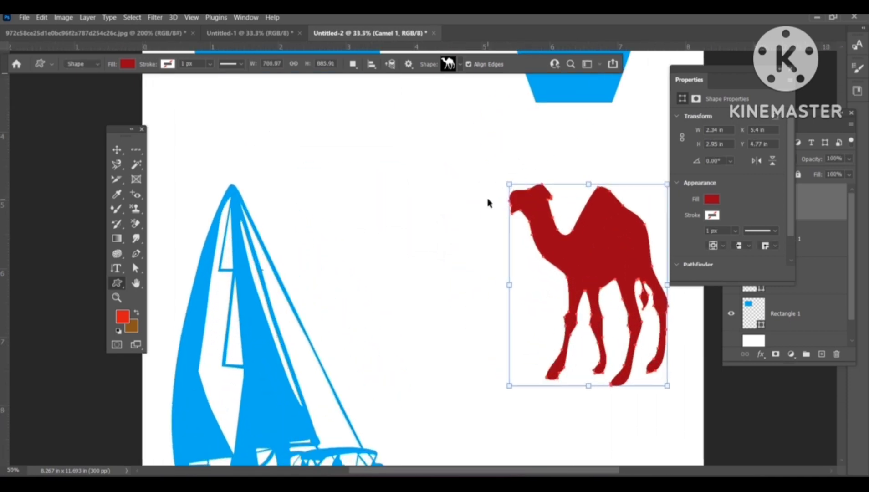
{"action": "left_click", "coordinate": [117, 149]}
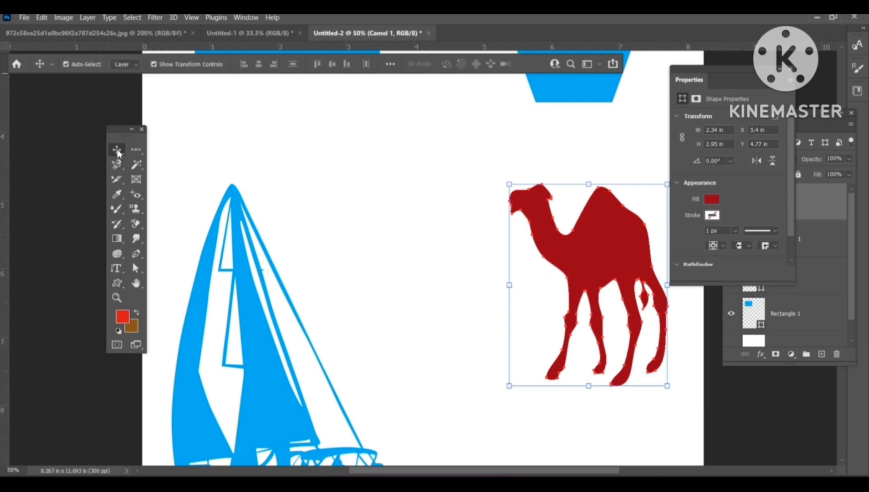
{"action": "left_click_drag", "start_coordinate": [564, 236], "coordinate": [382, 197]}
{"action": "left_click_drag", "start_coordinate": [572, 259], "coordinate": [360, 196]}
{"action": "left_click", "coordinate": [496, 273]}
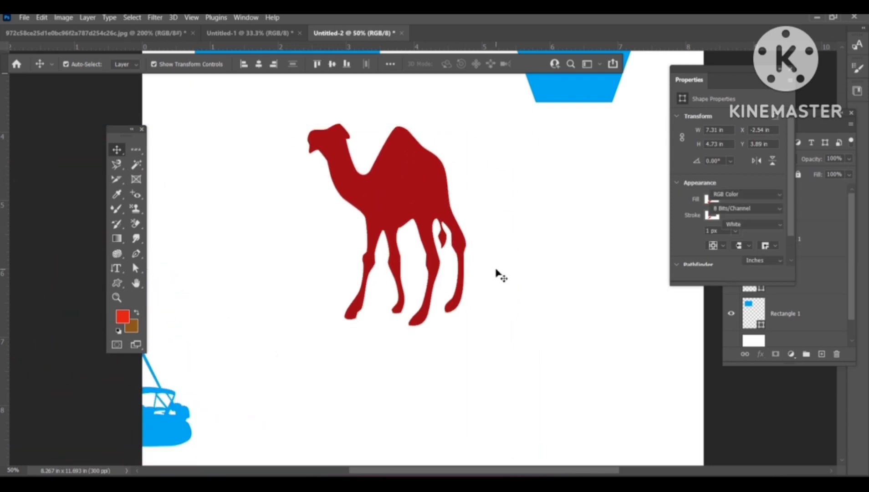
{"action": "left_click_drag", "start_coordinate": [423, 237], "coordinate": [380, 227]}
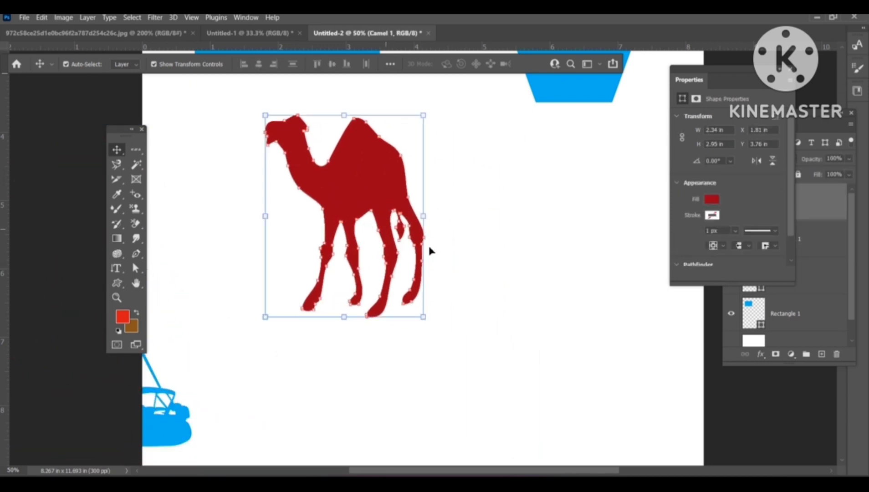
{"action": "left_click", "coordinate": [465, 262]}
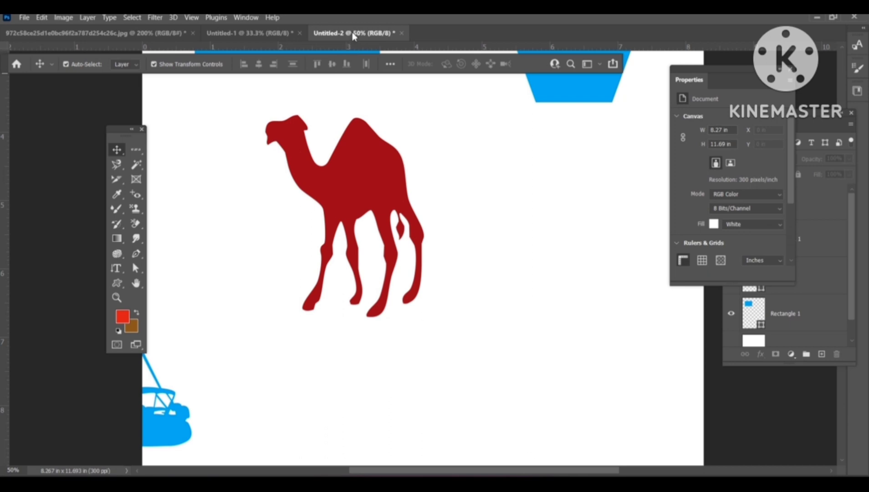
Step: Undock the new document into a floating window and enlarge the view of the camel
{"action": "left_click_drag", "start_coordinate": [354, 36], "coordinate": [303, 55]}
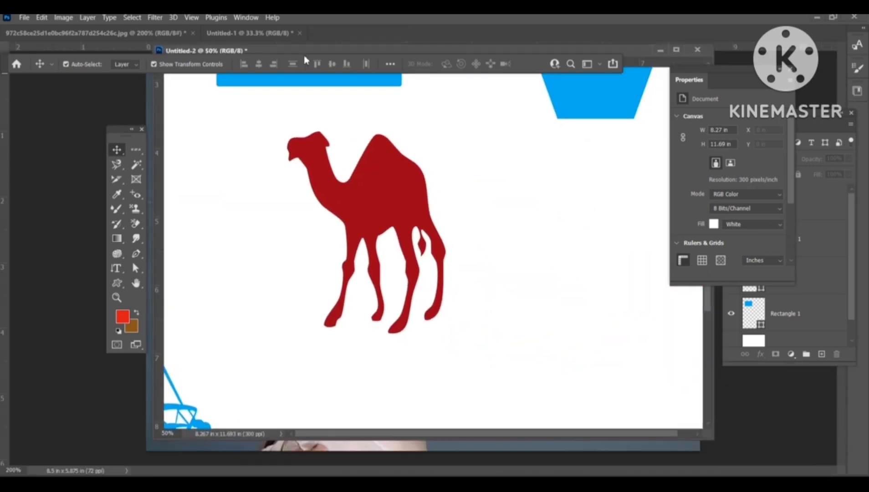
{"action": "key", "text": "ctrl+plus"}
{"action": "key", "text": "ctrl+plus"}
{"action": "key", "text": "ctrl+plus"}
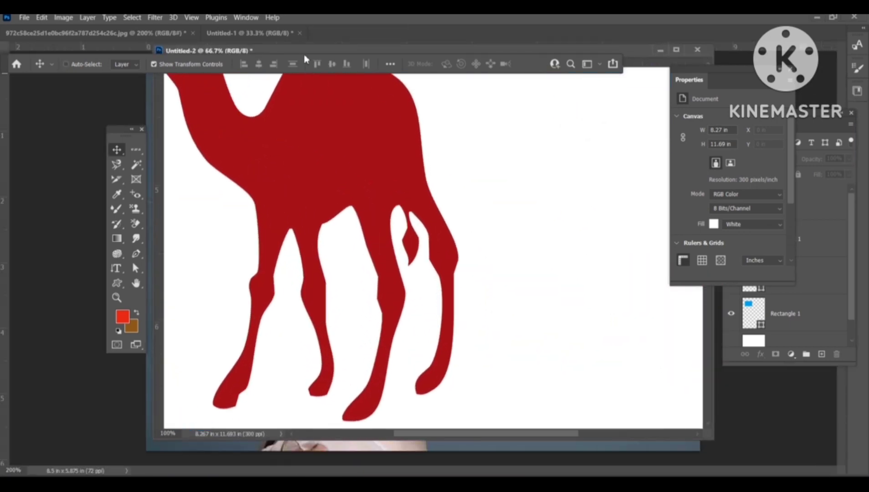
Step: Zoom and pan around the camel shape to inspect its outline and anchor points up close
{"action": "left_click_drag", "start_coordinate": [254, 173], "coordinate": [390, 254]}
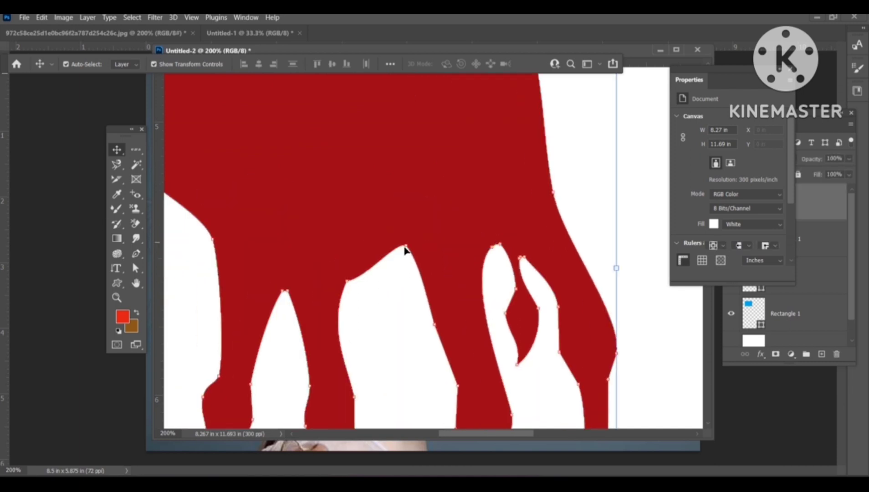
{"action": "left_click", "coordinate": [224, 260]}
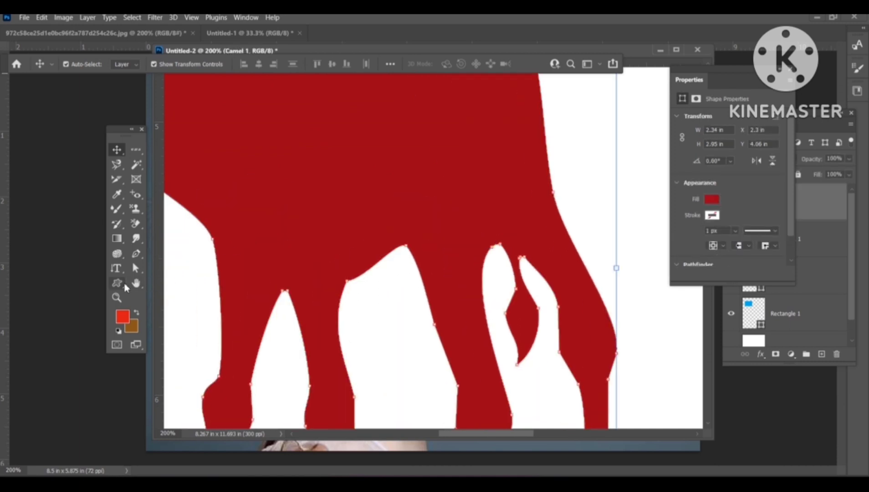
{"action": "left_click", "coordinate": [137, 285]}
{"action": "left_click_drag", "start_coordinate": [245, 204], "coordinate": [371, 288]}
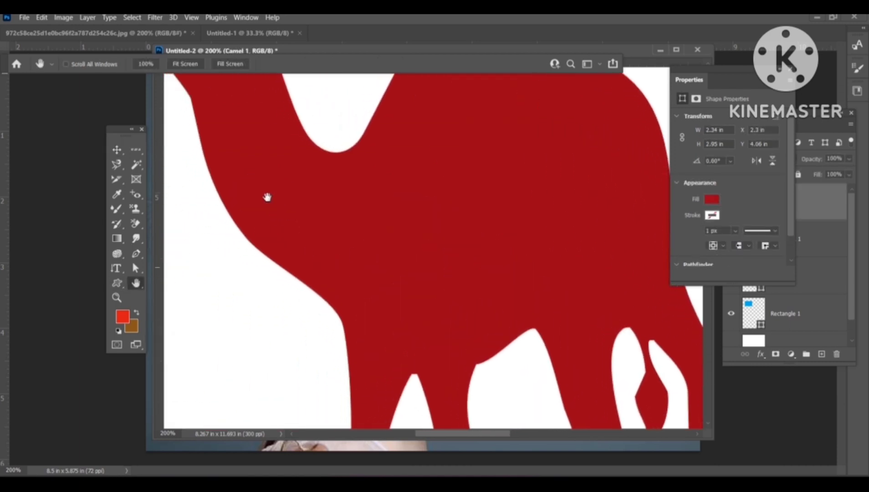
{"action": "left_click_drag", "start_coordinate": [251, 181], "coordinate": [350, 295]}
{"action": "left_click_drag", "start_coordinate": [270, 101], "coordinate": [345, 162]}
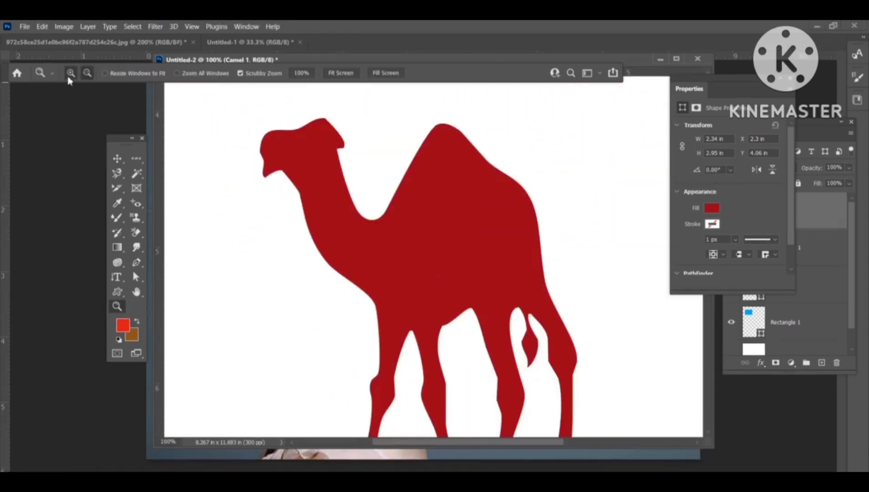
{"action": "left_click", "coordinate": [247, 138]}
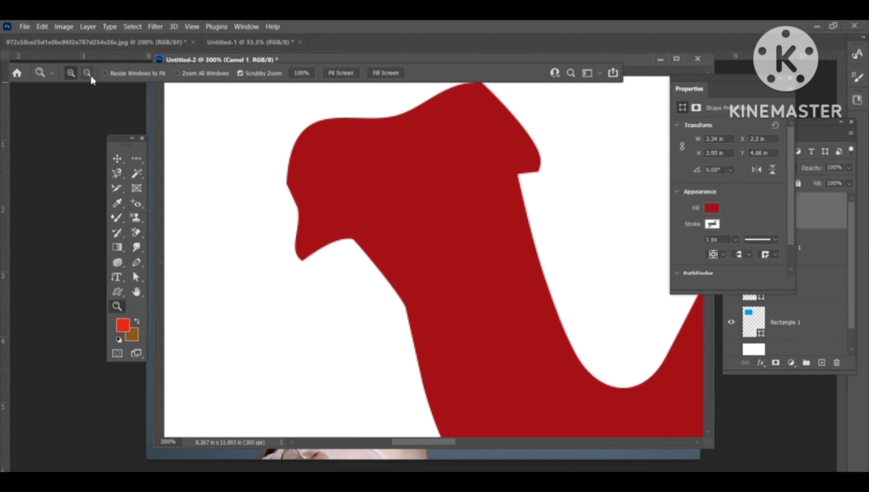
{"action": "left_click", "coordinate": [87, 72]}
{"action": "left_click", "coordinate": [369, 180]}
{"action": "left_click", "coordinate": [369, 180]}
{"action": "left_click", "coordinate": [369, 180]}
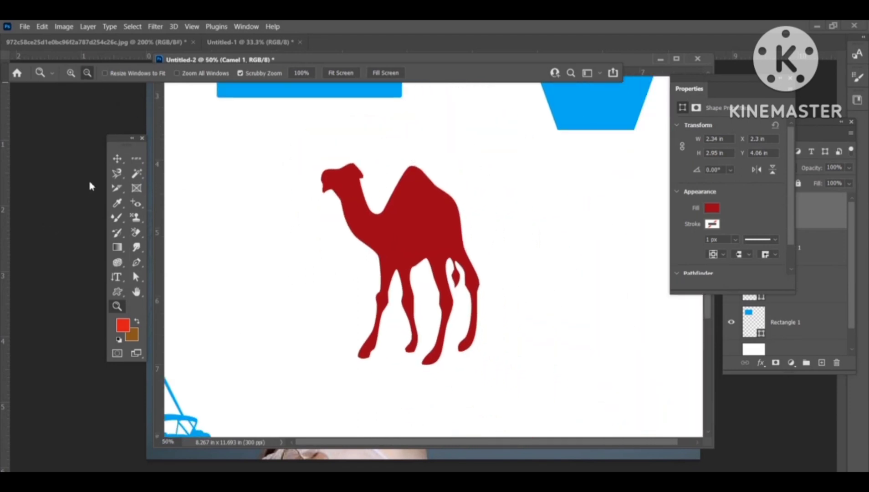
Step: Close the portrait JPG document without saving its changes
{"action": "left_click", "coordinate": [117, 158]}
{"action": "left_click", "coordinate": [193, 42]}
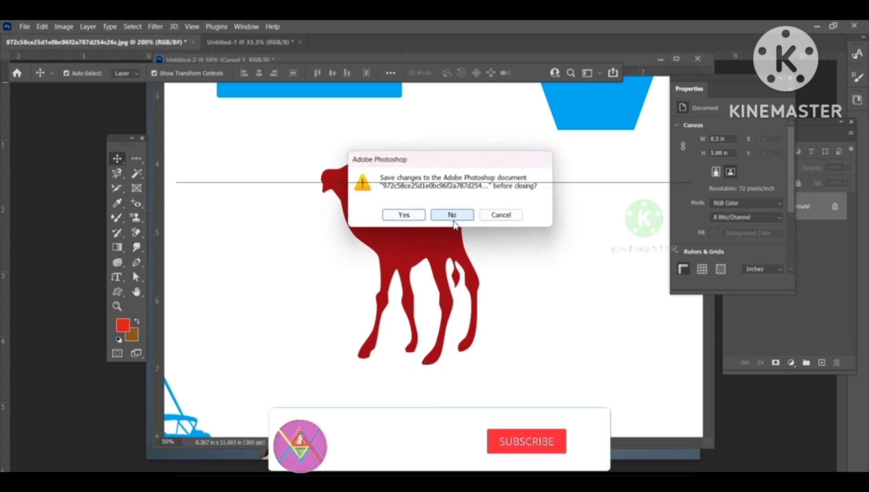
{"action": "left_click", "coordinate": [450, 213]}
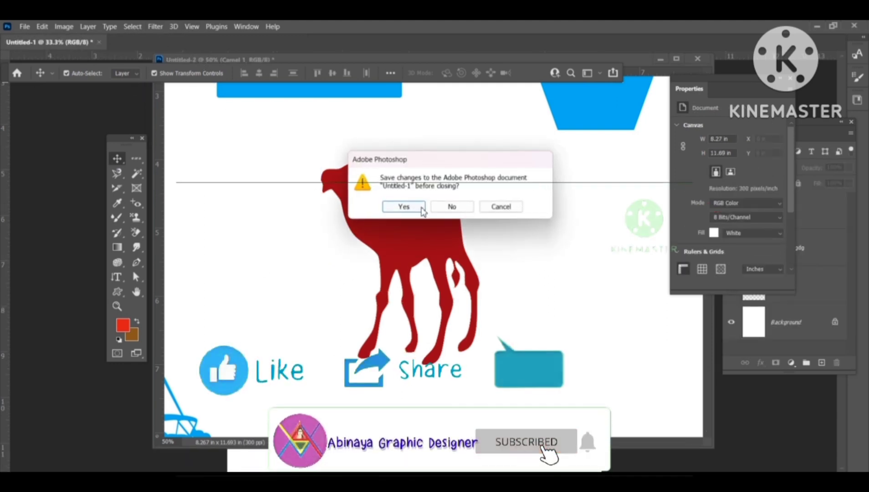